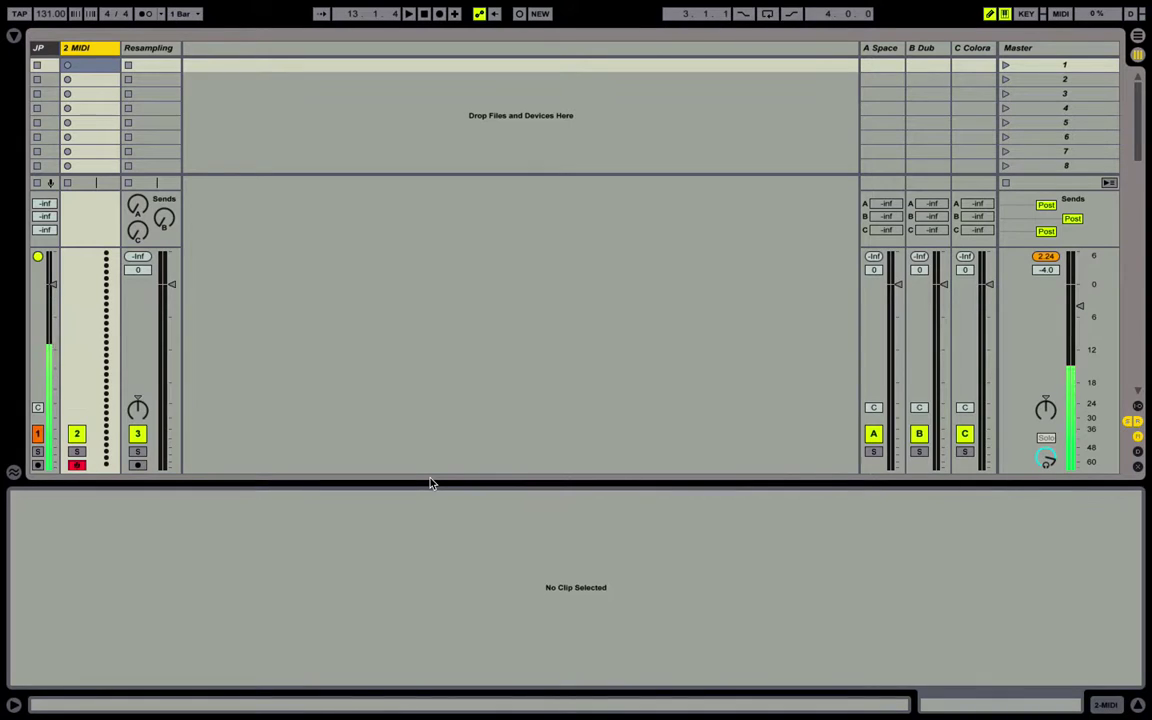
- Search the browser for "satur" and add the Saturator effect to the 2 MIDI track
{"action": "key", "text": "ctrl+f"}
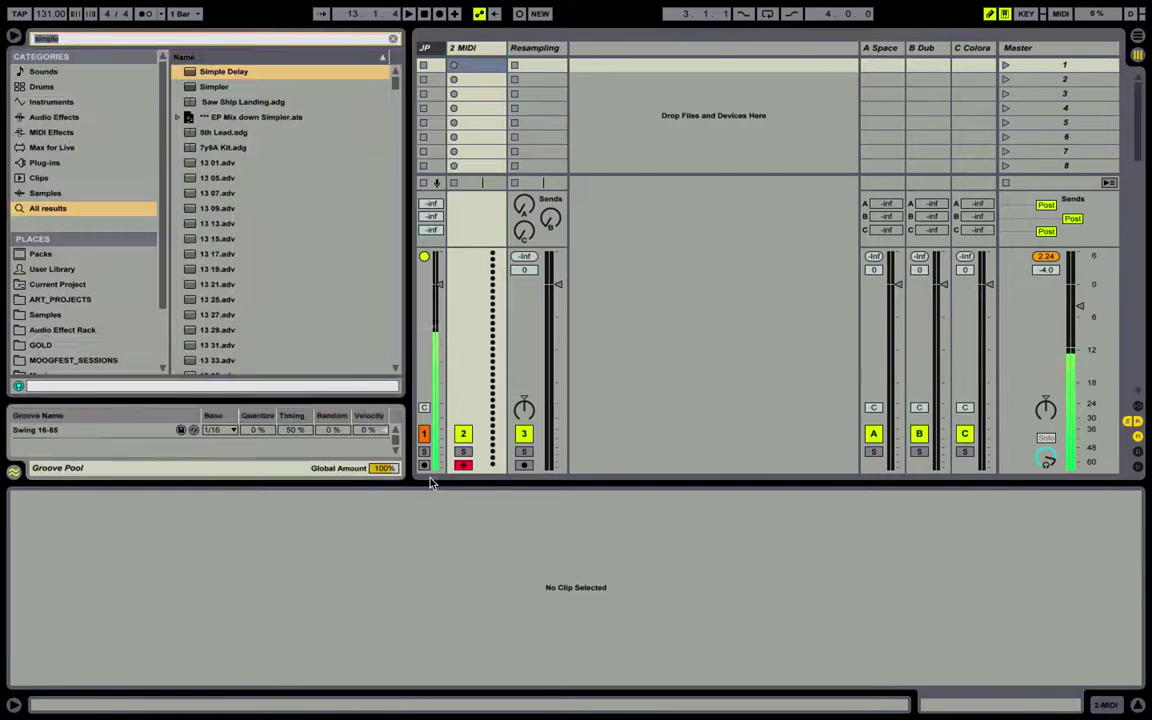
{"action": "type", "text": "satur"}
{"action": "key", "text": "Return"}
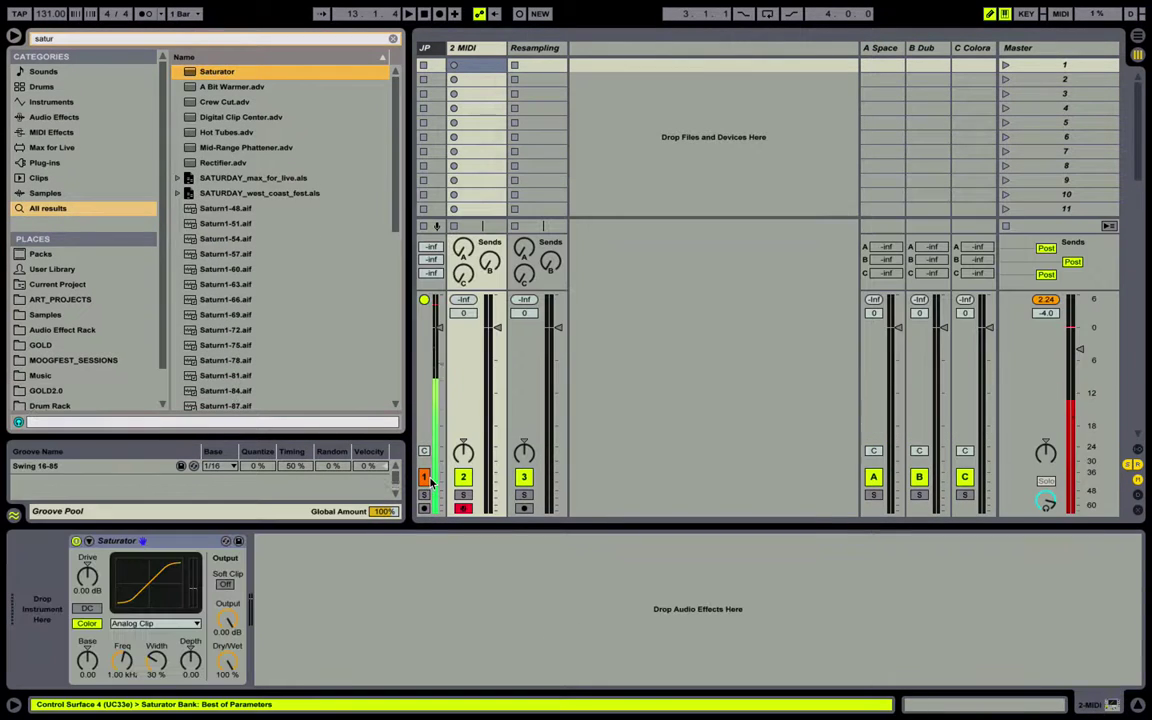
- Search the browser for "oscillosc" and add Oscilloscope (1).amxd after the Saturator
{"action": "key", "text": "ctrl+f"}
{"action": "type", "text": "oscillo"}
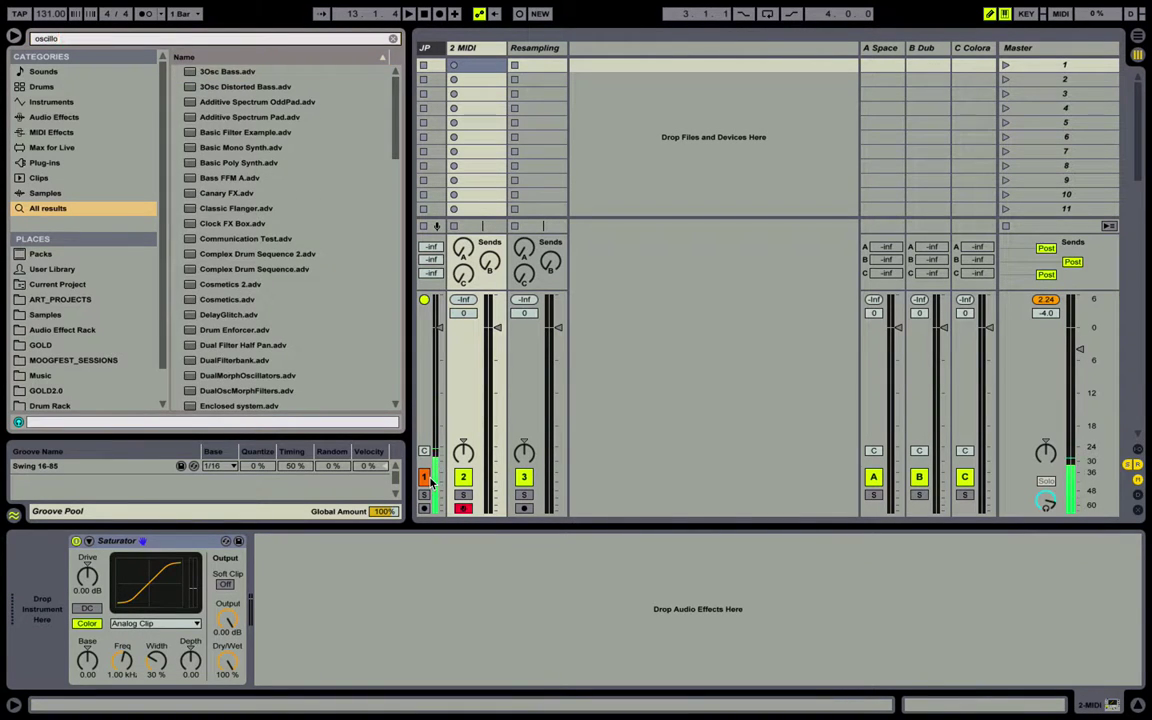
{"action": "type", "text": "sc"}
{"action": "key", "text": "Down"}
{"action": "key", "text": "Return"}
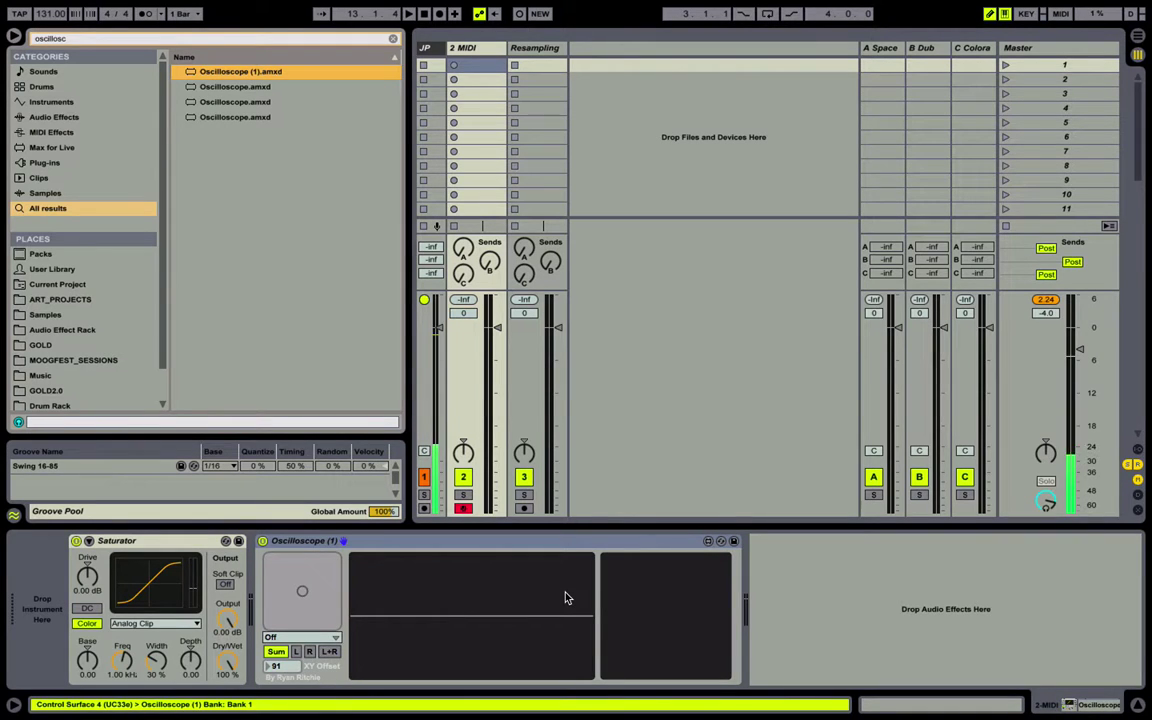
- Add the Spectrum device after the Oscilloscope, expand its display into the main view and hide the browser
{"action": "key", "text": "ctrl+f"}
{"action": "type", "text": "spectrum"}
{"action": "key", "text": "Down"}
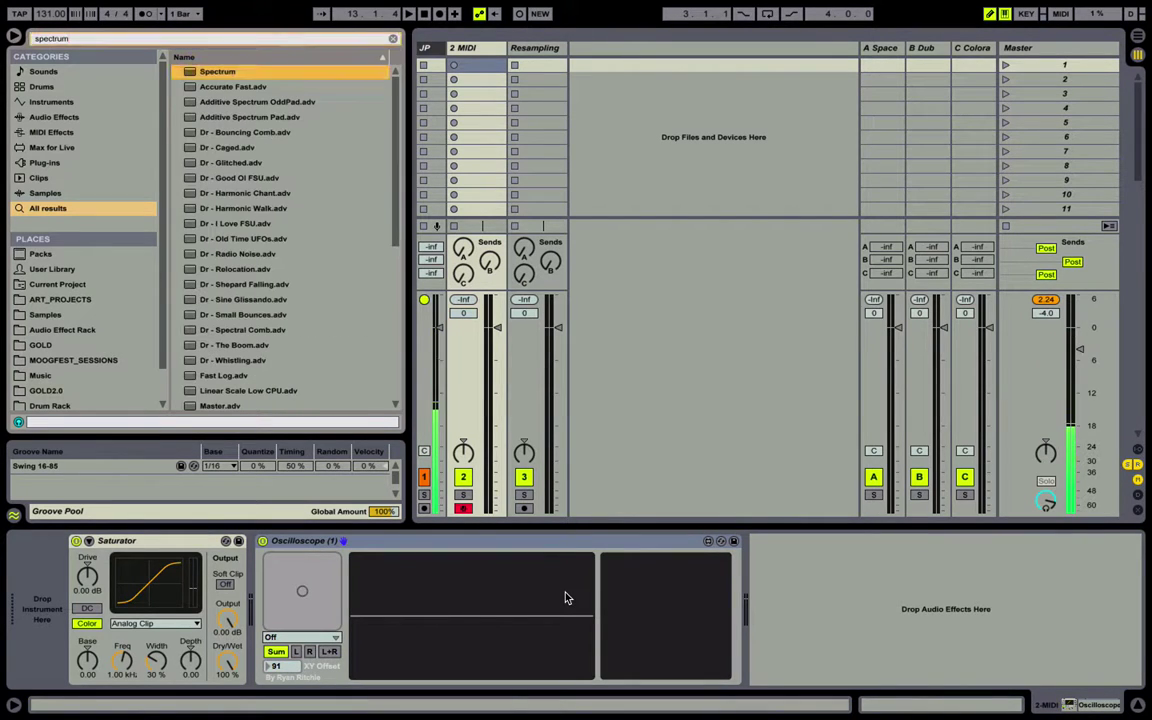
{"action": "key", "text": "Return"}
{"action": "double_click", "coordinate": [933, 589]}
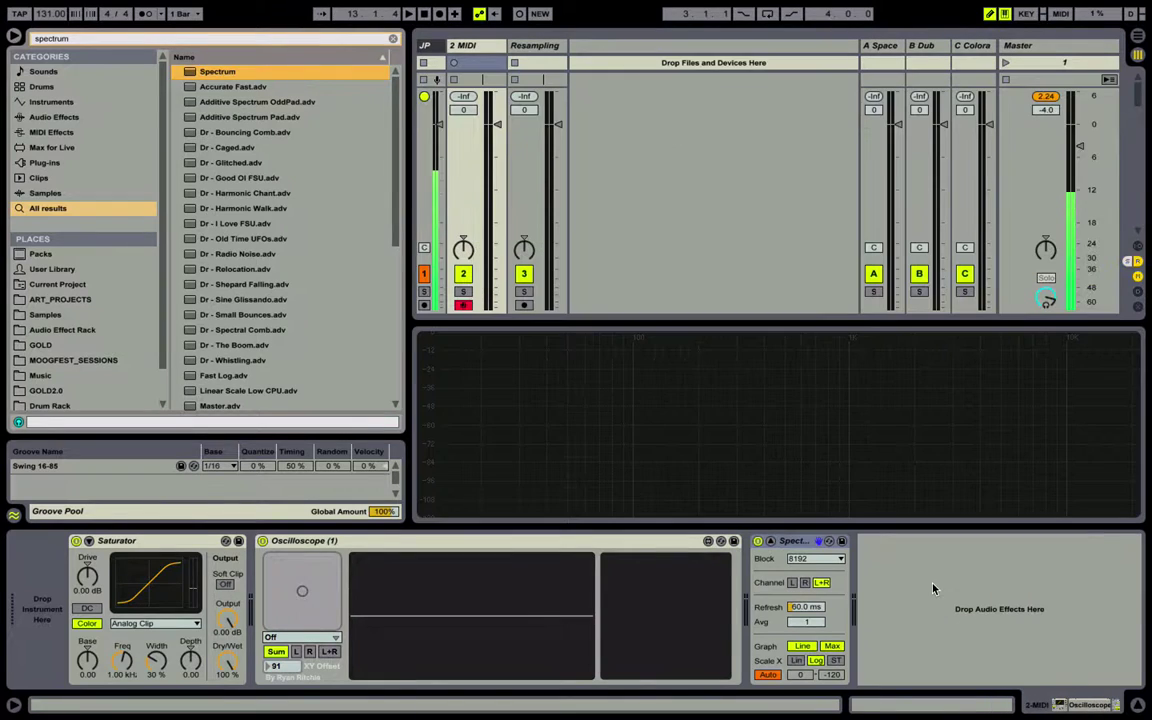
{"action": "key", "text": "super+alt+b"}
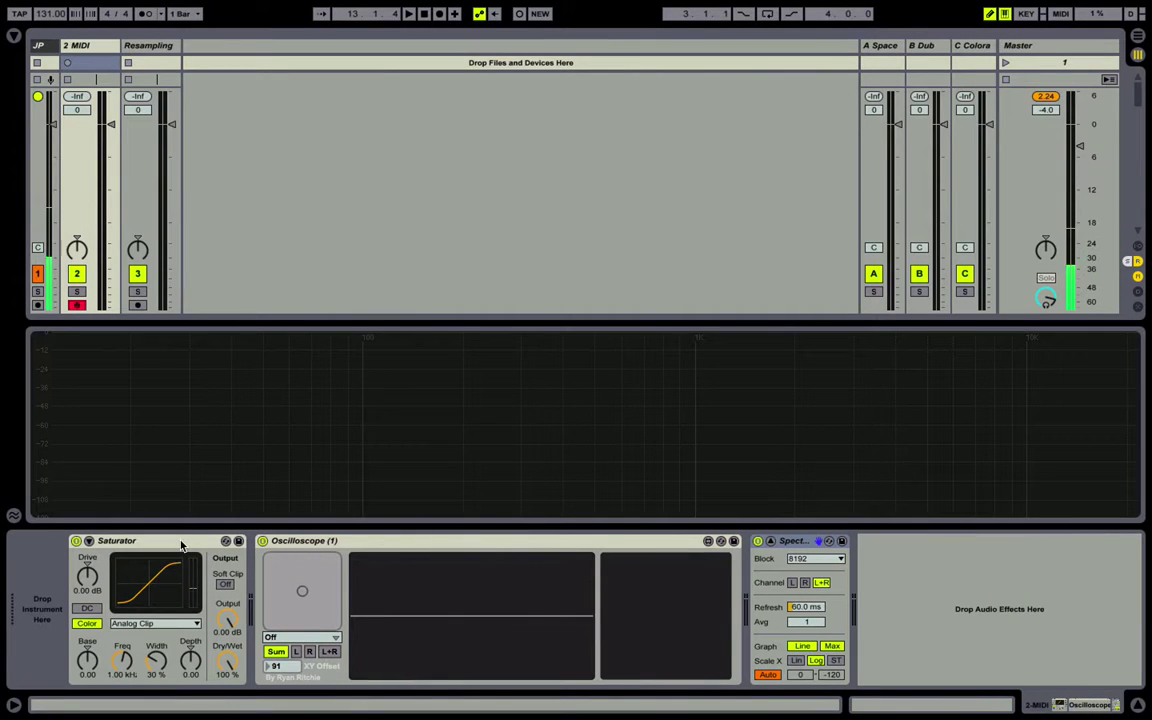
- Switch the Saturator's curve type to Waveshaper and unfold its extended waveshaping parameters
{"action": "left_click", "coordinate": [185, 623]}
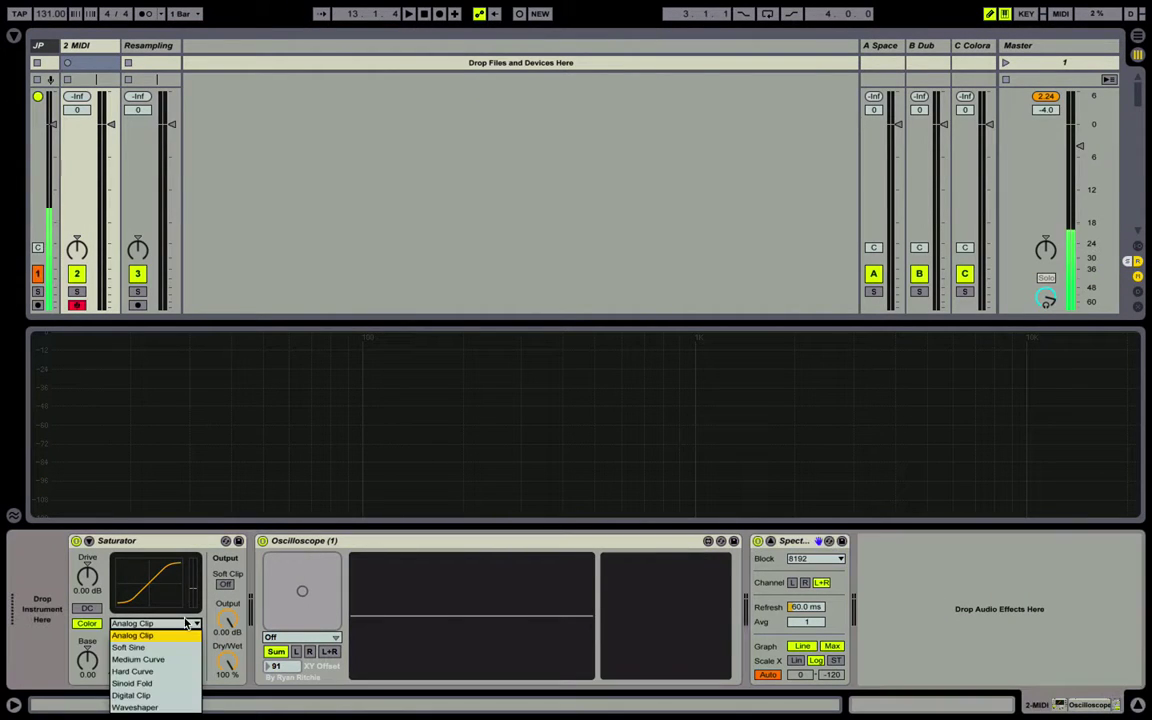
{"action": "left_click", "coordinate": [163, 707]}
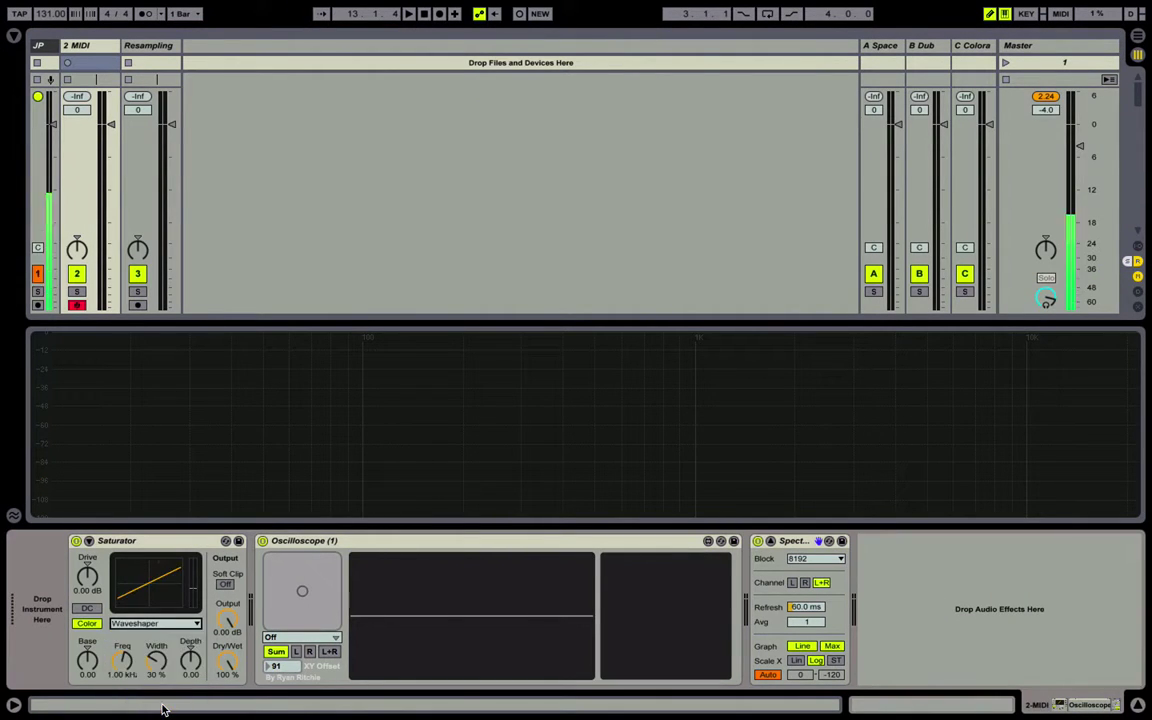
{"action": "left_click", "coordinate": [88, 541]}
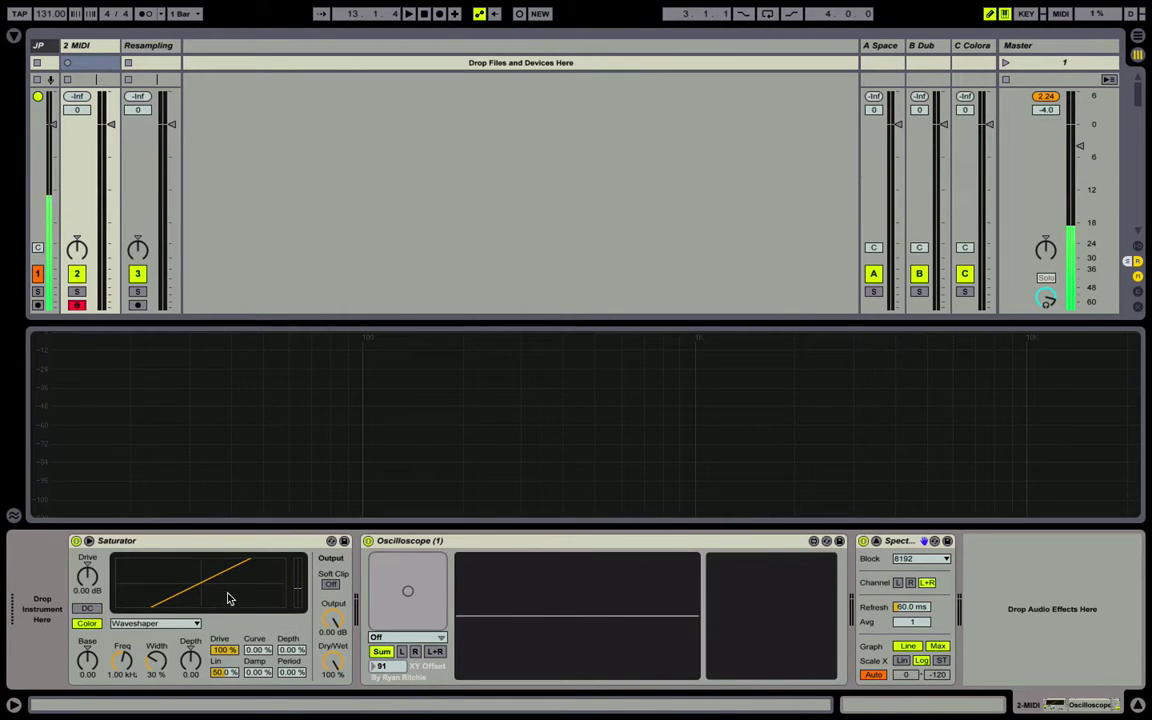
{"action": "left_click_drag", "start_coordinate": [266, 651], "coordinate": [253, 706]}
- Add the Operator instrument to the track and raise its oscillator envelope to full sustain with a 60.0 s decay
{"action": "key", "text": "ctrl+f"}
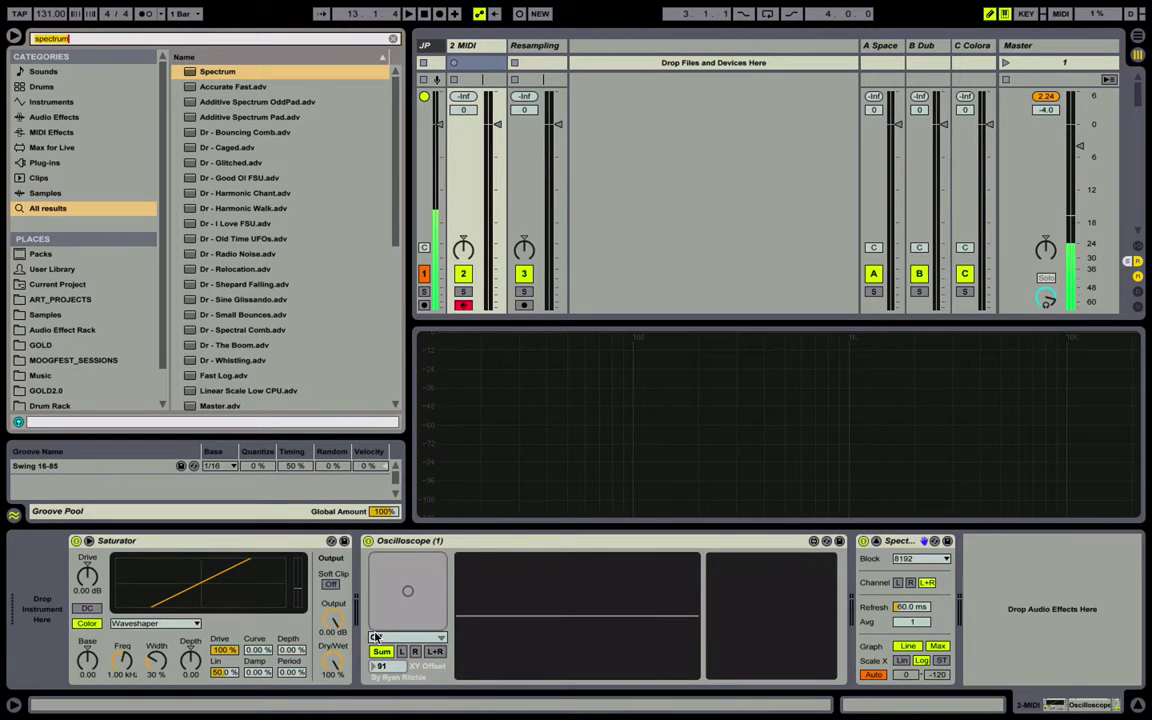
{"action": "type", "text": "opera"}
{"action": "key", "text": "Down"}
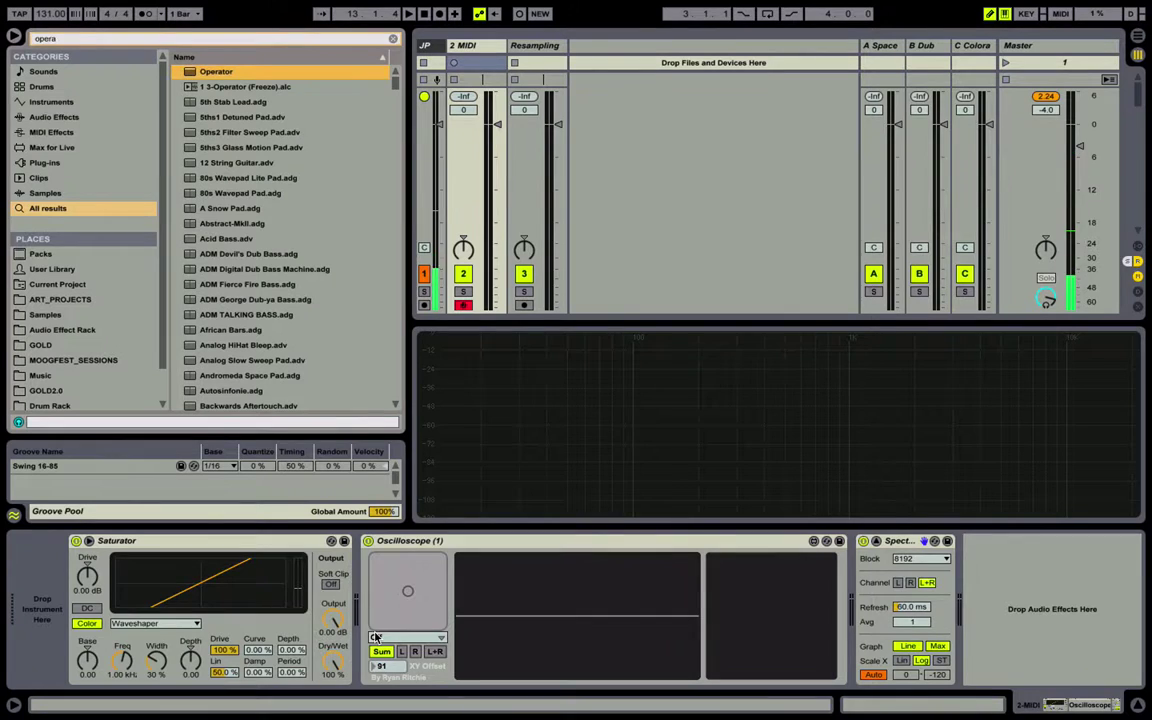
{"action": "key", "text": "Return"}
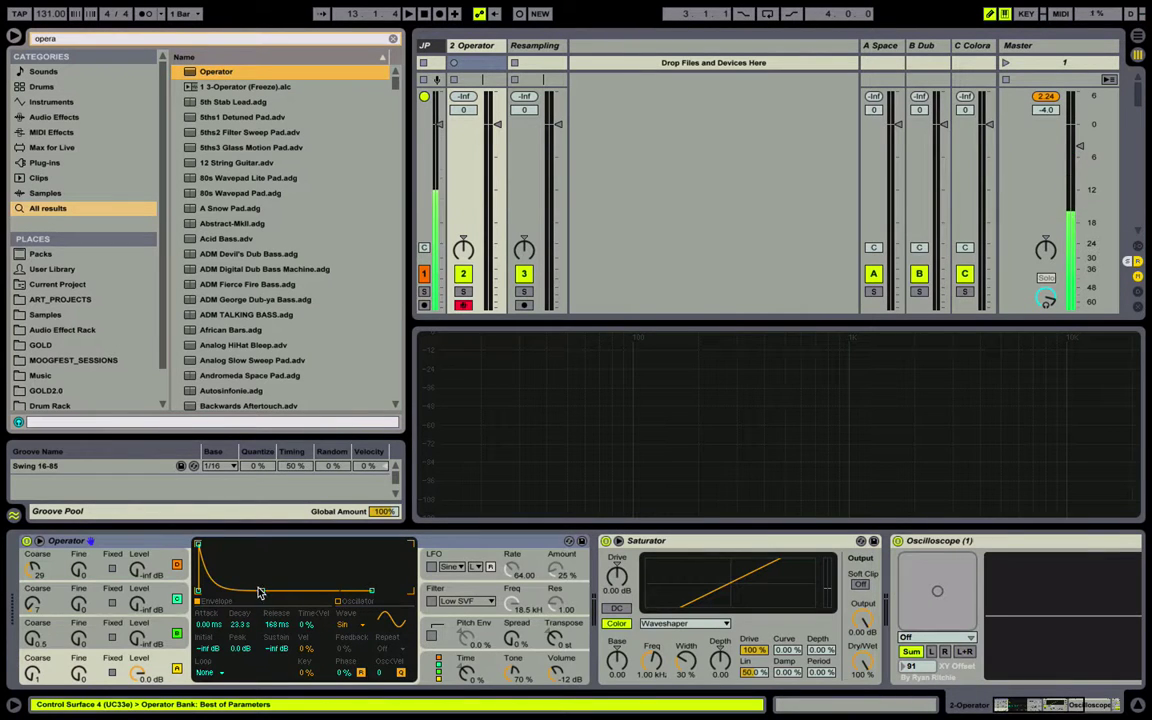
{"action": "left_click_drag", "start_coordinate": [258, 592], "coordinate": [268, 548]}
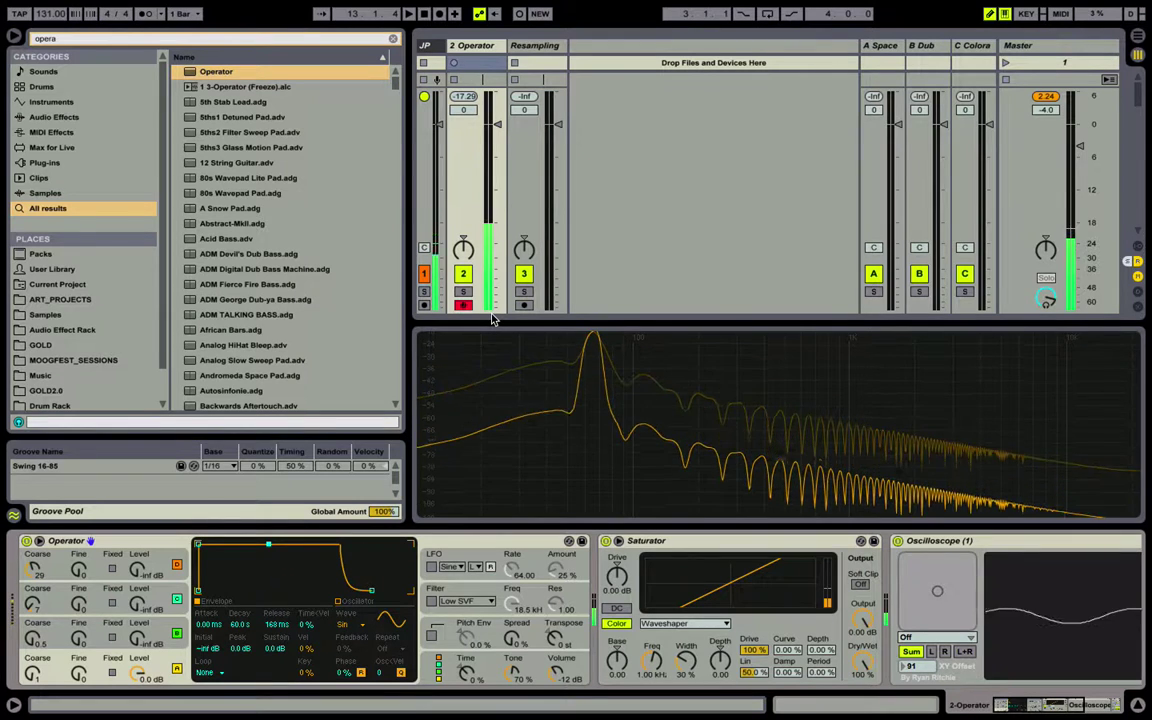
- Adjust the Oscilloscope's XY pad and set its trigger direction to Down
{"action": "scroll", "coordinate": [866, 565], "scroll_direction": "right", "scroll_amount": 10}
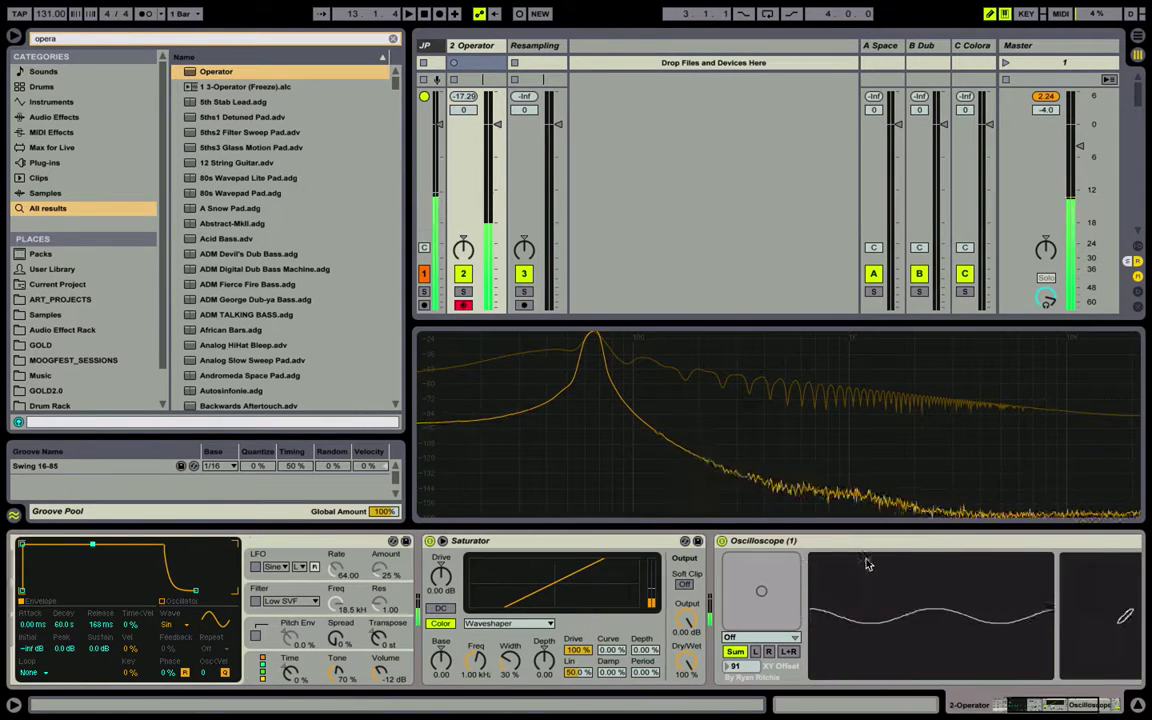
{"action": "mouse_move", "coordinate": [595, 345]}
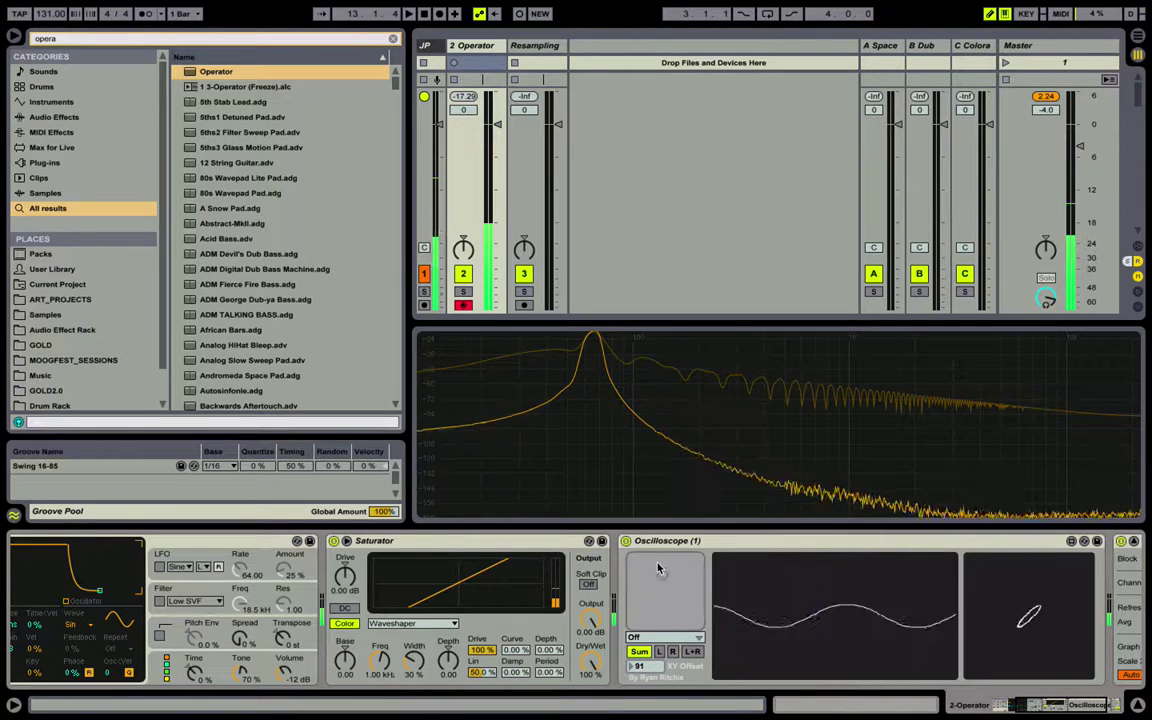
{"action": "left_click", "coordinate": [654, 639]}
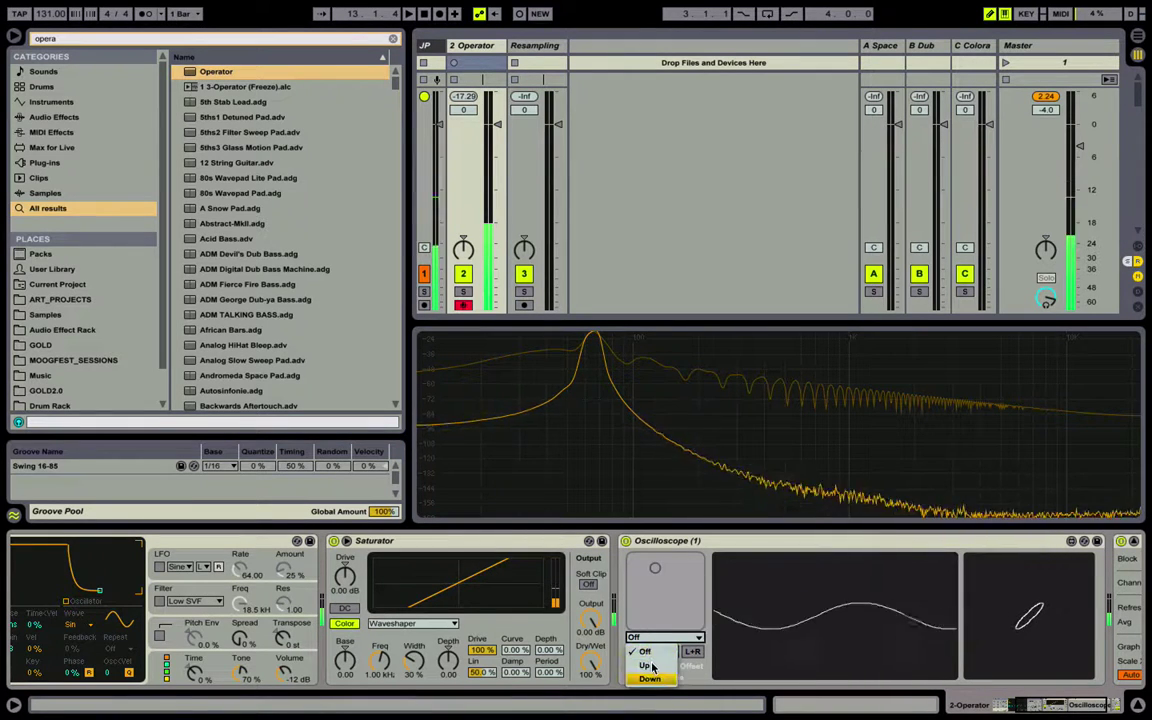
{"action": "left_click", "coordinate": [650, 677]}
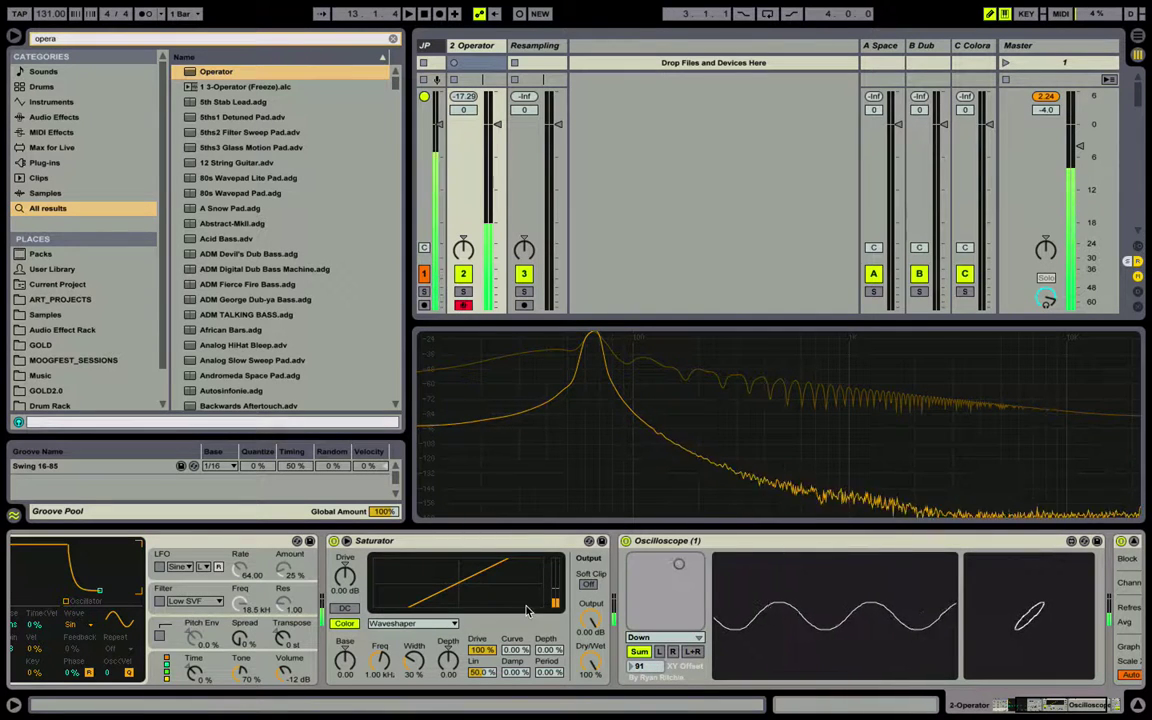
- Set the Saturator's Waveshaper Curve to 44.5%, waveshaper Depth to 70.3% and Damp to 68.8%, keeping the Waveshaper type
{"action": "left_click_drag", "start_coordinate": [513, 640], "coordinate": [507, 607]}
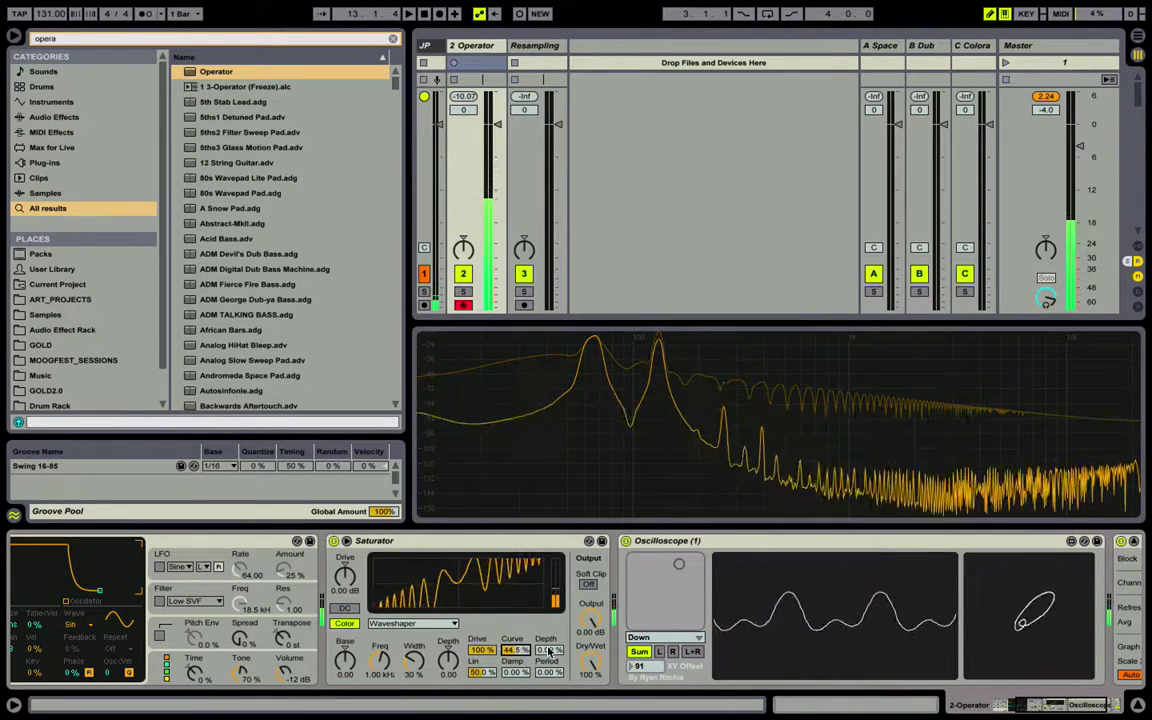
{"action": "left_click_drag", "start_coordinate": [548, 650], "coordinate": [536, 610]}
{"action": "left_click_drag", "start_coordinate": [519, 663], "coordinate": [520, 651]}
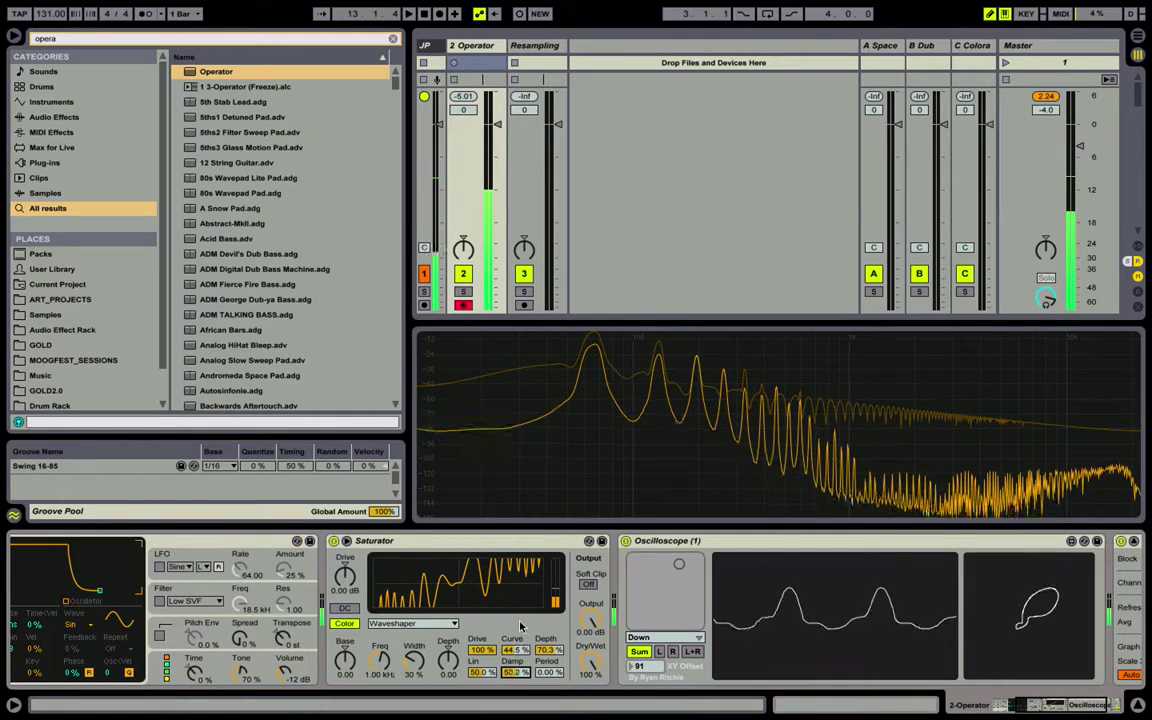
{"action": "left_click_drag", "start_coordinate": [520, 614], "coordinate": [519, 609]}
{"action": "left_click", "coordinate": [426, 624]}
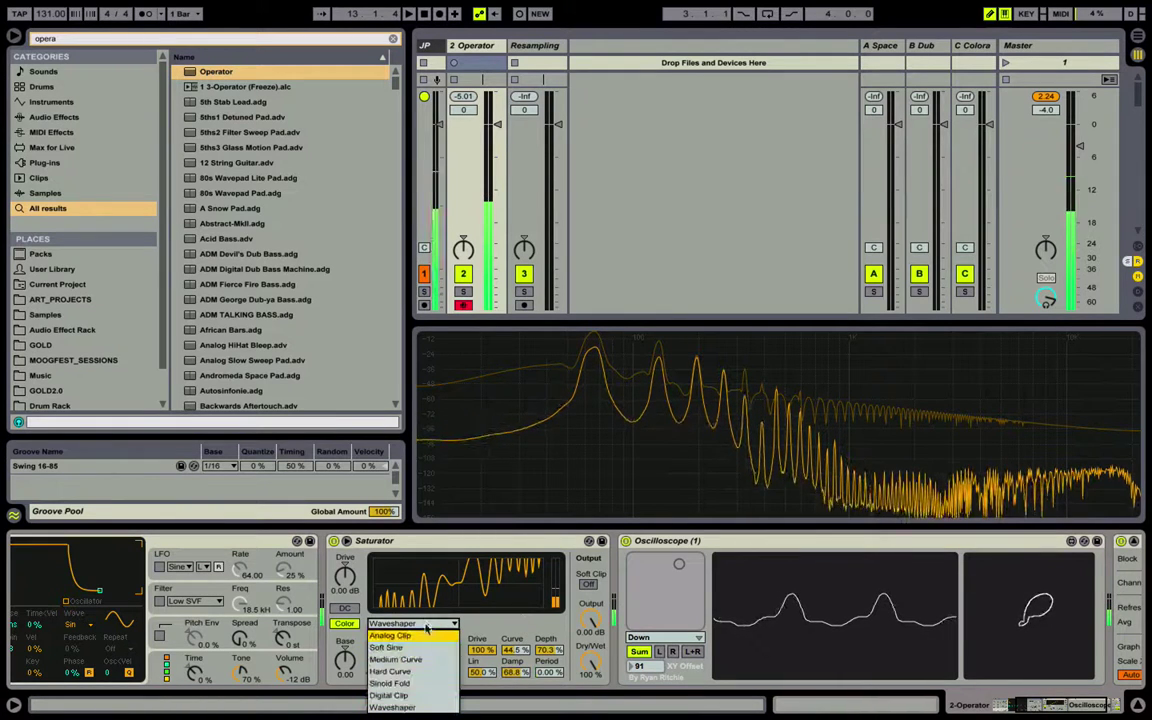
{"action": "left_click", "coordinate": [480, 632]}
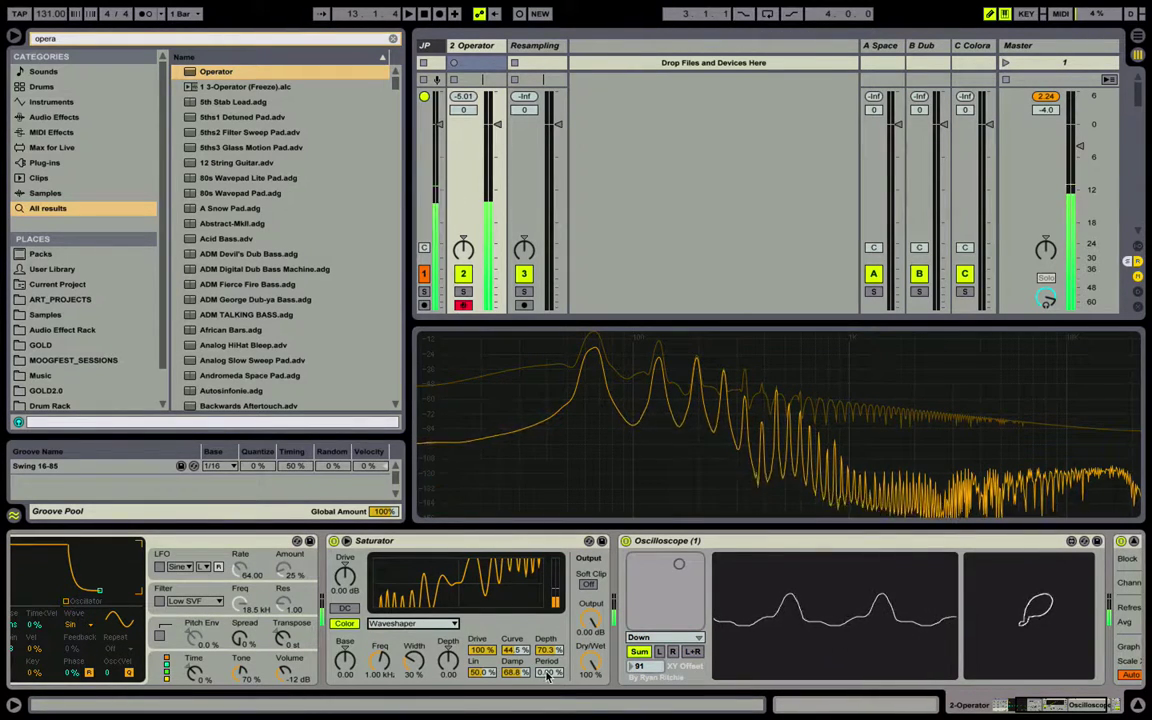
- Set the Saturator's waveshaper Period to 43.8%, Lin to 7.03%, Curve to 0%, Depth to 1.56%, Drive to 30.5% and Damp to 10.9%
{"action": "left_click_drag", "start_coordinate": [548, 677], "coordinate": [540, 632]}
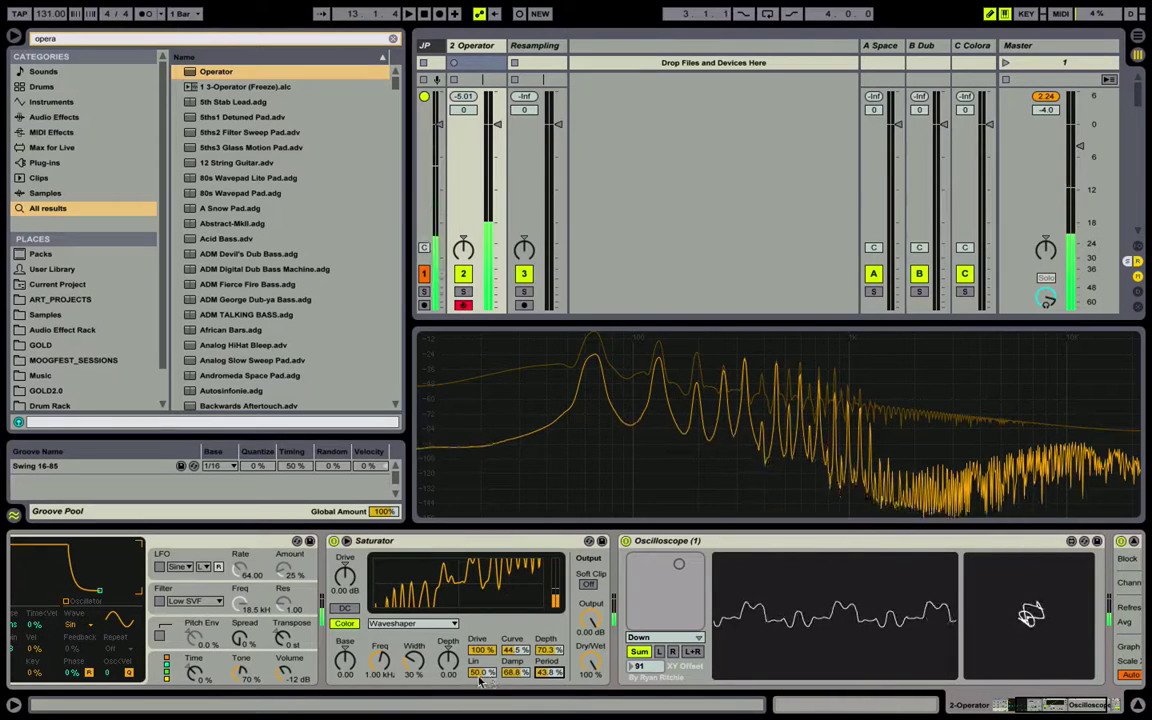
{"action": "left_click_drag", "start_coordinate": [482, 670], "coordinate": [524, 716]}
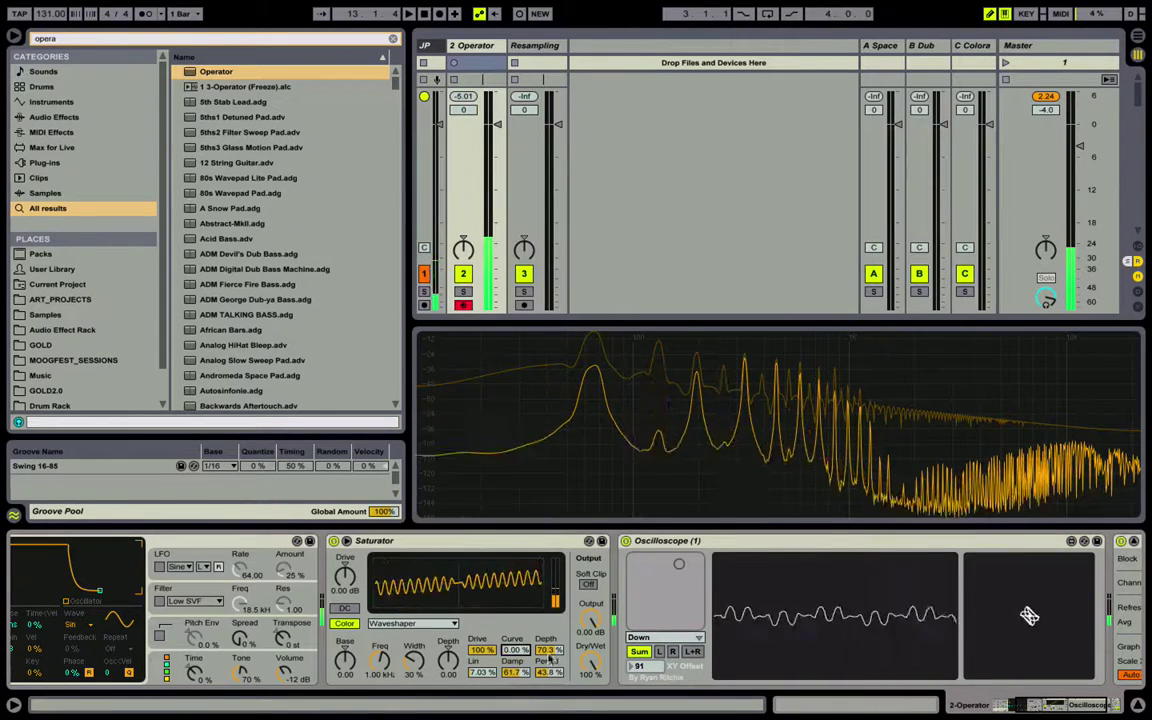
{"action": "left_click_drag", "start_coordinate": [549, 660], "coordinate": [555, 718]}
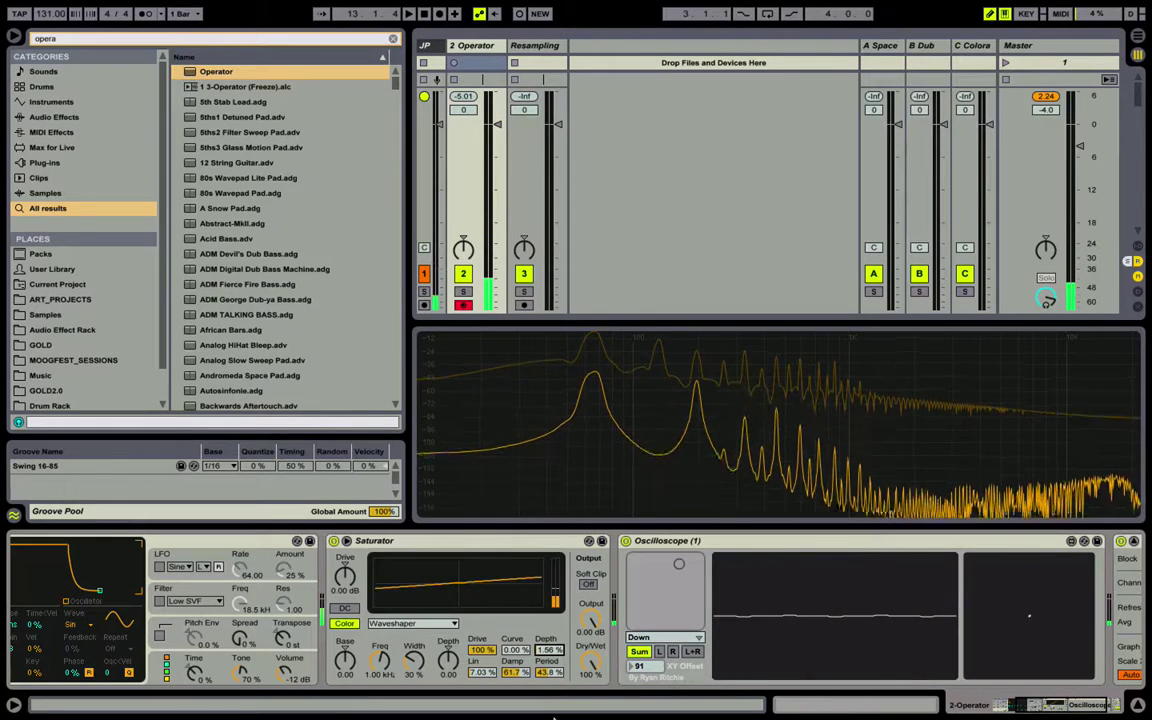
{"action": "left_click_drag", "start_coordinate": [494, 660], "coordinate": [520, 703]}
- Group the Saturator into an Audio Effect Rack and add the Max for Live LFO.amxd device to its chain
{"action": "left_click", "coordinate": [520, 541]}
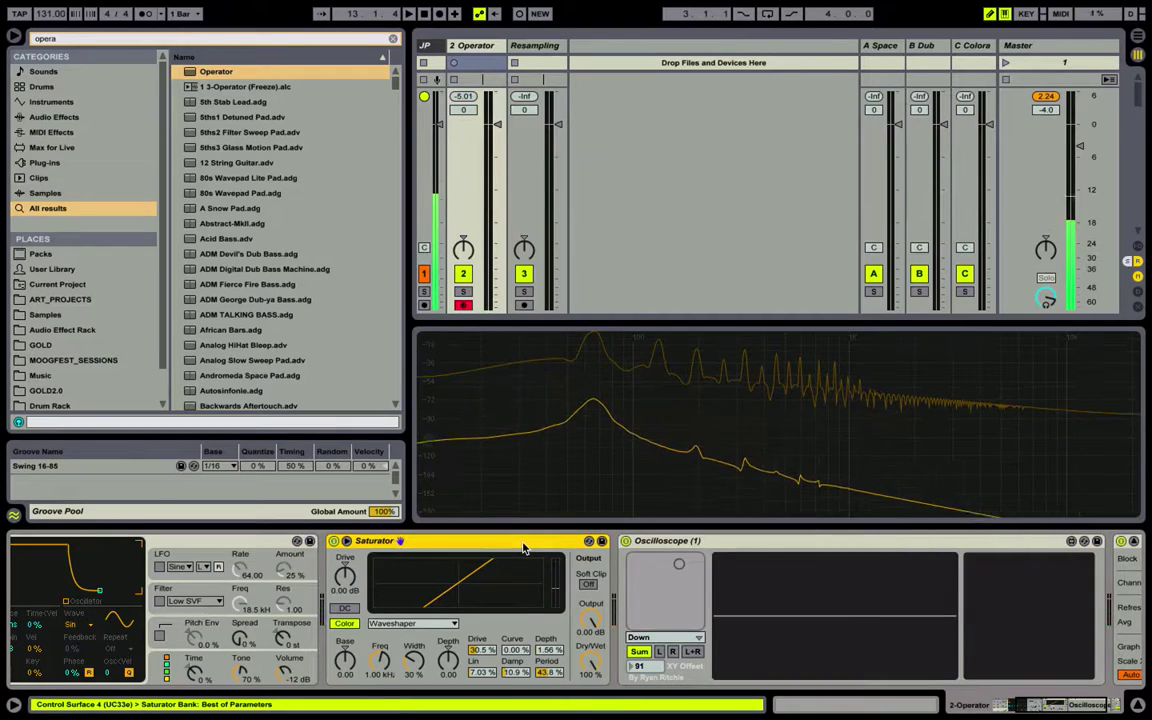
{"action": "key", "text": "ctrl+g"}
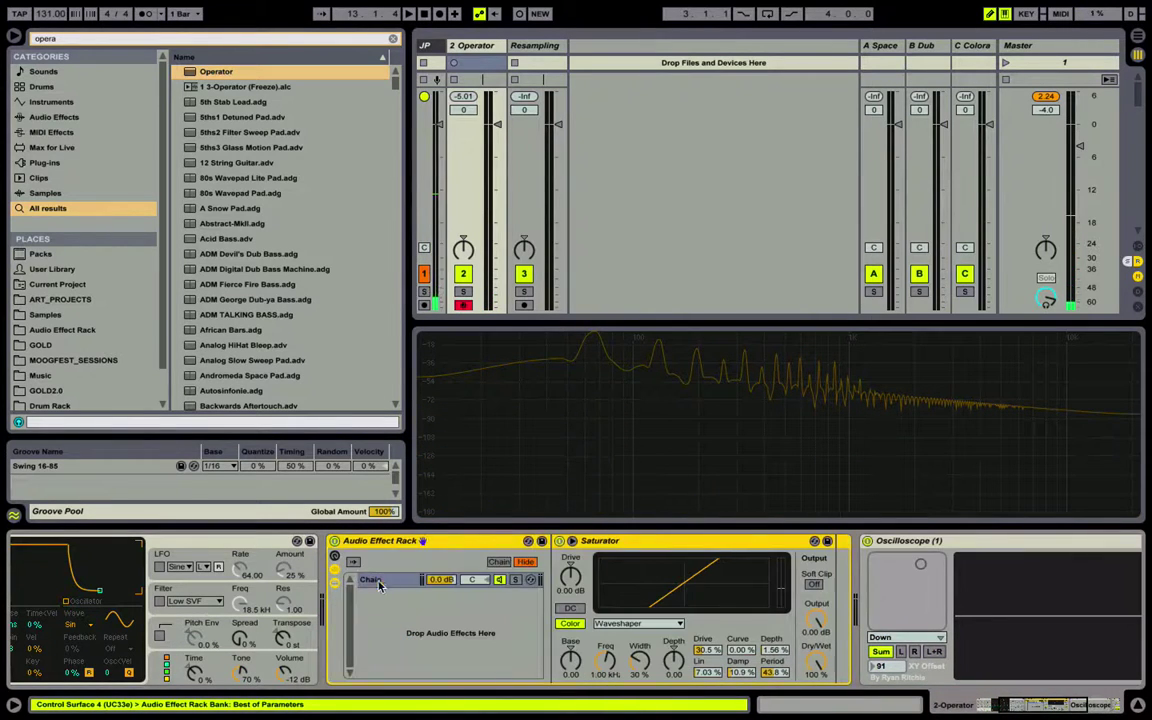
{"action": "key", "text": "ctrl+f"}
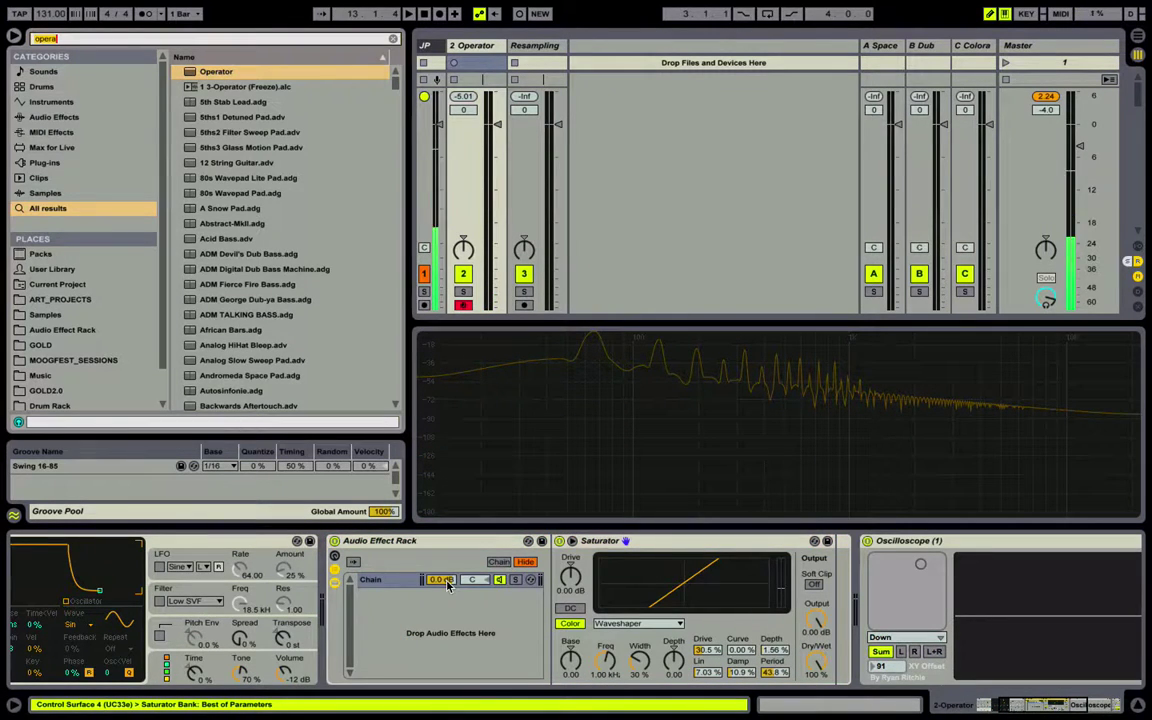
{"action": "type", "text": "LFO max"}
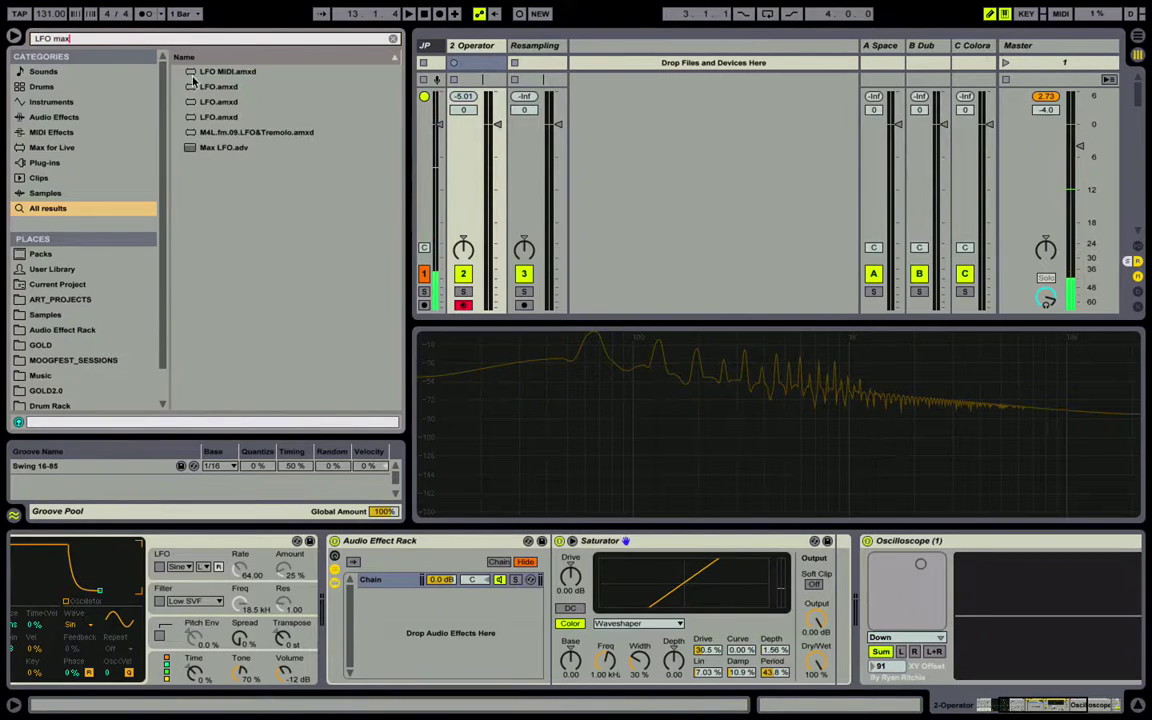
{"action": "mouse_move", "coordinate": [196, 86]}
{"action": "left_mouse_down"}
{"action": "mouse_move", "coordinate": [210, 90]}
{"action": "mouse_move", "coordinate": [428, 613]}
{"action": "left_mouse_up"}
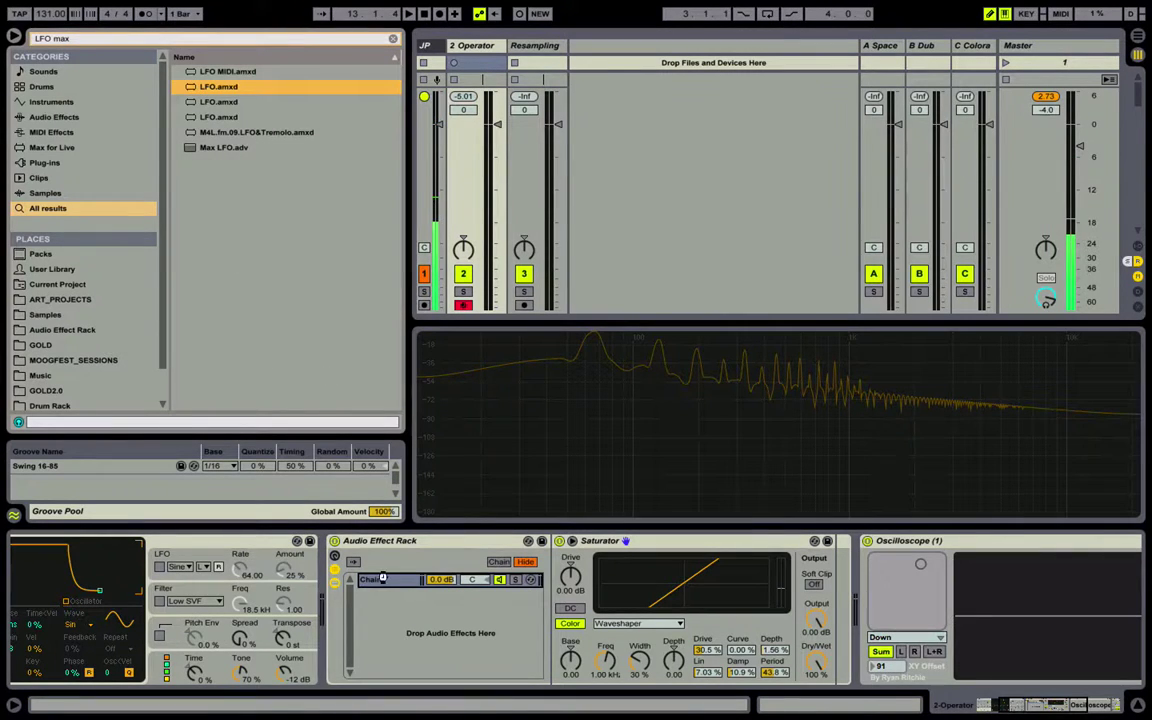
{"action": "left_click_drag", "start_coordinate": [382, 578], "coordinate": [540, 630]}
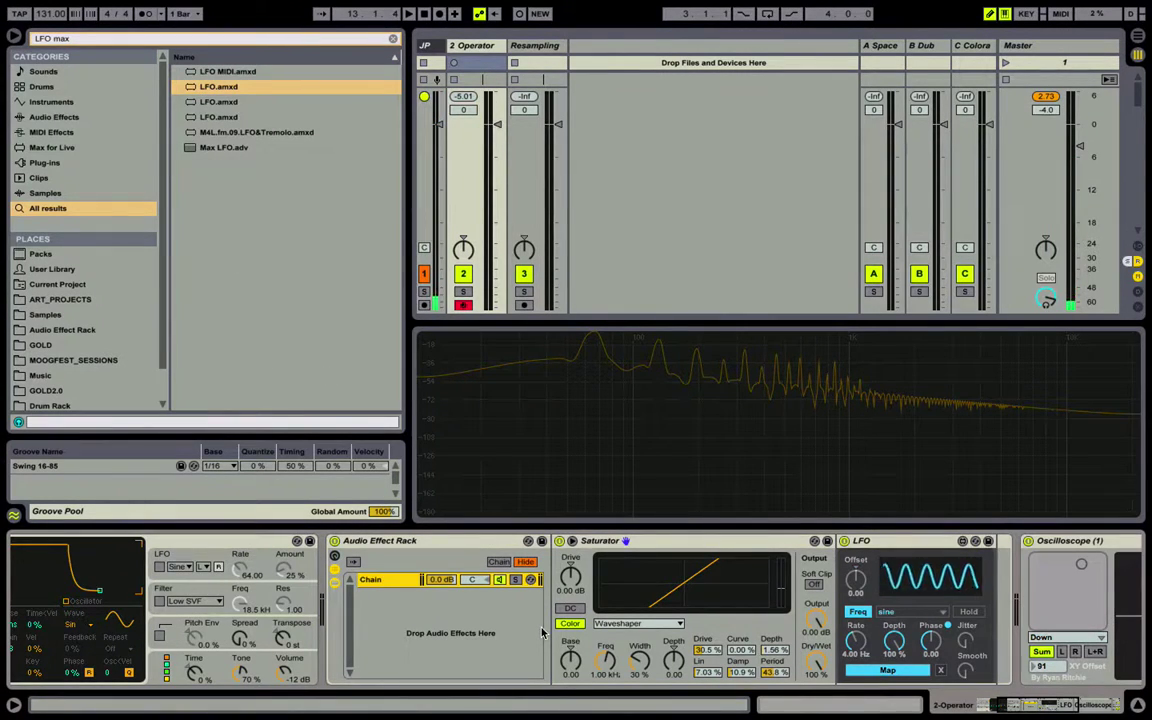
- Search the browser for "envelope" and insert Envelope Follower.amxd before the Saturator inside the Audio Effect Rack
{"action": "key", "text": "ctrl+f"}
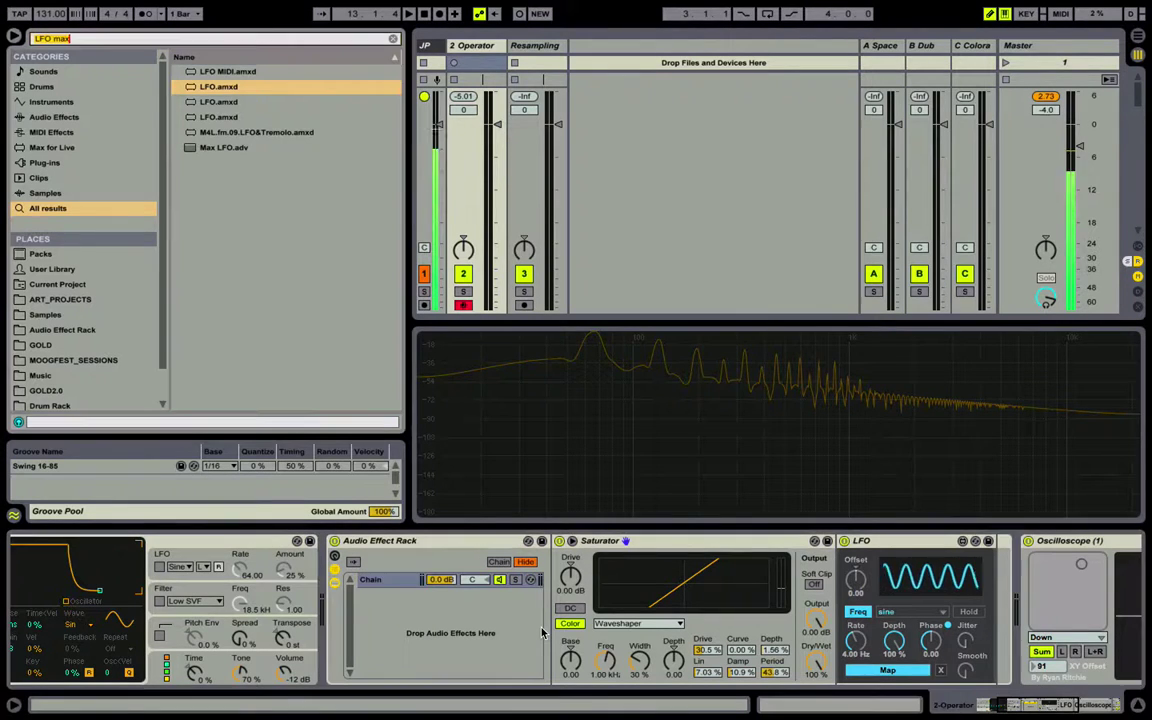
{"action": "type", "text": "envelope"}
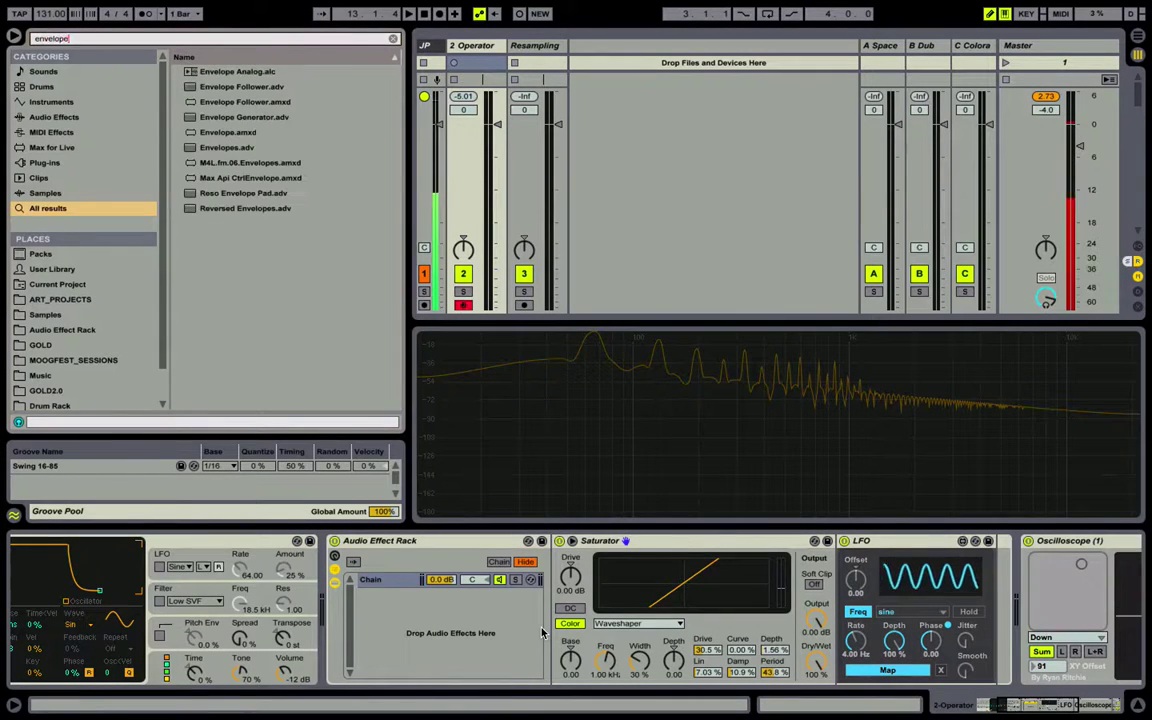
{"action": "key", "text": "Down"}
{"action": "key", "text": "Down"}
{"action": "key", "text": "Down"}
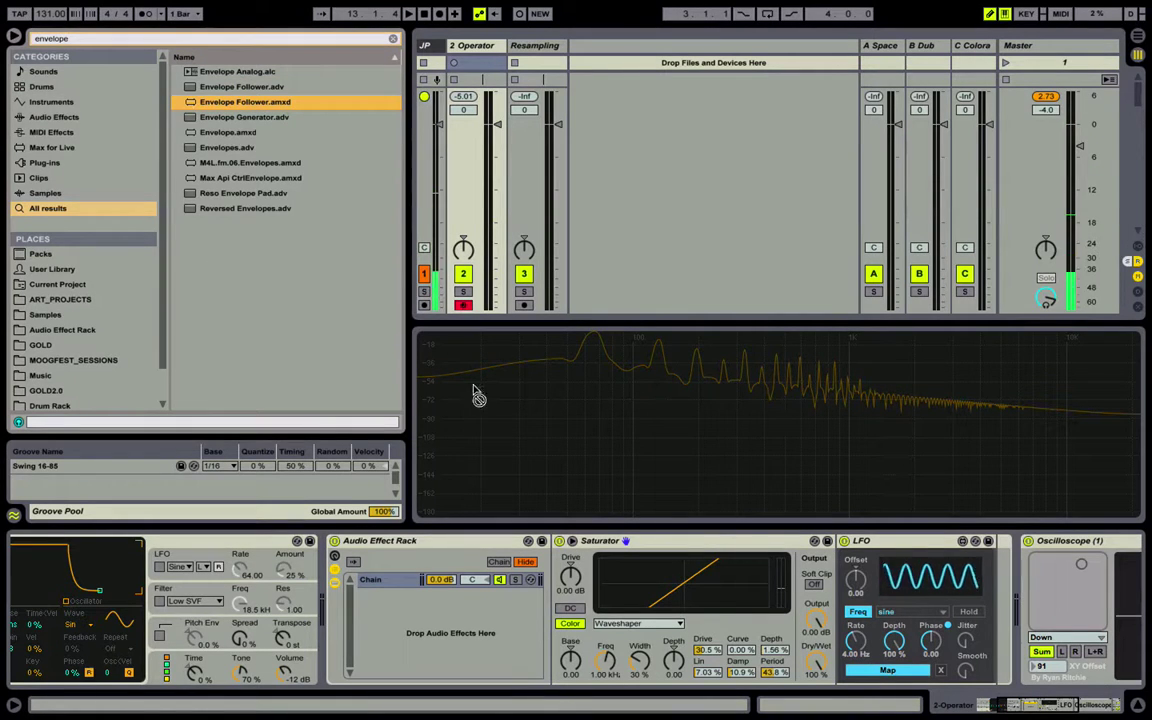
{"action": "left_click_drag", "start_coordinate": [563, 580], "coordinate": [565, 582]}
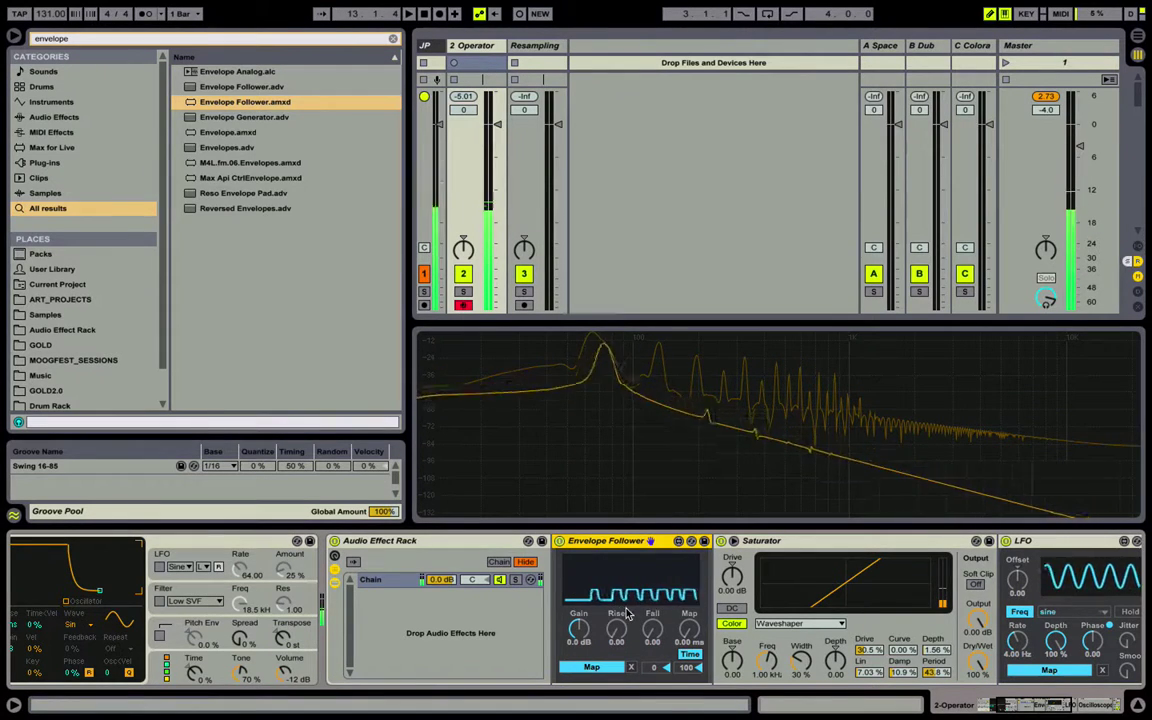
- Map the Envelope Follower to the Saturator's waveshaper Curve, with Gain at 17 dB, Rise 0.86, Fall 0.38 and map smoothing 47.6 ms
{"action": "scroll", "coordinate": [275, 581], "scroll_direction": "left", "scroll_amount": 3}
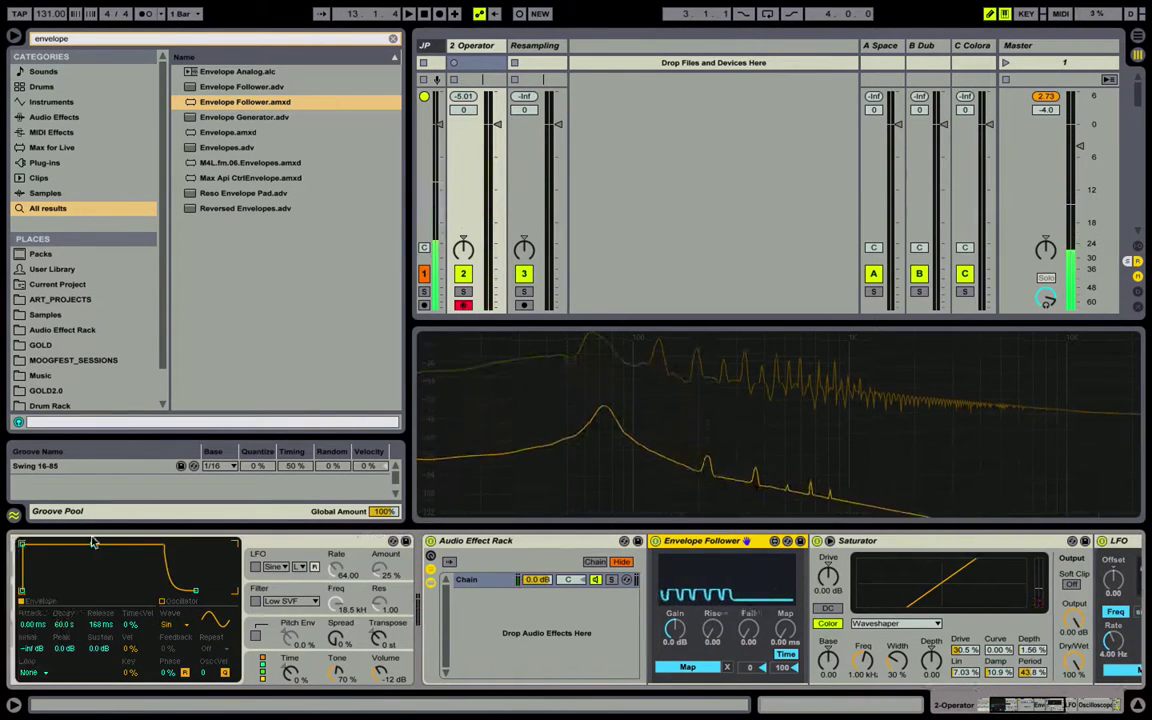
{"action": "scroll", "coordinate": [455, 615], "scroll_direction": "right", "scroll_amount": 4}
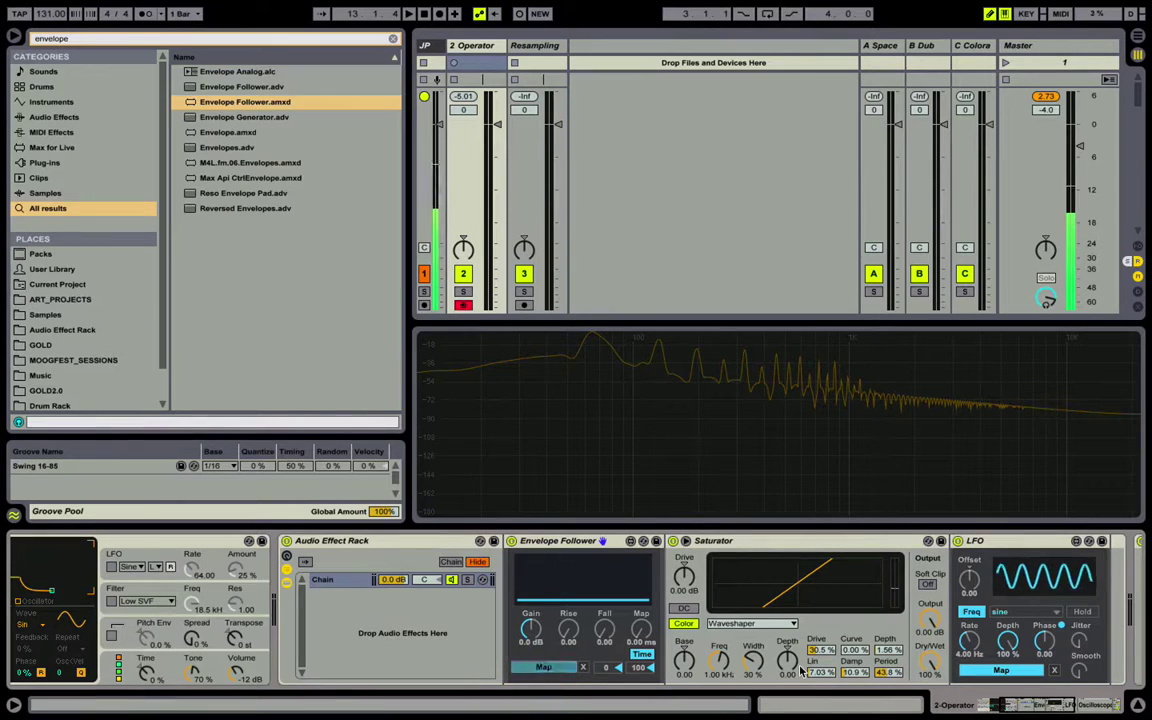
{"action": "left_click", "coordinate": [853, 650]}
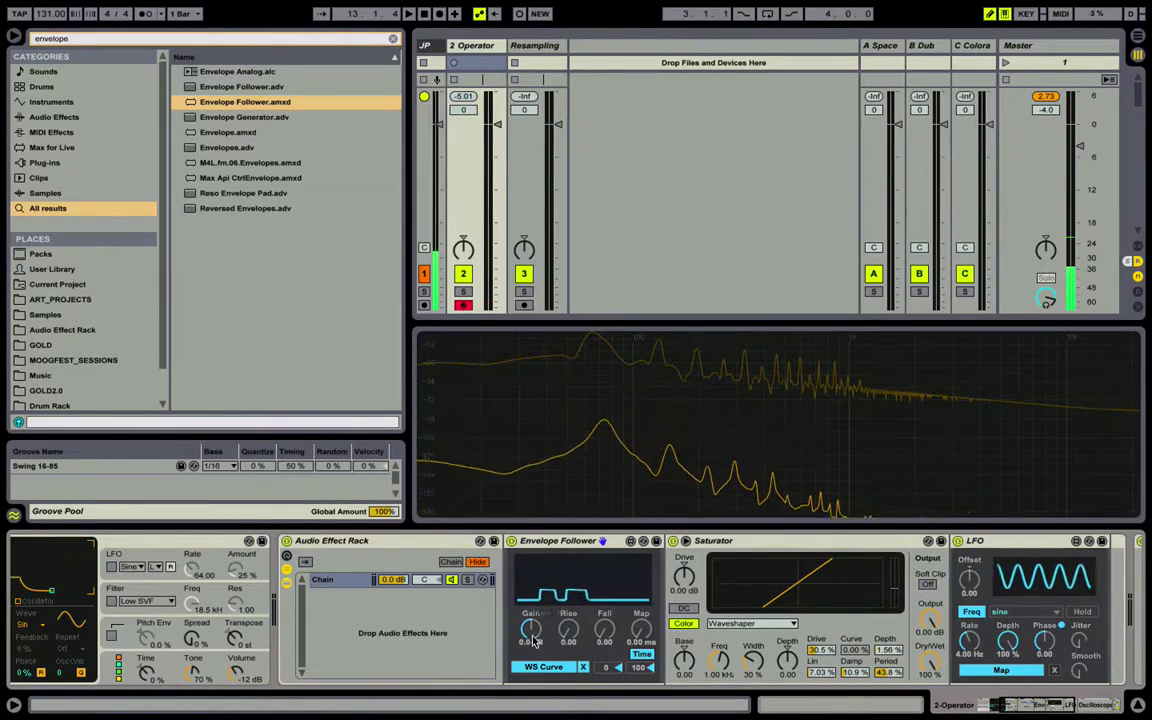
{"action": "left_click_drag", "start_coordinate": [531, 634], "coordinate": [531, 600]}
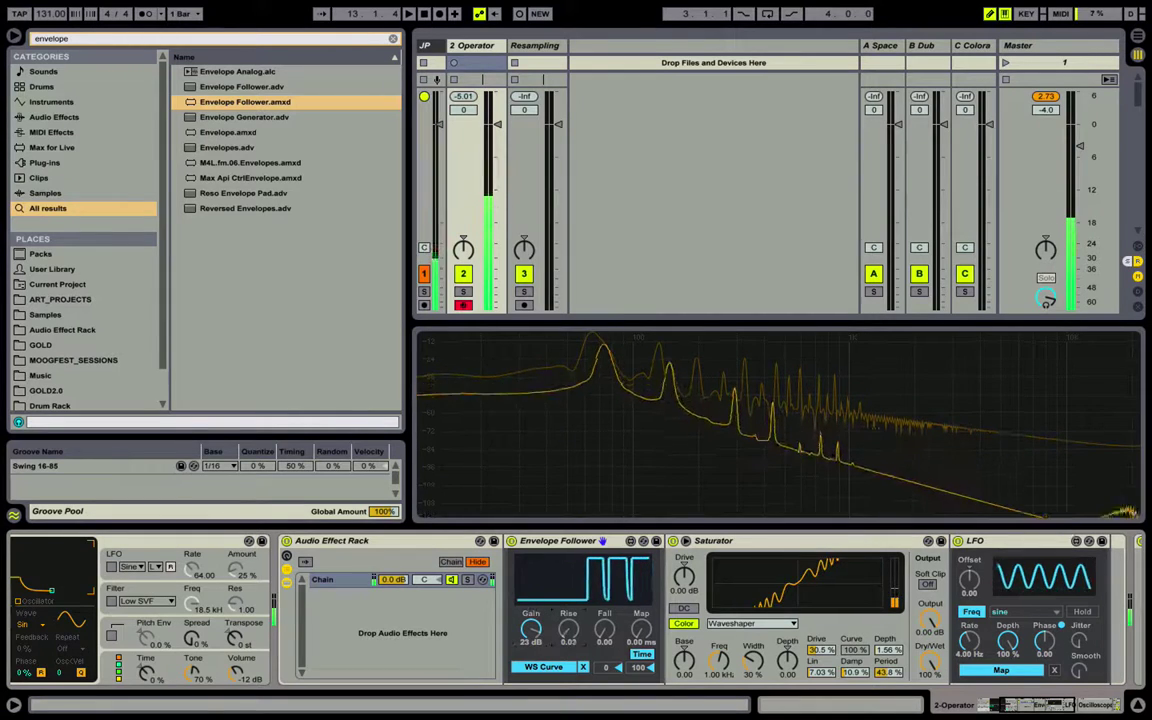
{"action": "left_click_drag", "start_coordinate": [605, 632], "coordinate": [567, 614]}
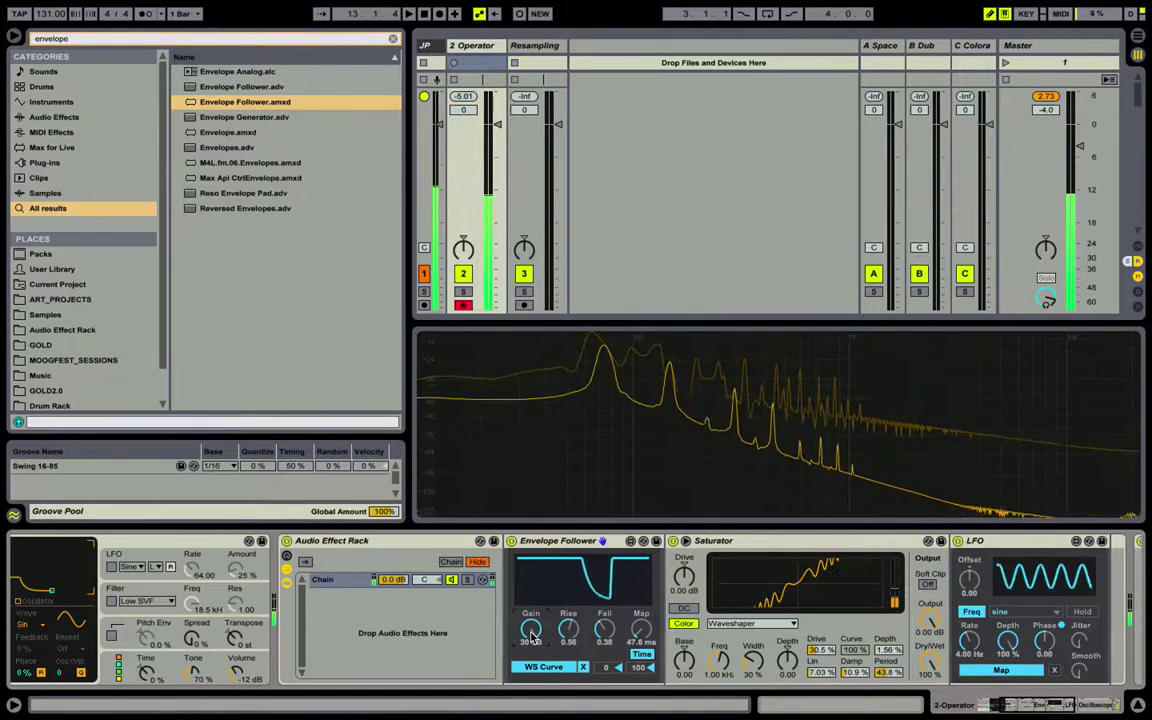
{"action": "mouse_move", "coordinate": [532, 655]}
{"action": "left_mouse_down"}
{"action": "mouse_move", "coordinate": [532, 678]}
{"action": "mouse_move", "coordinate": [532, 662]}
{"action": "left_mouse_up"}
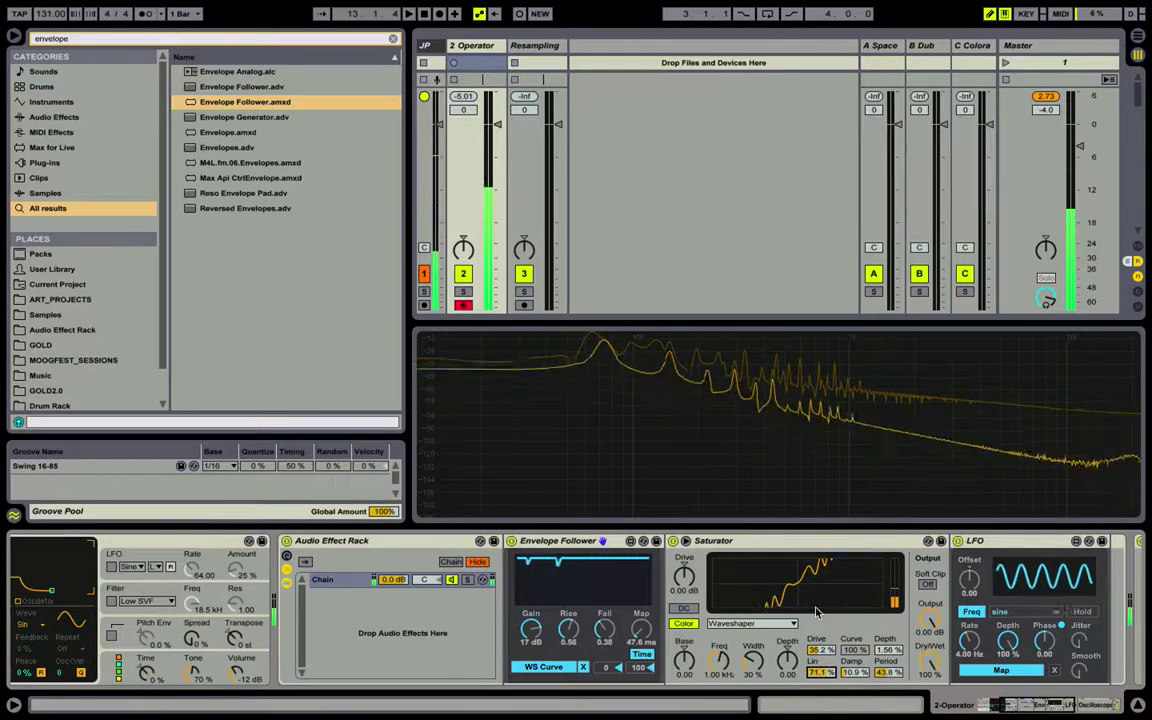
- Raise the Saturator's waveshaper Depth to 78.9% and map the LFO to it
{"action": "left_click_drag", "start_coordinate": [885, 643], "coordinate": [888, 575]}
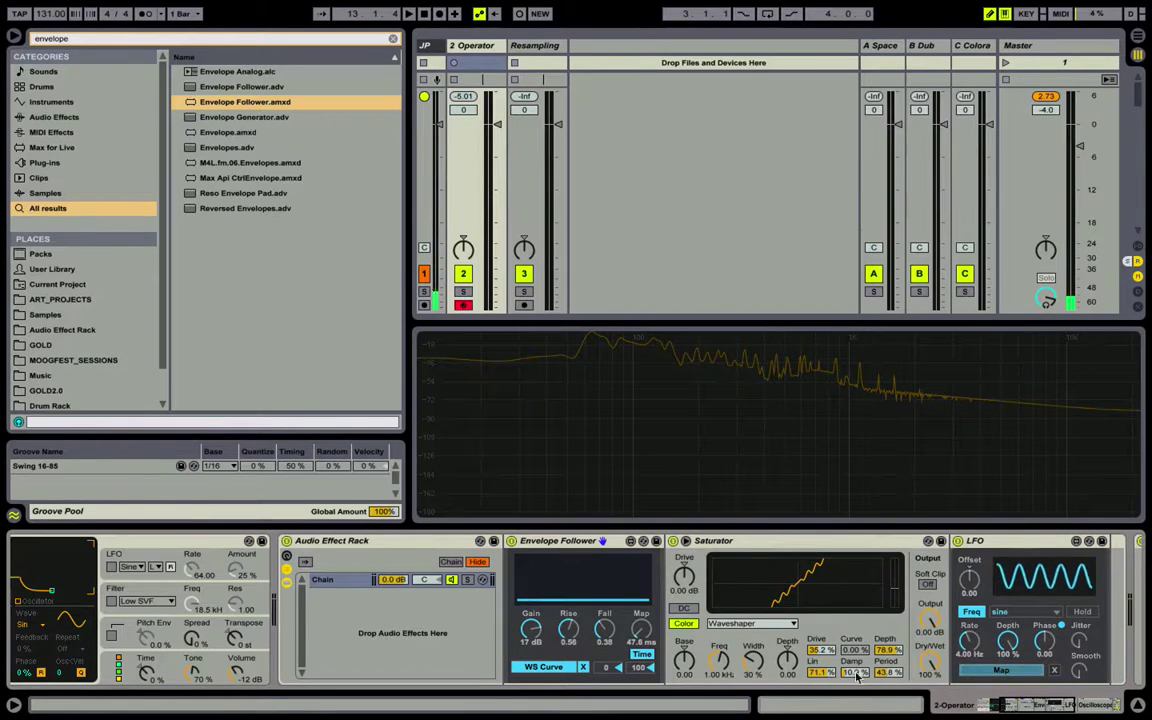
{"action": "left_click", "coordinate": [887, 651]}
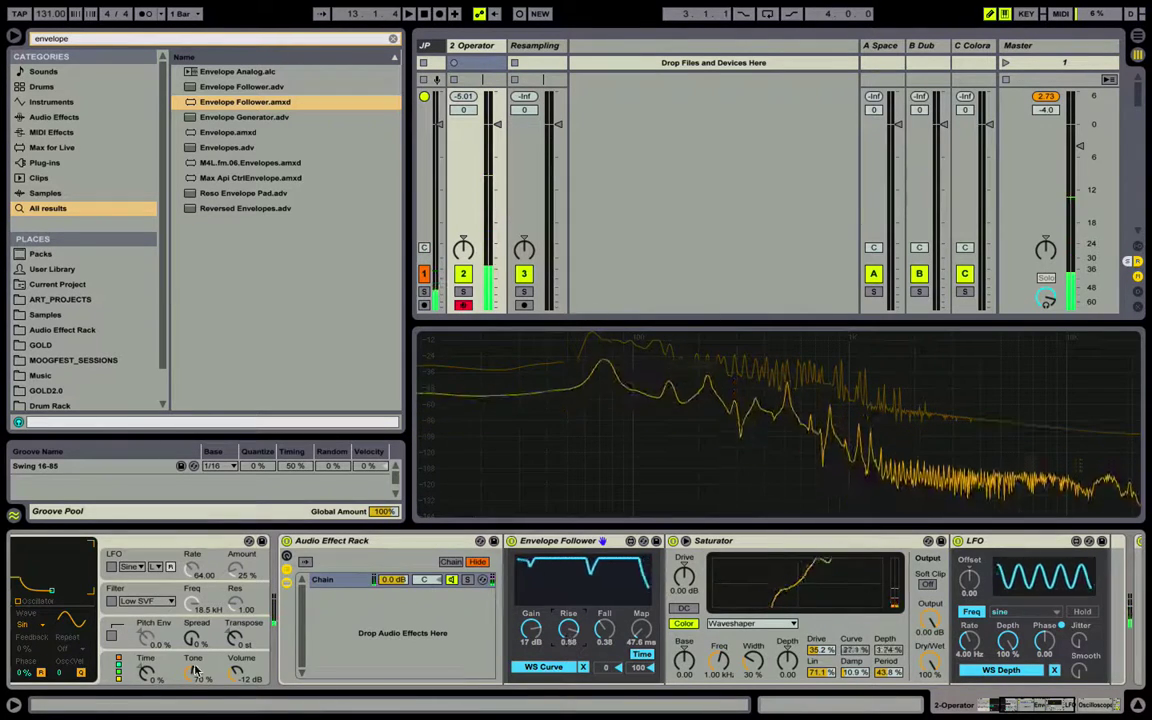
- Set Operator's envelope to 1.10 s Decay, -44 dB Sustain and about 22 ms Release, and clear the Envelope Follower's Curve mapping
{"action": "scroll", "coordinate": [566, 638], "scroll_direction": "left", "scroll_amount": 4}
{"action": "left_click_drag", "start_coordinate": [175, 580], "coordinate": [146, 580]}
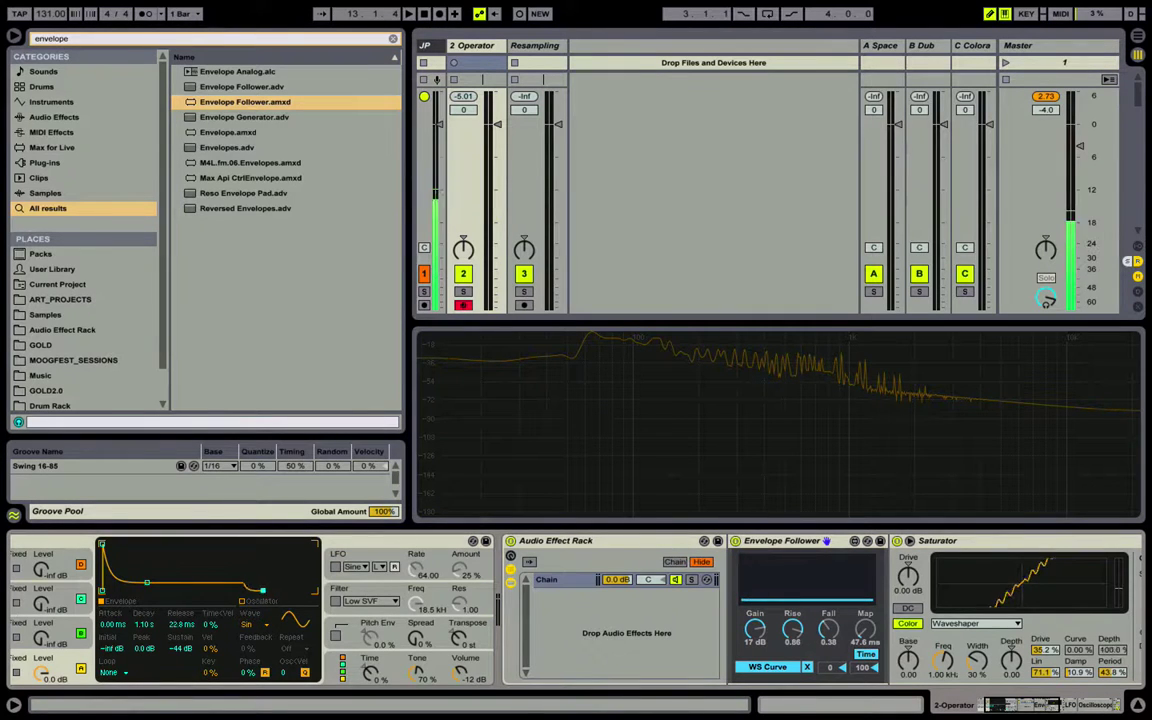
{"action": "scroll", "coordinate": [518, 612], "scroll_direction": "right", "scroll_amount": 7}
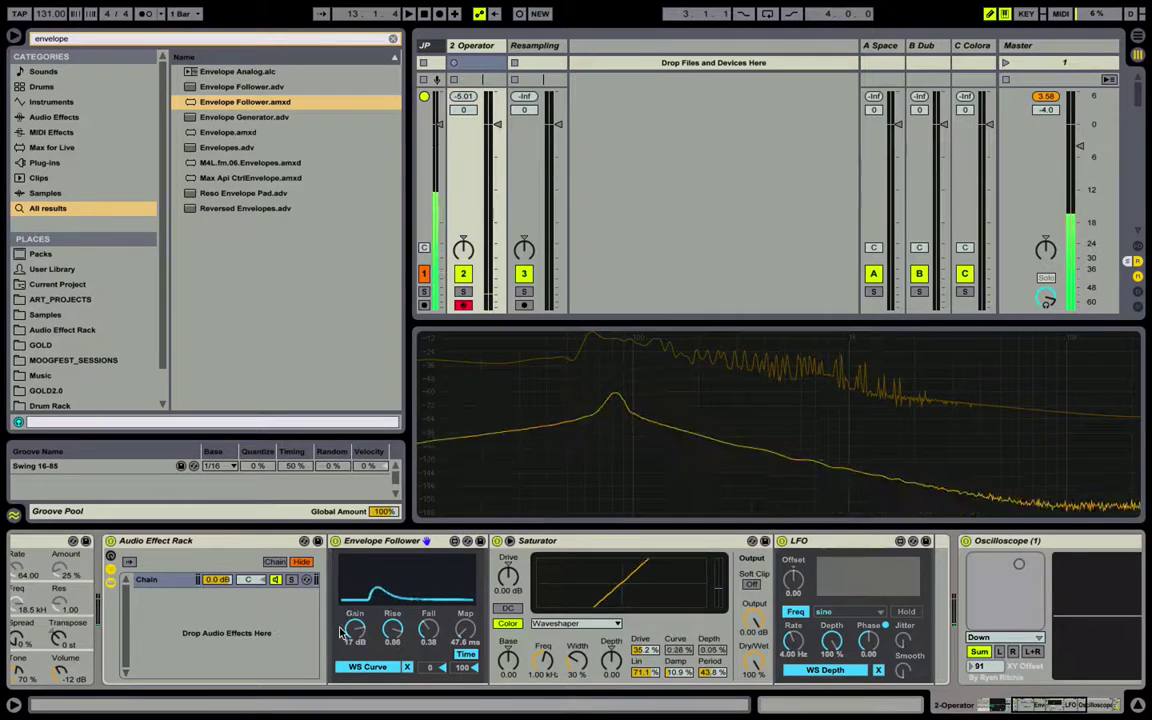
{"action": "scroll", "coordinate": [366, 650], "scroll_direction": "left", "scroll_amount": 1}
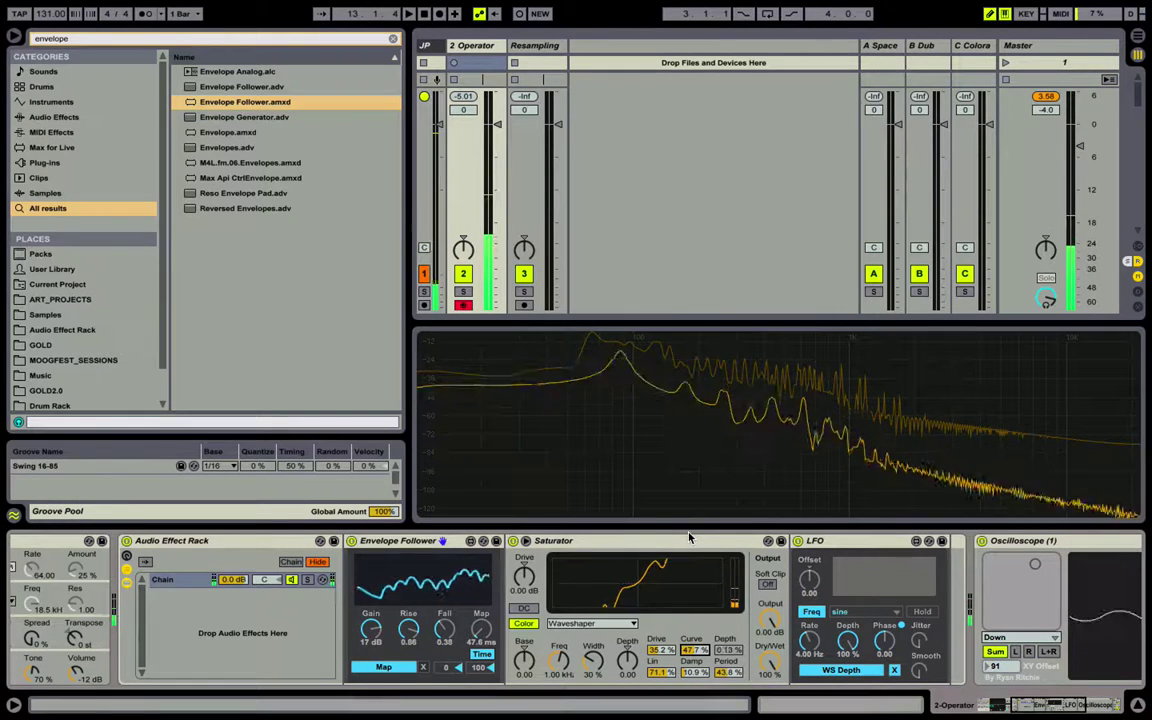
- Search the browser for "mono sequenc", insert Mono Sequencer.amxd before Operator on the 2 Operator track, and start playback
{"action": "left_click", "coordinate": [574, 77]}
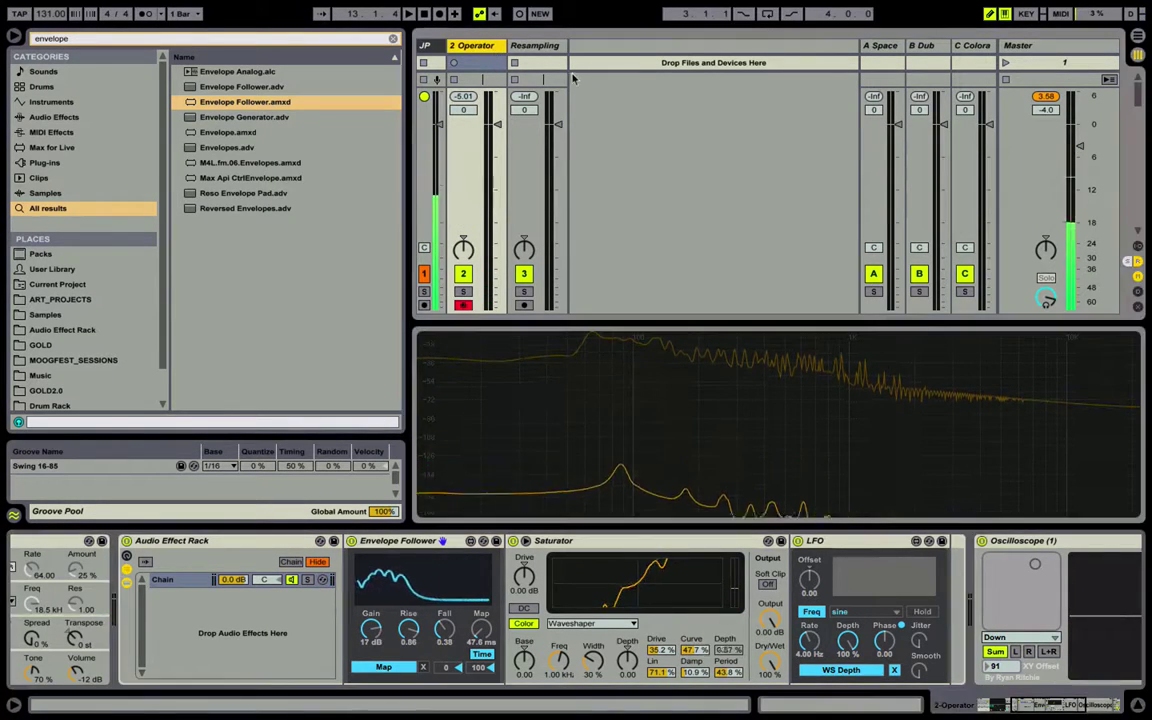
{"action": "key", "text": "super+f"}
{"action": "type", "text": "mono"}
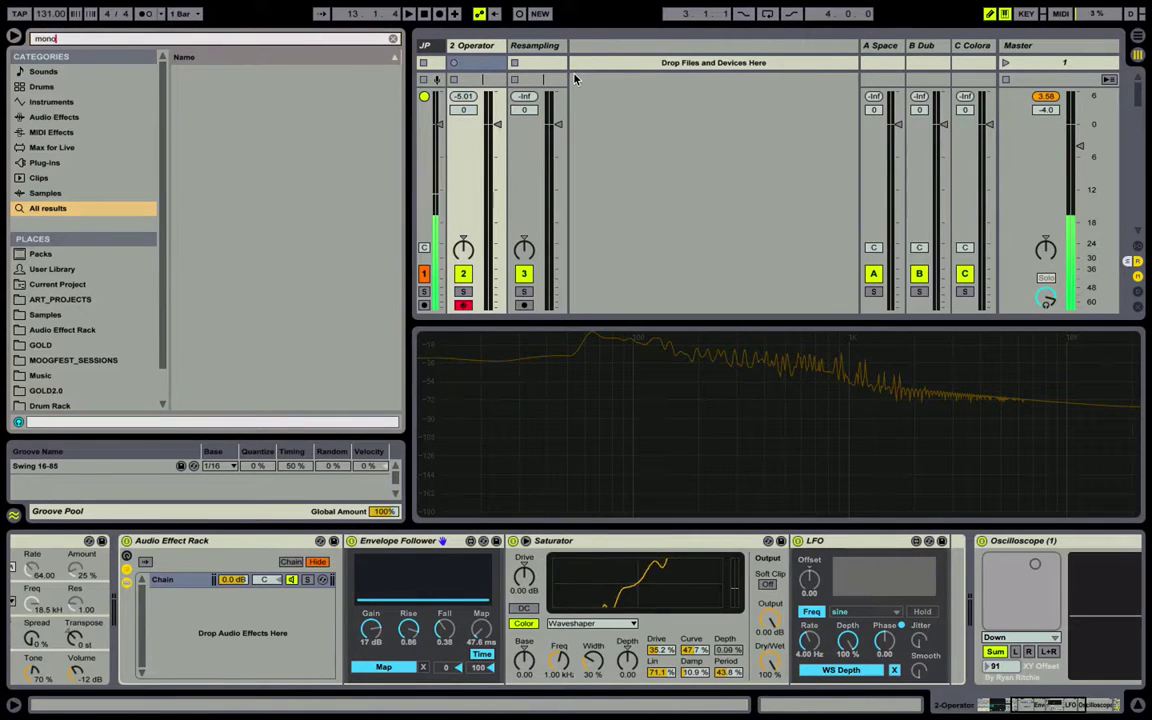
{"action": "type", "text": "se sequenc"}
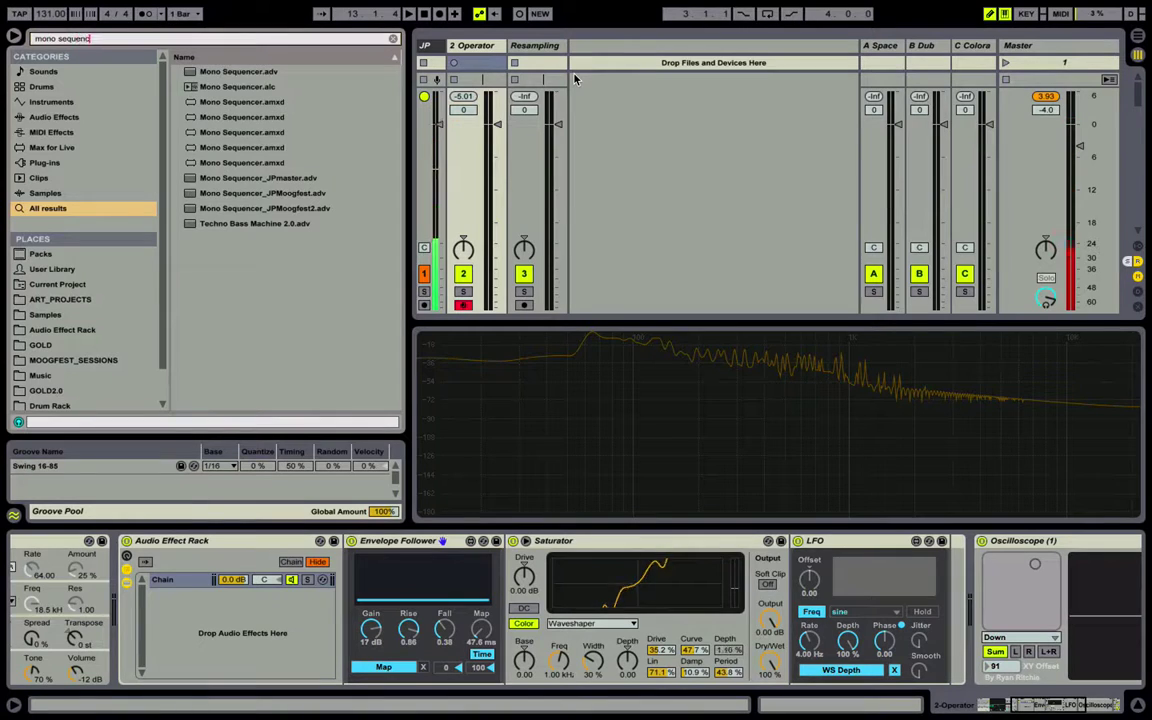
{"action": "key", "text": "Down"}
{"action": "key", "text": "Down"}
{"action": "key", "text": "Down"}
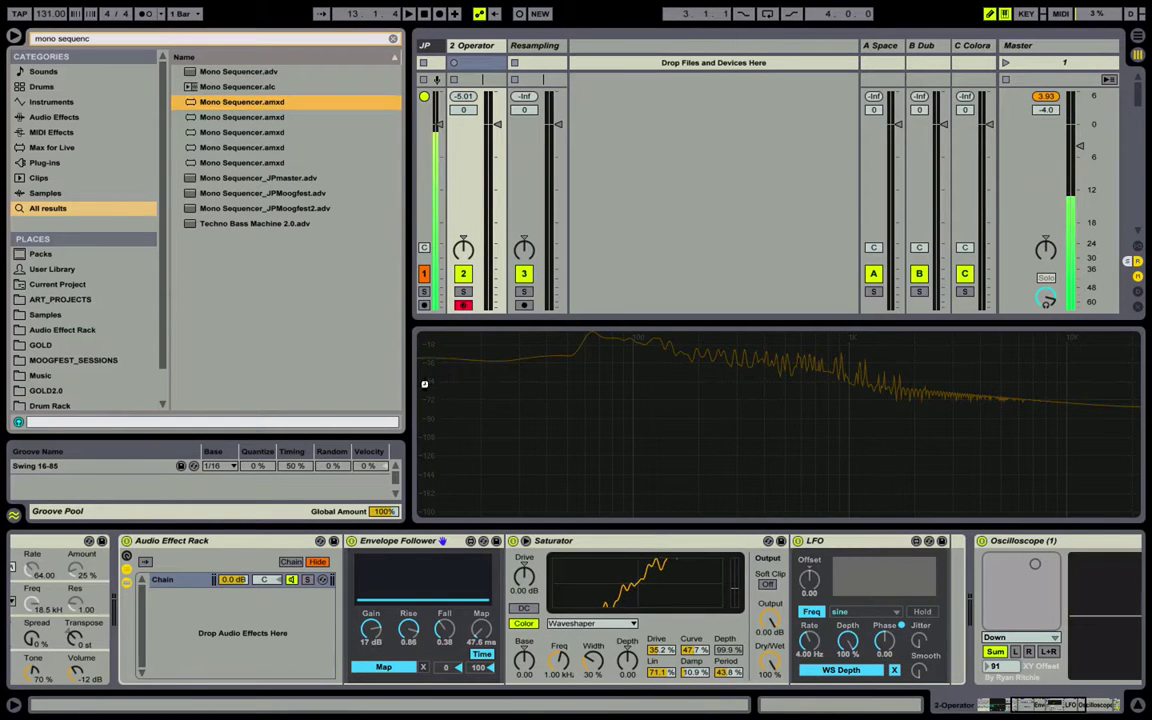
{"action": "key", "text": "Return"}
{"action": "key", "text": "space"}
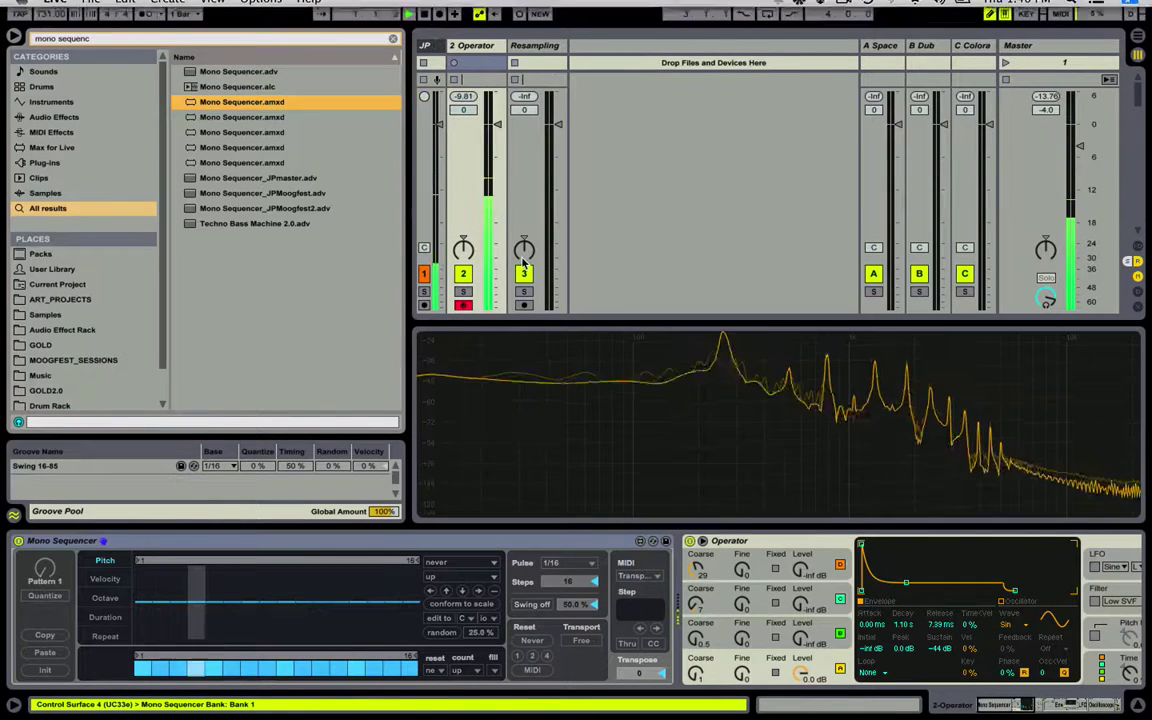
- Shift all of the Mono Sequencer's Octave steps down and set the Pitch lane's random amount to 14.8%
{"action": "left_click", "coordinate": [118, 604]}
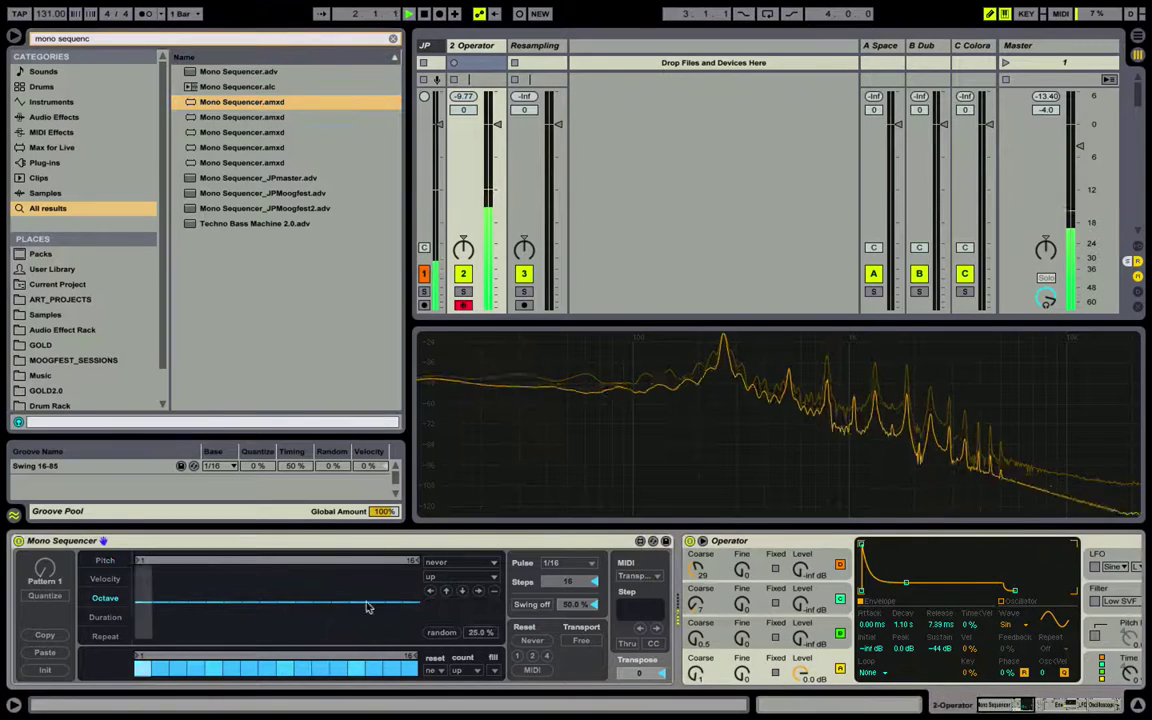
{"action": "left_click", "coordinate": [464, 596]}
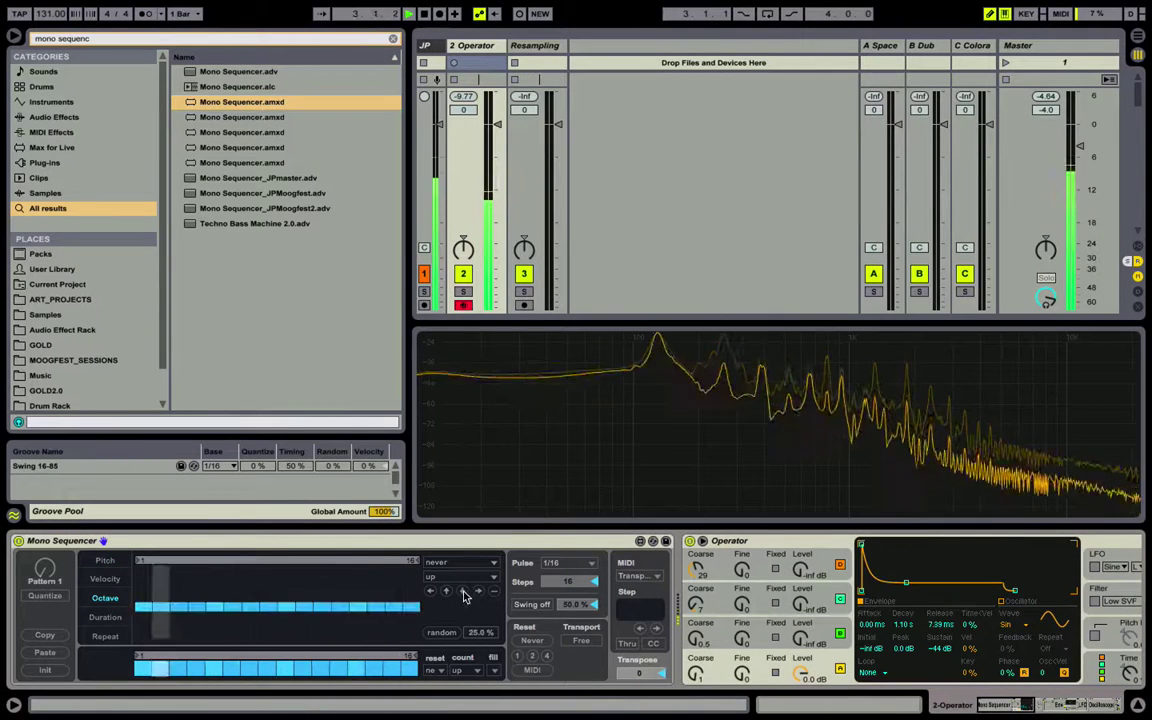
{"action": "left_click", "coordinate": [109, 564]}
{"action": "left_click_drag", "start_coordinate": [483, 634], "coordinate": [483, 646]}
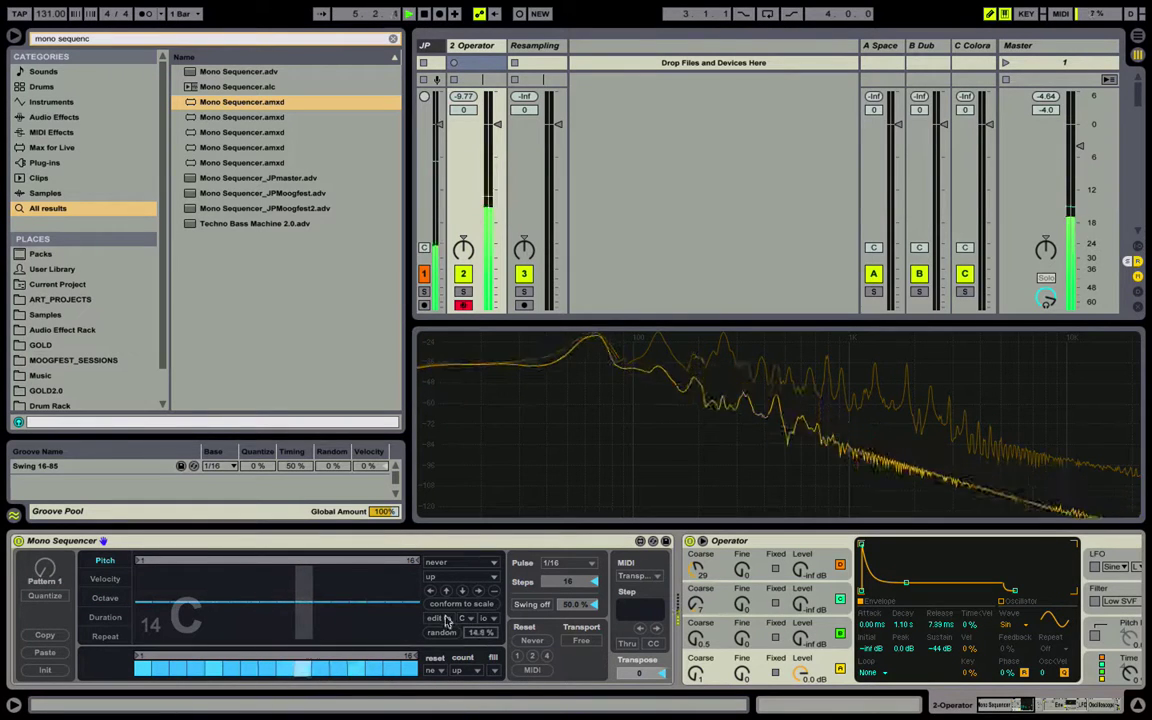
- Constrain the Mono Sequencer's Pitch lane to C aeolian (minor) and randomize its steps at 28.1%
{"action": "left_click", "coordinate": [470, 618]}
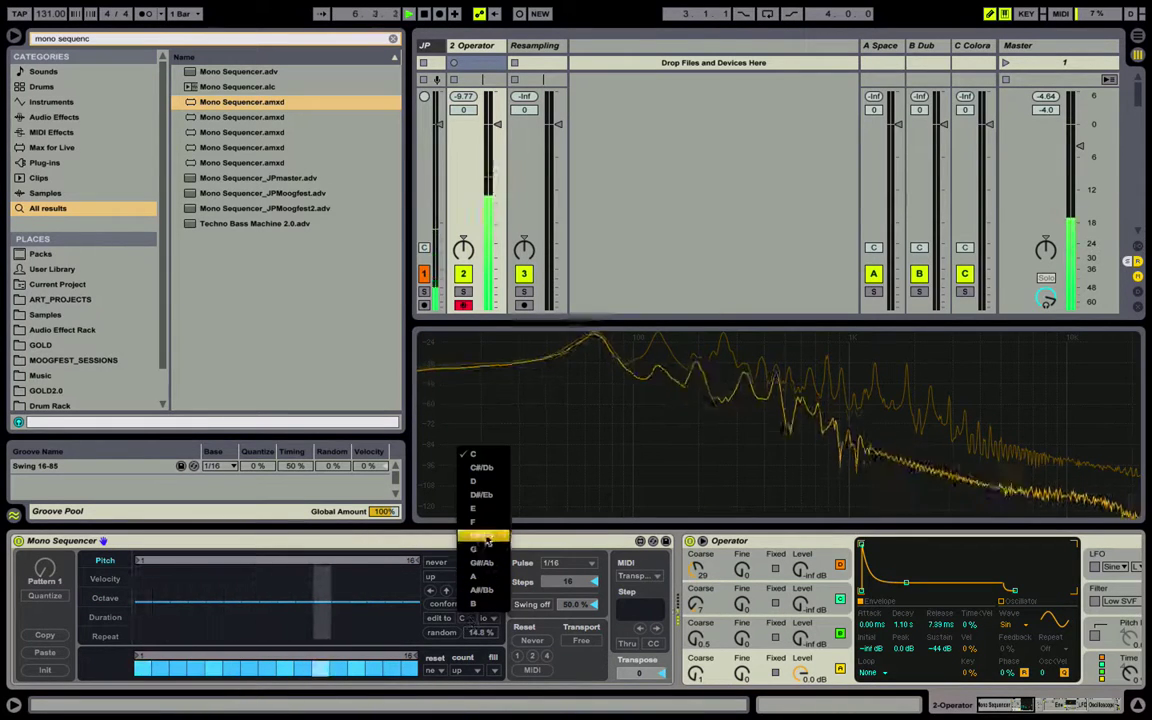
{"action": "left_click", "coordinate": [484, 456]}
{"action": "left_click", "coordinate": [488, 618]}
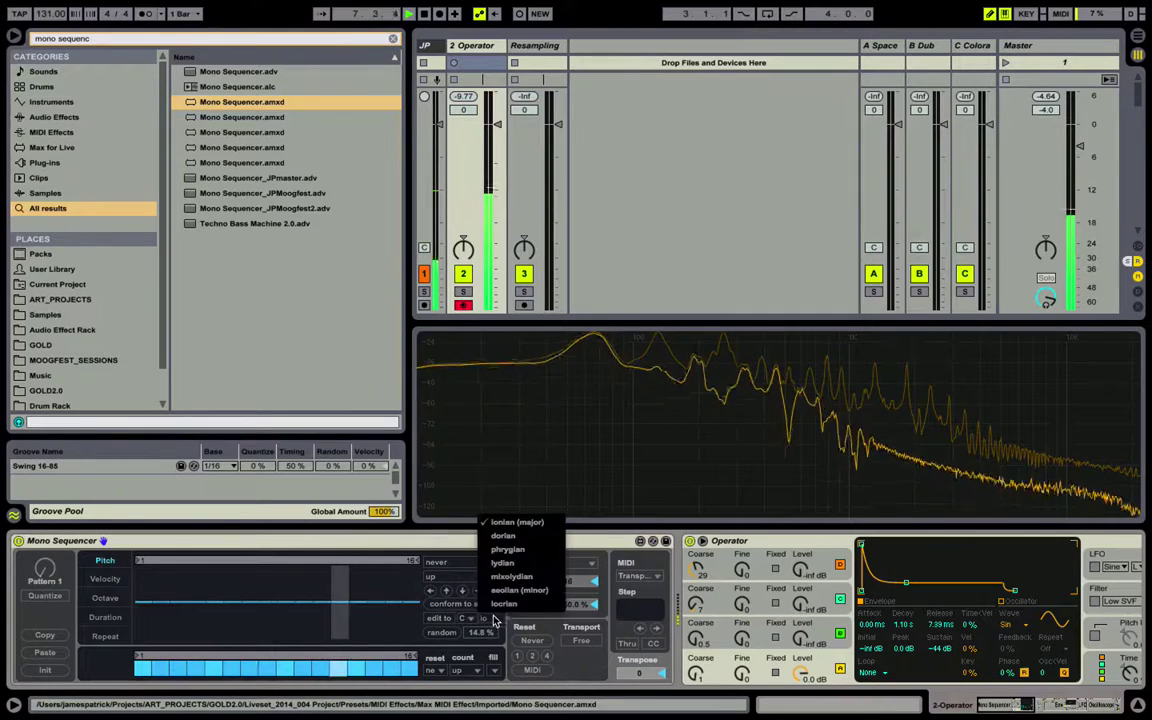
{"action": "left_click", "coordinate": [495, 586]}
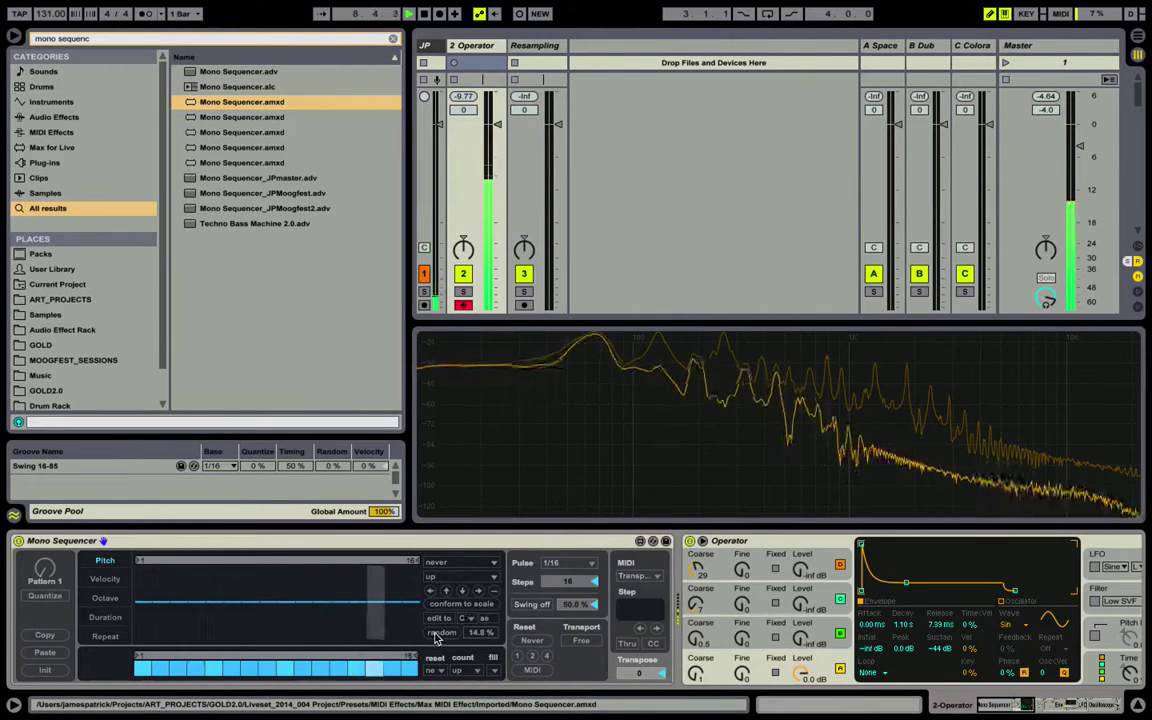
{"action": "left_click", "coordinate": [438, 633]}
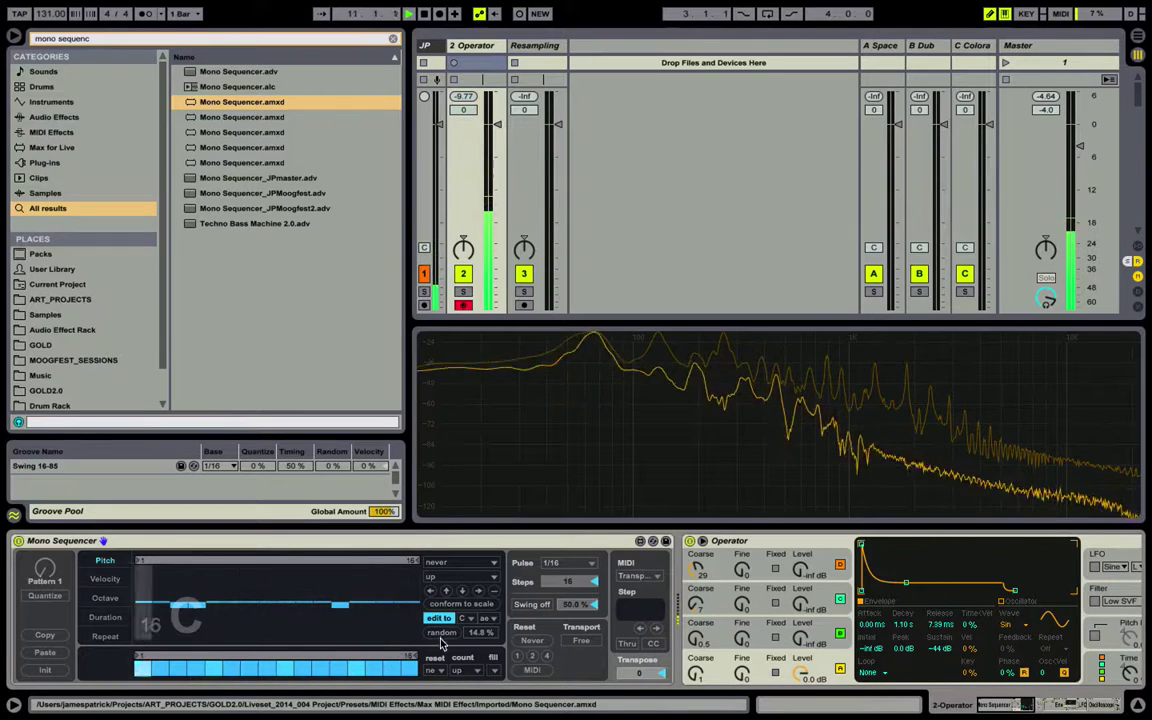
{"action": "left_click", "coordinate": [437, 636]}
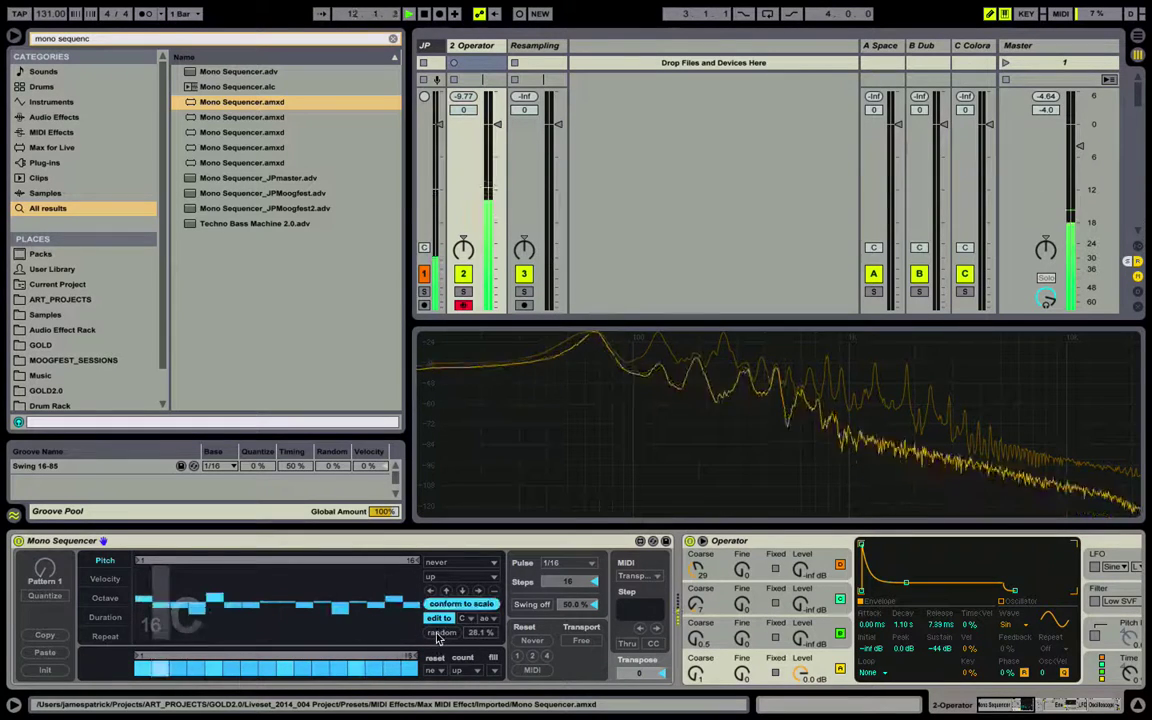
- Shorten the Mono Sequencer's trigger lane to a 3-step loop with only the first step on, and set lane resets to 2 measures
{"action": "mouse_move", "coordinate": [158, 667]}
{"action": "left_mouse_down"}
{"action": "mouse_move", "coordinate": [413, 672]}
{"action": "mouse_move", "coordinate": [171, 654]}
{"action": "left_mouse_up"}
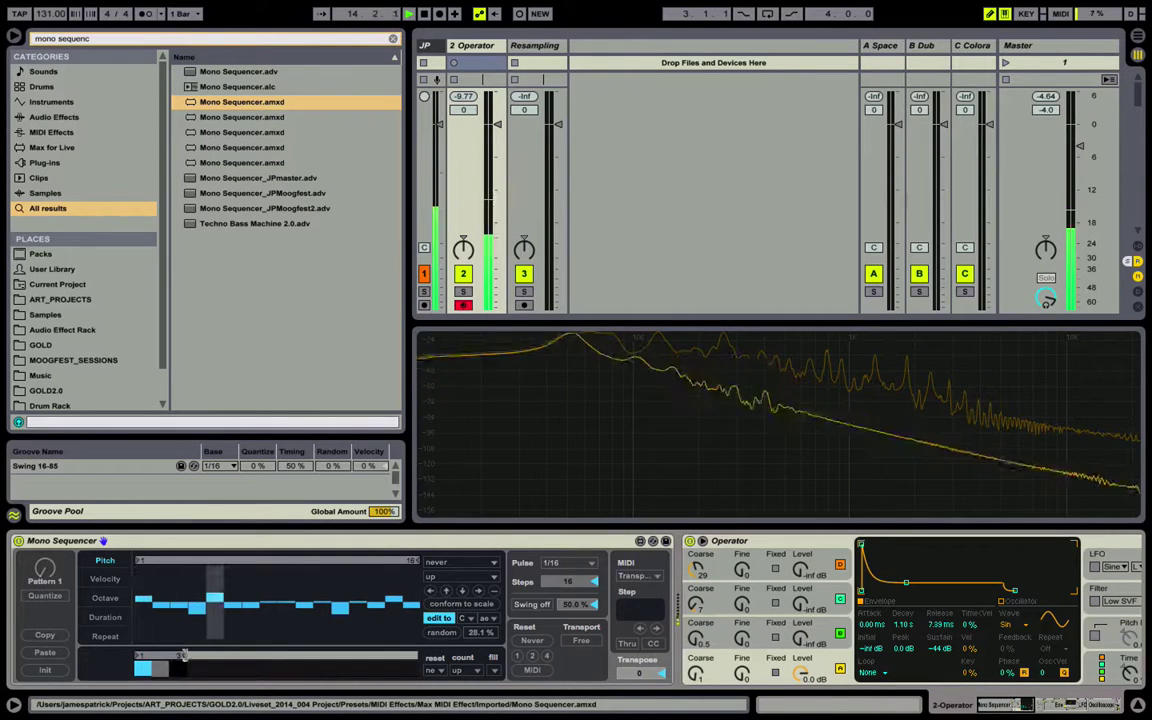
{"action": "left_click", "coordinate": [531, 656]}
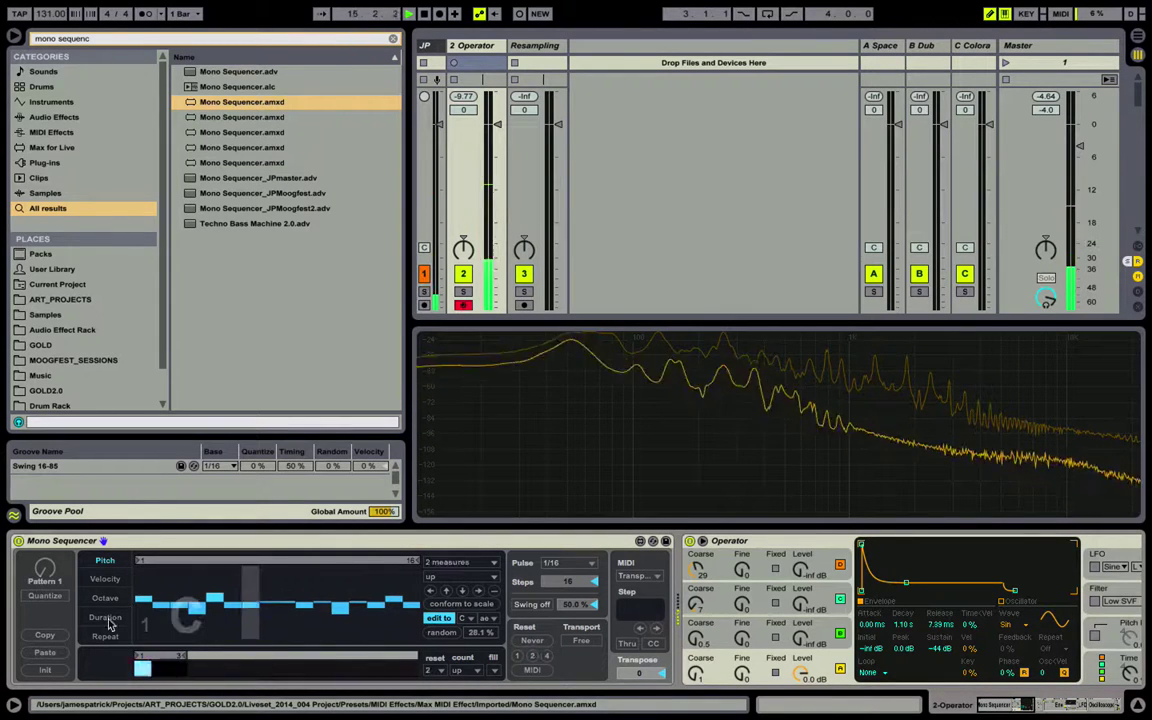
- Randomize the Mono Sequencer's Duration lane, and redraw all 16 step lengths by hand with the longest ones at both ends
{"action": "left_click", "coordinate": [105, 618]}
{"action": "left_click", "coordinate": [441, 634]}
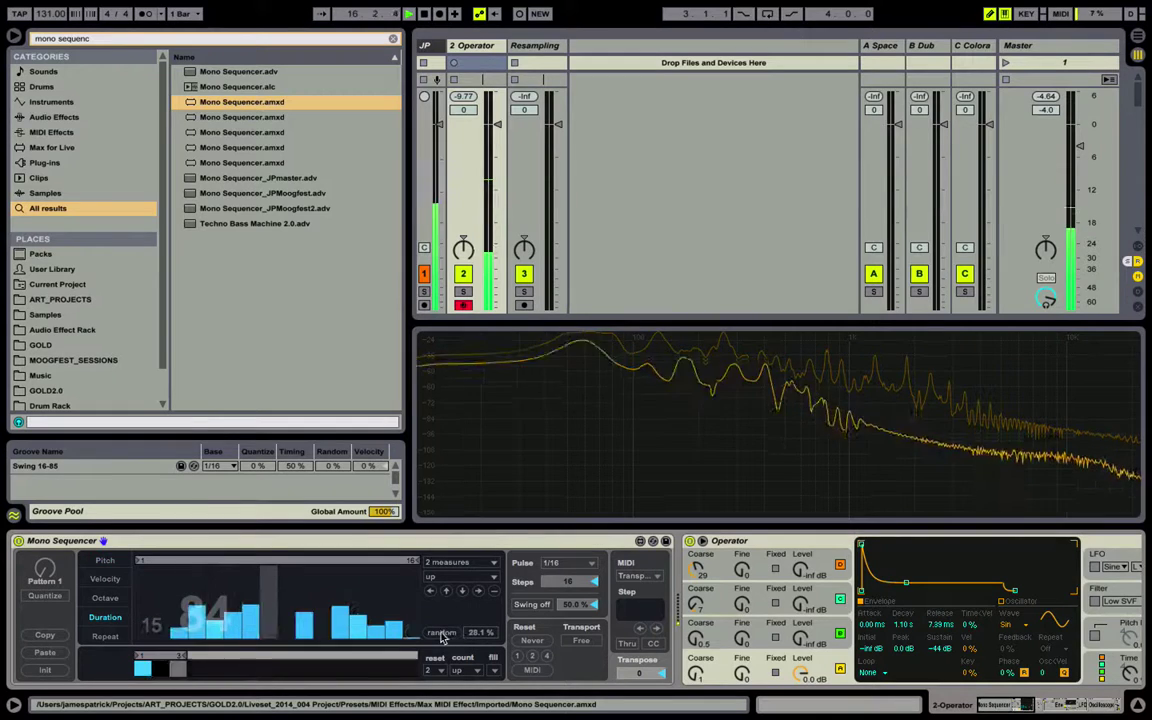
{"action": "mouse_move", "coordinate": [143, 591]}
{"action": "left_mouse_down"}
{"action": "mouse_move", "coordinate": [218, 611]}
{"action": "mouse_move", "coordinate": [393, 613]}
{"action": "mouse_move", "coordinate": [437, 592]}
{"action": "left_mouse_up"}
- Set Operator's envelope to 41.2 s Decay, -21 dB Sustain and 915 ms Release, and open its global settings
{"action": "scroll", "coordinate": [812, 617], "scroll_direction": "right", "scroll_amount": 2}
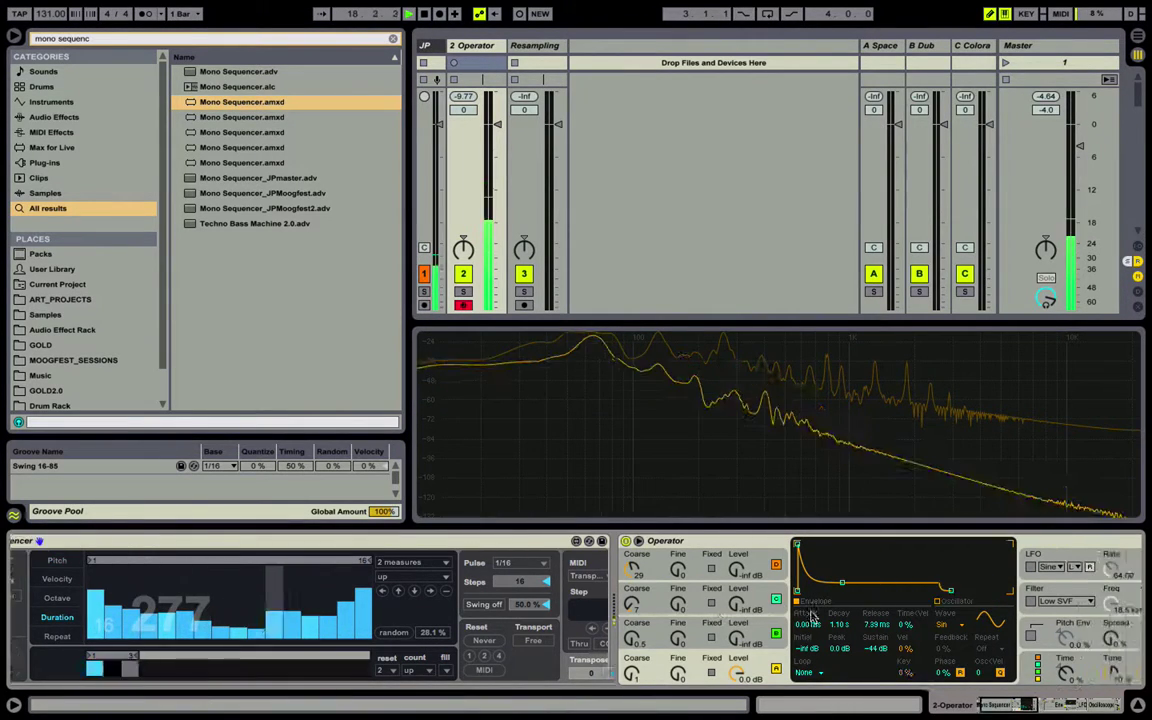
{"action": "scroll", "coordinate": [812, 617], "scroll_direction": "right", "scroll_amount": 3}
{"action": "left_click_drag", "start_coordinate": [633, 581], "coordinate": [658, 572]}
{"action": "left_click_drag", "start_coordinate": [742, 591], "coordinate": [765, 591]}
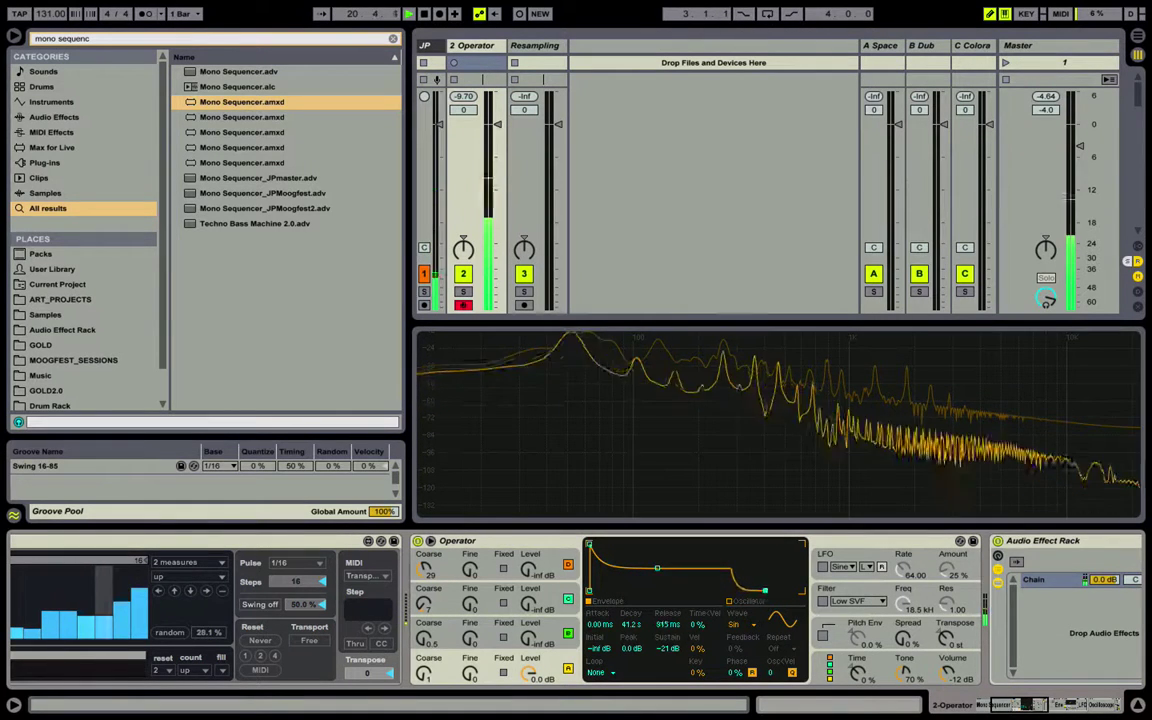
{"action": "left_click", "coordinate": [833, 664]}
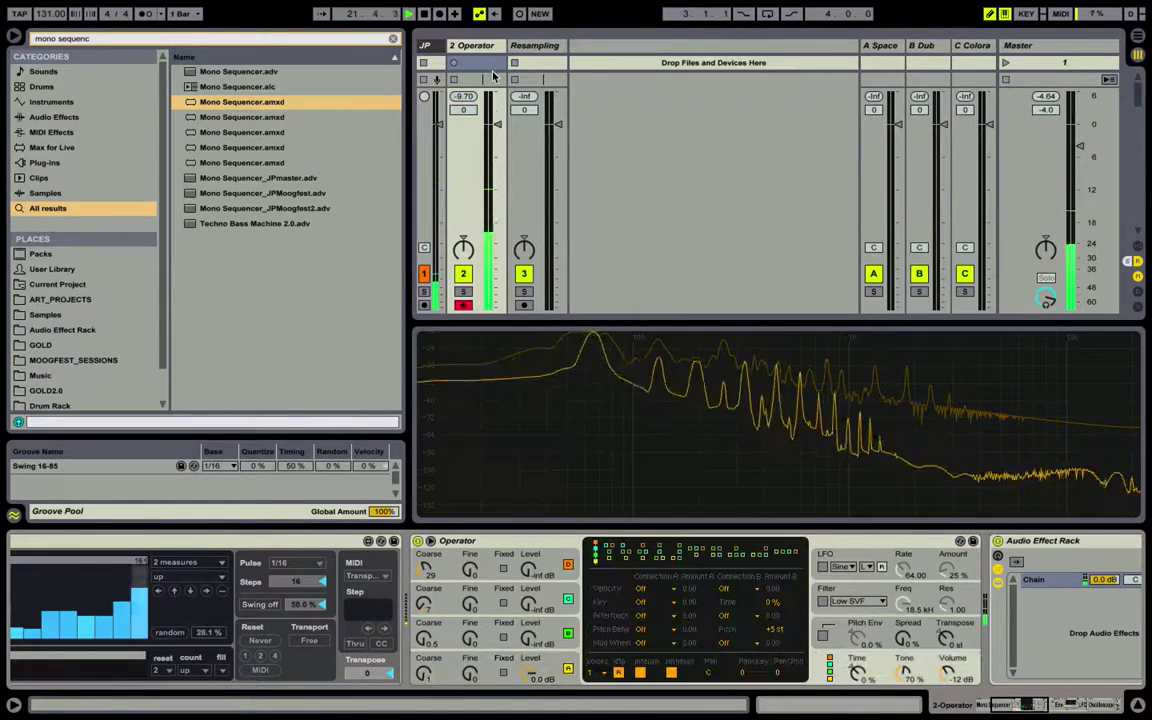
- Raise the 2 Operator track's volume to 2.2 dB and select the first track in the session
{"action": "left_click_drag", "start_coordinate": [496, 124], "coordinate": [493, 115]}
{"action": "scroll", "coordinate": [843, 678], "scroll_direction": "right", "scroll_amount": 5}
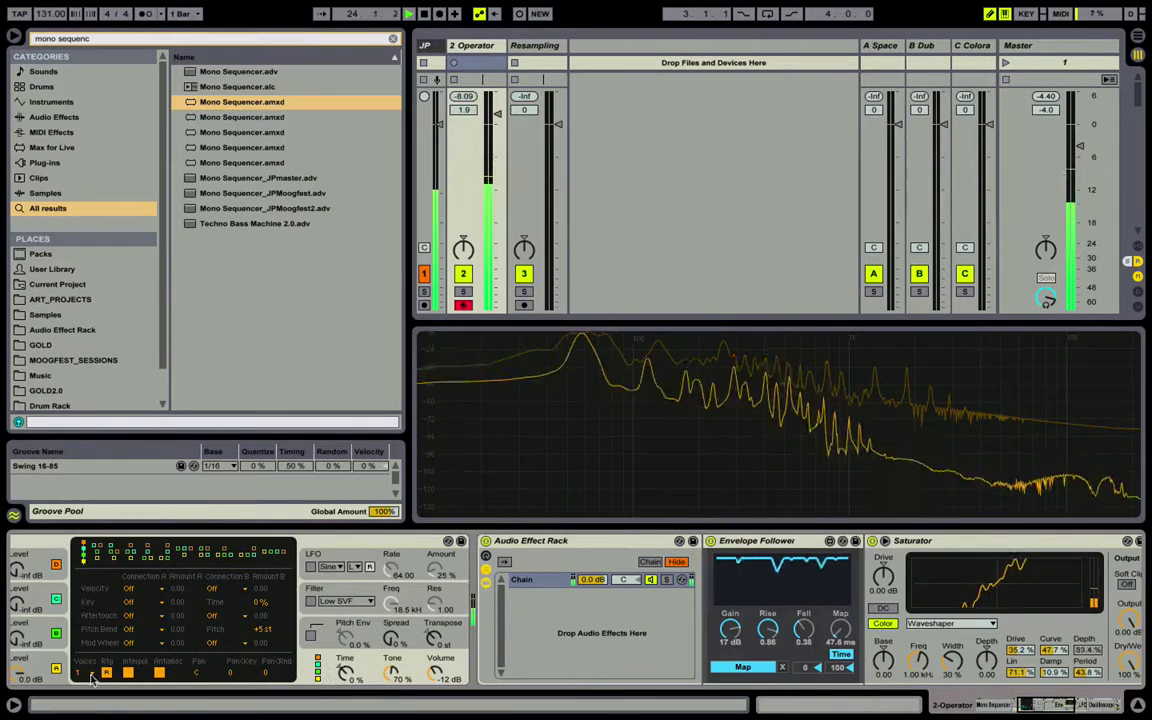
{"action": "scroll", "coordinate": [547, 638], "scroll_direction": "right", "scroll_amount": 10}
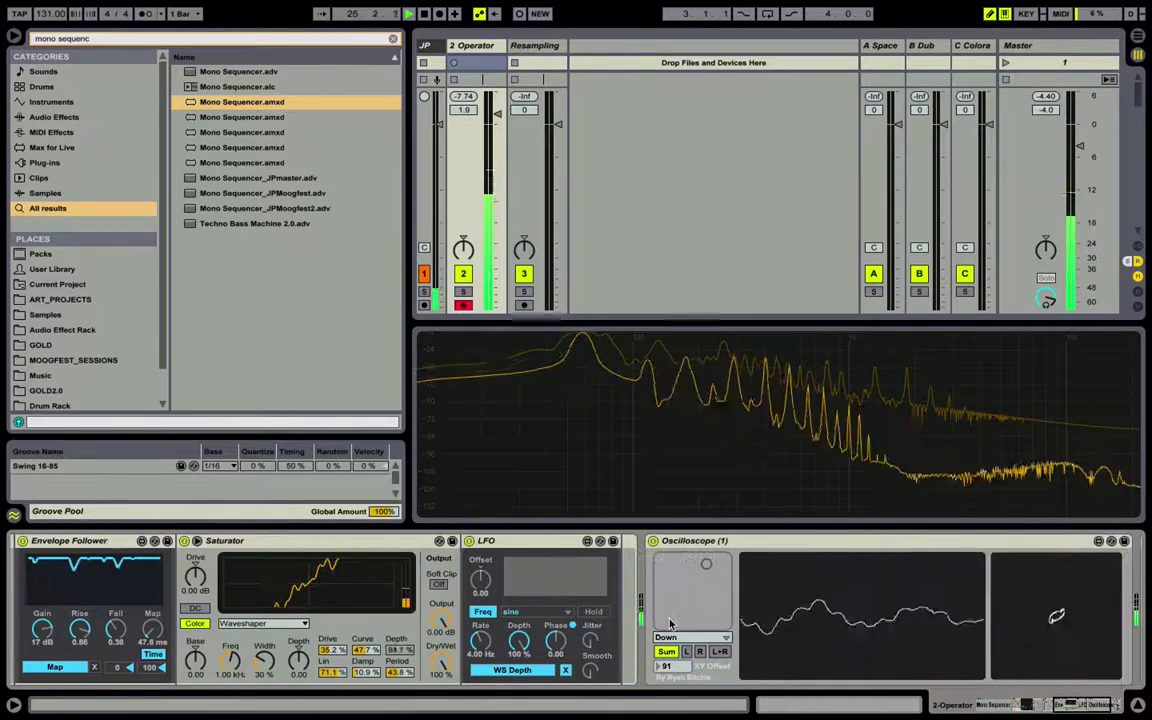
{"action": "scroll", "coordinate": [543, 601], "scroll_direction": "left", "scroll_amount": 4}
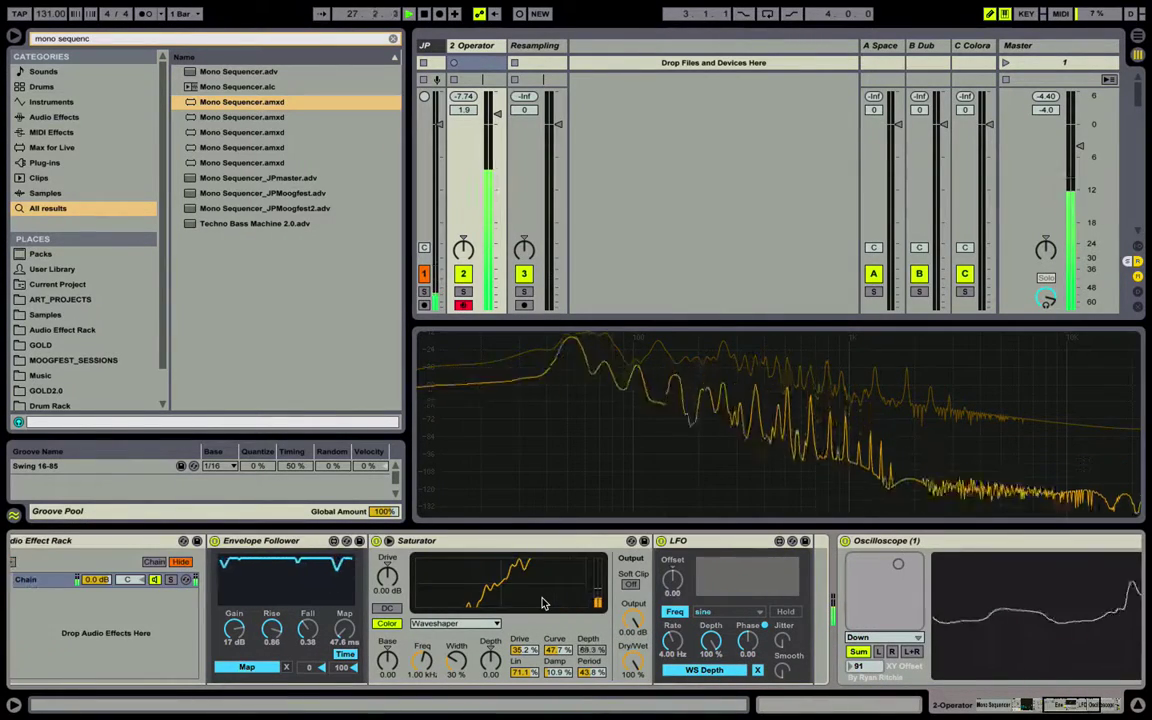
{"action": "left_click_drag", "start_coordinate": [503, 130], "coordinate": [495, 115]}
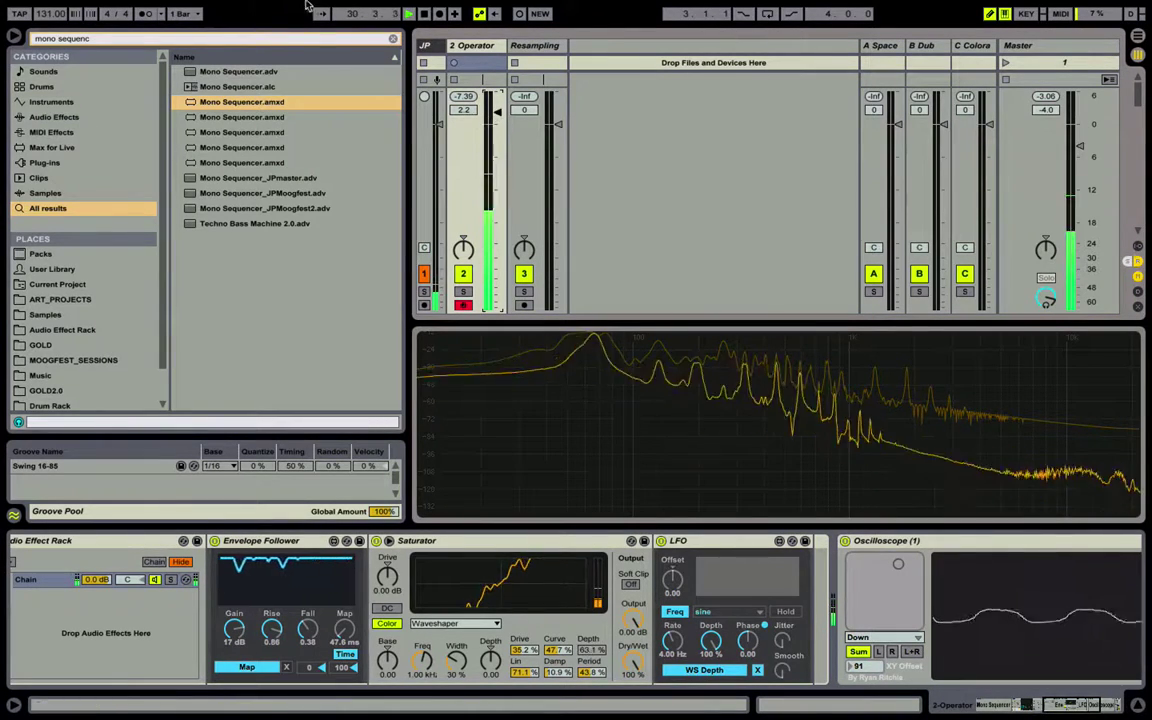
{"action": "left_click", "coordinate": [425, 50]}
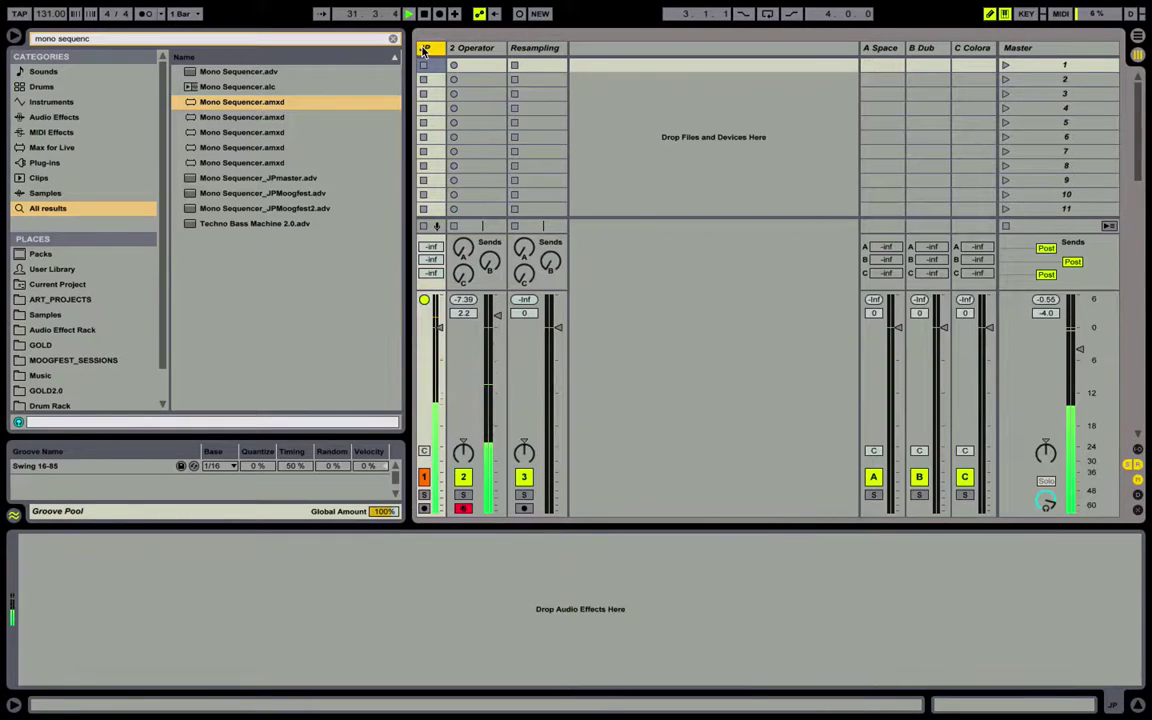
- Add a Gate to the first track and set its Threshold to -36.6 dB
{"action": "left_click", "coordinate": [380, 41]}
{"action": "type", "text": "gate"}
{"action": "key", "text": "Return"}
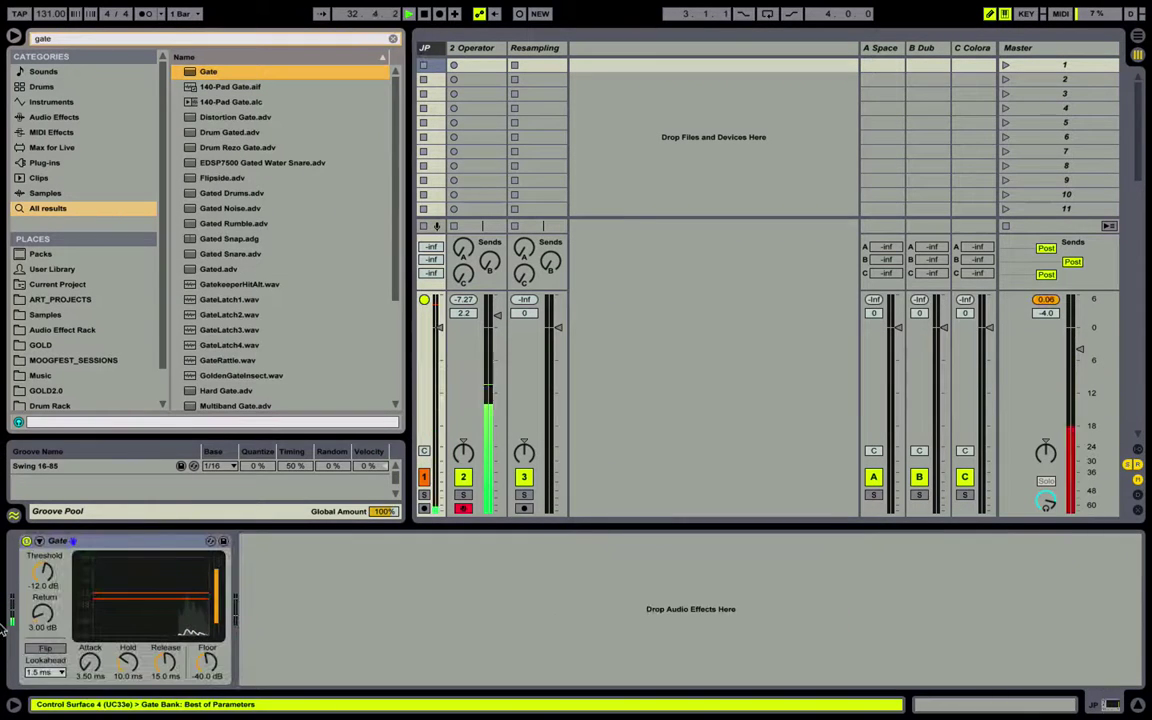
{"action": "left_click_drag", "start_coordinate": [39, 574], "coordinate": [39, 615]}
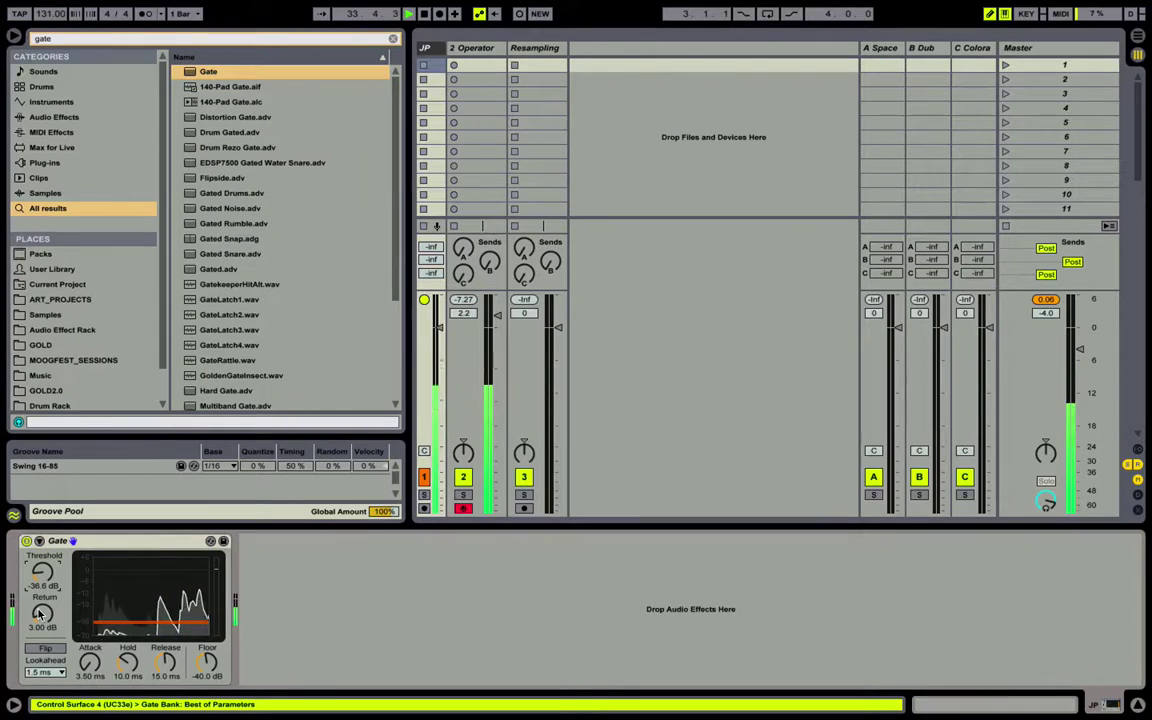
- Duplicate the LFO on the Operator track and map the copy to WS Lin with Offset -0.49, Rate 0.45 Hz and Depth 79.2 %
{"action": "left_click", "coordinate": [487, 50]}
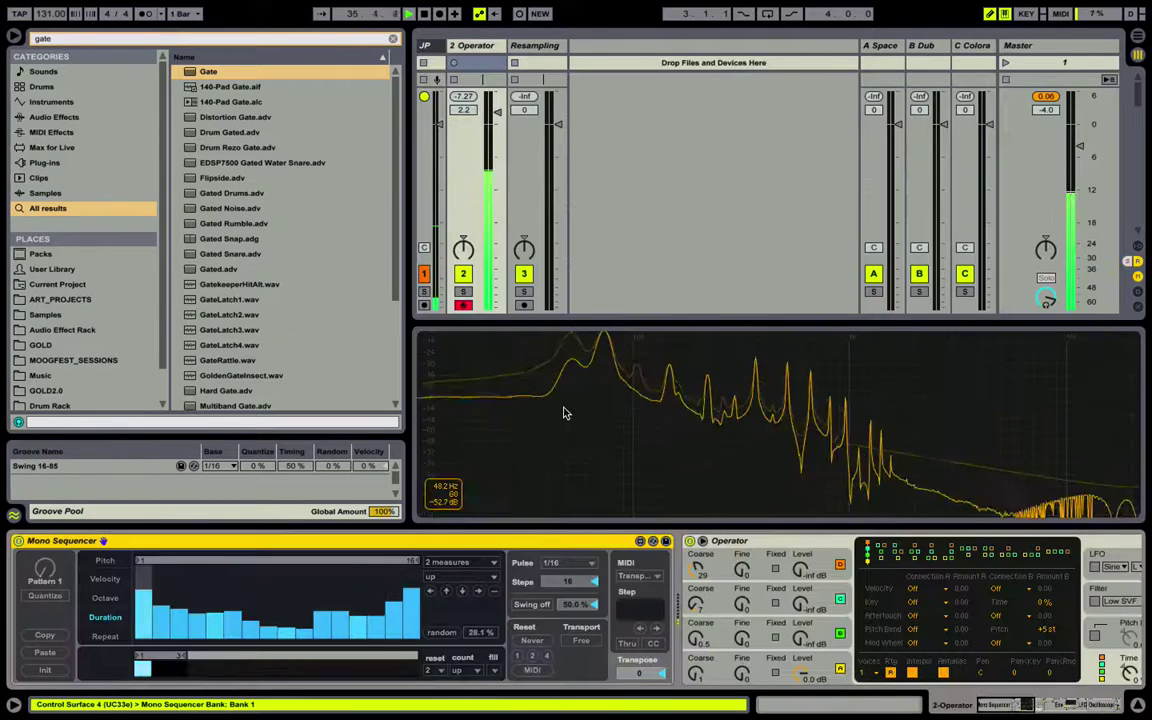
{"action": "scroll", "coordinate": [683, 605], "scroll_direction": "right", "scroll_amount": 10}
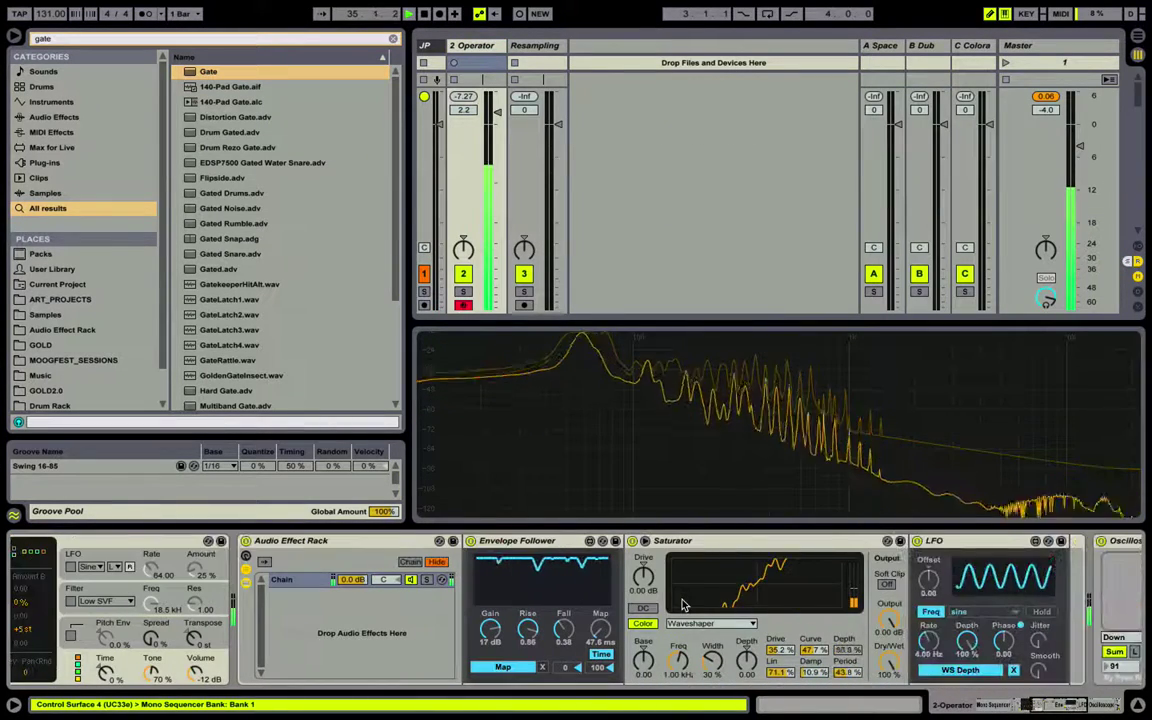
{"action": "left_click", "coordinate": [967, 541]}
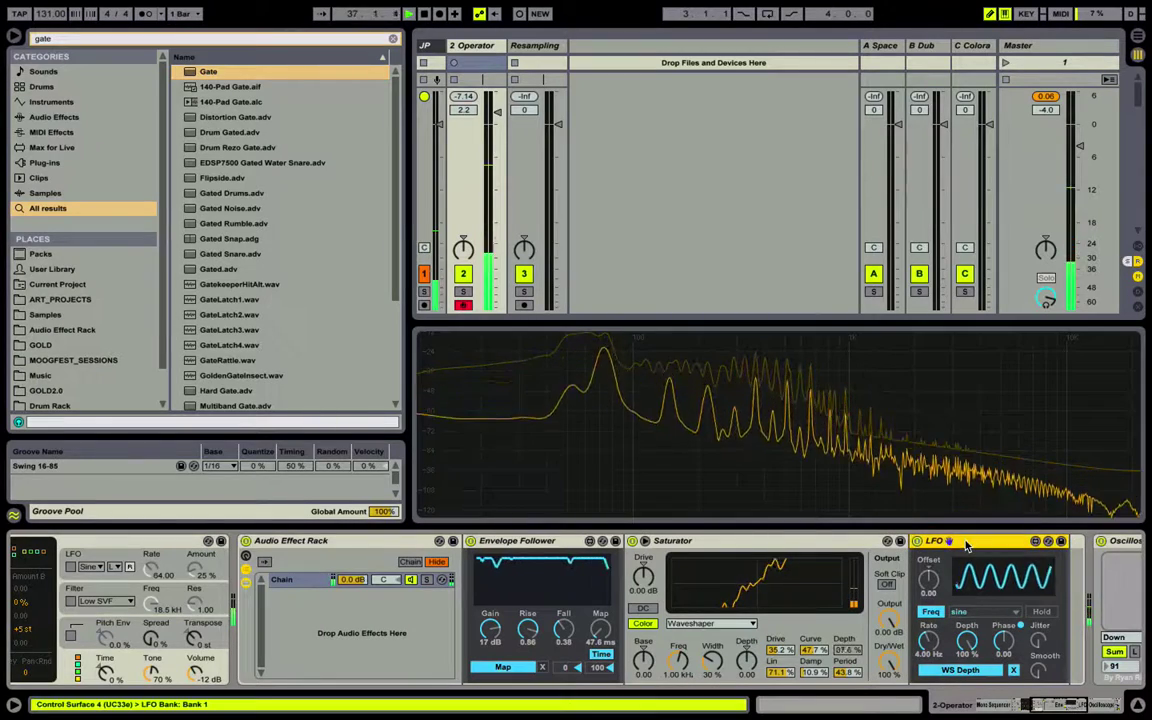
{"action": "key", "text": "super+d"}
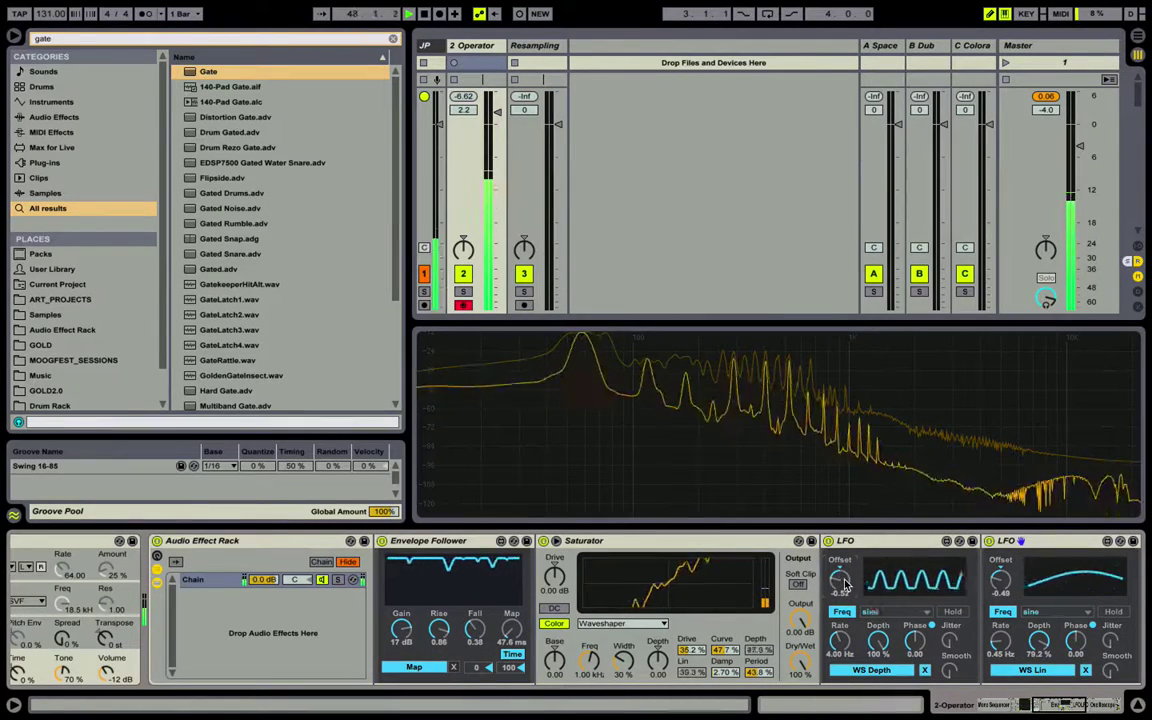
{"action": "scroll", "coordinate": [845, 585], "scroll_direction": "left", "scroll_amount": 3}
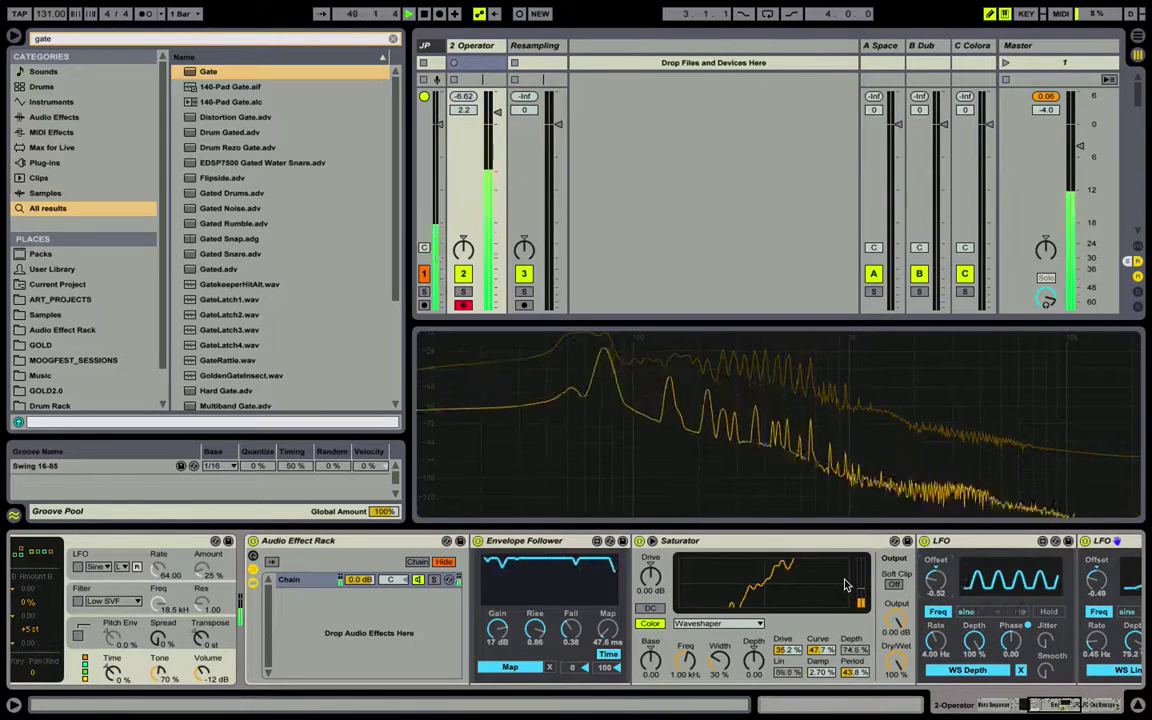
{"action": "scroll", "coordinate": [845, 585], "scroll_direction": "left", "scroll_amount": 1}
{"action": "scroll", "coordinate": [845, 585], "scroll_direction": "right", "scroll_amount": 9}
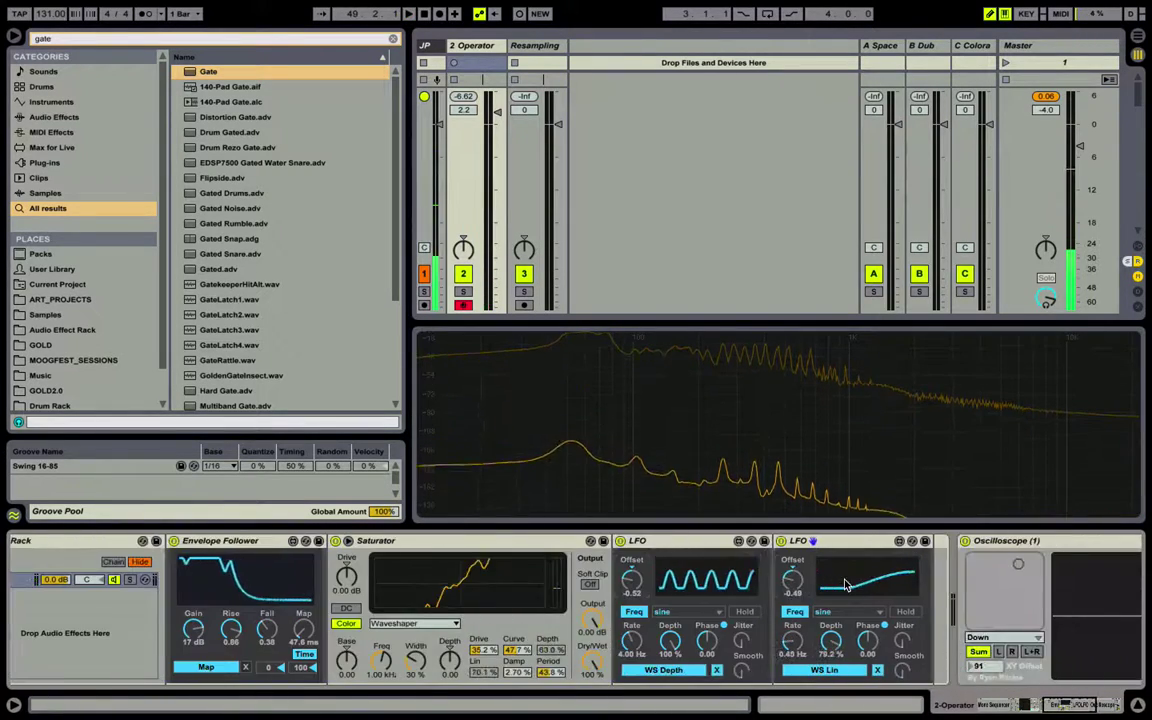
{"action": "scroll", "coordinate": [845, 585], "scroll_direction": "left", "scroll_amount": 15}
{"action": "scroll", "coordinate": [845, 585], "scroll_direction": "left", "scroll_amount": 20}
- Insert a MIDI track after the first track and load the Kit-909 Classic.adg drum kit onto it
{"action": "left_click", "coordinate": [428, 48]}
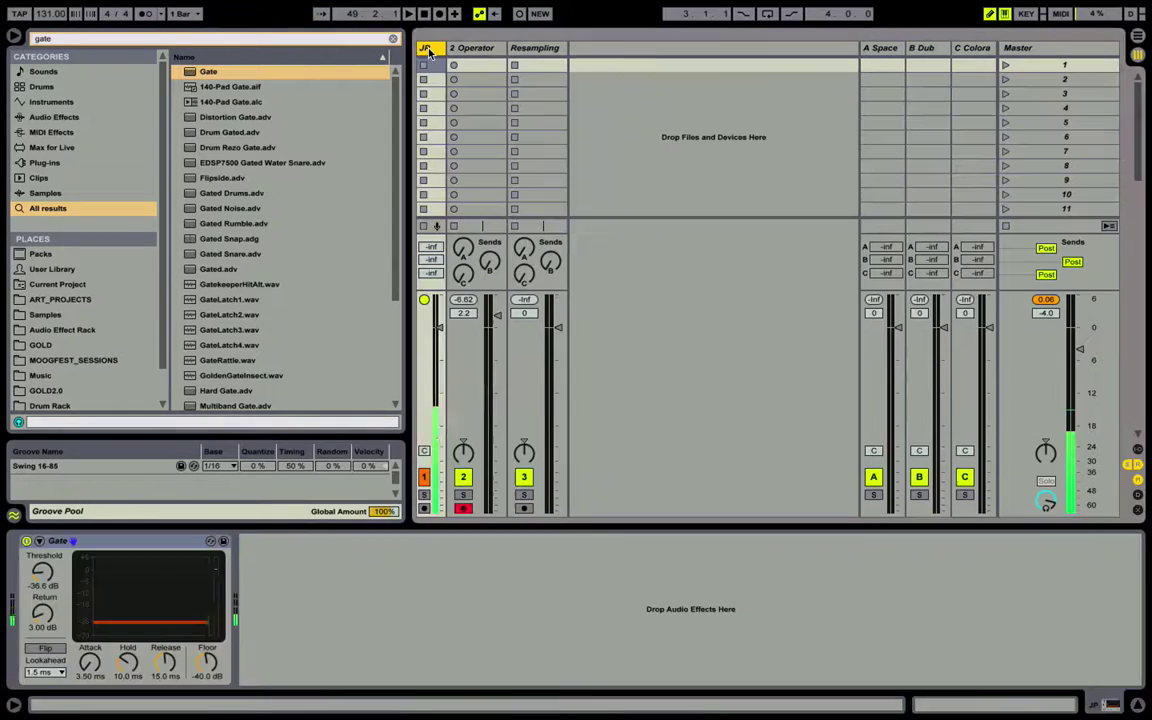
{"action": "key", "text": "ctrl+shift+t"}
{"action": "key", "text": "ctrl+f"}
{"action": "type", "text": "kit 909"}
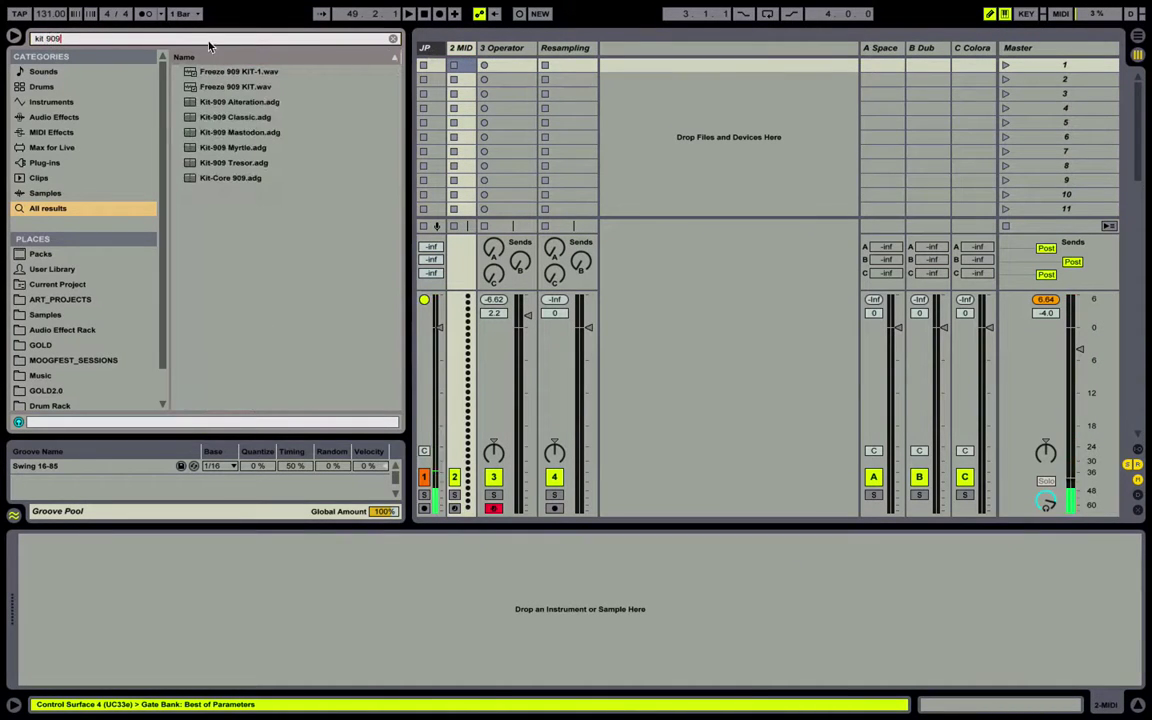
{"action": "left_click", "coordinate": [250, 117]}
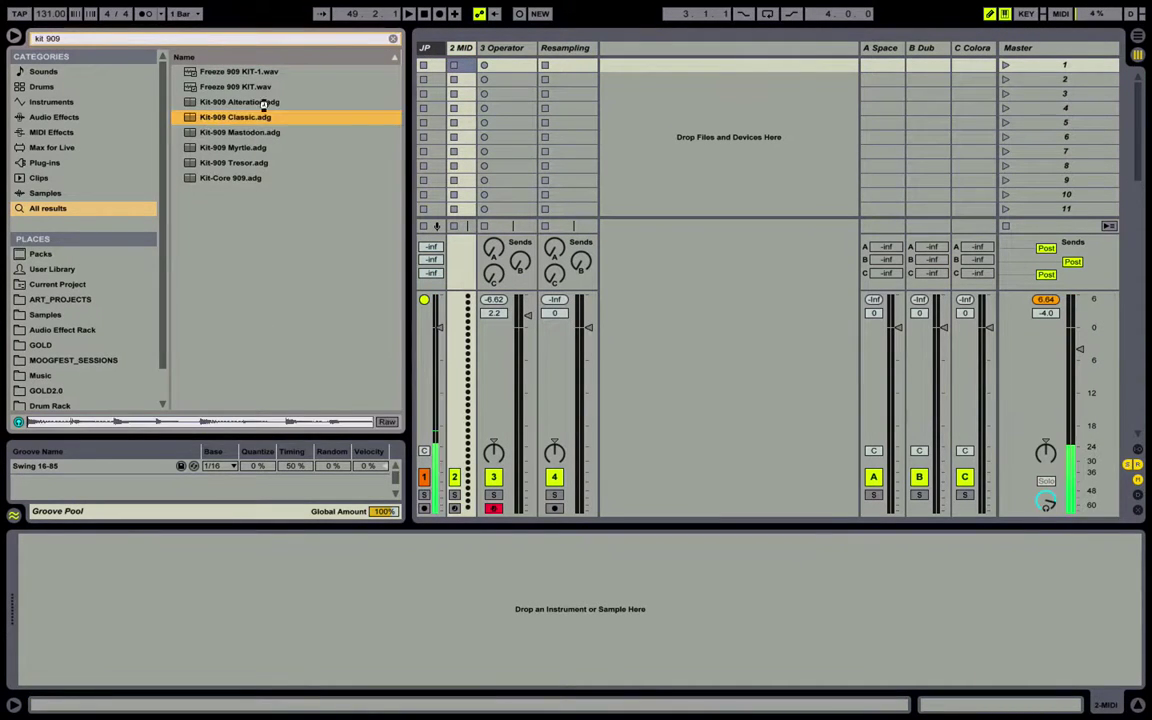
- Create a clip in the drum track's first slot with a Kick 909 on beat 1, loop it over one beat and launch it
{"action": "double_click", "coordinate": [468, 66]}
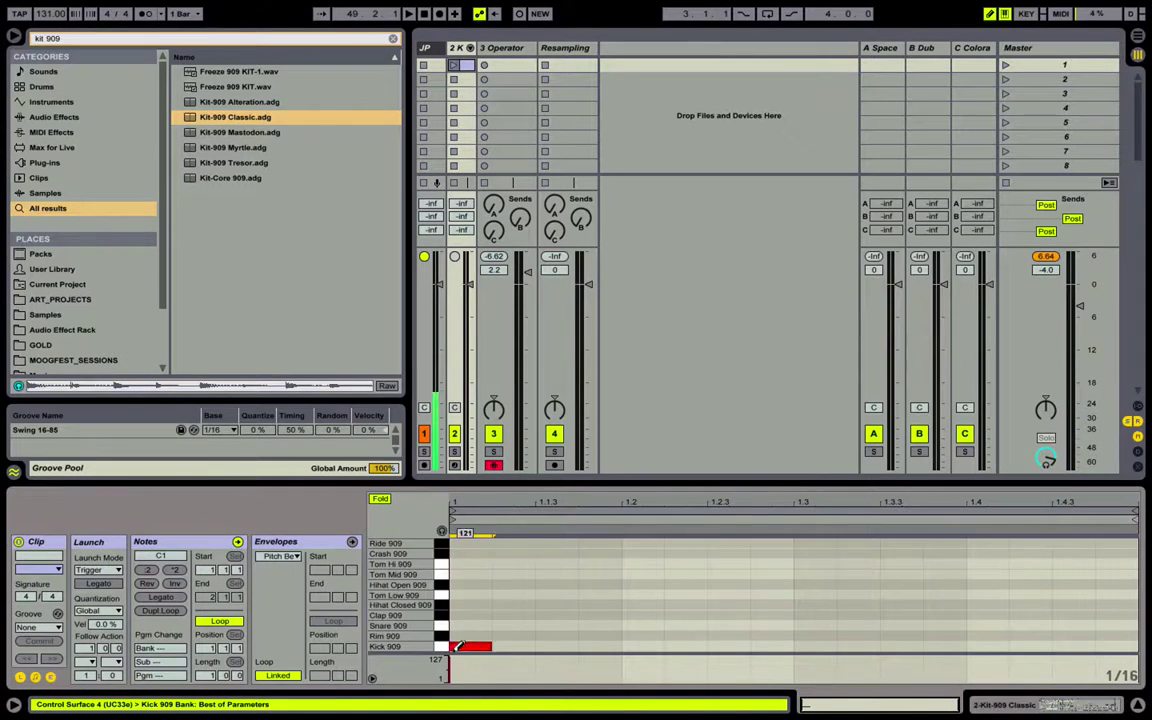
{"action": "left_click_drag", "start_coordinate": [491, 510], "coordinate": [621, 520]}
{"action": "left_click", "coordinate": [452, 66]}
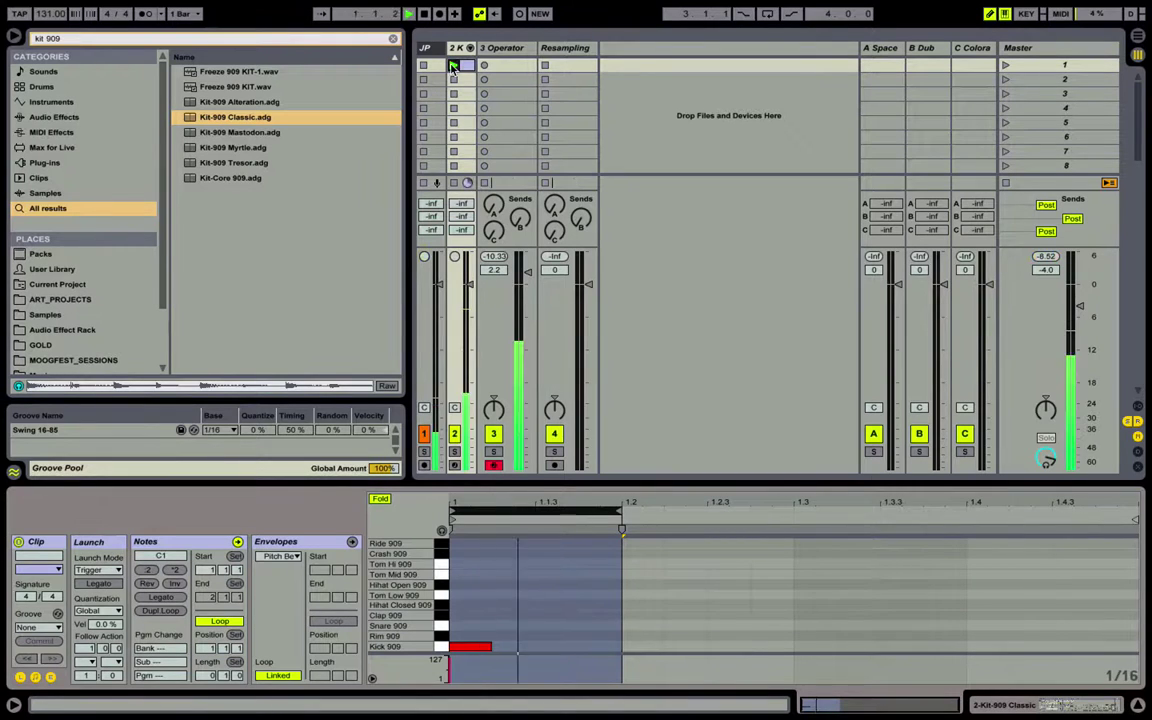
- Raise the last three steps of the Mono Sequencer's Octave lane on the Operator track
{"action": "left_click", "coordinate": [510, 47]}
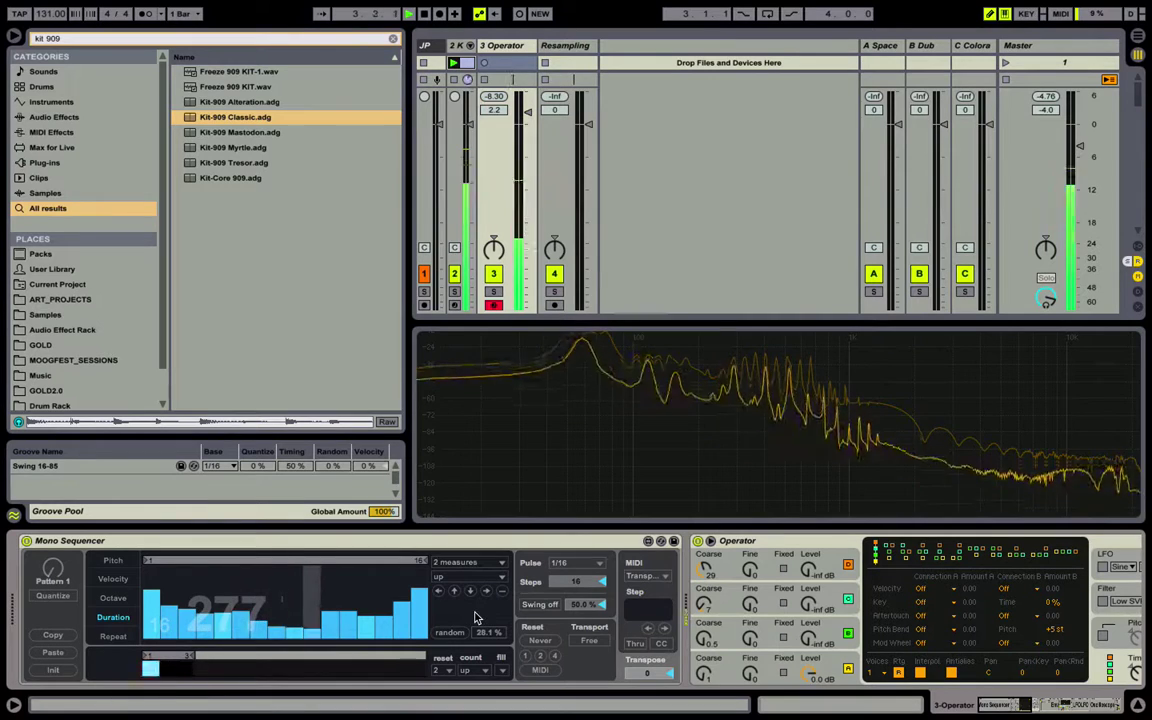
{"action": "left_click", "coordinate": [116, 597]}
{"action": "left_click_drag", "start_coordinate": [386, 614], "coordinate": [424, 615]}
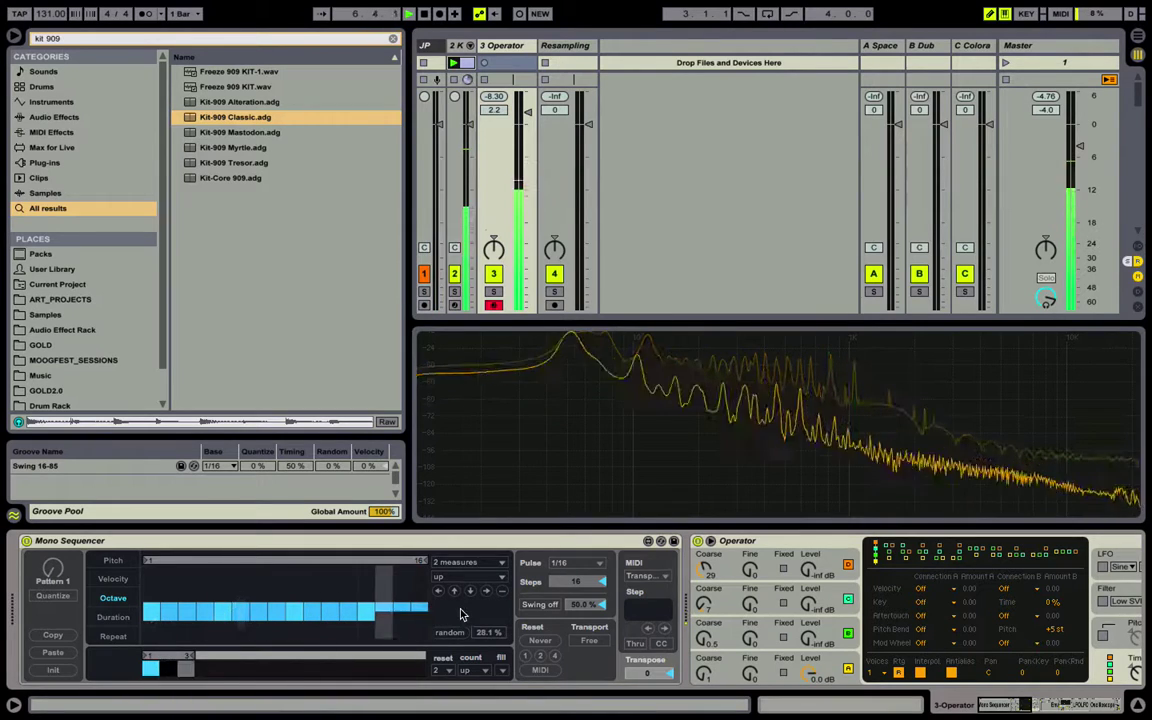
- Look through the Operator track's device chain as far as the Oscilloscope while the pattern plays
{"action": "scroll", "coordinate": [873, 562], "scroll_direction": "right", "scroll_amount": 6}
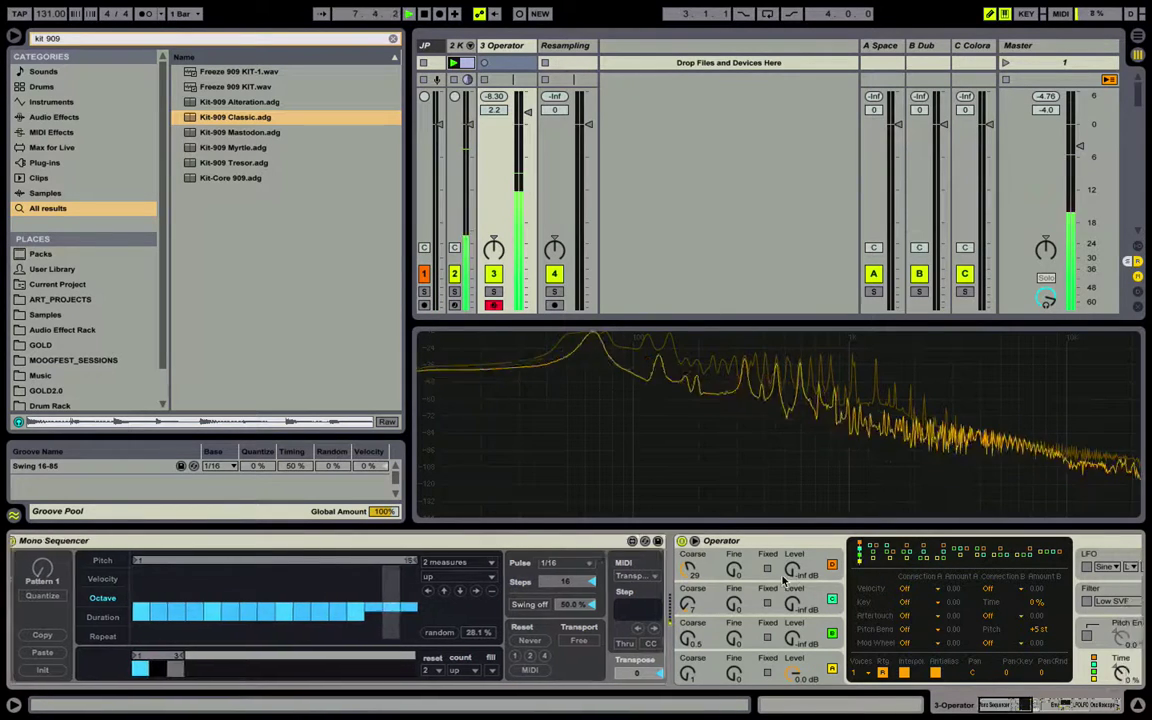
{"action": "scroll", "coordinate": [755, 588], "scroll_direction": "right", "scroll_amount": 12}
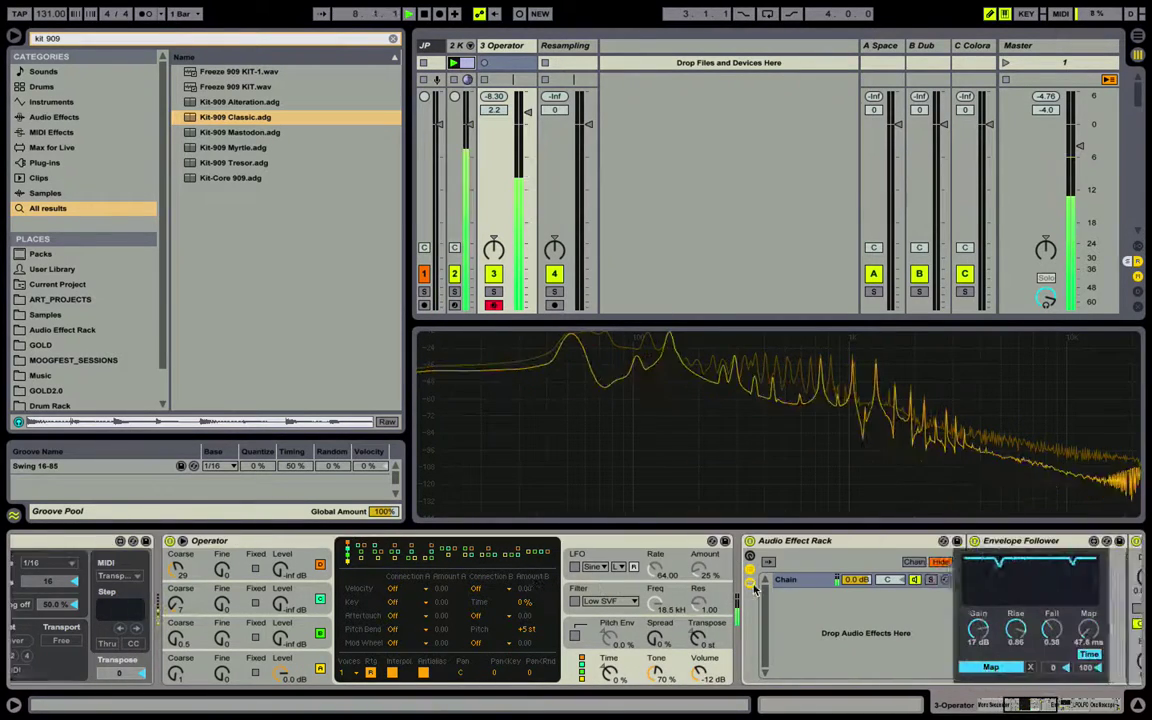
{"action": "scroll", "coordinate": [755, 588], "scroll_direction": "right", "scroll_amount": 10}
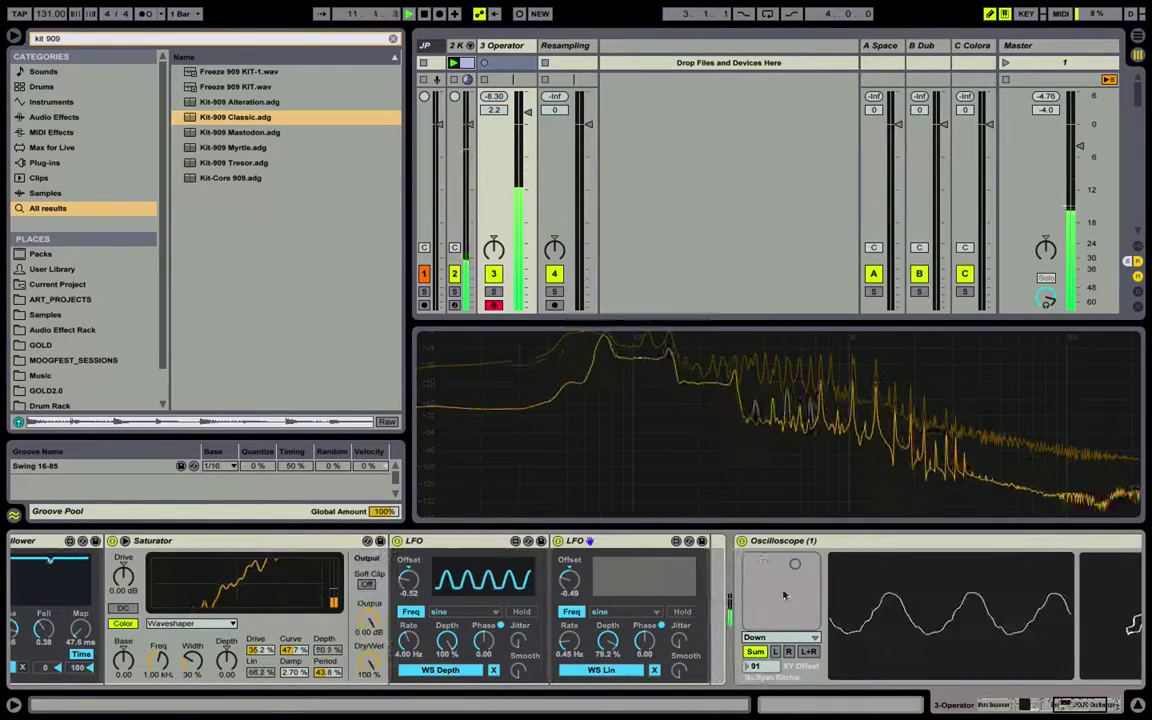
{"action": "scroll", "coordinate": [795, 637], "scroll_direction": "left", "scroll_amount": 1}
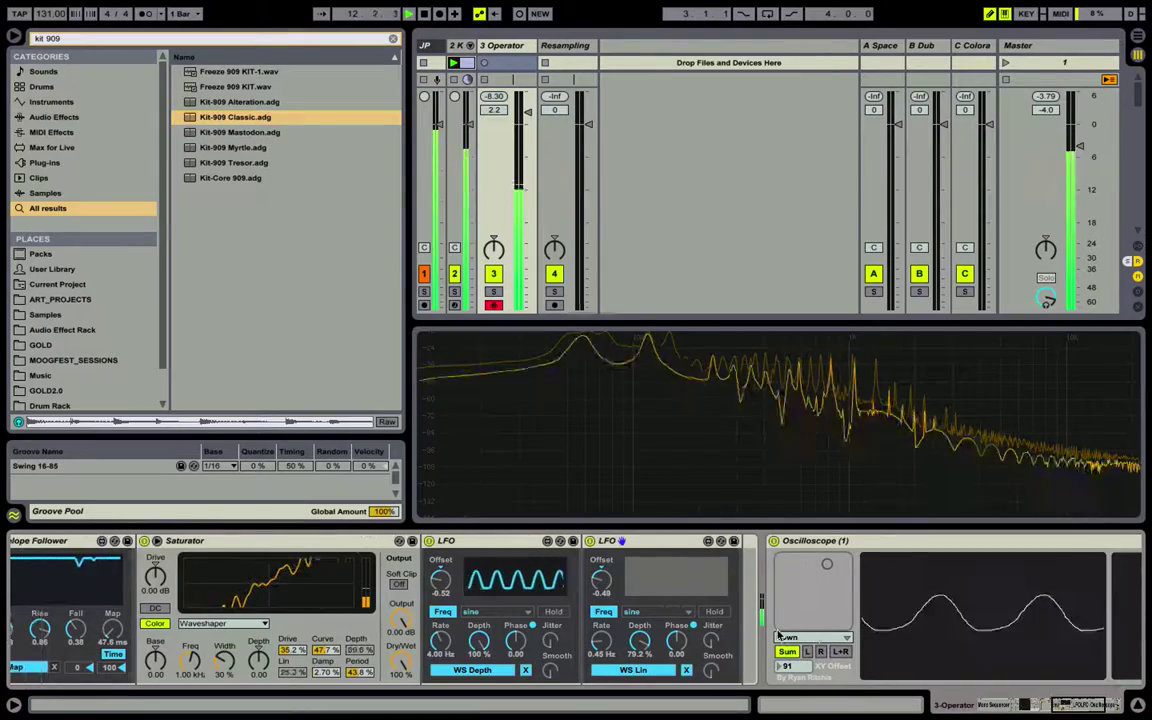
{"action": "scroll", "coordinate": [778, 635], "scroll_direction": "left", "scroll_amount": 9}
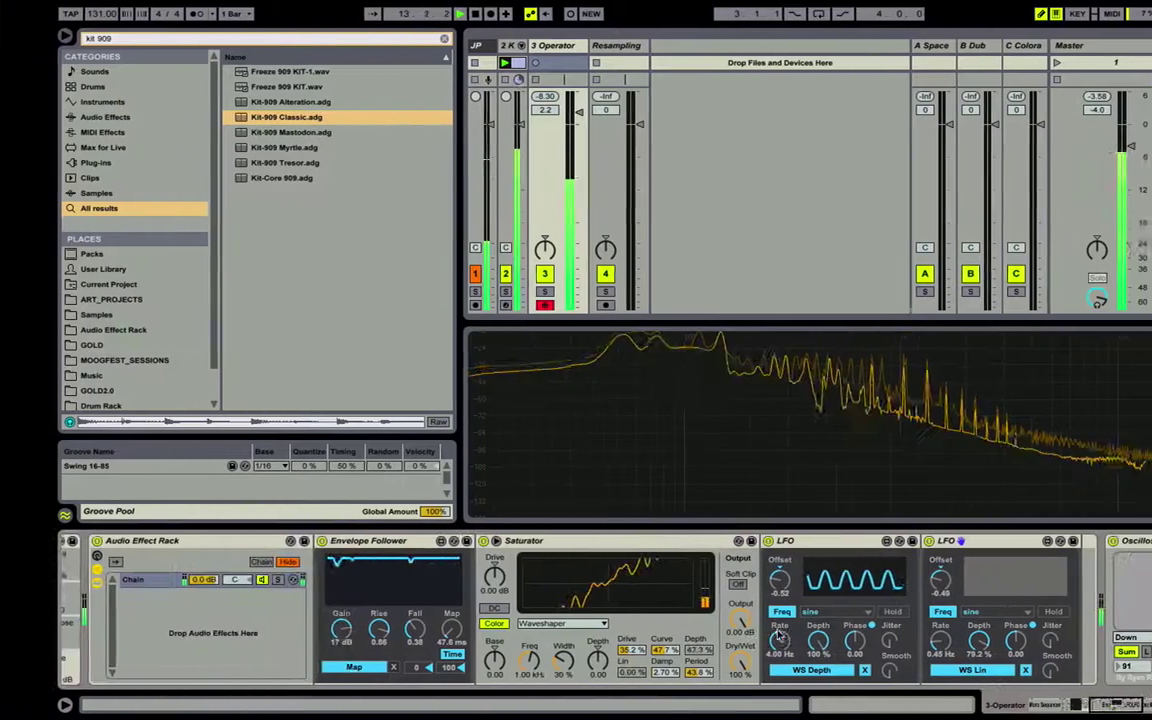
- Set Operator's envelope to 19.5 s Decay, -8.3 dB Sustain and 1.60 s Release
{"action": "scroll", "coordinate": [778, 637], "scroll_direction": "left", "scroll_amount": 20}
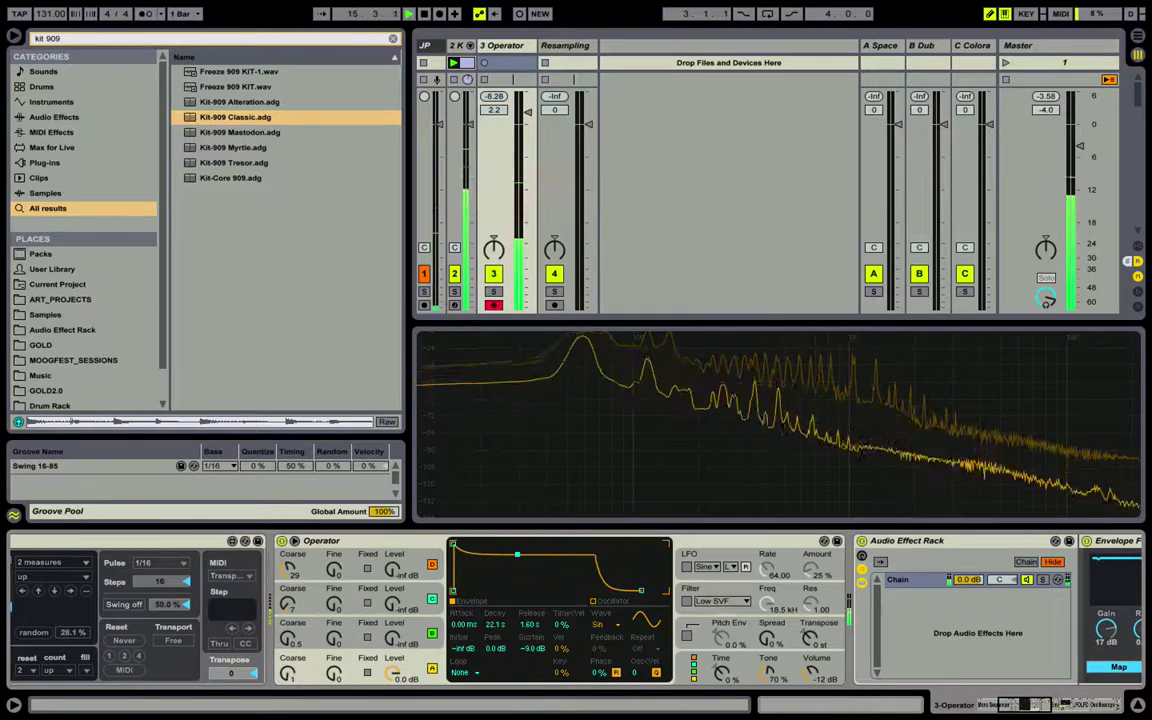
{"action": "scroll", "coordinate": [540, 566], "scroll_direction": "right", "scroll_amount": 20}
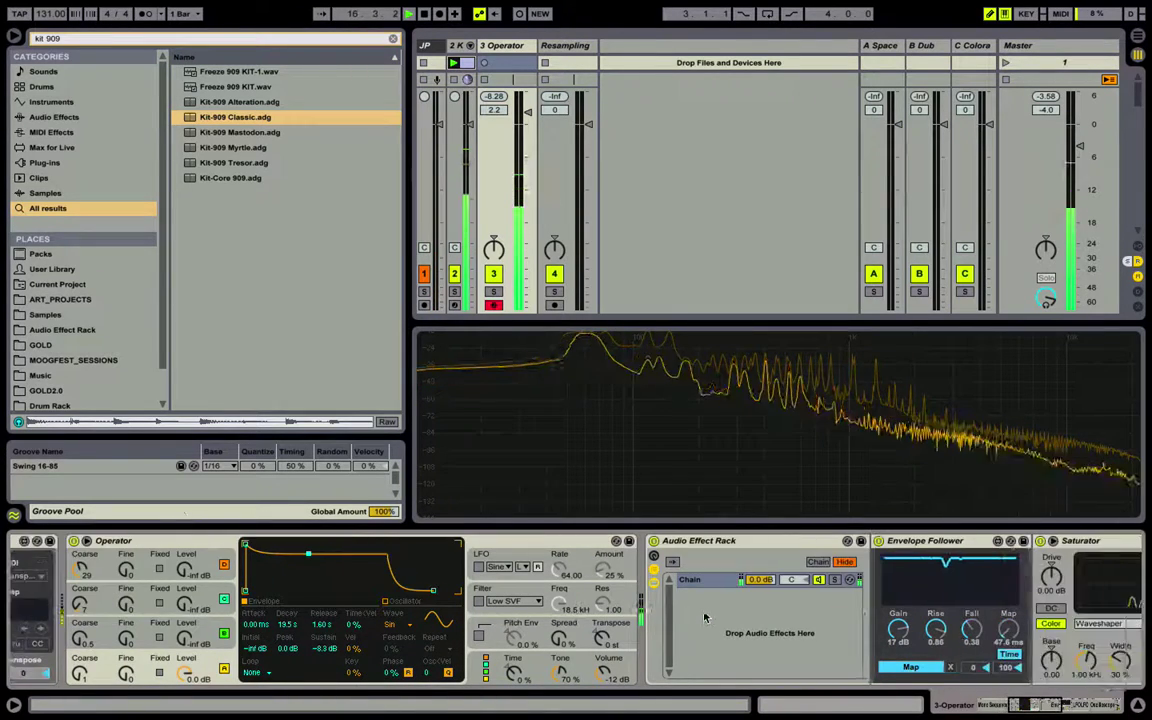
- Map the WS Depth LFO's Offset to the rack's Macro 1 and the WS Lin LFO's Offset to Macro 5
{"action": "scroll", "coordinate": [703, 617], "scroll_direction": "right", "scroll_amount": 3}
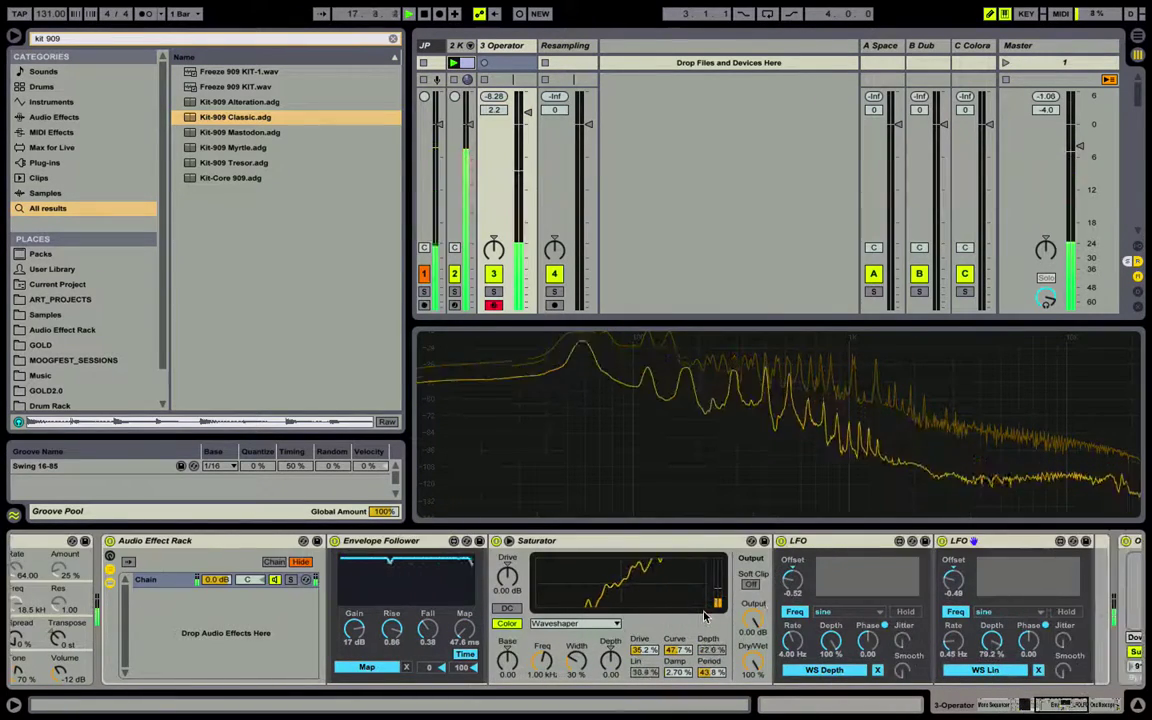
{"action": "right_click", "coordinate": [794, 584]}
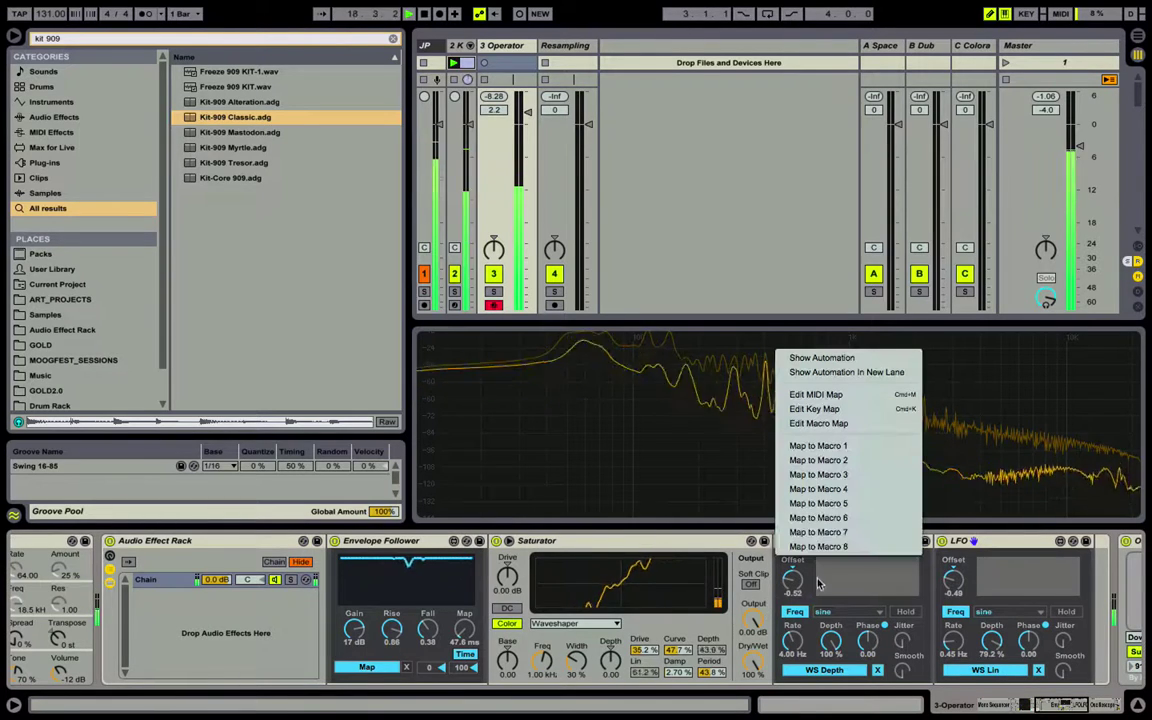
{"action": "left_click", "coordinate": [845, 447]}
{"action": "right_click", "coordinate": [1121, 581]}
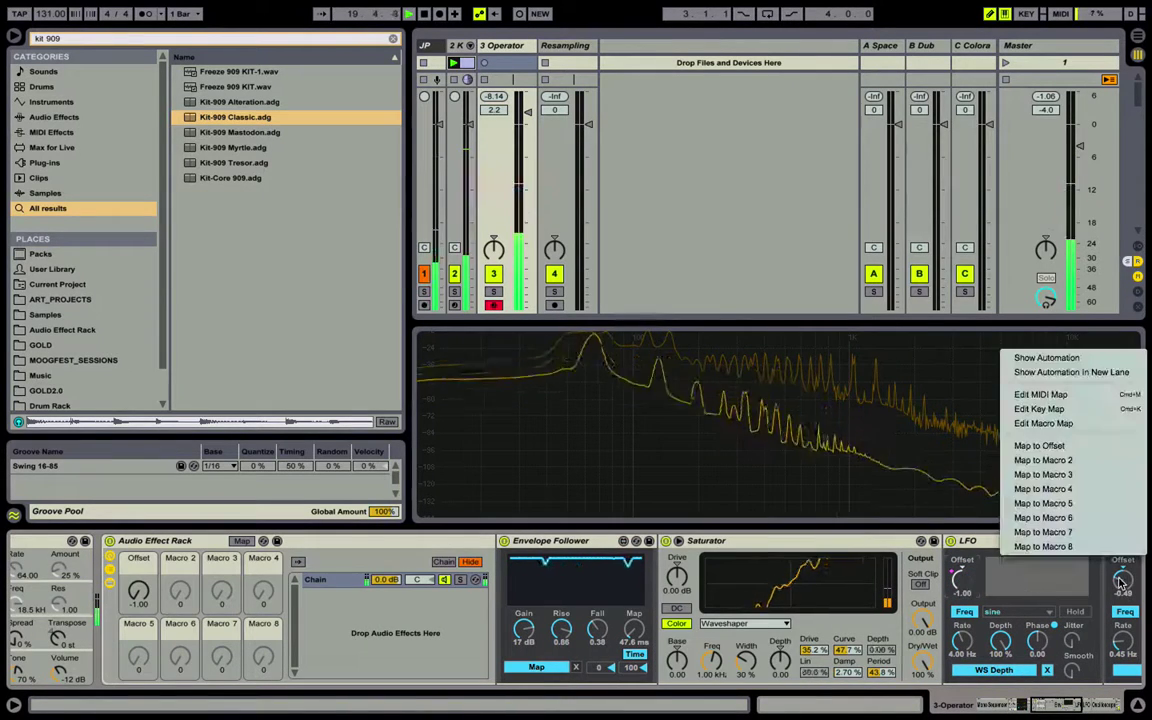
{"action": "left_click", "coordinate": [1089, 463]}
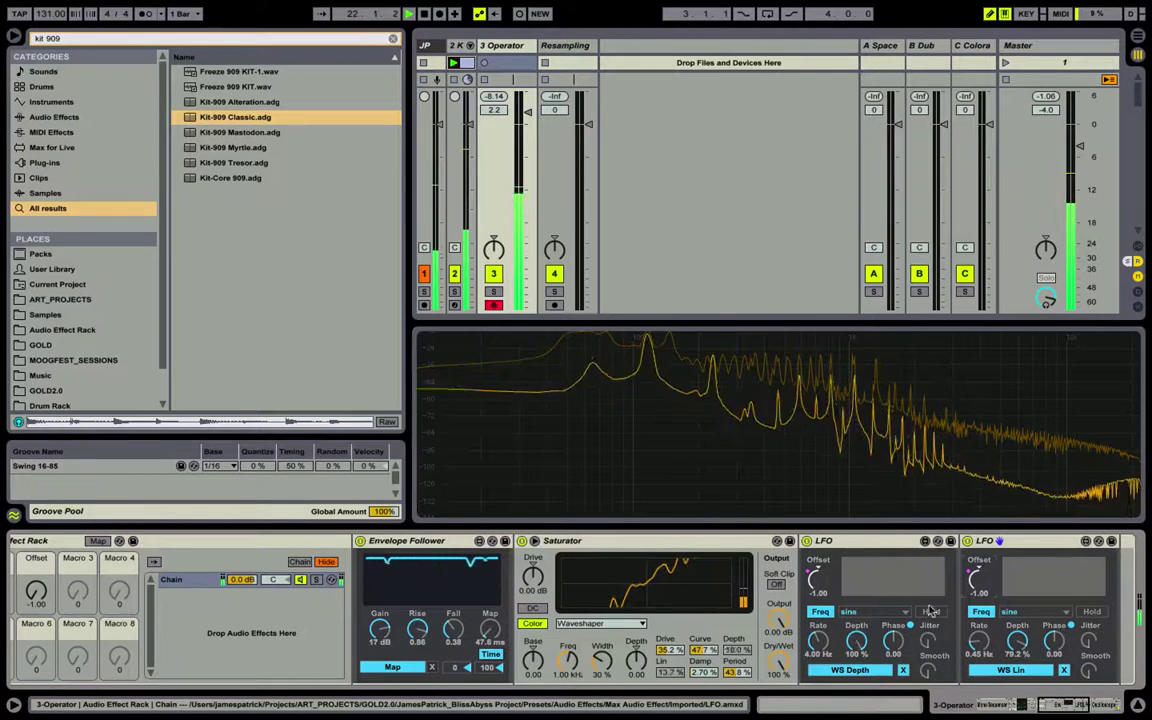
{"action": "right_click", "coordinate": [978, 584]}
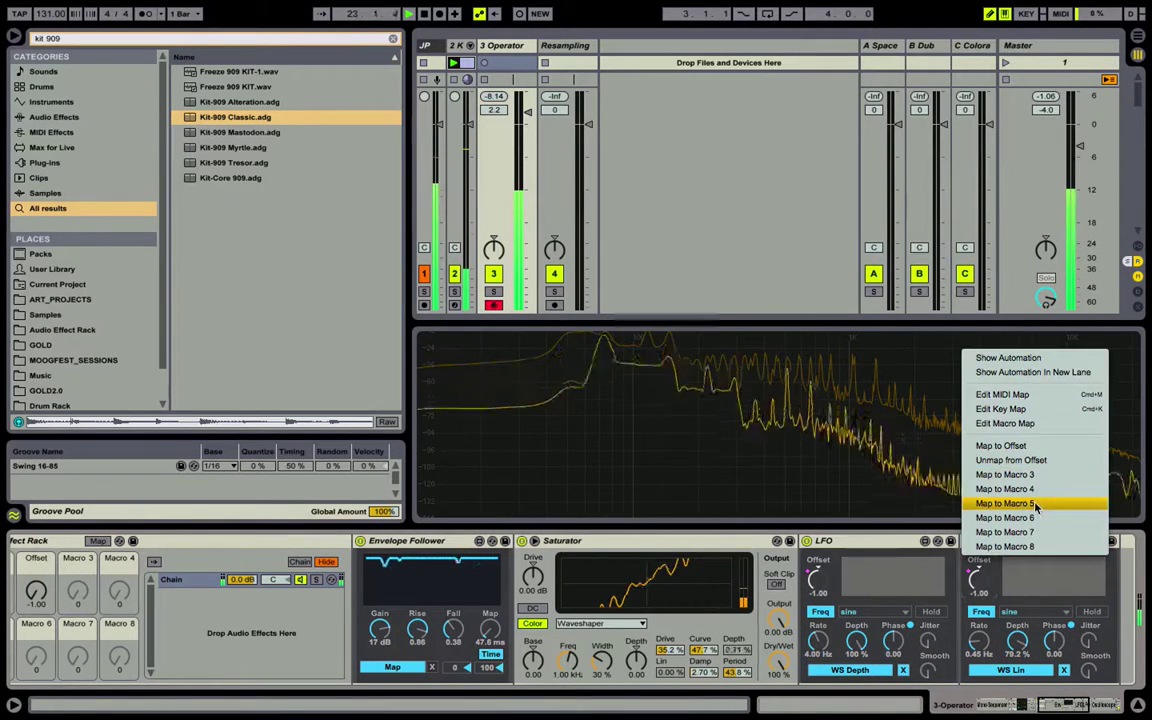
{"action": "left_click", "coordinate": [1034, 504]}
- Map the WS Depth LFO's Rate to Macro 2 and its Depth to Macro 3
{"action": "right_click", "coordinate": [817, 644]}
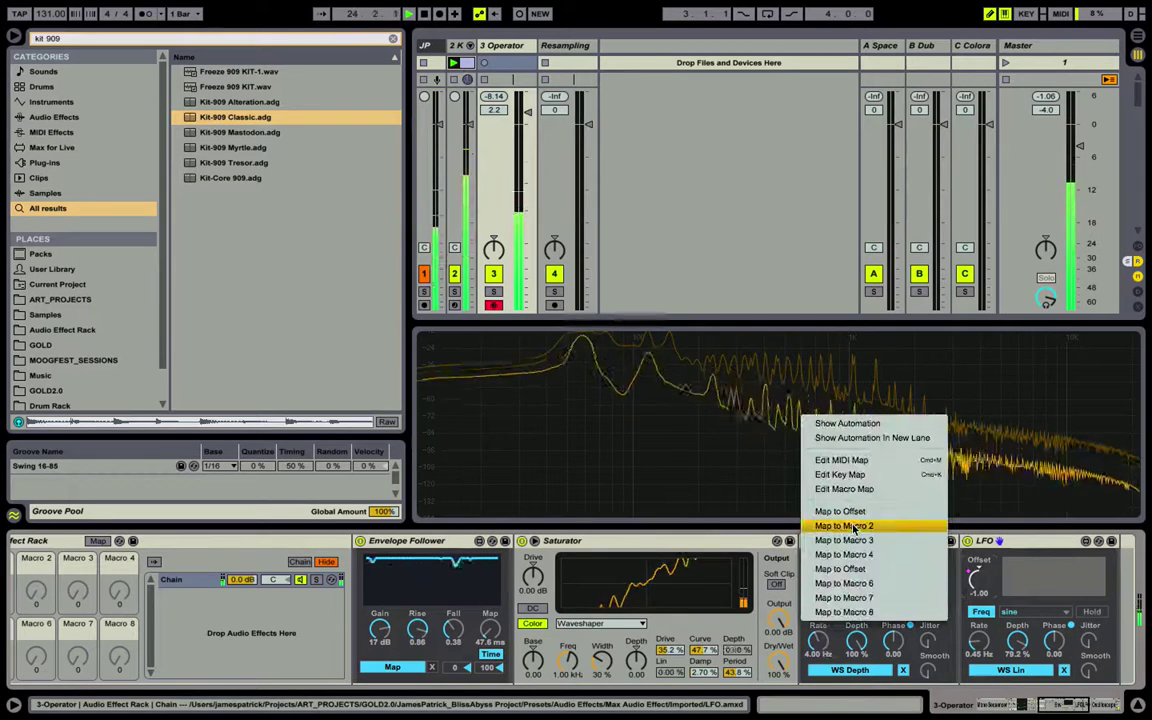
{"action": "left_click", "coordinate": [855, 527]}
{"action": "right_click", "coordinate": [856, 642]}
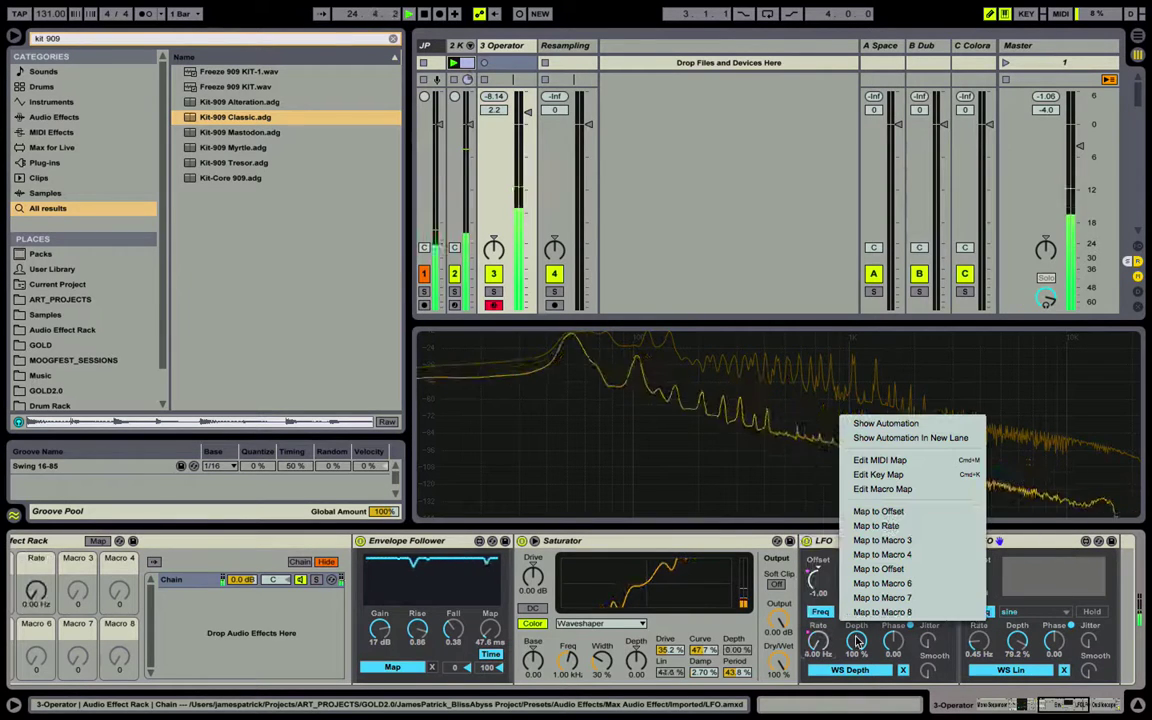
{"action": "left_click", "coordinate": [893, 542]}
- Map the WS Lin LFO's Rate to Macro 6 and its Depth to Macro 7
{"action": "right_click", "coordinate": [980, 638]}
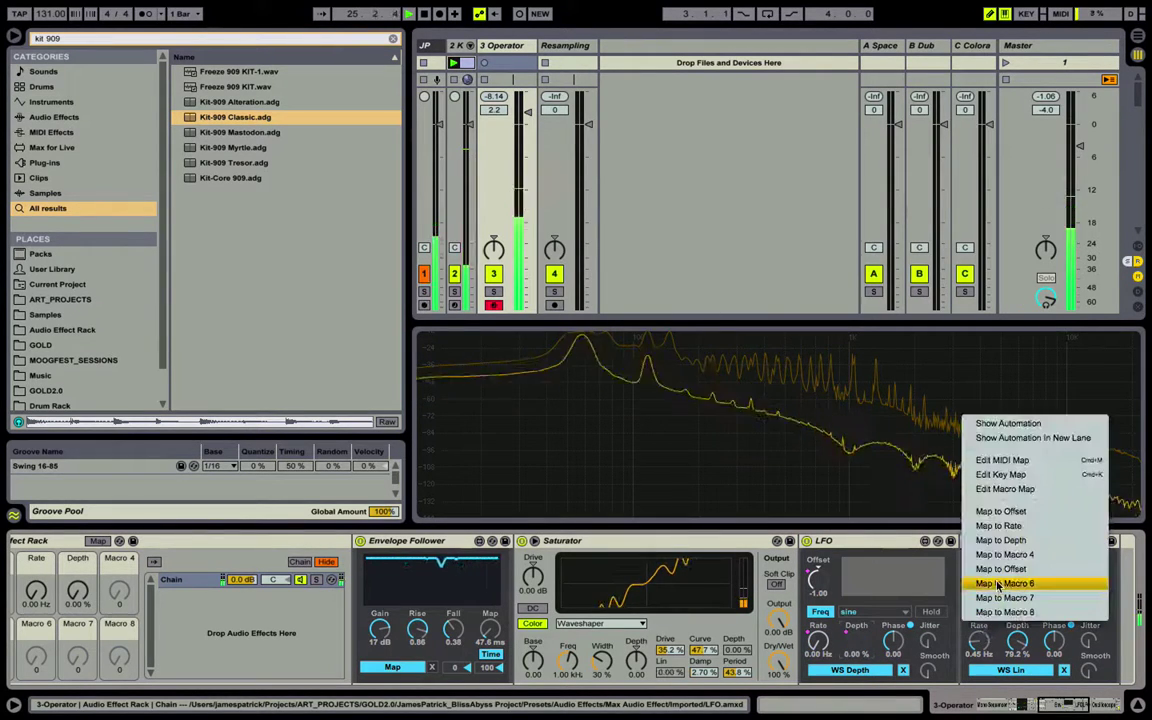
{"action": "left_click", "coordinate": [980, 584]}
{"action": "right_click", "coordinate": [1017, 640]}
{"action": "left_click", "coordinate": [1042, 597]}
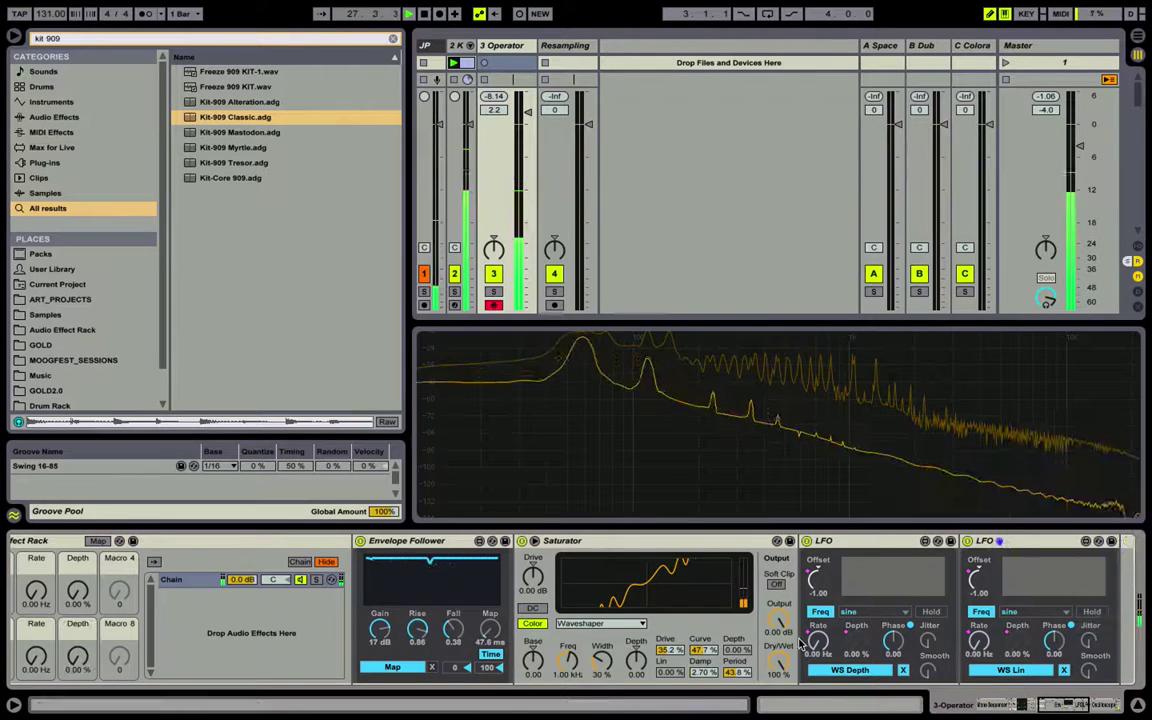
- Color the upper-row Offset, Rate and Depth macros of the Audio Effect Rack pale yellow
{"action": "scroll", "coordinate": [513, 645], "scroll_direction": "left", "scroll_amount": 5}
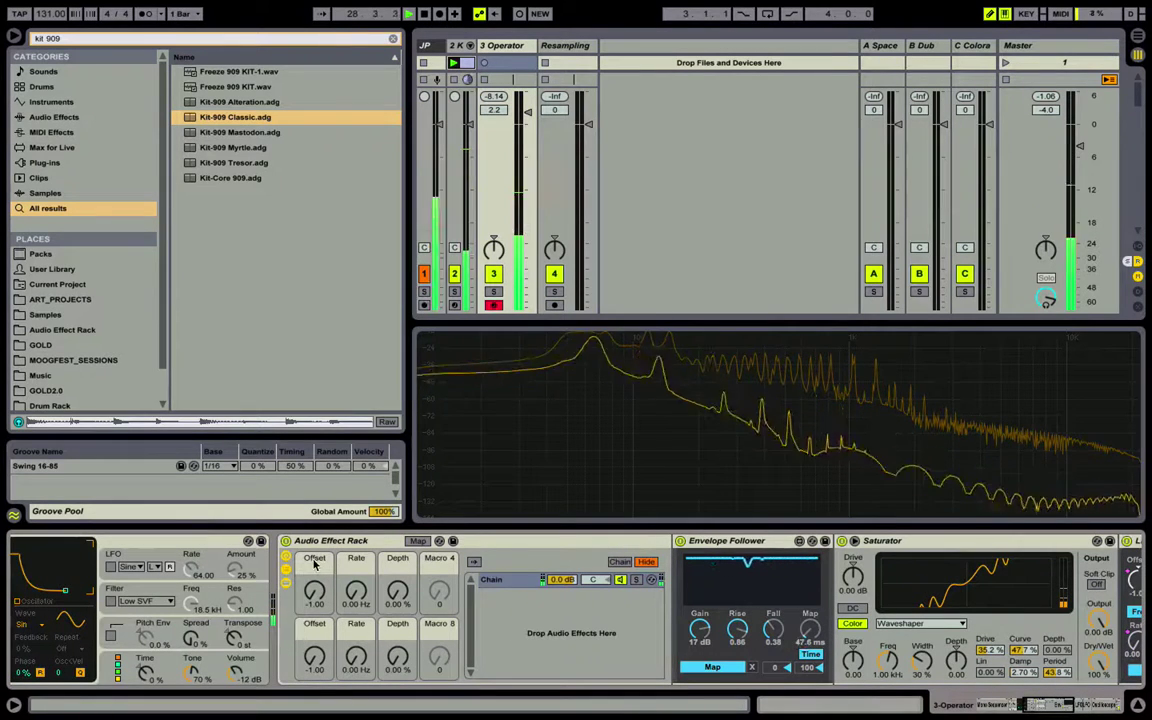
{"action": "right_click", "coordinate": [315, 558]}
{"action": "left_click", "coordinate": [362, 429]}
{"action": "right_click", "coordinate": [356, 558]}
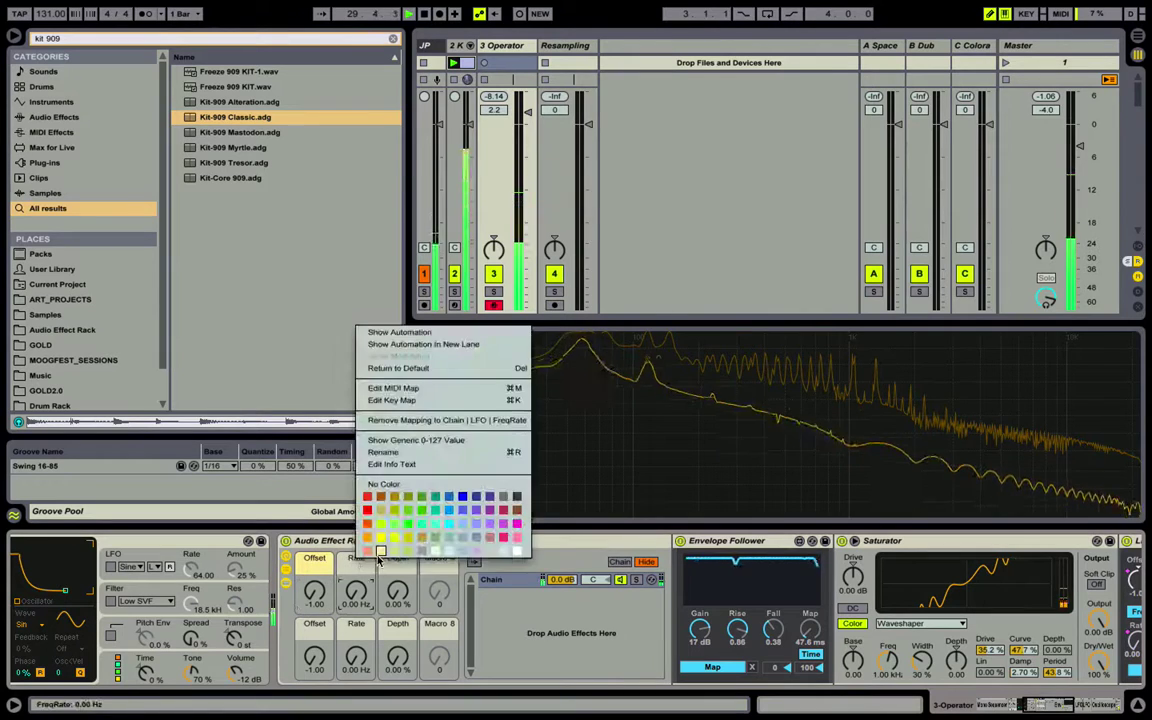
{"action": "left_click", "coordinate": [393, 494]}
{"action": "right_click", "coordinate": [397, 561]}
{"action": "left_click", "coordinate": [434, 497]}
- Color the lower-row Offset, Rate and Depth macros of the Audio Effect Rack pale green
{"action": "right_click", "coordinate": [312, 632]}
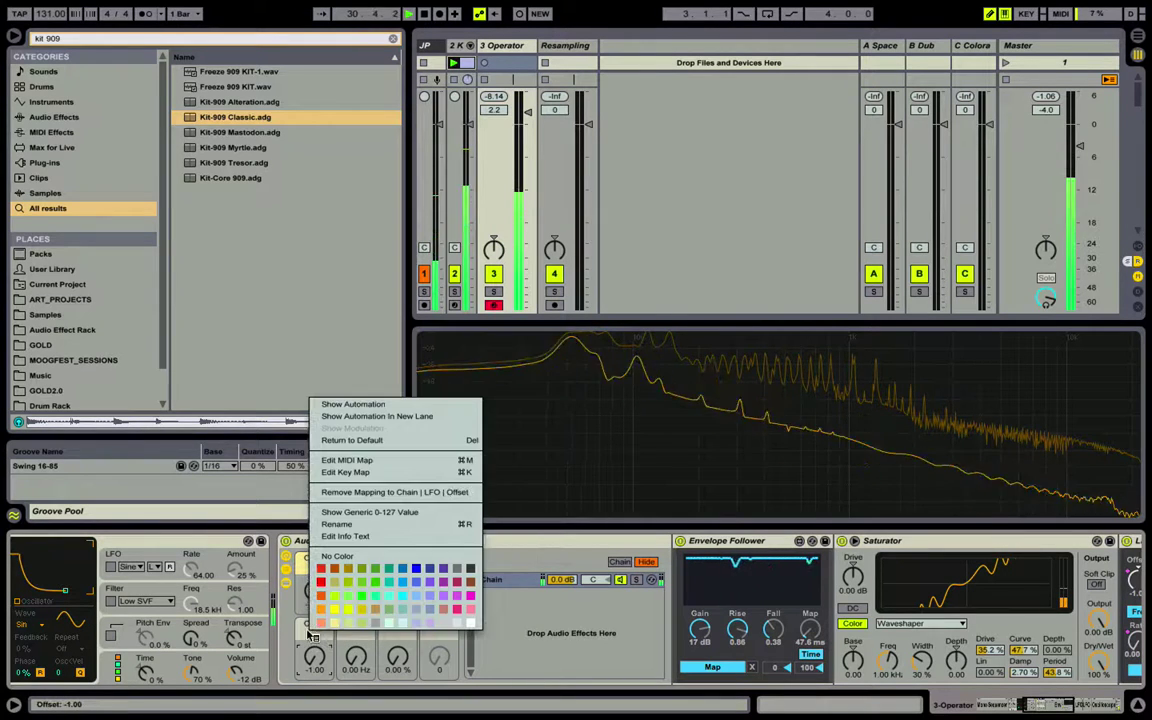
{"action": "left_click", "coordinate": [350, 622]}
{"action": "right_click", "coordinate": [356, 630]}
{"action": "left_click", "coordinate": [375, 610]}
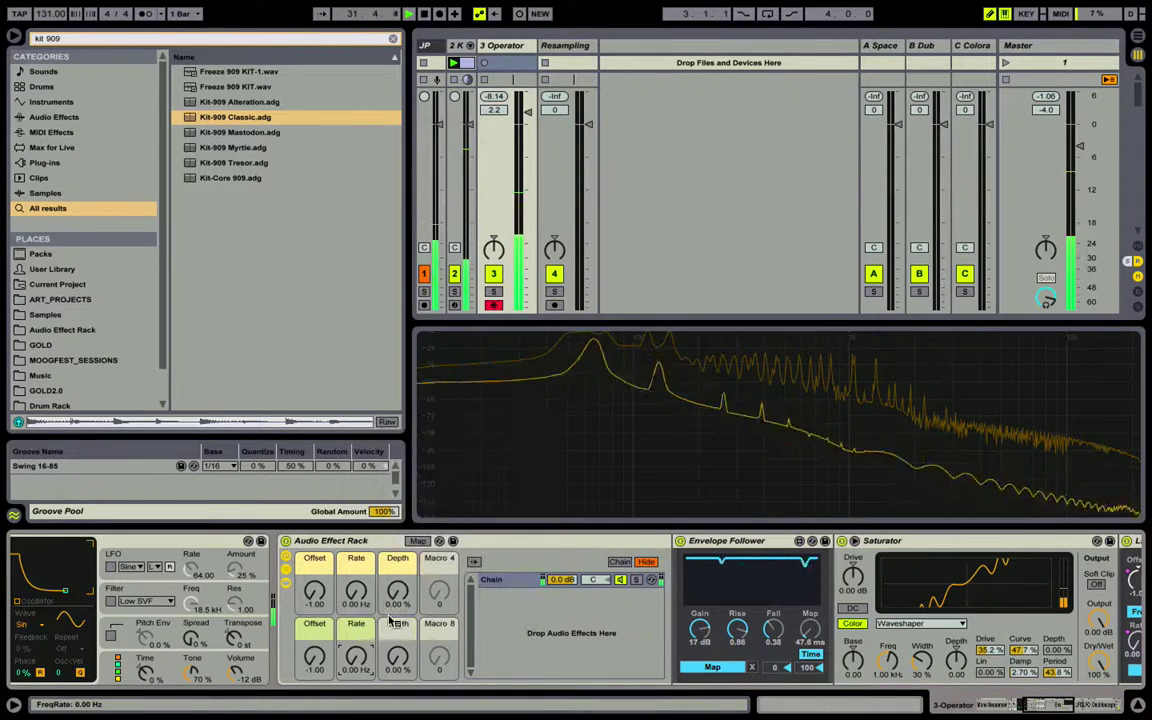
{"action": "right_click", "coordinate": [405, 637]}
{"action": "left_click", "coordinate": [434, 627]}
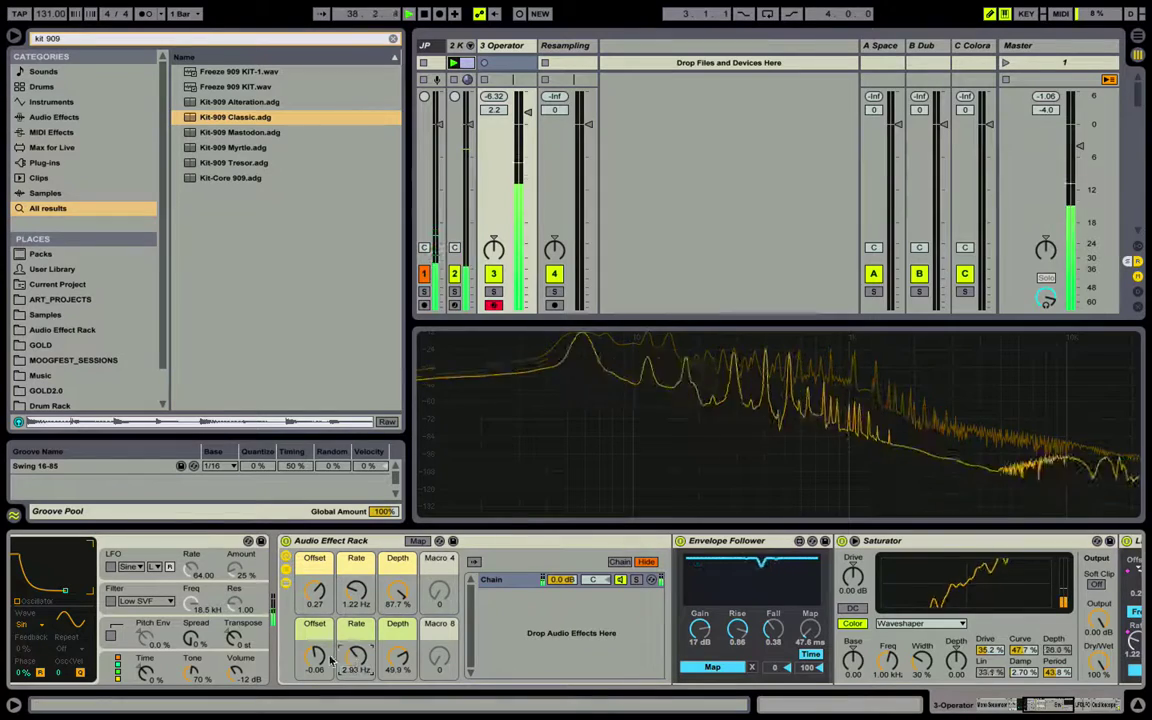
- Map the Saturator's Drive and Output to Macro 8 and turn it into a red macro named AMT
{"action": "scroll", "coordinate": [675, 556], "scroll_direction": "right", "scroll_amount": 5}
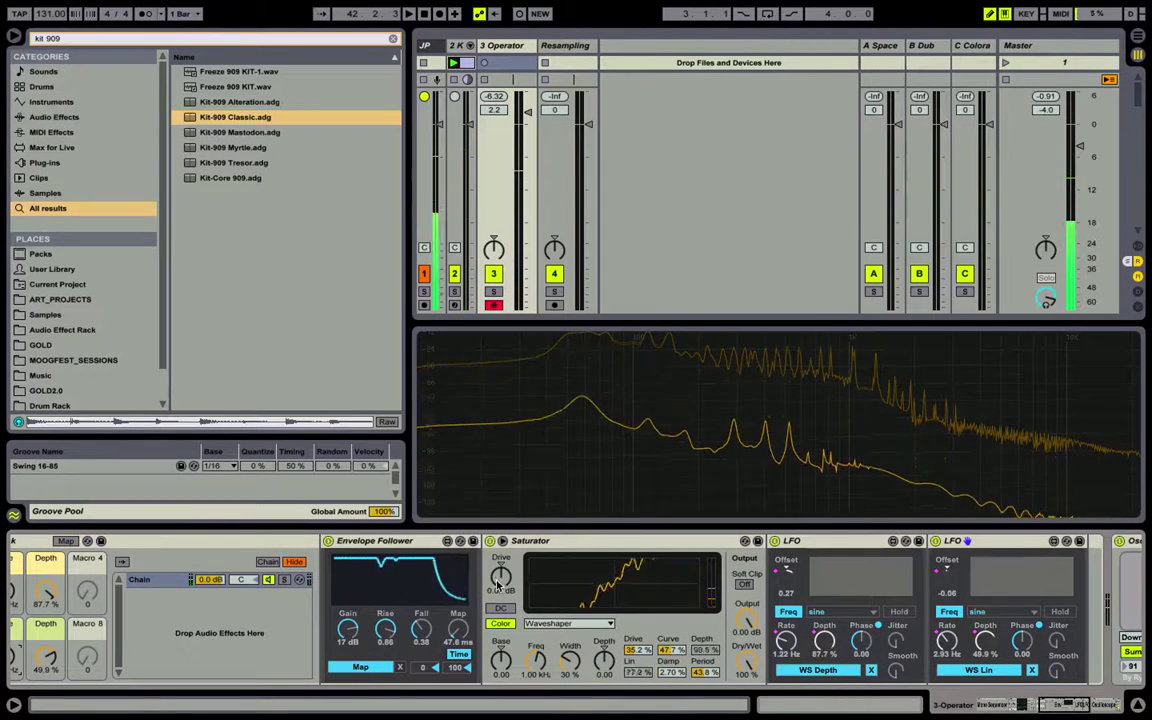
{"action": "right_click", "coordinate": [527, 582]}
{"action": "left_click", "coordinate": [530, 574]}
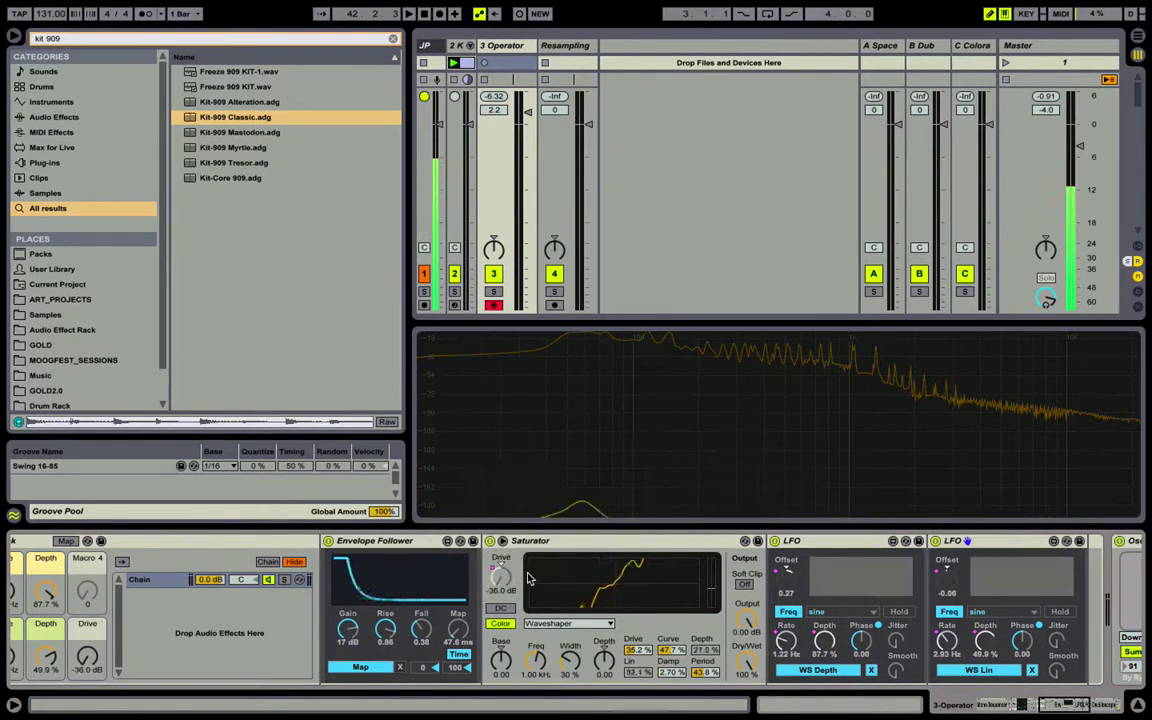
{"action": "right_click", "coordinate": [748, 630]}
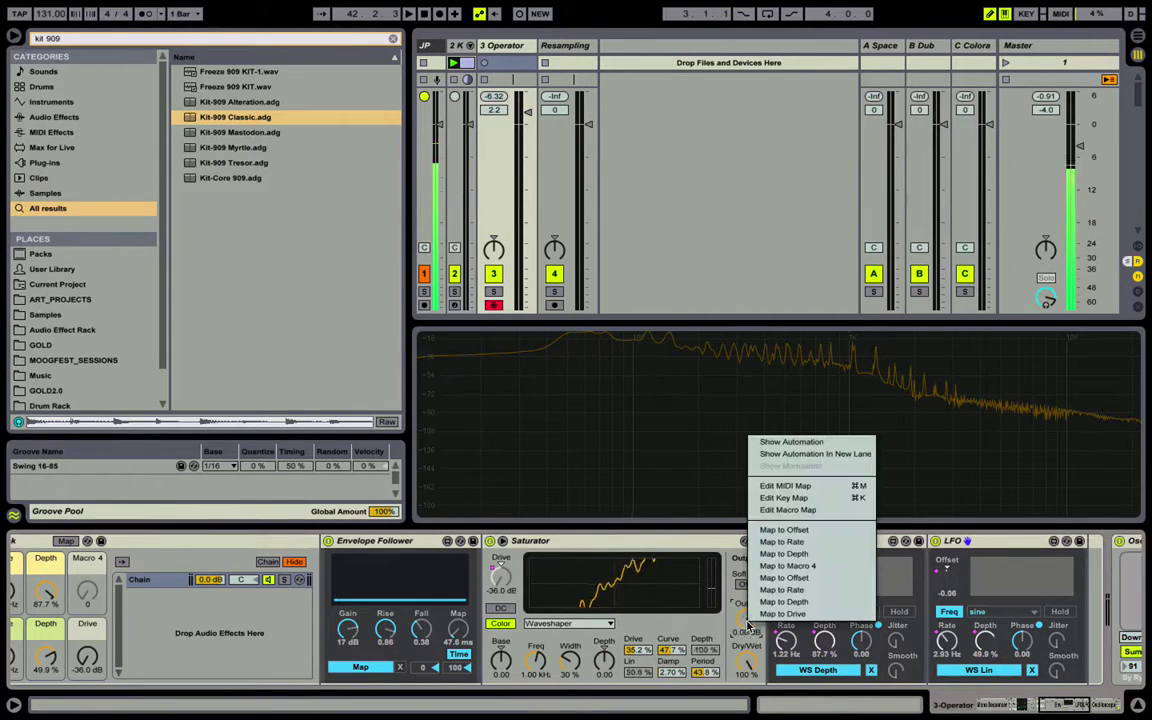
{"action": "left_click", "coordinate": [779, 613]}
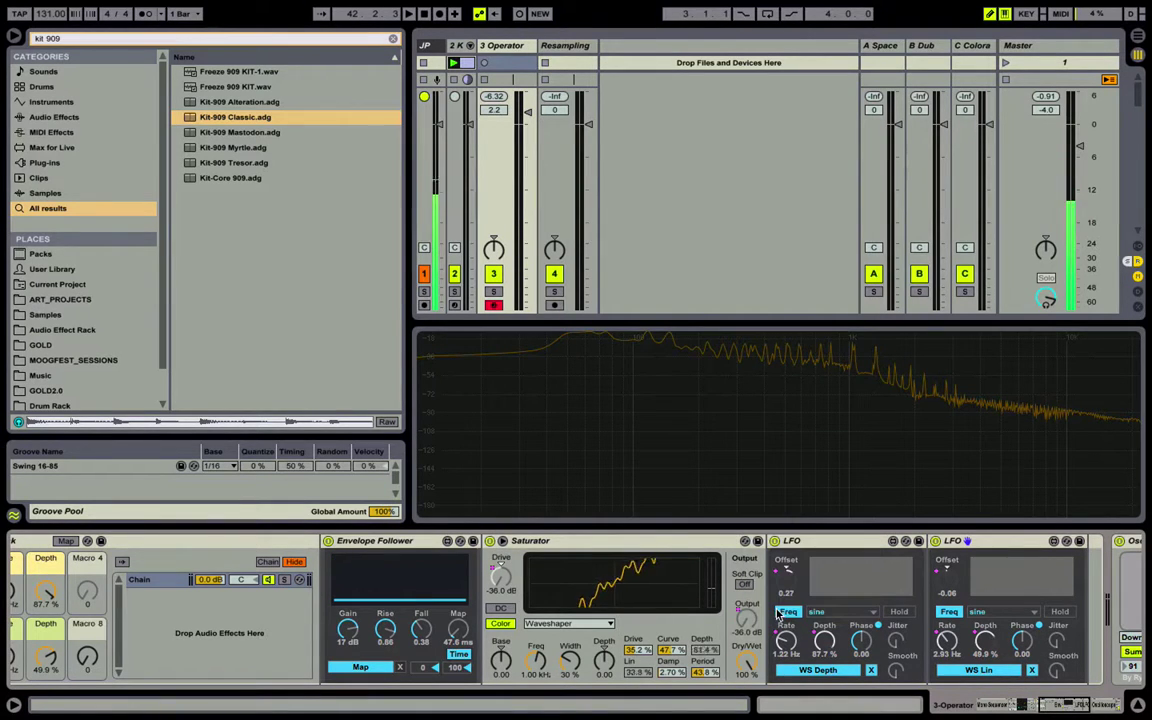
{"action": "right_click", "coordinate": [90, 640]}
{"action": "left_click", "coordinate": [107, 591]}
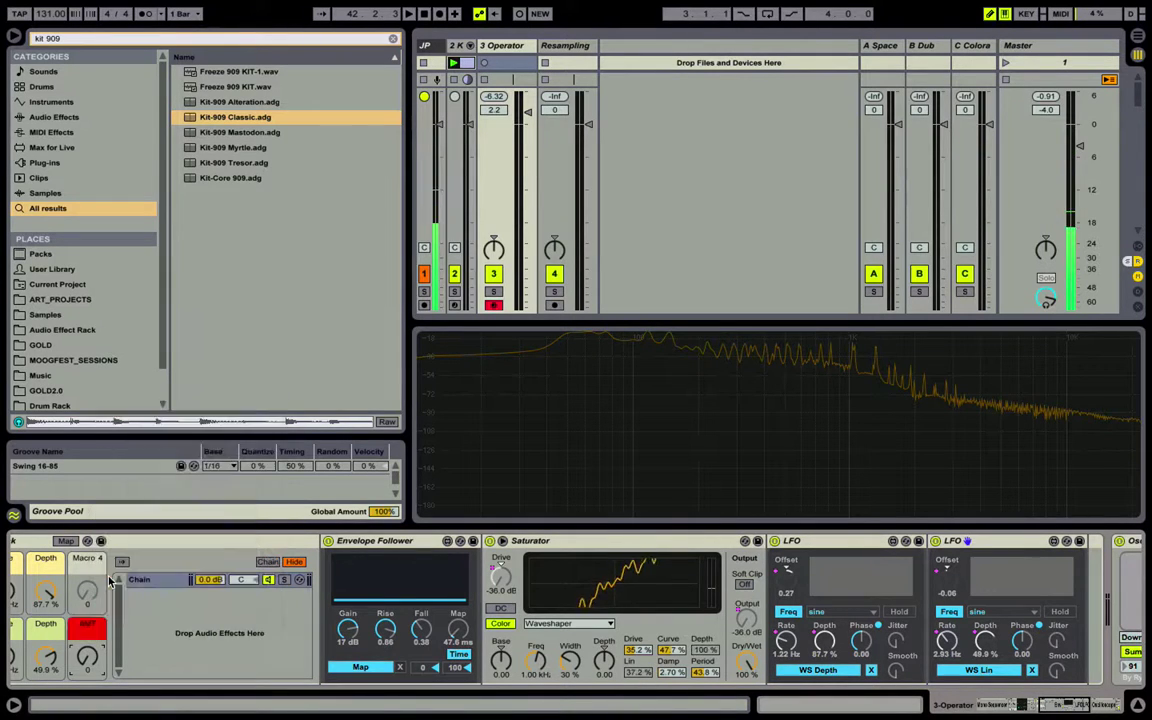
- Set the minimum of the AMT macro's Saturator Drive and Output mappings to 0 dB
{"action": "left_click", "coordinate": [63, 541]}
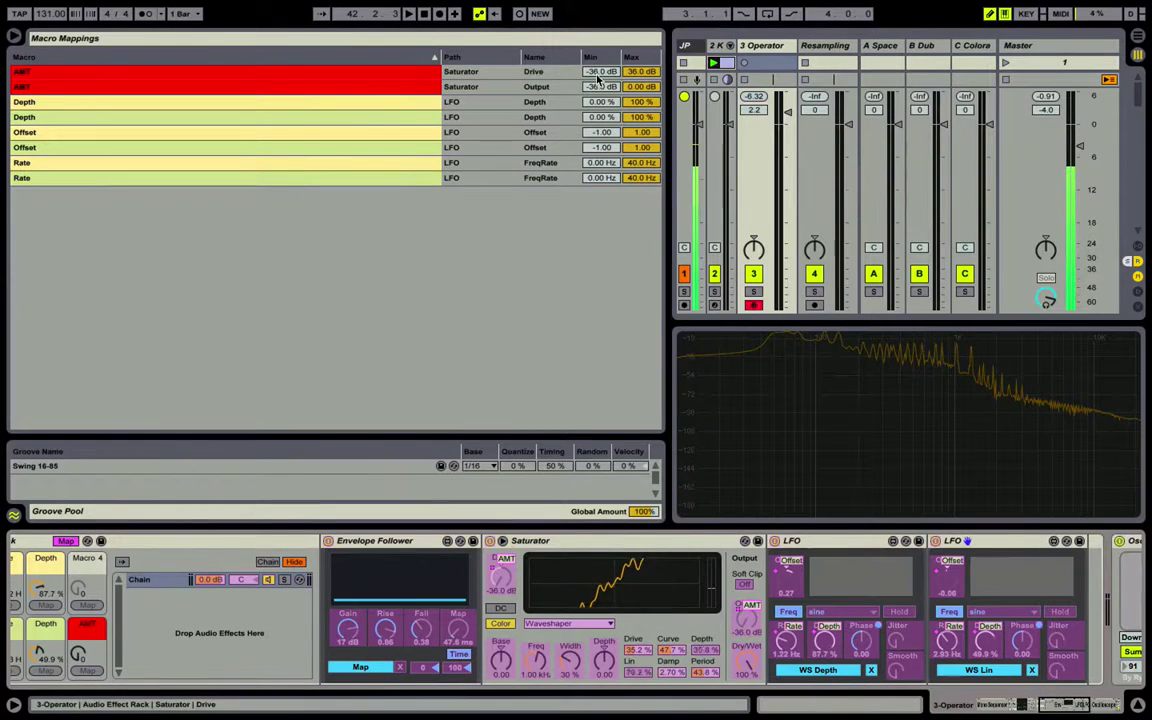
{"action": "left_click", "coordinate": [501, 86]}
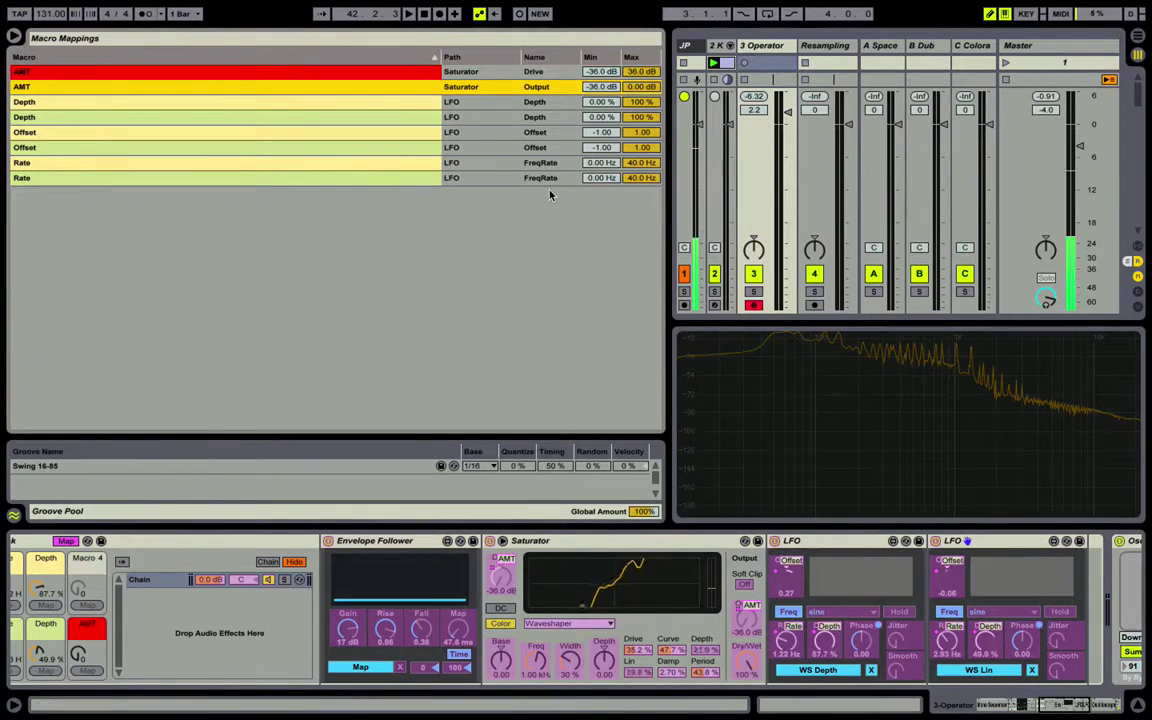
{"action": "left_click", "coordinate": [601, 72]}
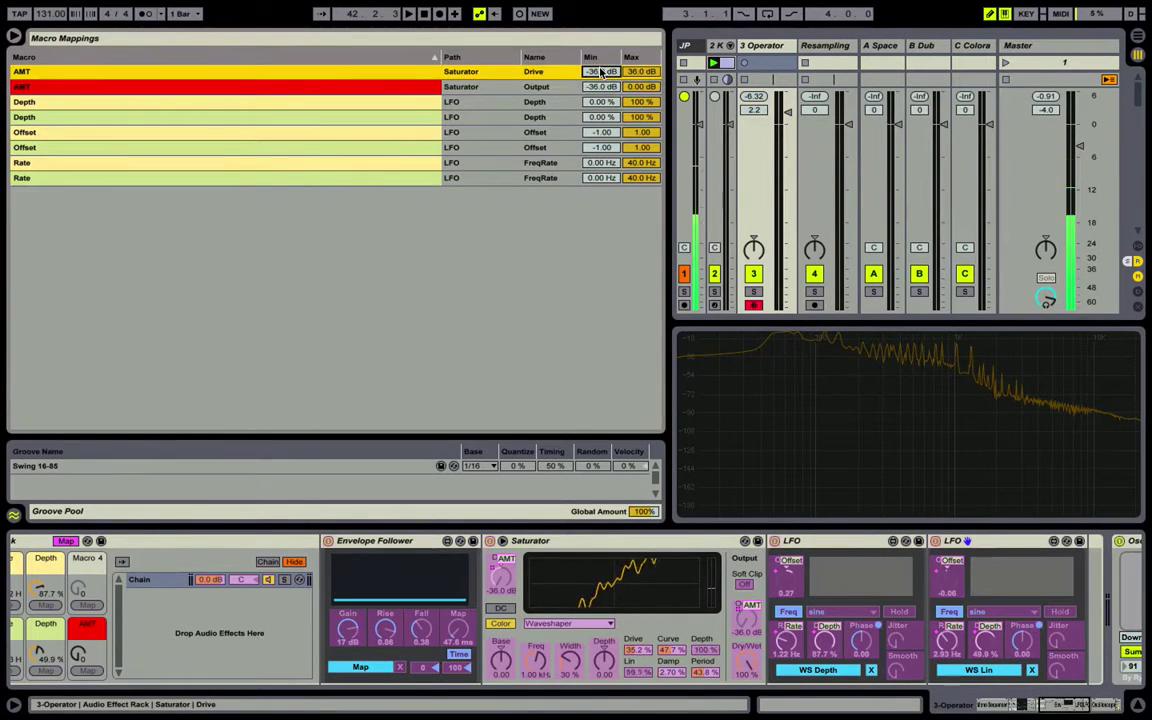
{"action": "left_click", "coordinate": [601, 87]}
{"action": "key", "text": "Return"}
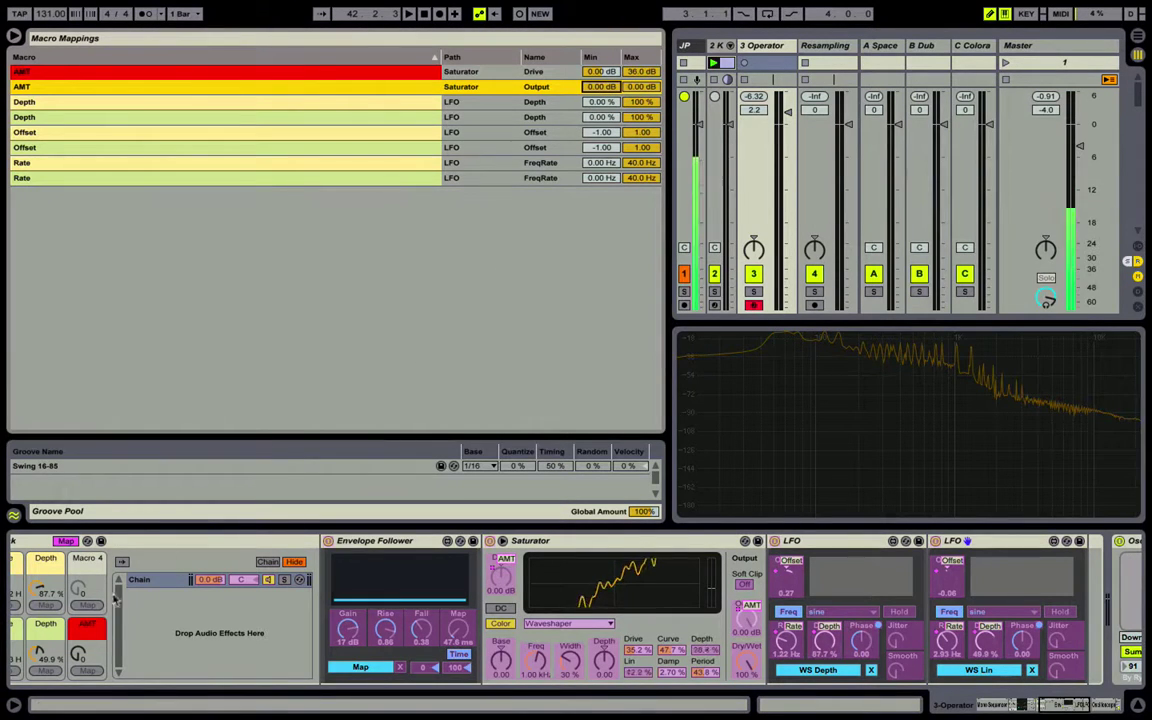
- Set the AMT mapping maximums to 24 dB for Drive and -24 dB for Output, leave macro mapping and clear the browser search
{"action": "left_click", "coordinate": [86, 662]}
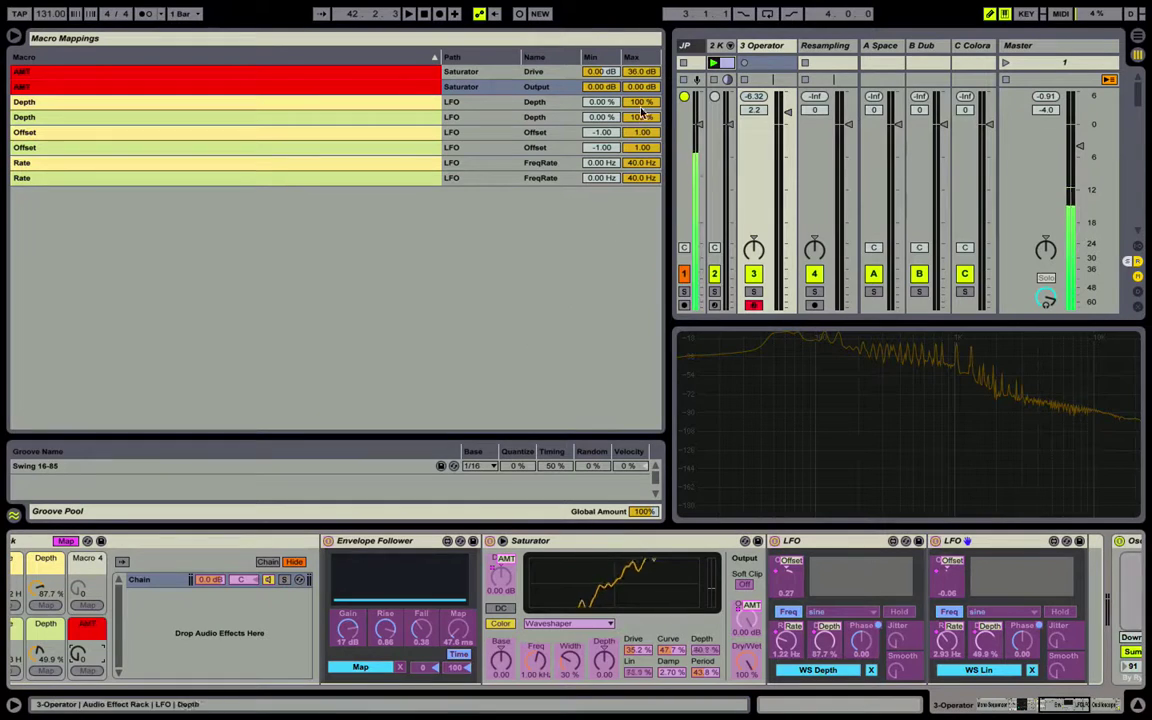
{"action": "left_click", "coordinate": [642, 73]}
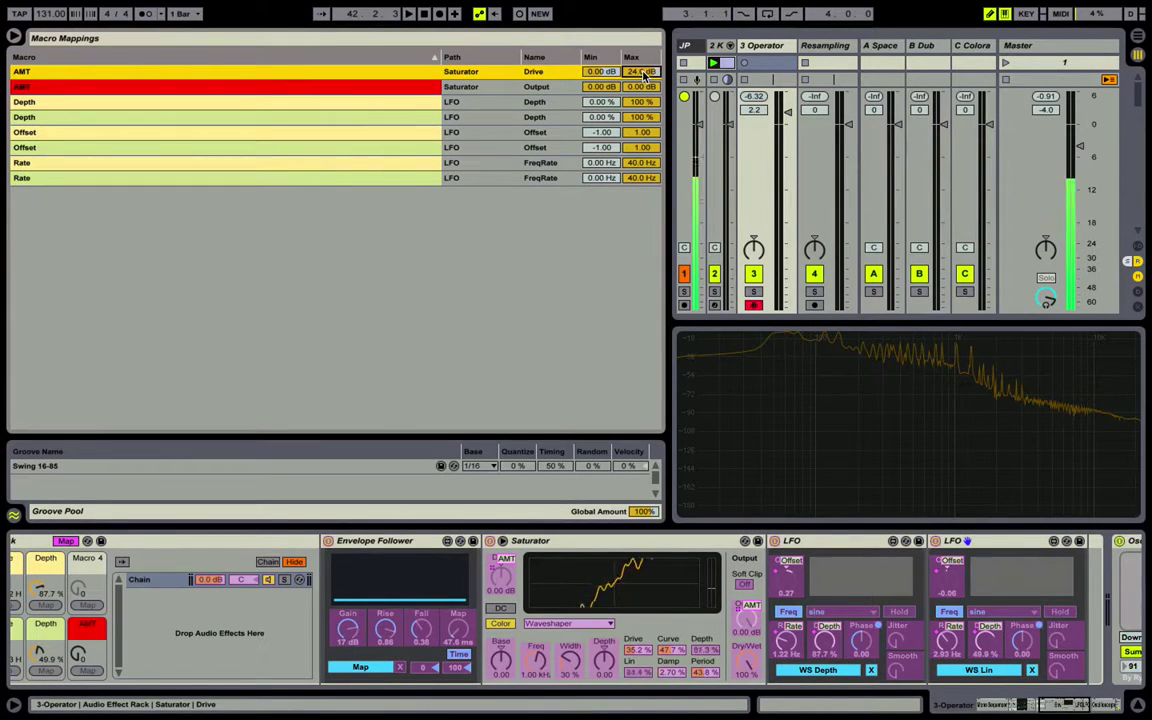
{"action": "left_click", "coordinate": [645, 87]}
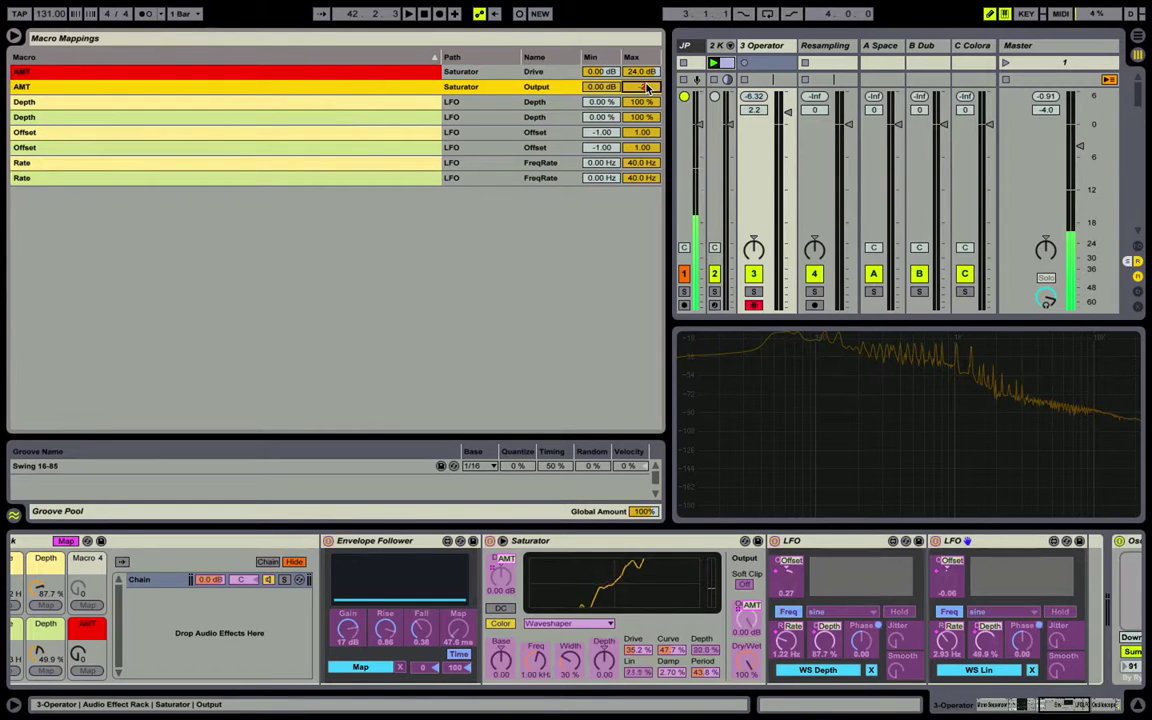
{"action": "key", "text": "Escape"}
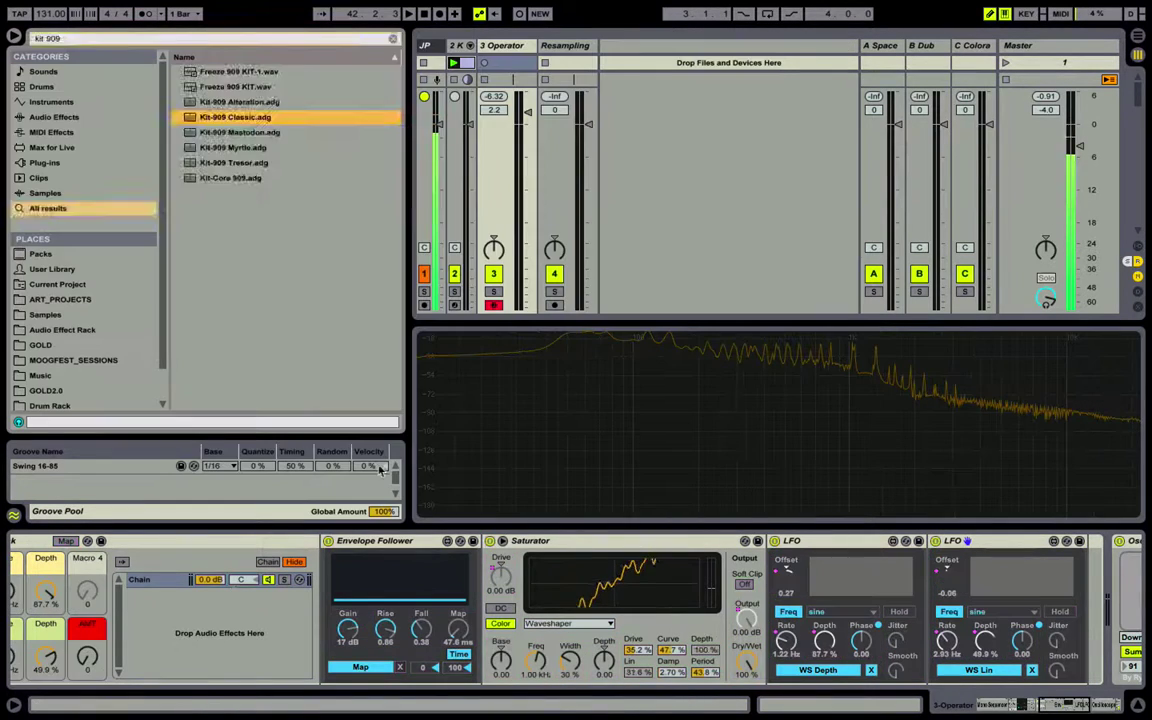
{"action": "key", "text": "Escape"}
- Start playback and raise the rack's AMT macro to about 100
{"action": "scroll", "coordinate": [293, 668], "scroll_direction": "left", "scroll_amount": 5}
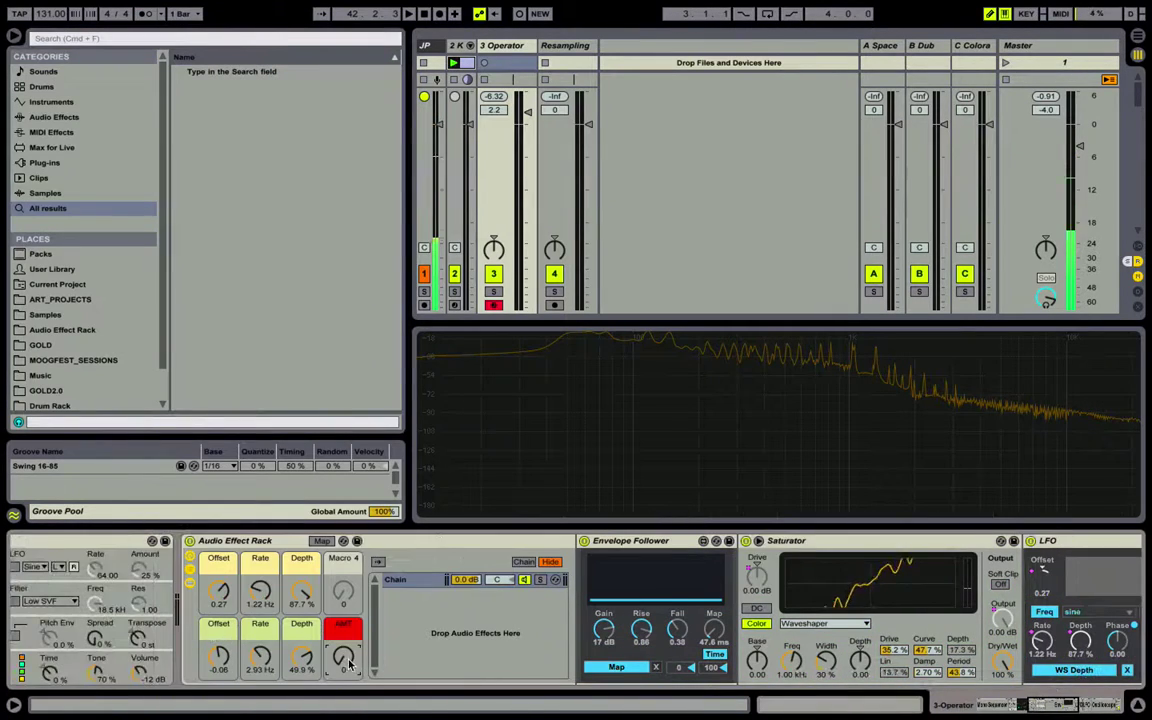
{"action": "mouse_move", "coordinate": [335, 659]}
{"action": "left_mouse_down"}
{"action": "mouse_move", "coordinate": [334, 597]}
{"action": "mouse_move", "coordinate": [320, 660]}
{"action": "left_mouse_up"}
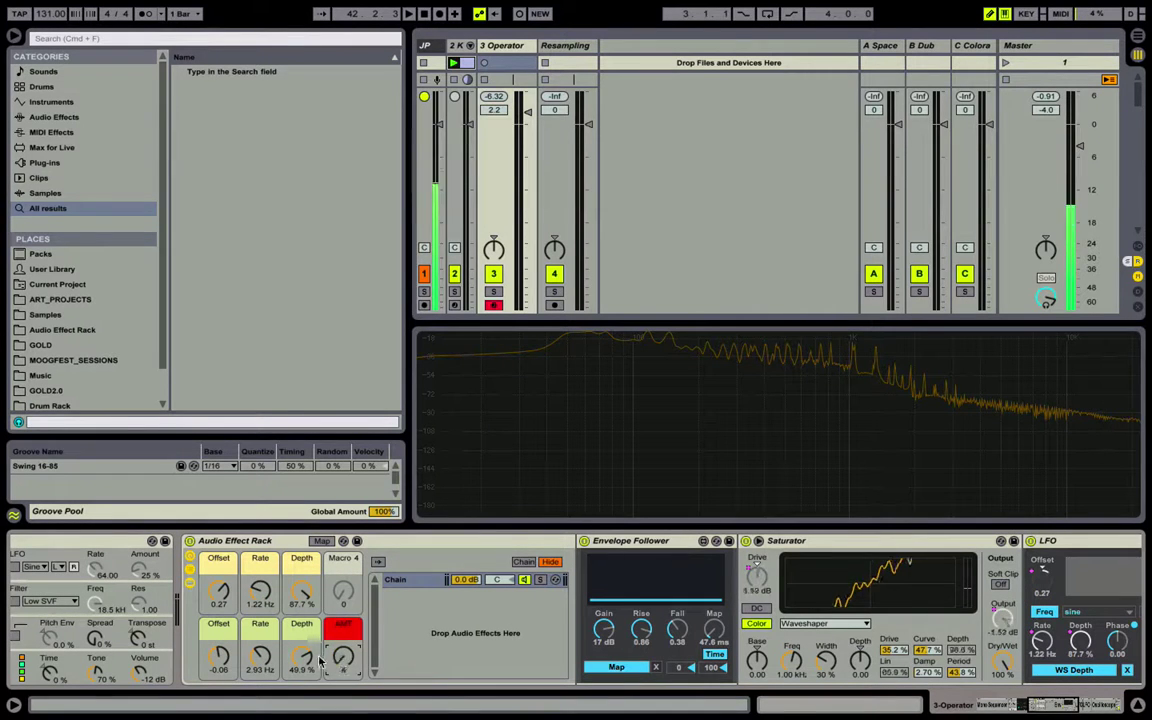
{"action": "key", "text": "space"}
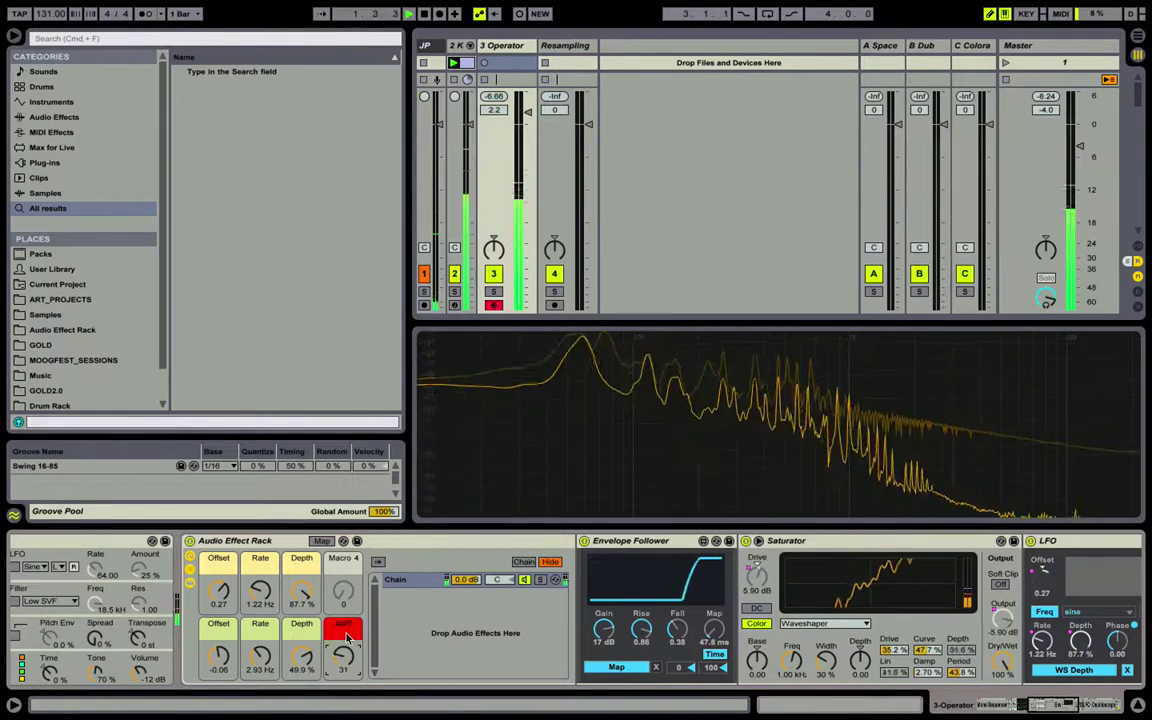
{"action": "left_click_drag", "start_coordinate": [343, 628], "coordinate": [336, 583]}
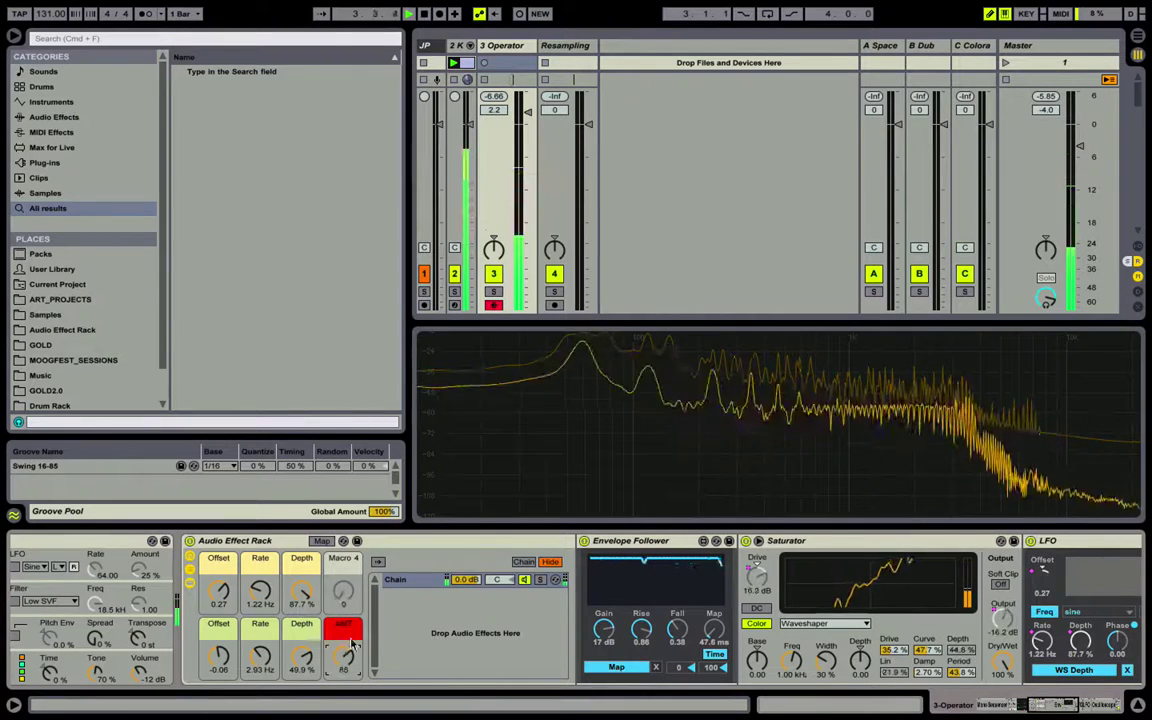
- Set the yellow macros to Offset -0.54, Rate 0 Hz and Depth 0 %, and the green ones to Offset -1.00 and Depth 0.23 %
{"action": "left_click_drag", "start_coordinate": [220, 588], "coordinate": [221, 675]}
{"action": "left_click", "coordinate": [304, 667]}
{"action": "left_click_drag", "start_coordinate": [311, 607], "coordinate": [306, 716]}
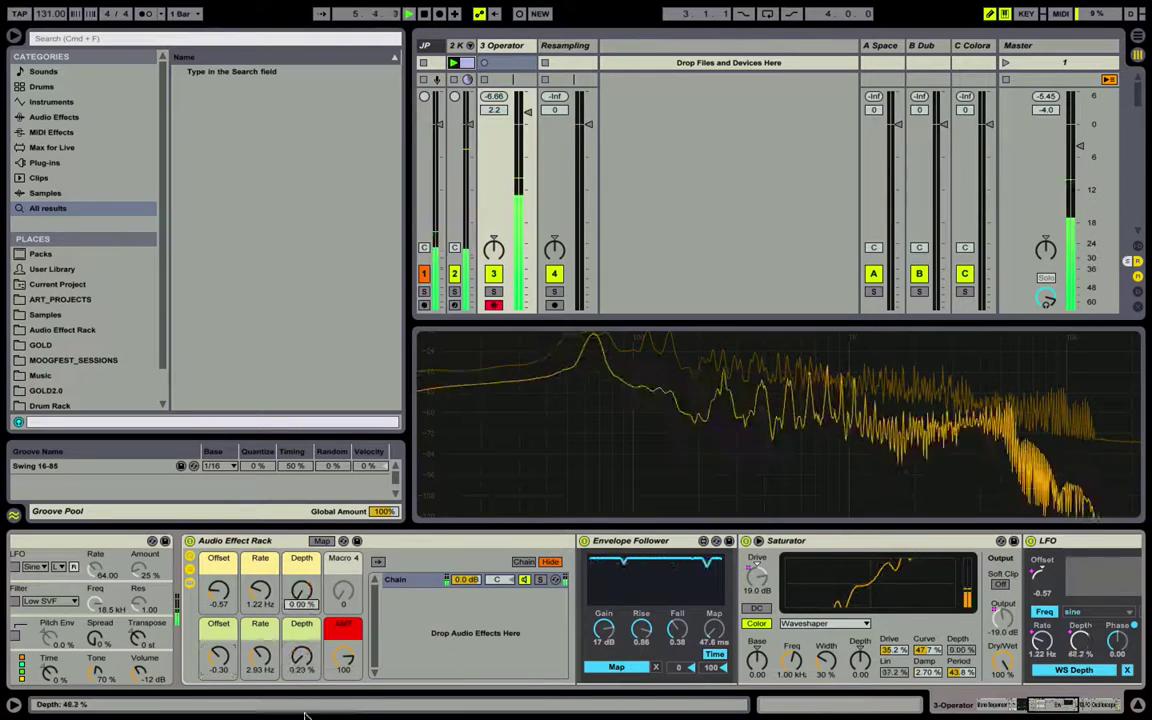
{"action": "left_click_drag", "start_coordinate": [264, 606], "coordinate": [258, 613]}
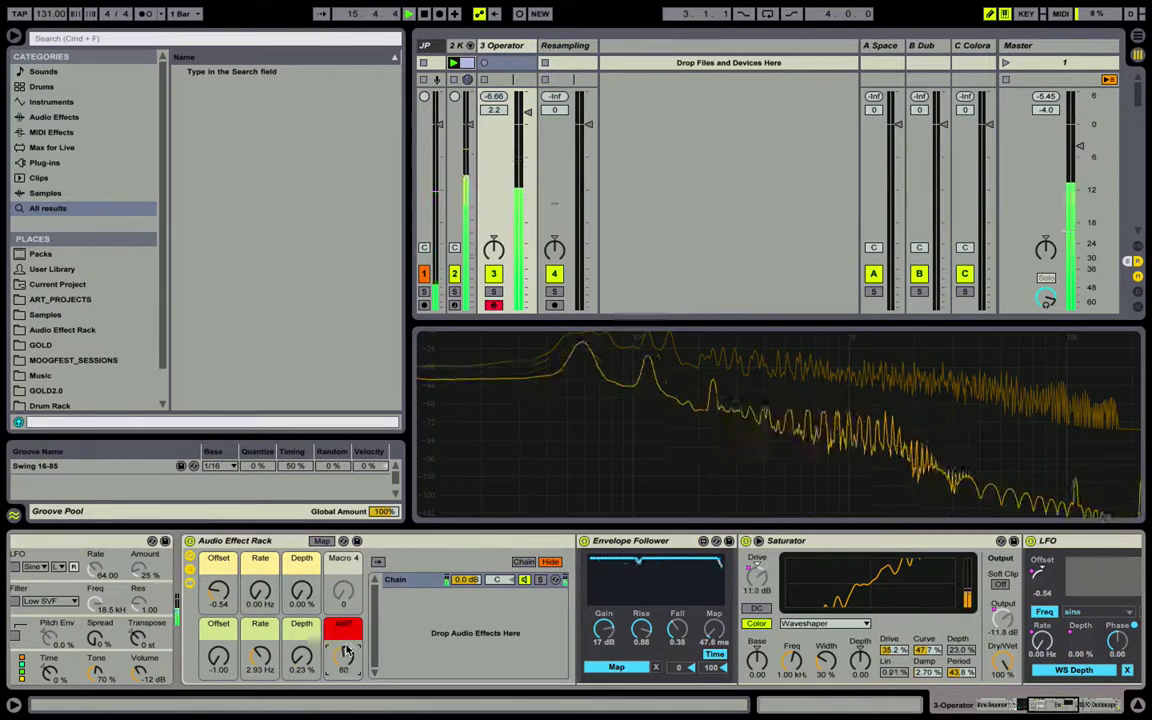
- Collapse the Envelope Follower, the Saturator and both LFOs in the rack, and select the Oscilloscope device
{"action": "double_click", "coordinate": [648, 541]}
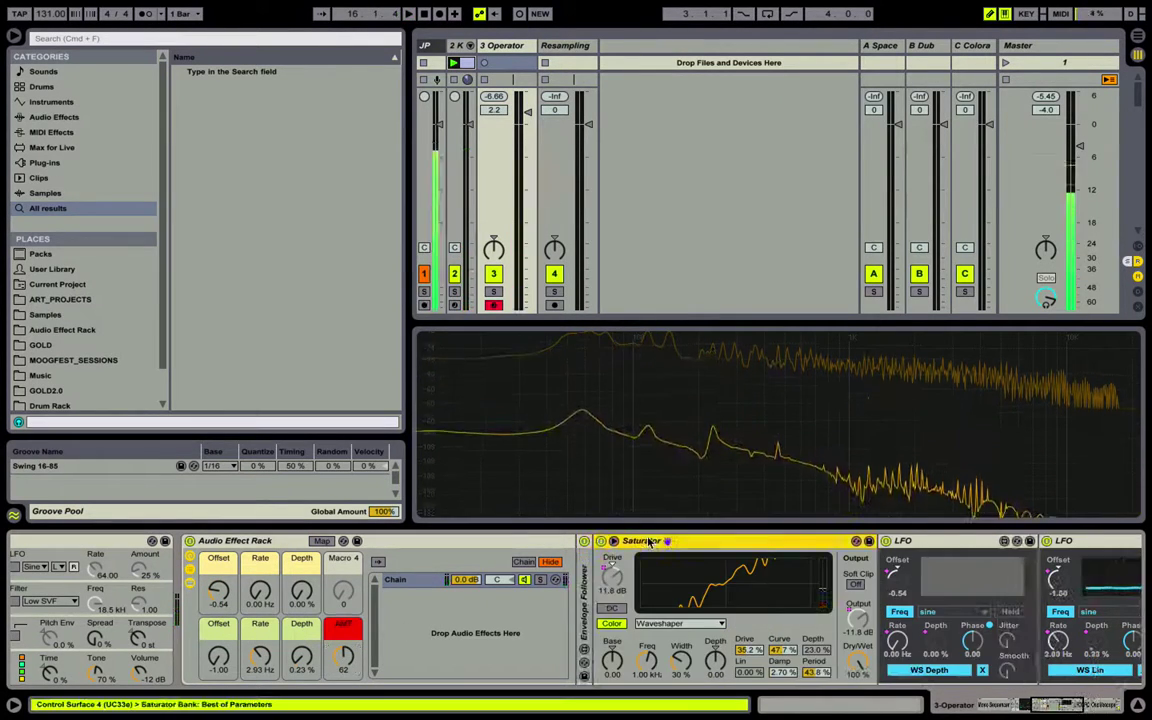
{"action": "double_click", "coordinate": [648, 541]}
{"action": "double_click", "coordinate": [648, 541]}
{"action": "double_click", "coordinate": [648, 541]}
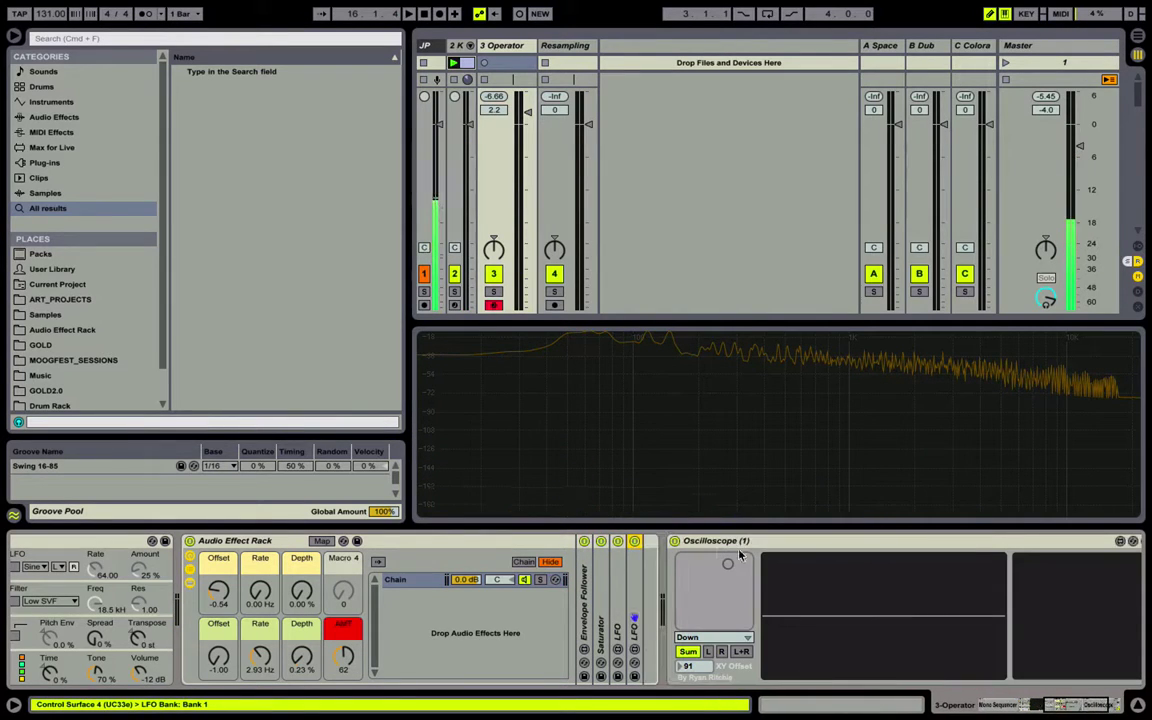
{"action": "left_click", "coordinate": [790, 541]}
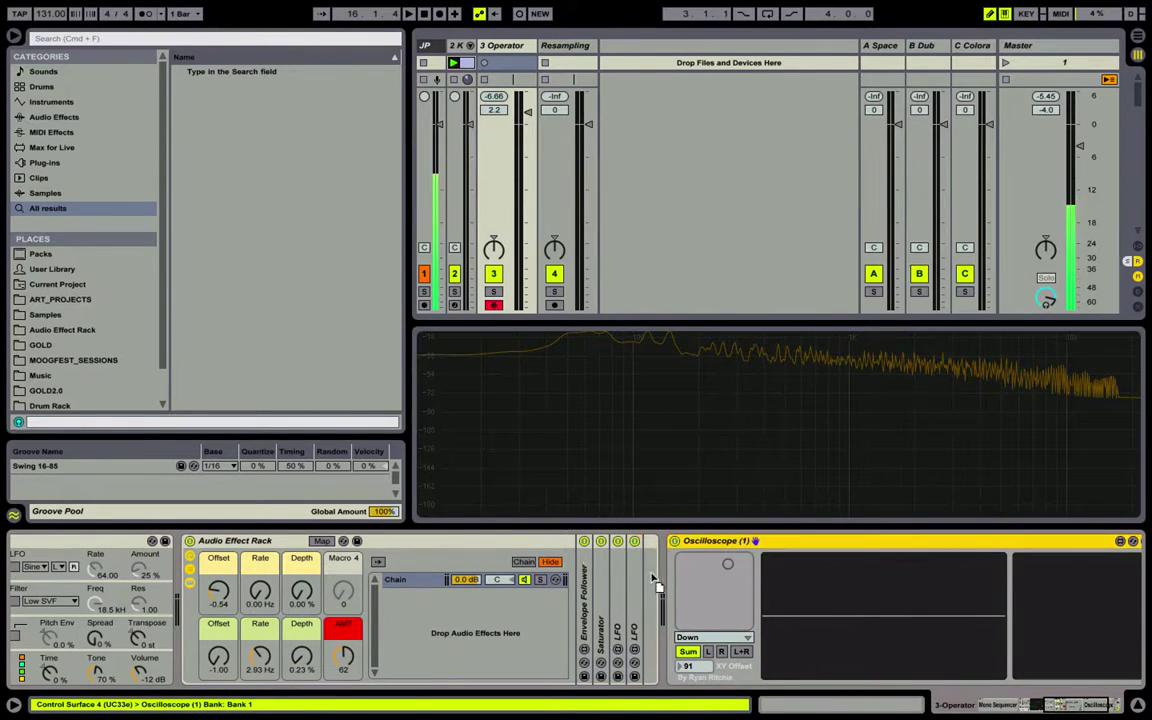
- Play the pattern briefly and examine its waveform in the Oscilloscope alongside the Operator and rack settings
{"action": "key", "text": "space"}
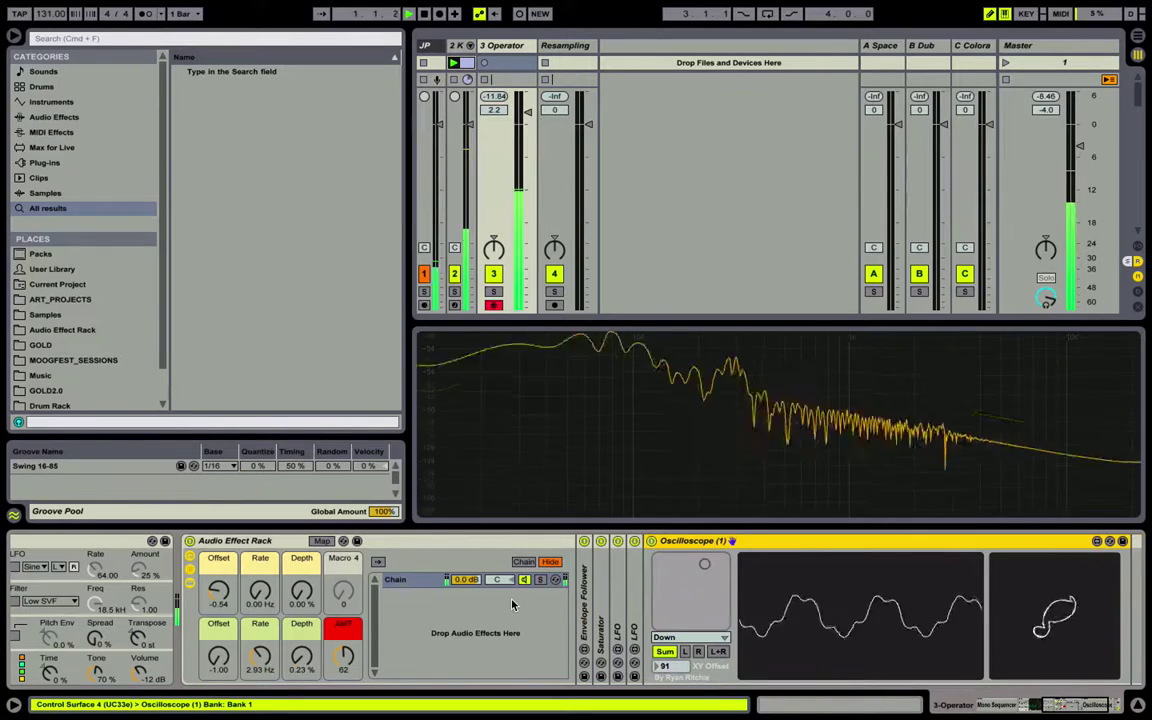
{"action": "scroll", "coordinate": [437, 619], "scroll_direction": "left", "scroll_amount": 10}
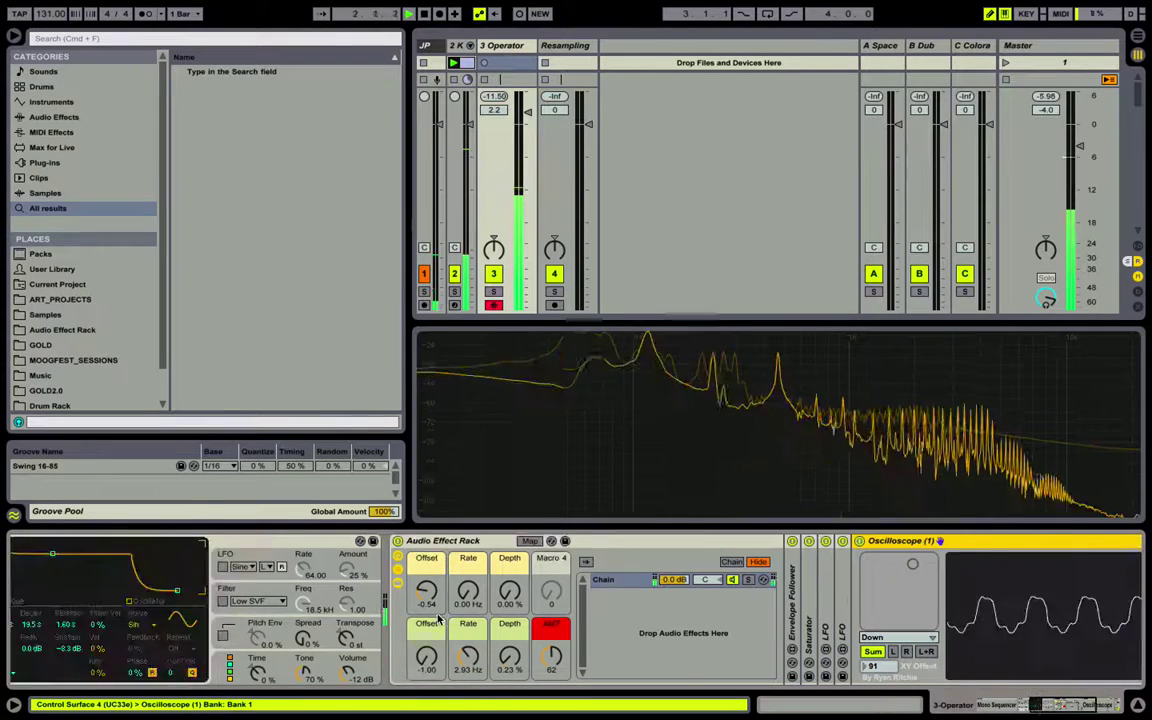
{"action": "scroll", "coordinate": [437, 619], "scroll_direction": "right", "scroll_amount": 10}
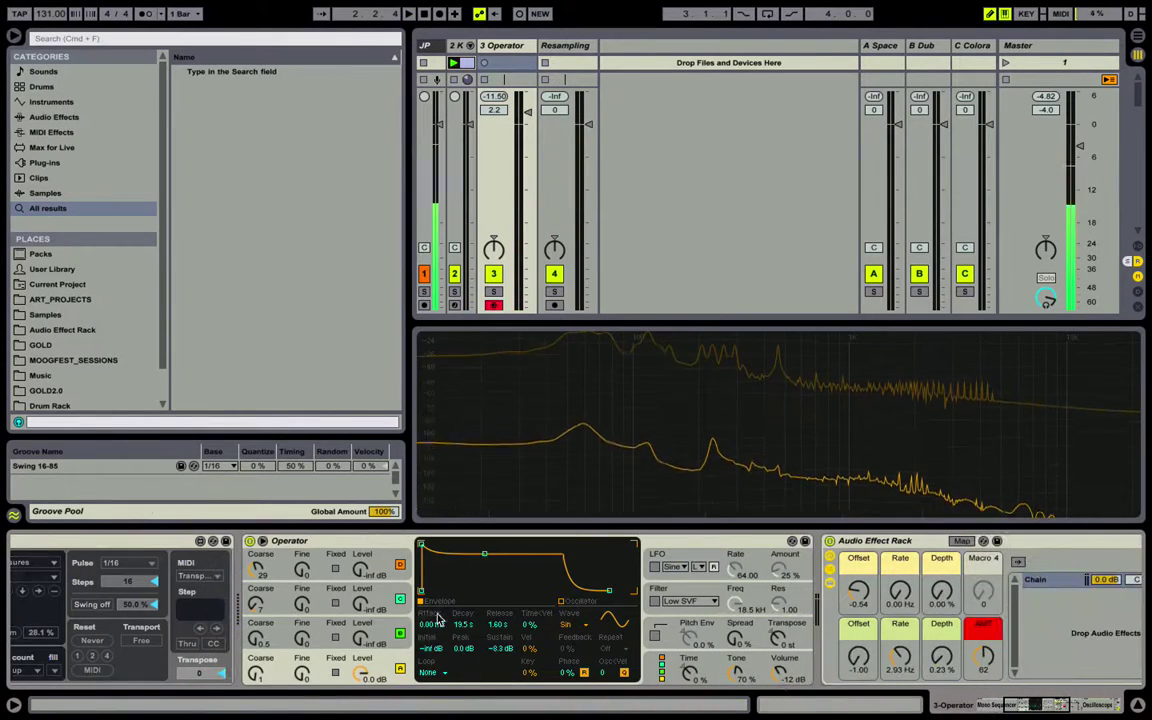
{"action": "scroll", "coordinate": [918, 575], "scroll_direction": "right", "scroll_amount": 10}
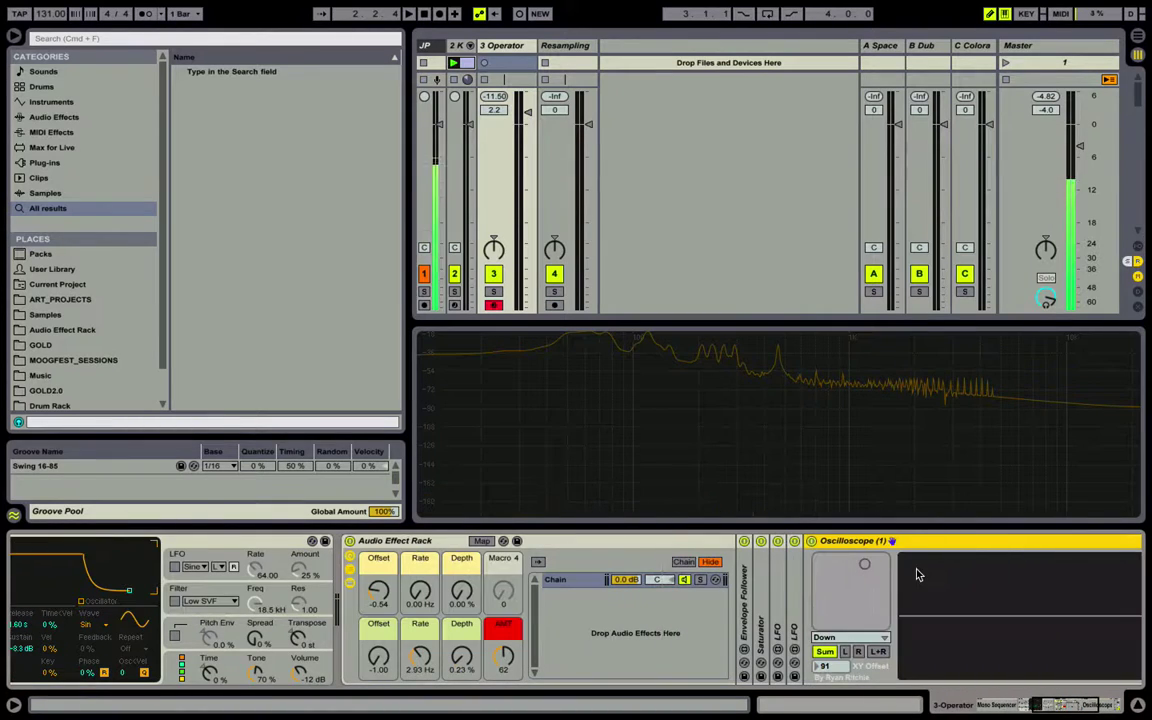
{"action": "scroll", "coordinate": [252, 601], "scroll_direction": "left", "scroll_amount": 10}
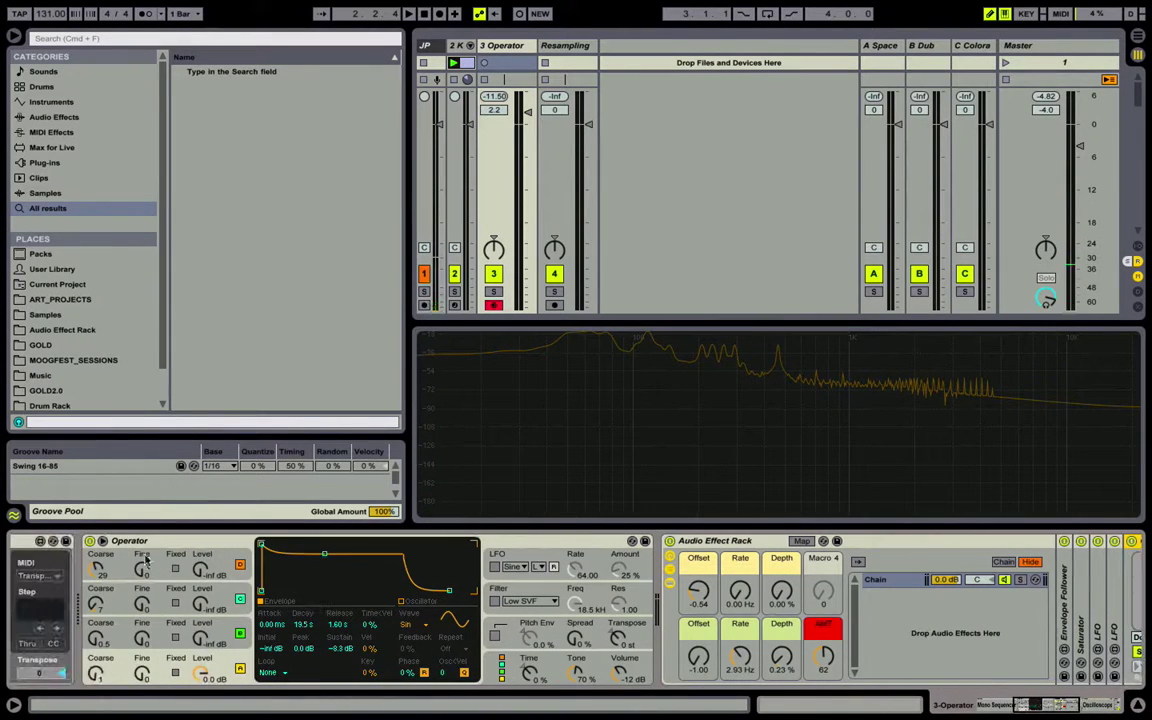
- Fold away Operator's display and, during playback, set oscillator B to a Level of -22 dB and Coarse 1
{"action": "scroll", "coordinate": [101, 548], "scroll_direction": "right", "scroll_amount": 10}
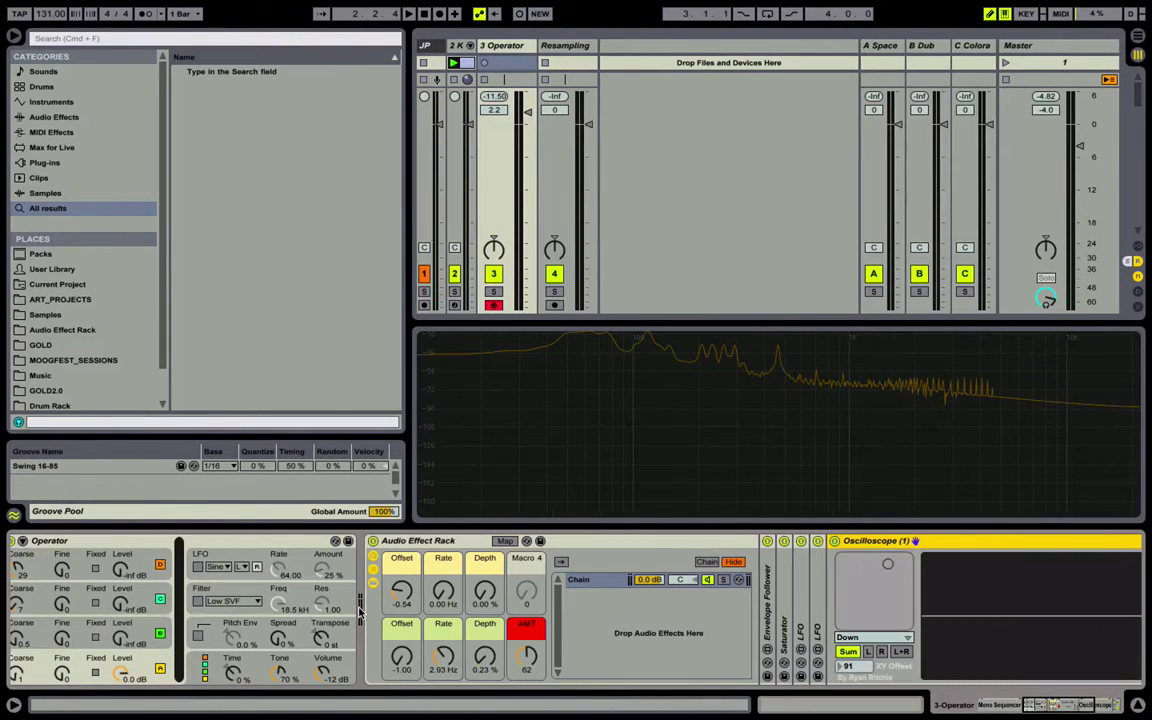
{"action": "key", "text": "space"}
{"action": "left_click_drag", "start_coordinate": [120, 638], "coordinate": [120, 596]}
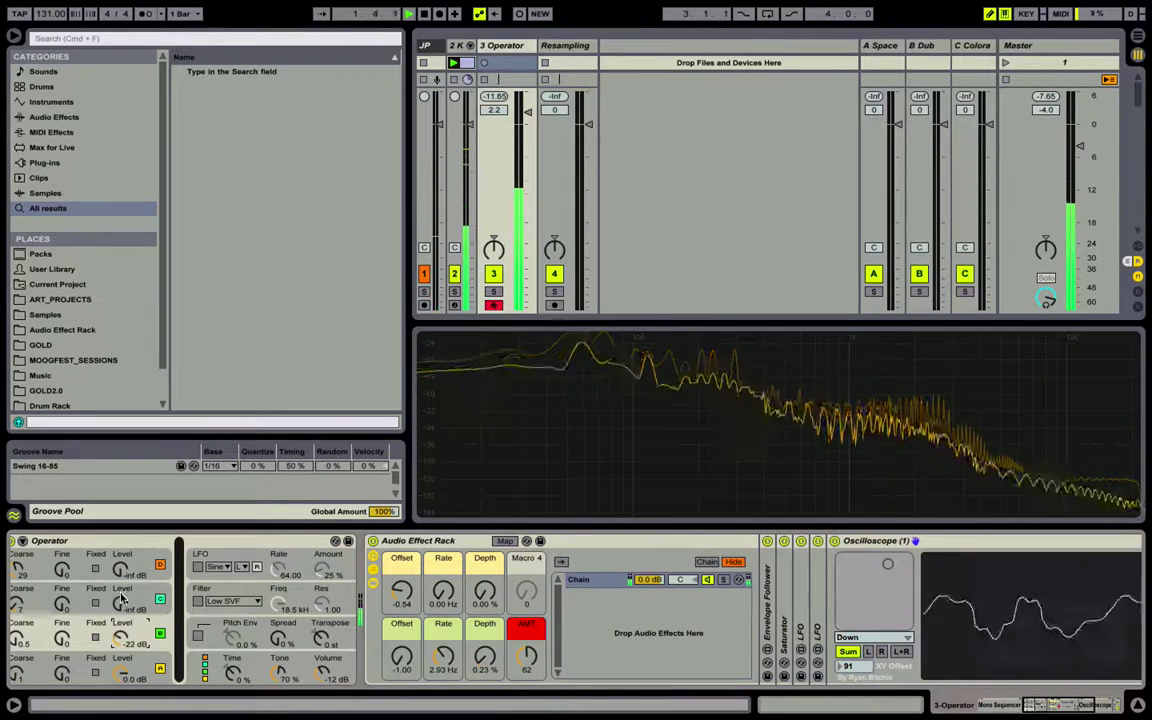
{"action": "left_click_drag", "start_coordinate": [17, 638], "coordinate": [17, 628]}
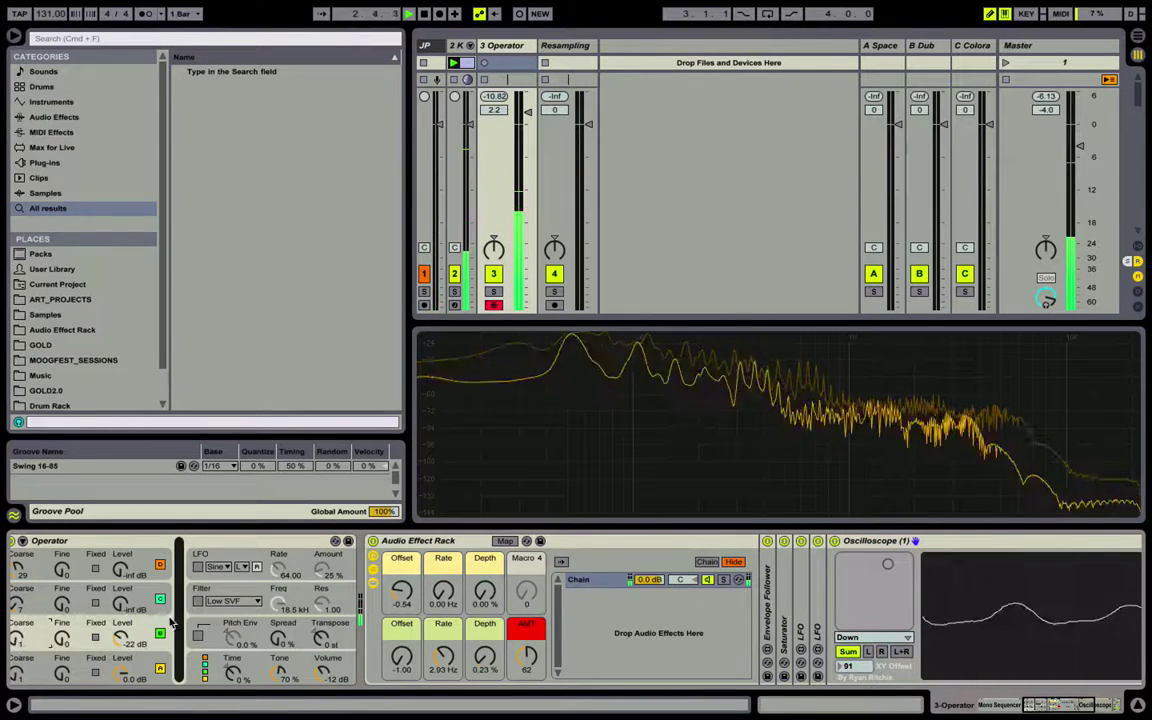
- Set the Level of Operator's oscillator C to -29 dB and bring Operator's envelope display back into the device
{"action": "left_click_drag", "start_coordinate": [127, 606], "coordinate": [145, 600]}
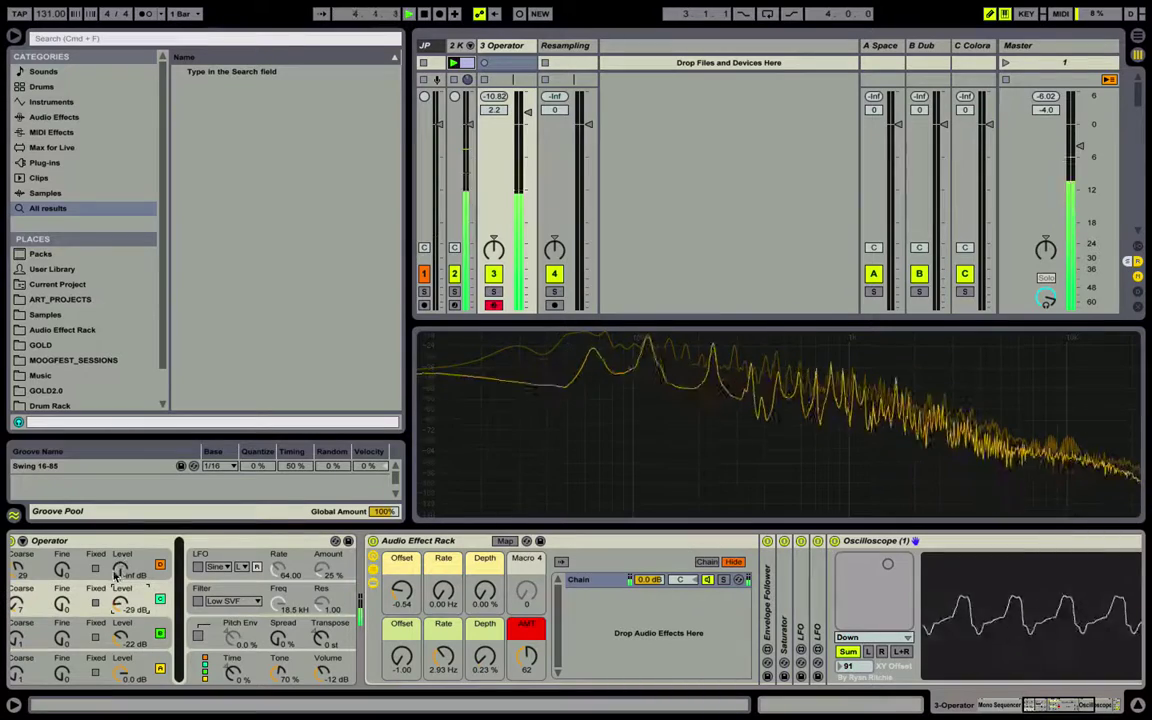
{"action": "left_click", "coordinate": [22, 540]}
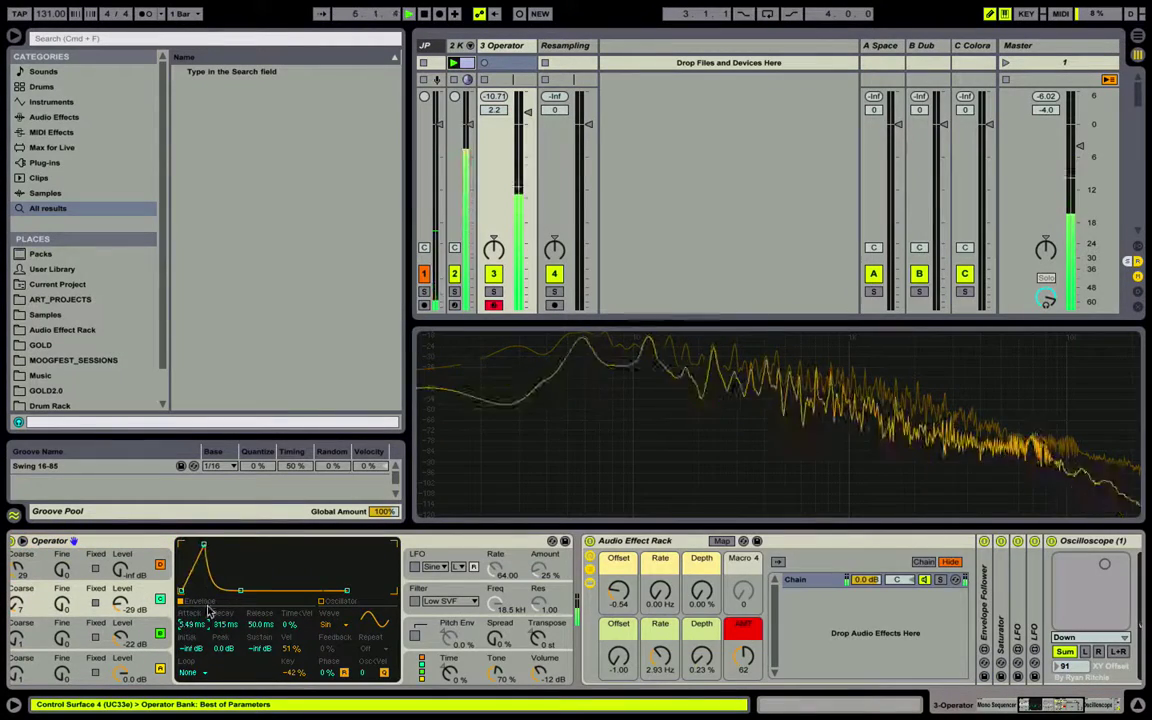
- Shape oscillator C's envelope to Decay 2.72 s, Sustain -37 dB and Release 60 s, and oscillator B's to Decay 1.41 s and Sustain -inf dB
{"action": "left_click_drag", "start_coordinate": [224, 607], "coordinate": [257, 627]}
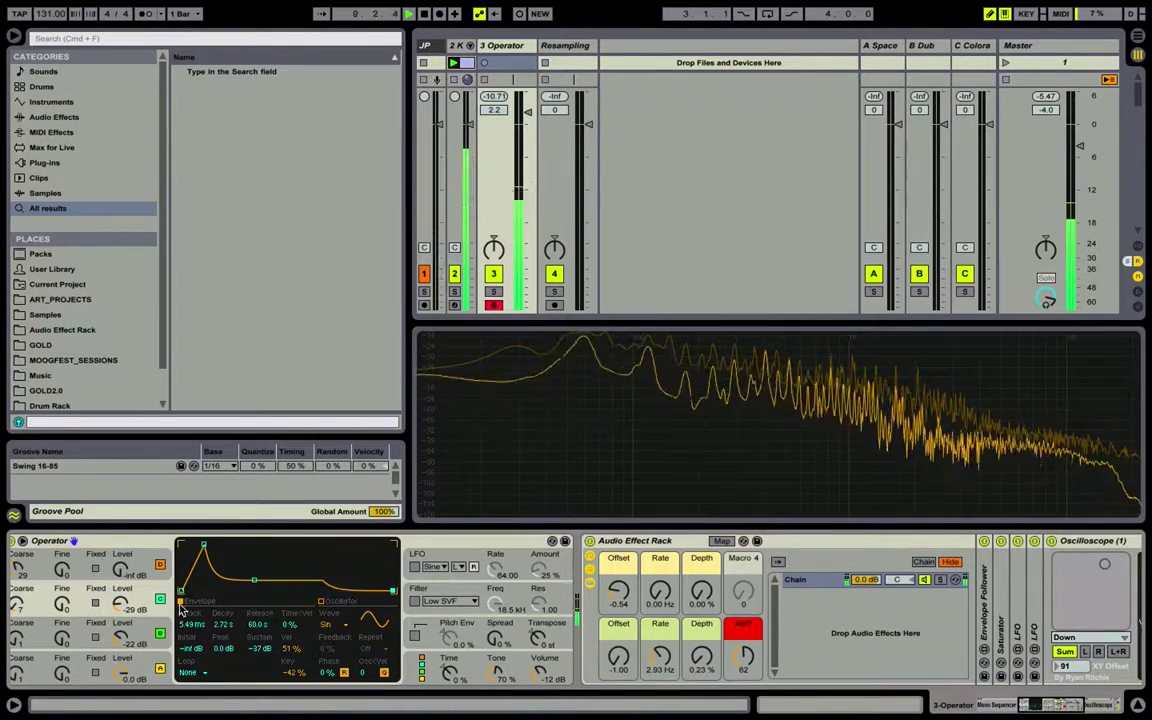
{"action": "left_click", "coordinate": [148, 636]}
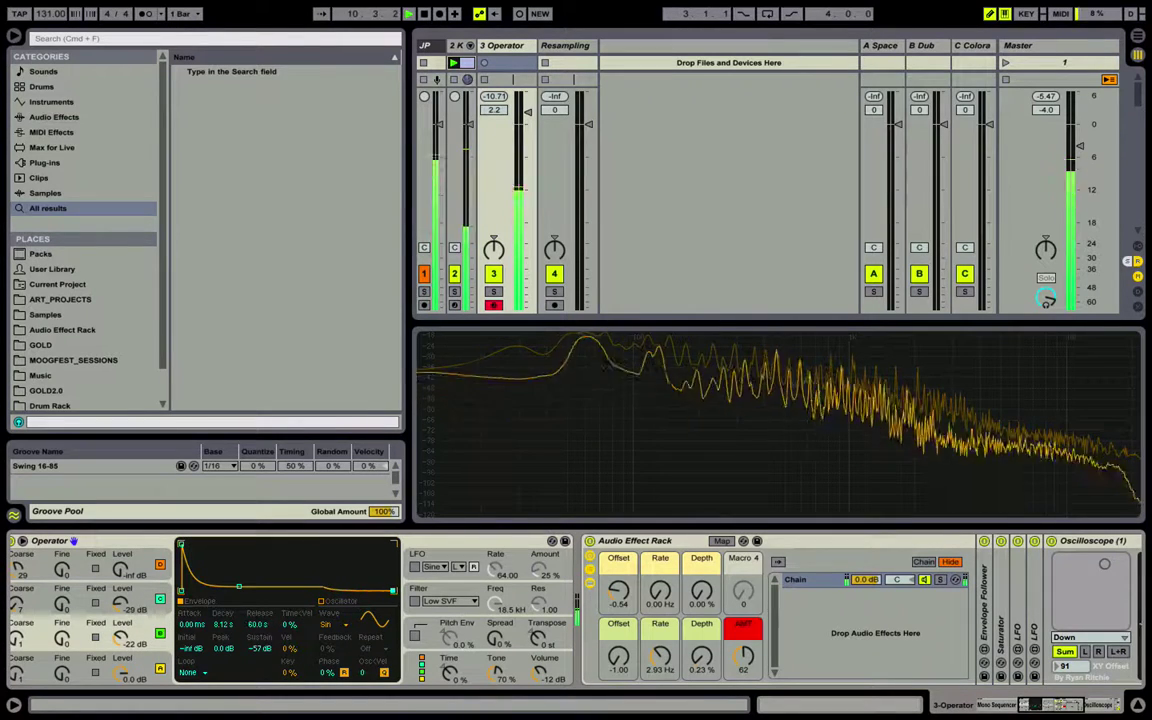
{"action": "left_click_drag", "start_coordinate": [239, 586], "coordinate": [231, 585]}
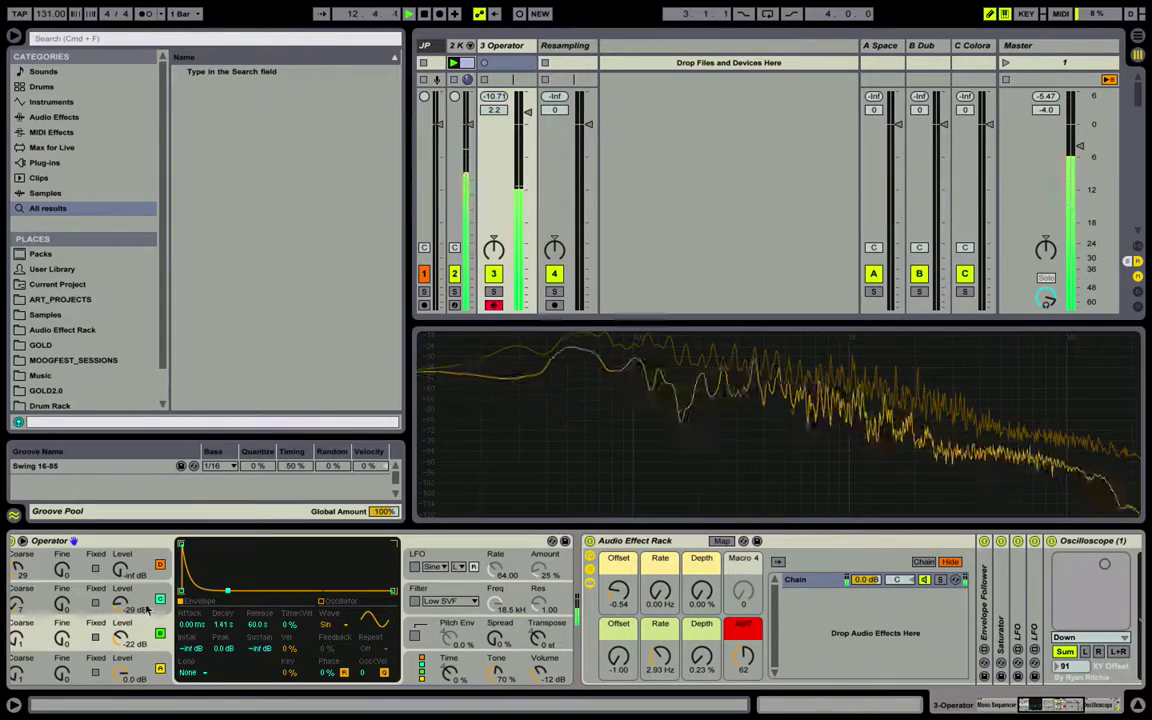
- Give oscillator D a Square D wave with edited low partials and an envelope with Decay 2.33 s and Sustain 0.0 dB
{"action": "left_click", "coordinate": [132, 568]}
{"action": "left_click", "coordinate": [340, 625]}
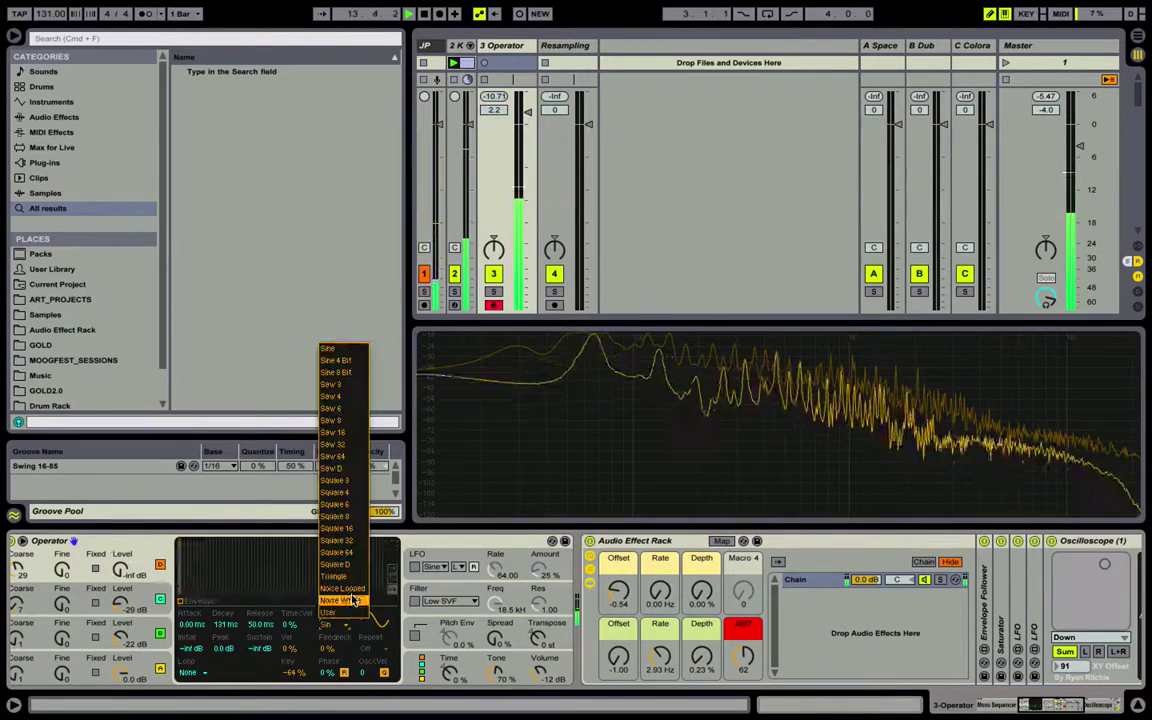
{"action": "left_click", "coordinate": [340, 585]}
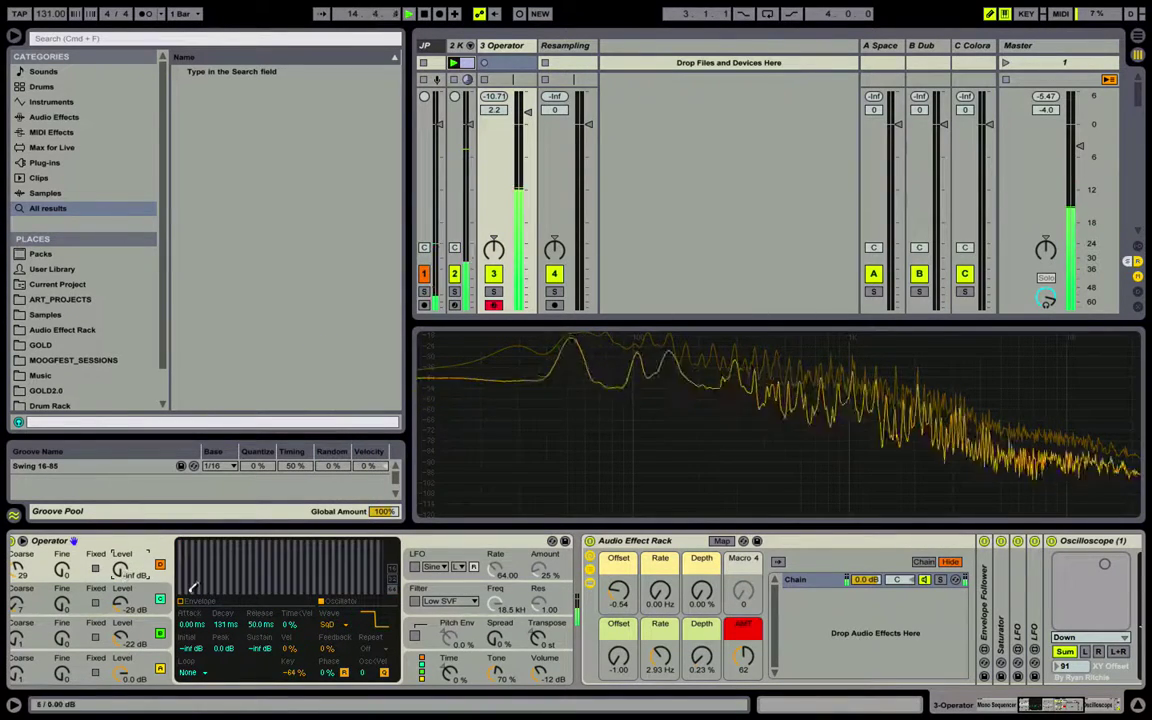
{"action": "left_click", "coordinate": [193, 588]}
{"action": "left_click", "coordinate": [183, 603]}
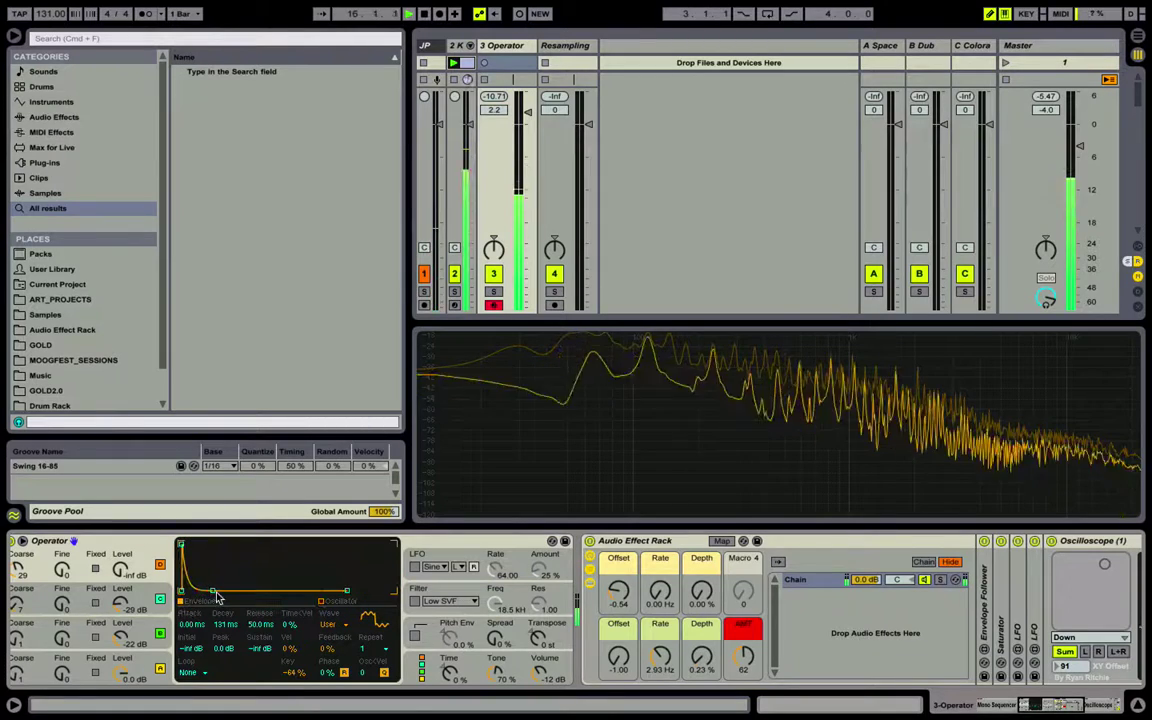
{"action": "left_click_drag", "start_coordinate": [212, 594], "coordinate": [230, 544]}
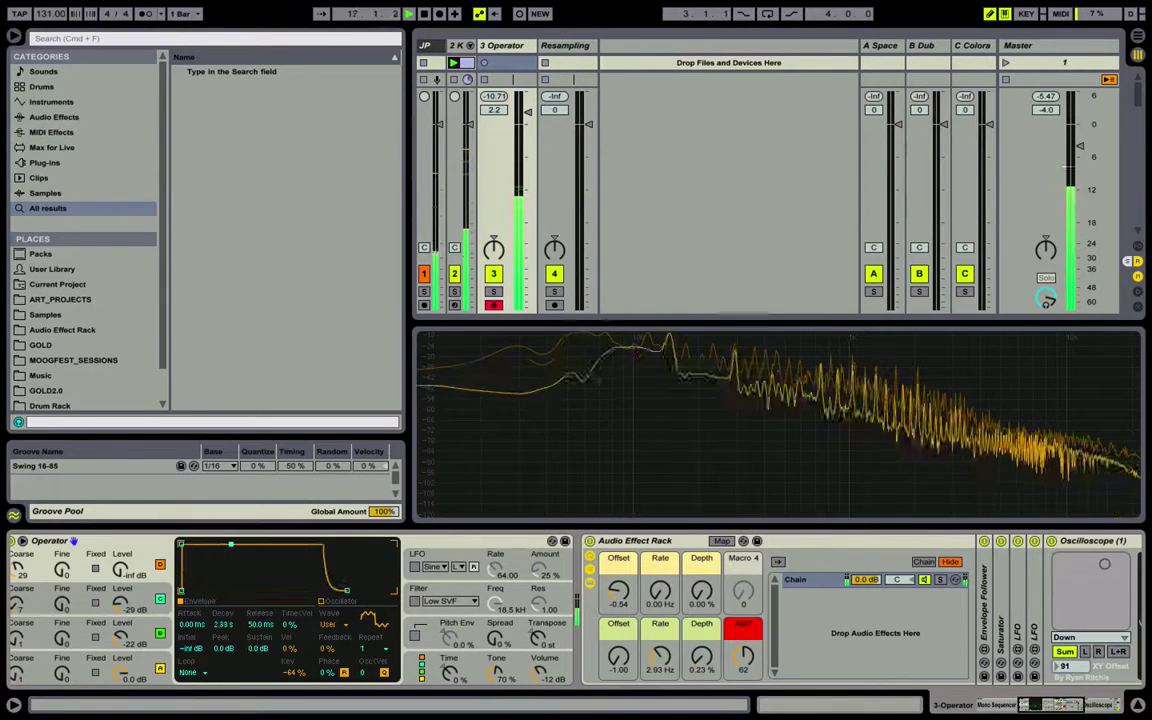
- Set oscillator D's Level to -24 dB and redraw its partials with a few strong low harmonics and a rising curve above them
{"action": "left_click", "coordinate": [337, 617]}
{"action": "left_click", "coordinate": [337, 627]}
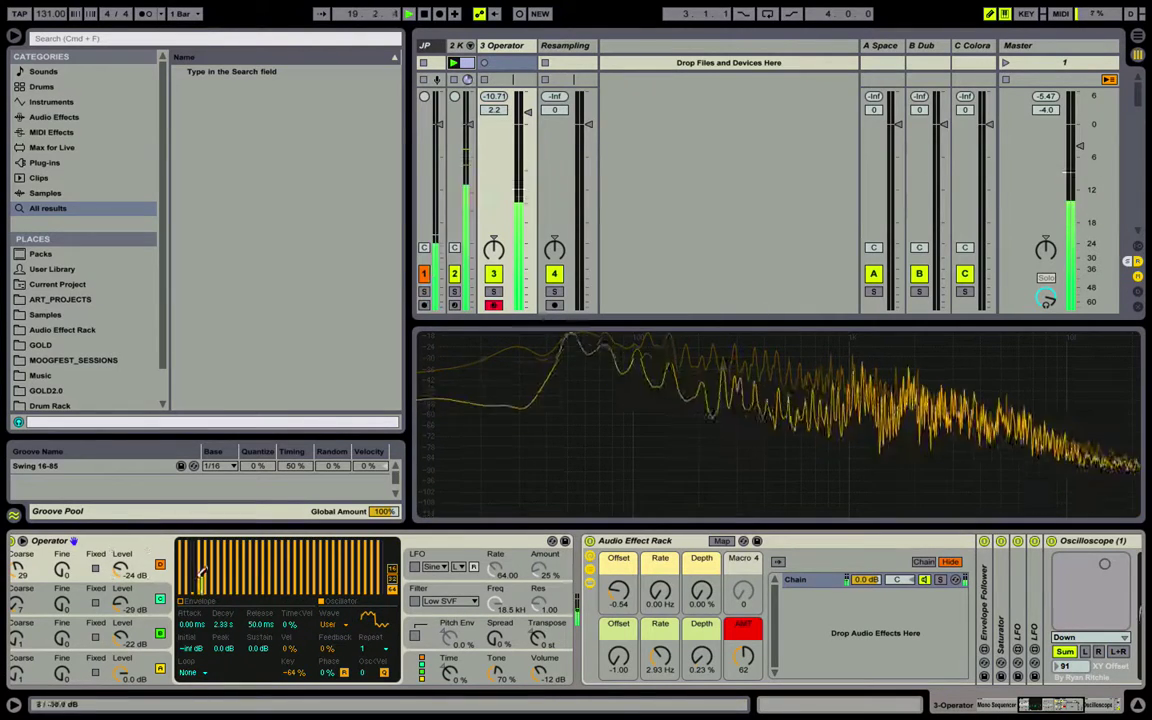
{"action": "mouse_move", "coordinate": [200, 578]}
{"action": "left_mouse_down"}
{"action": "mouse_move", "coordinate": [271, 590]}
{"action": "mouse_move", "coordinate": [345, 625]}
{"action": "left_mouse_up"}
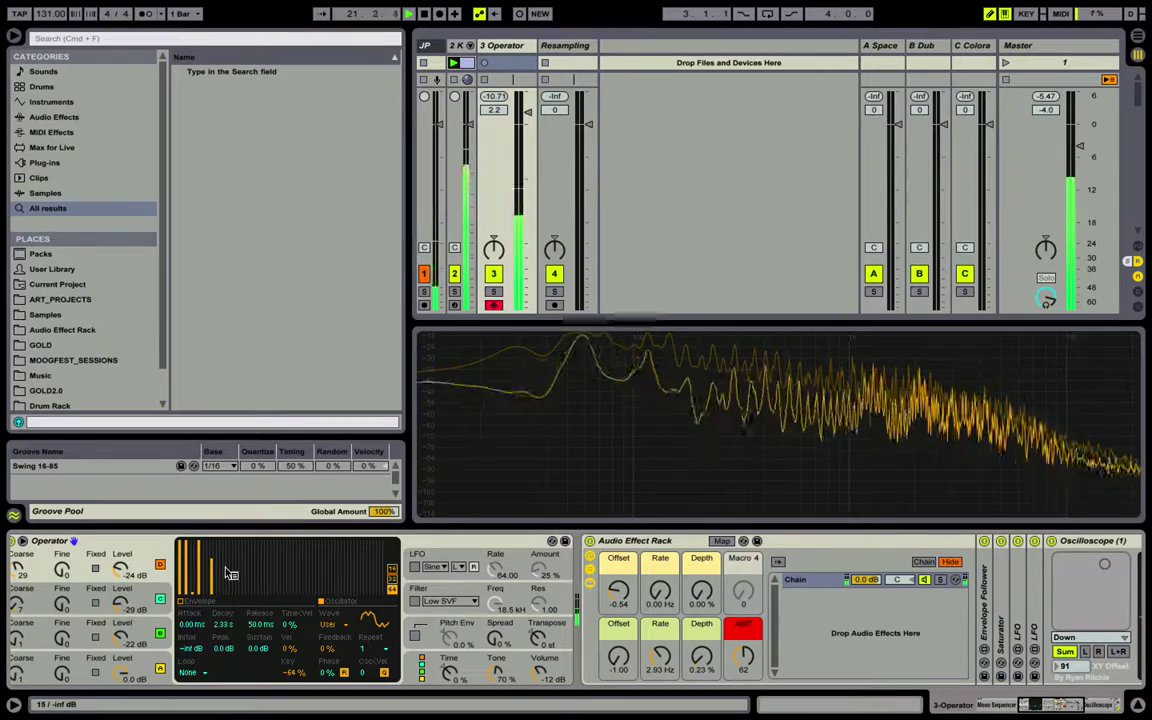
{"action": "right_click", "coordinate": [229, 573]}
{"action": "left_click", "coordinate": [241, 602]}
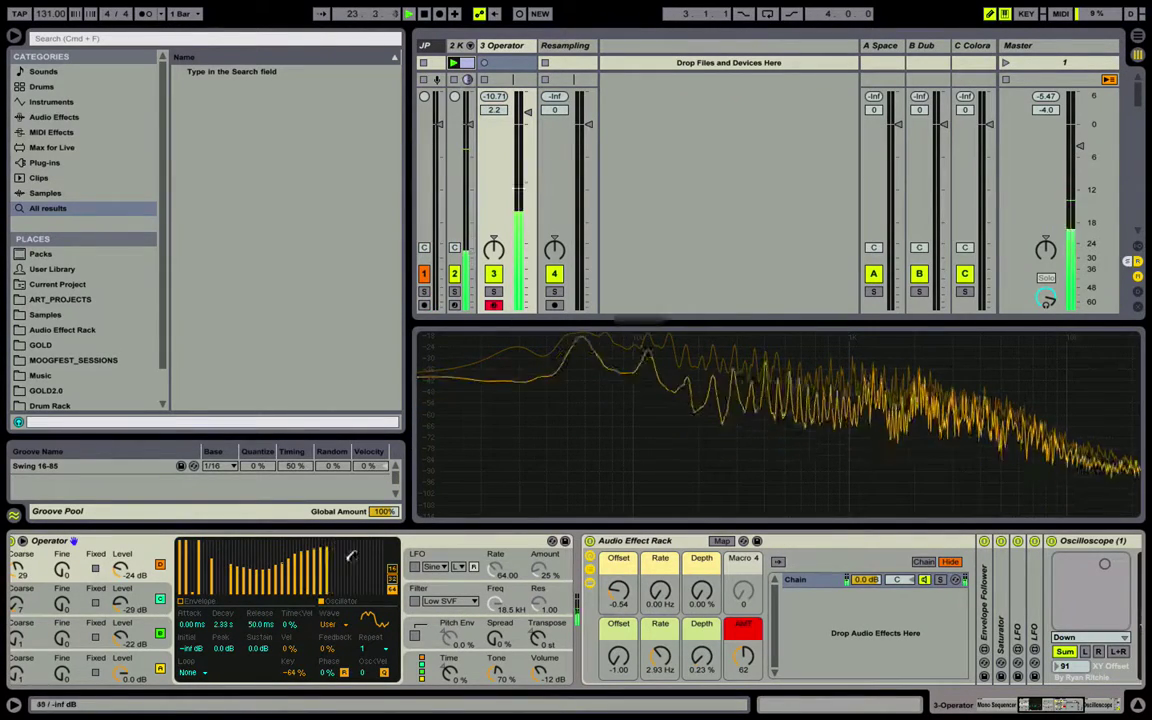
- Set oscillator D's envelope to Decay 315 ms, Sustain -44 dB, Release 36.4 s and Vel 16 %, and oscillator B's Time<Vel to -21 %
{"action": "left_click", "coordinate": [200, 604]}
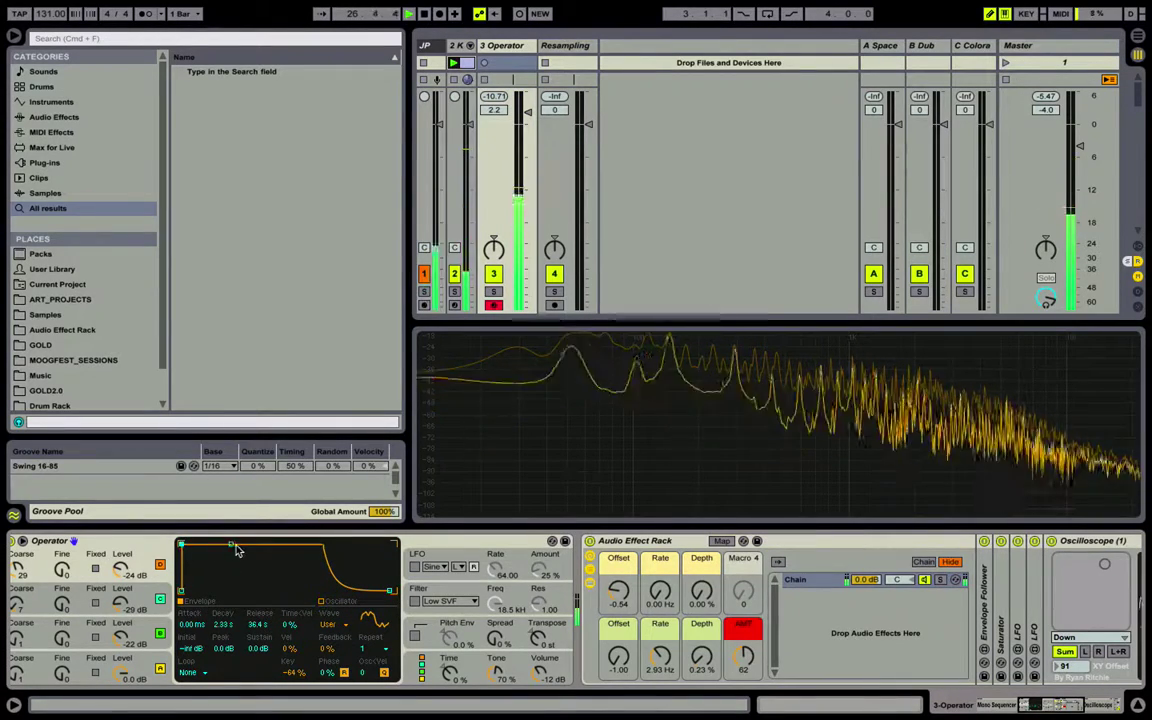
{"action": "left_click_drag", "start_coordinate": [231, 544], "coordinate": [220, 580]}
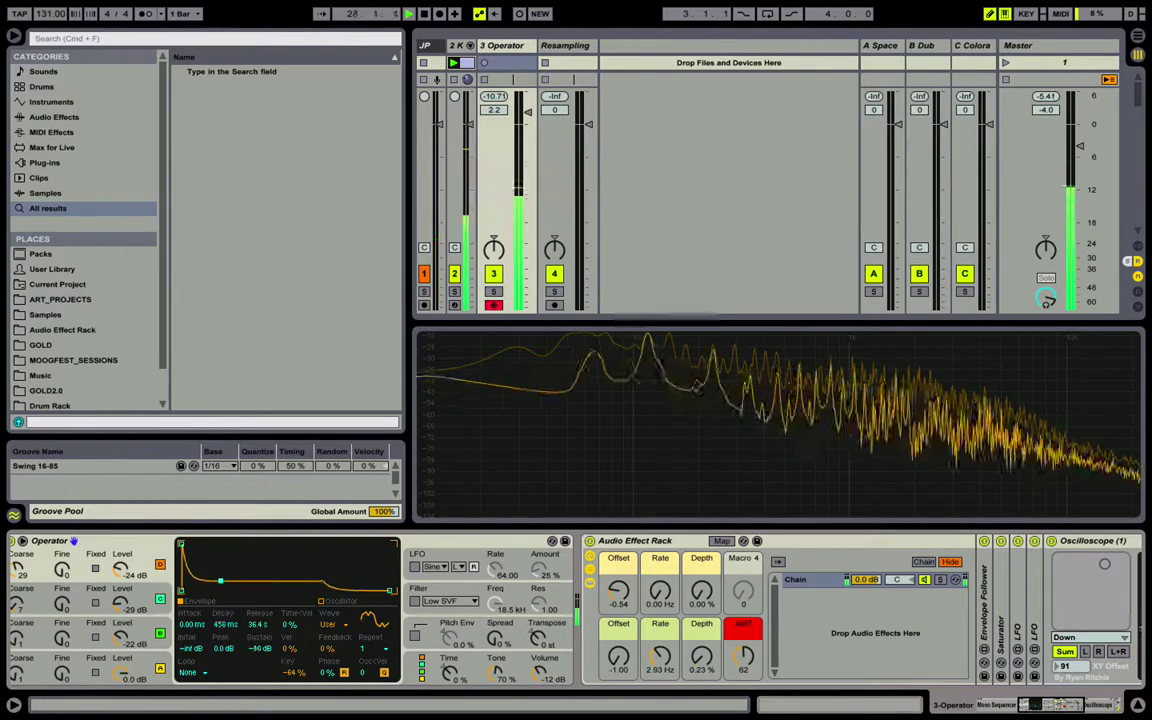
{"action": "scroll", "coordinate": [342, 563], "scroll_direction": "left", "scroll_amount": 3}
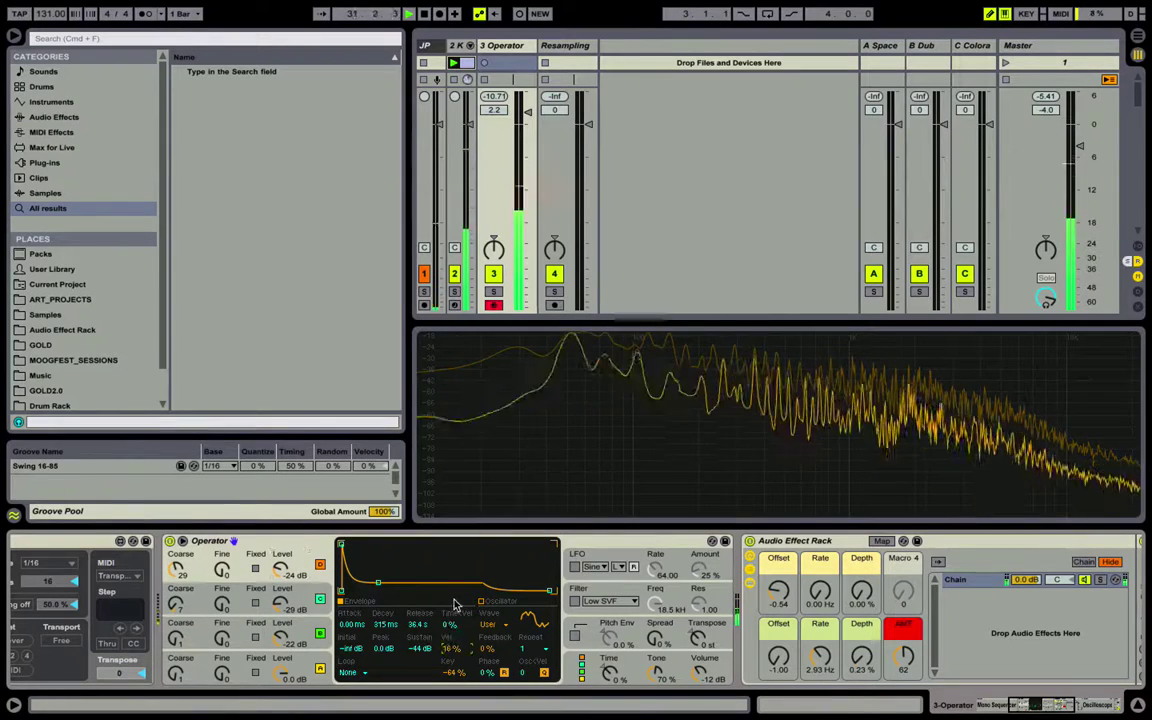
{"action": "left_click", "coordinate": [308, 633]}
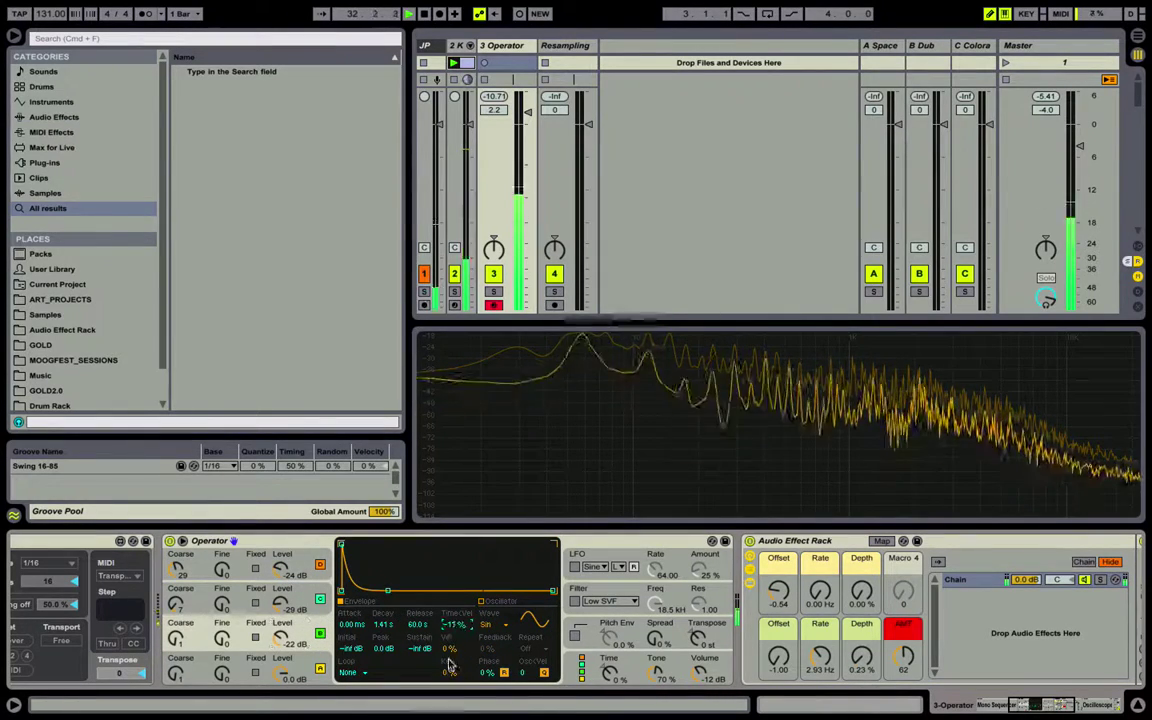
- Randomize the Mono Sequencer's Velocity steps with the random amount at 100 % and play the pattern
{"action": "scroll", "coordinate": [350, 655], "scroll_direction": "left", "scroll_amount": 10}
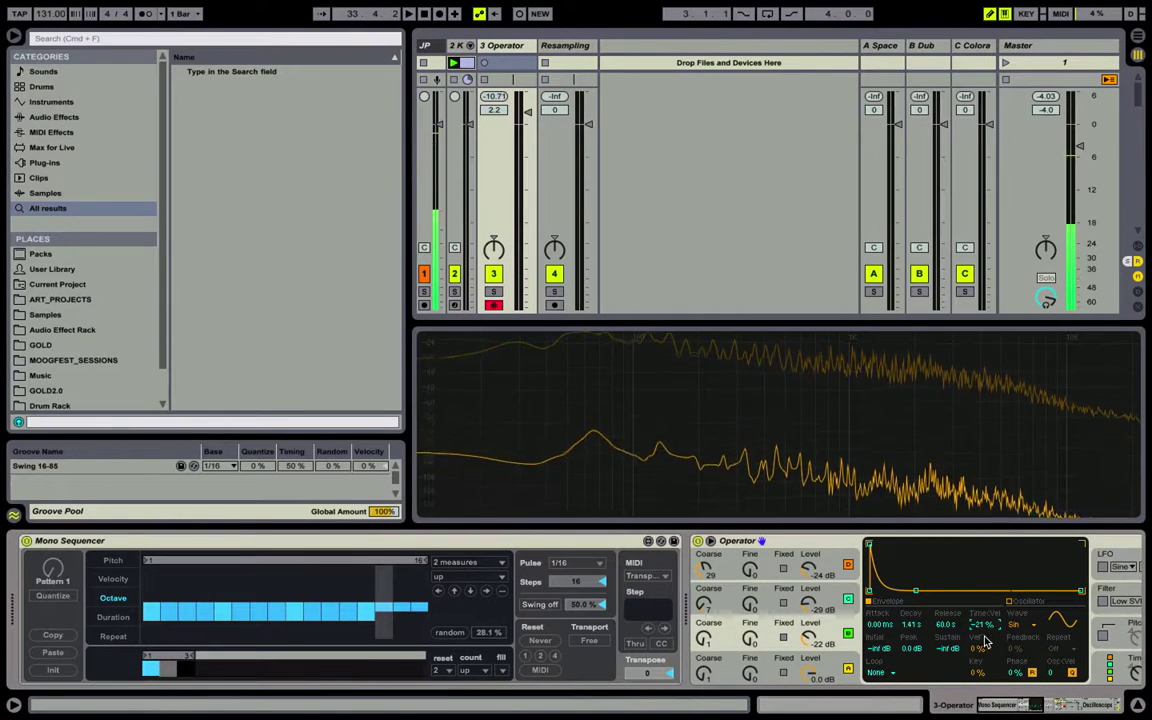
{"action": "left_click", "coordinate": [113, 579]}
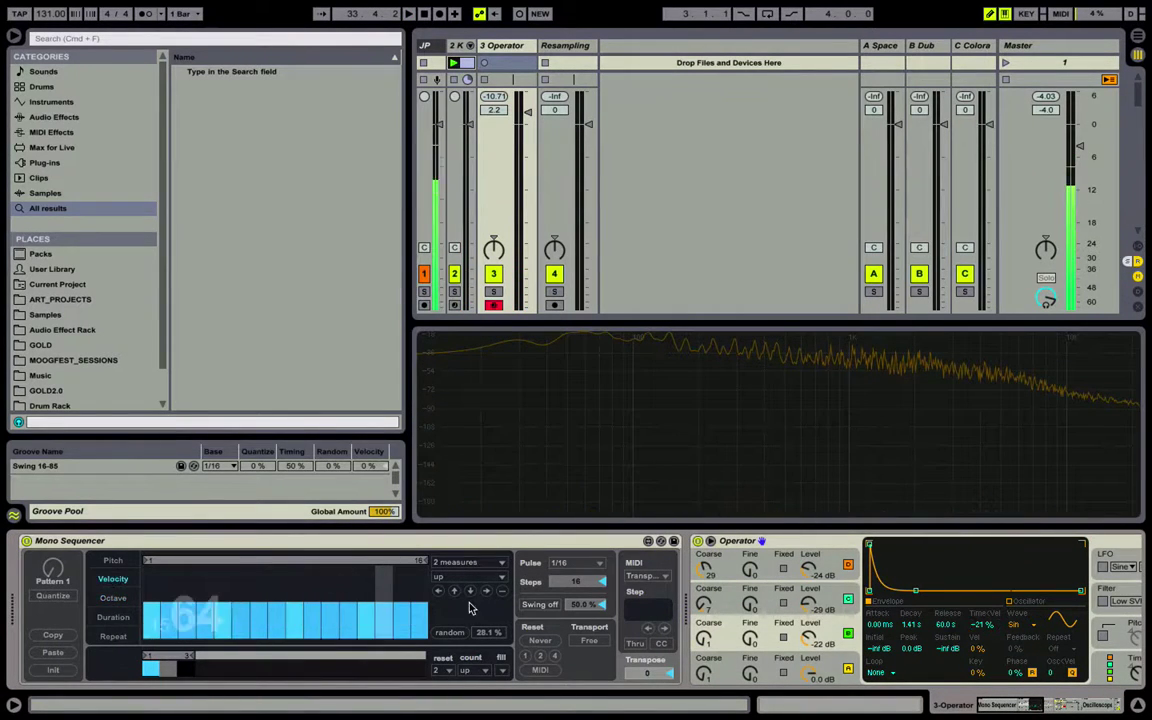
{"action": "left_click", "coordinate": [450, 633]}
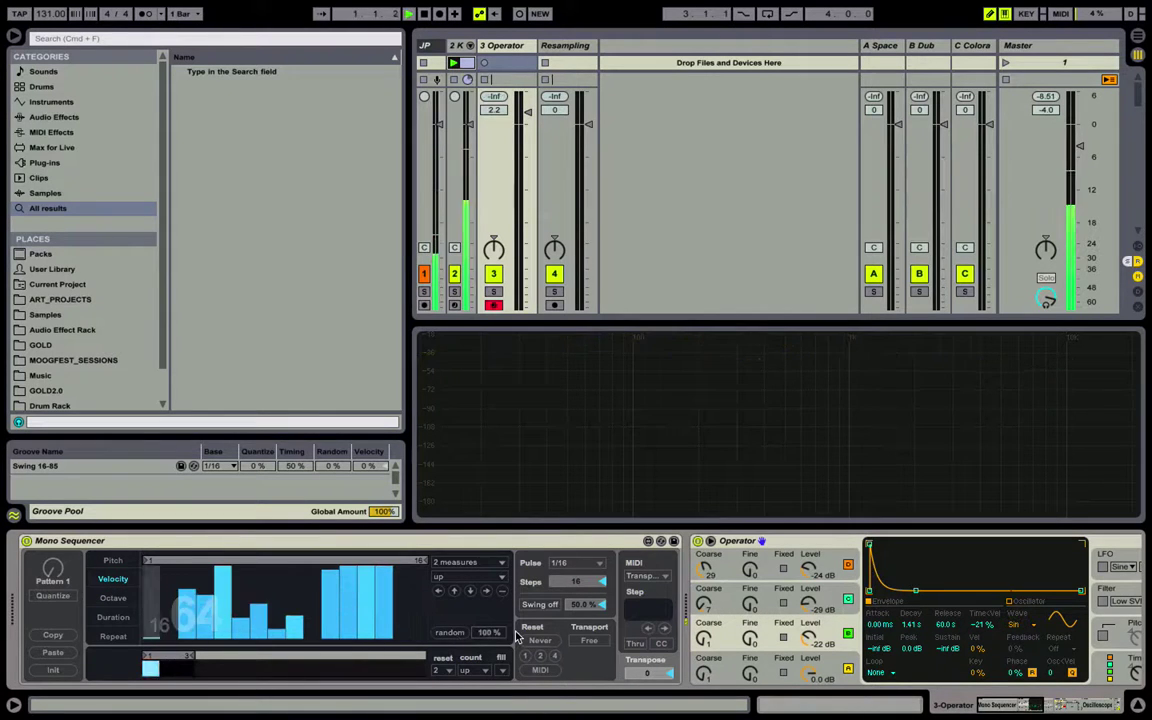
{"action": "key", "text": "space"}
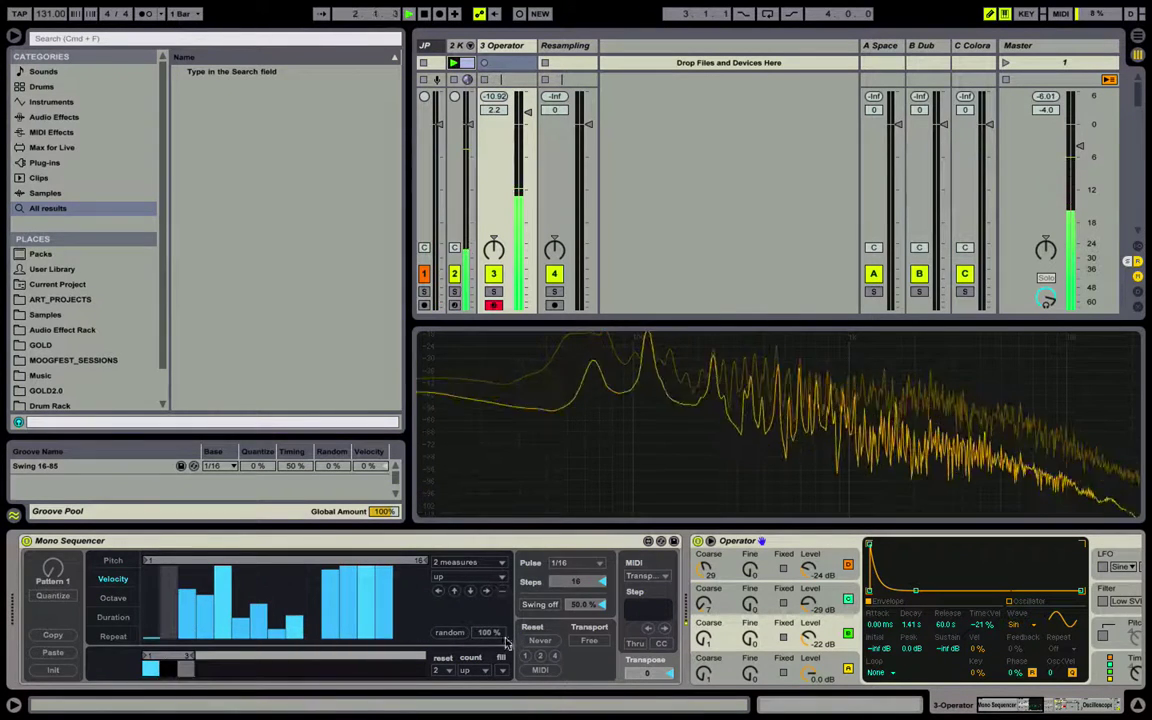
- Set the Vel amount of oscillator C to 0 % and that of oscillator D to -15 %
{"action": "left_click", "coordinate": [817, 673]}
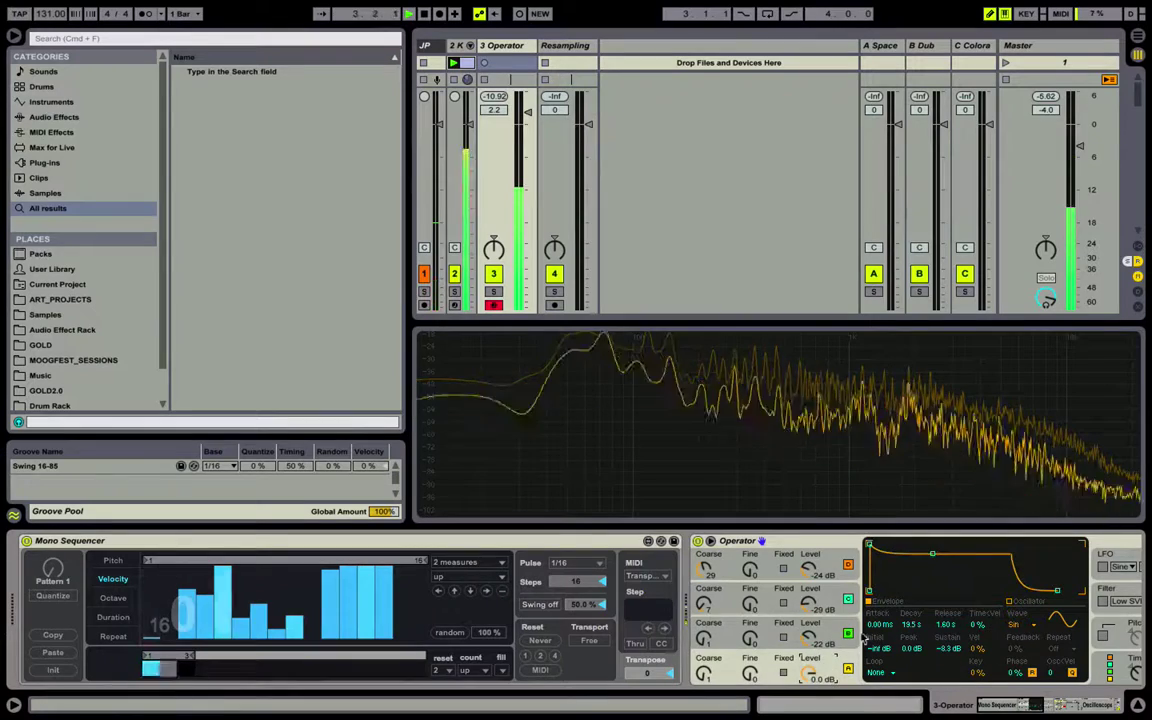
{"action": "left_click", "coordinate": [826, 604]}
{"action": "left_click", "coordinate": [828, 604]}
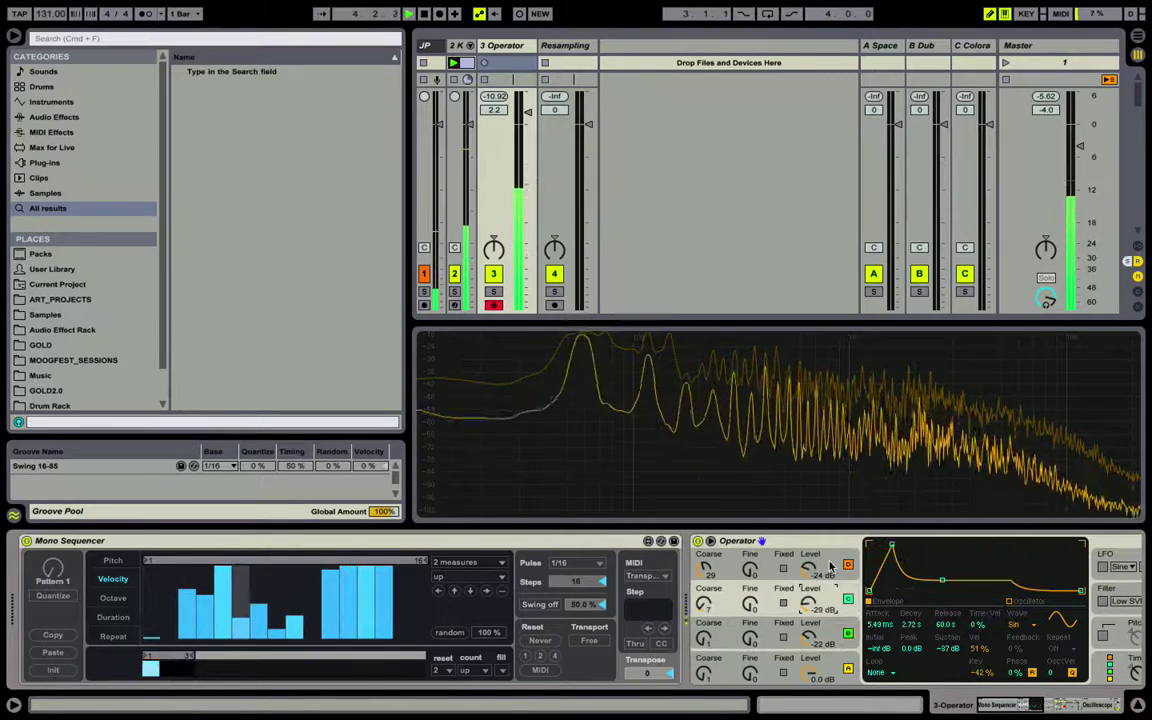
{"action": "key", "text": "Return"}
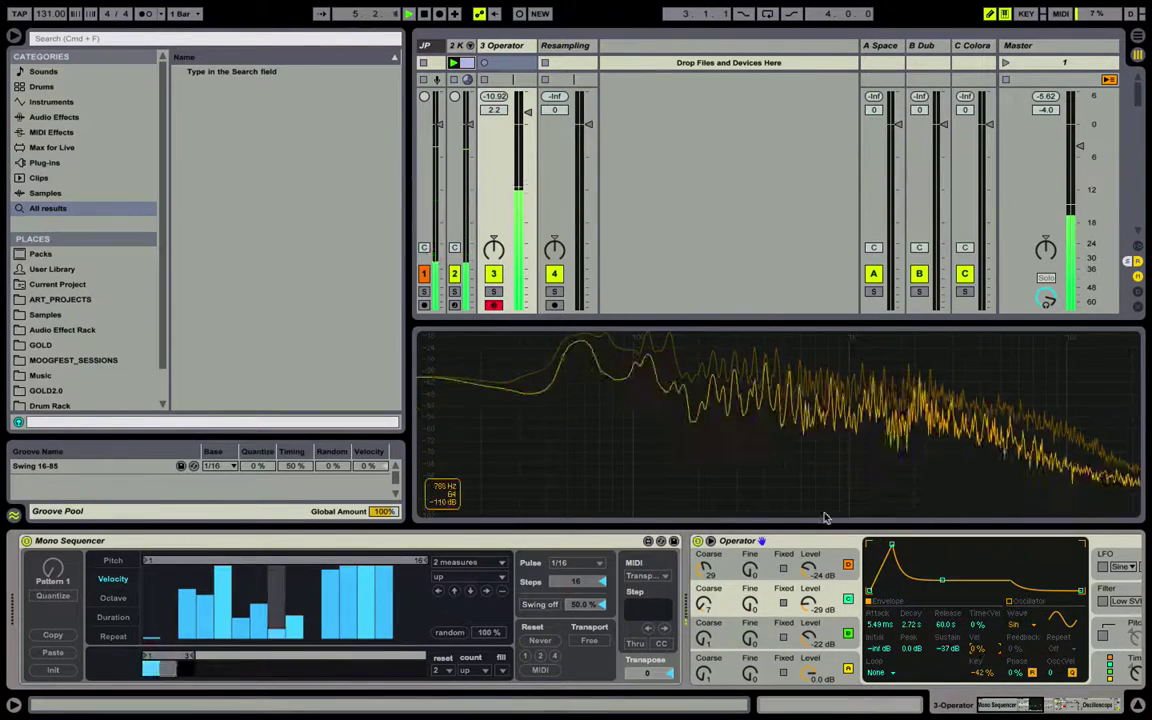
{"action": "left_click", "coordinate": [827, 575]}
{"action": "left_click", "coordinate": [980, 649]}
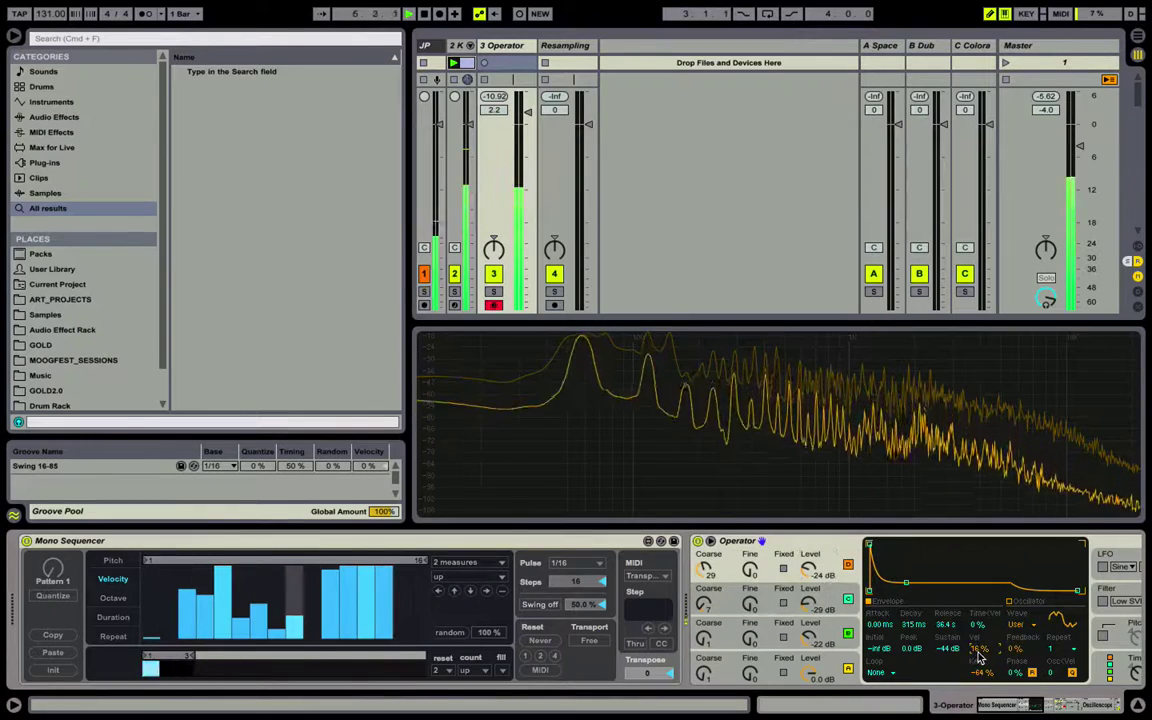
{"action": "key", "text": "Delete"}
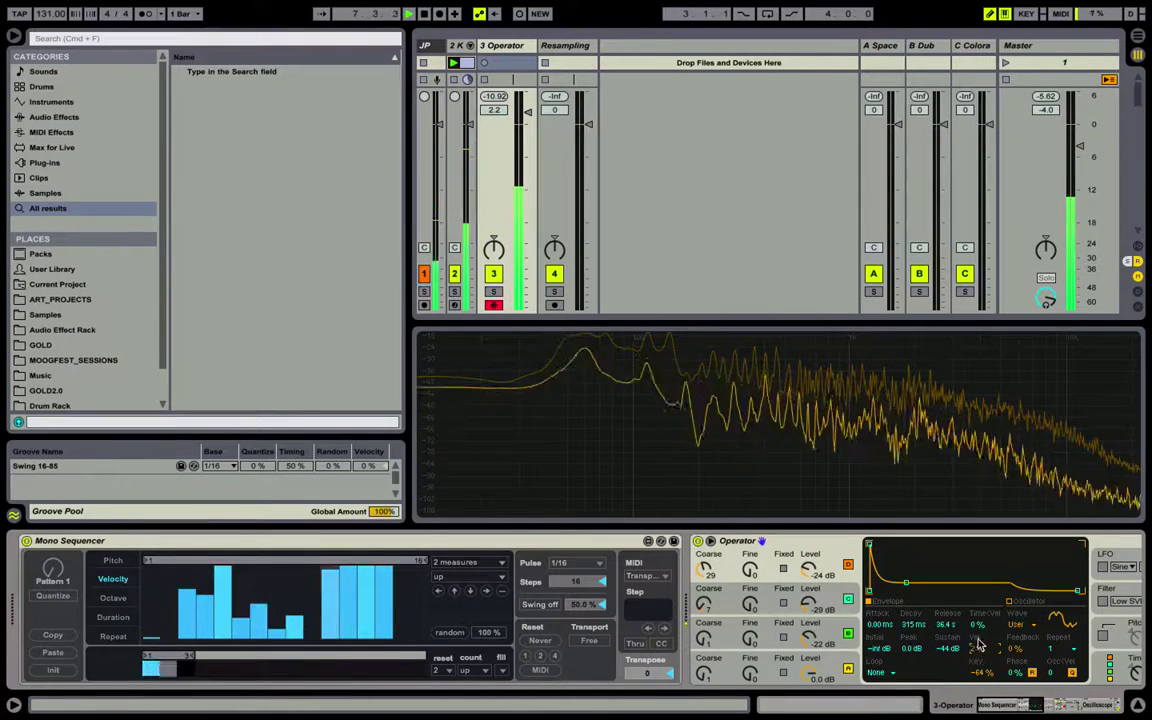
{"action": "type", "text": "-15"}
{"action": "key", "text": "Return"}
- Set oscillator B's Time<Vel to -45 %
{"action": "left_click", "coordinate": [824, 632]}
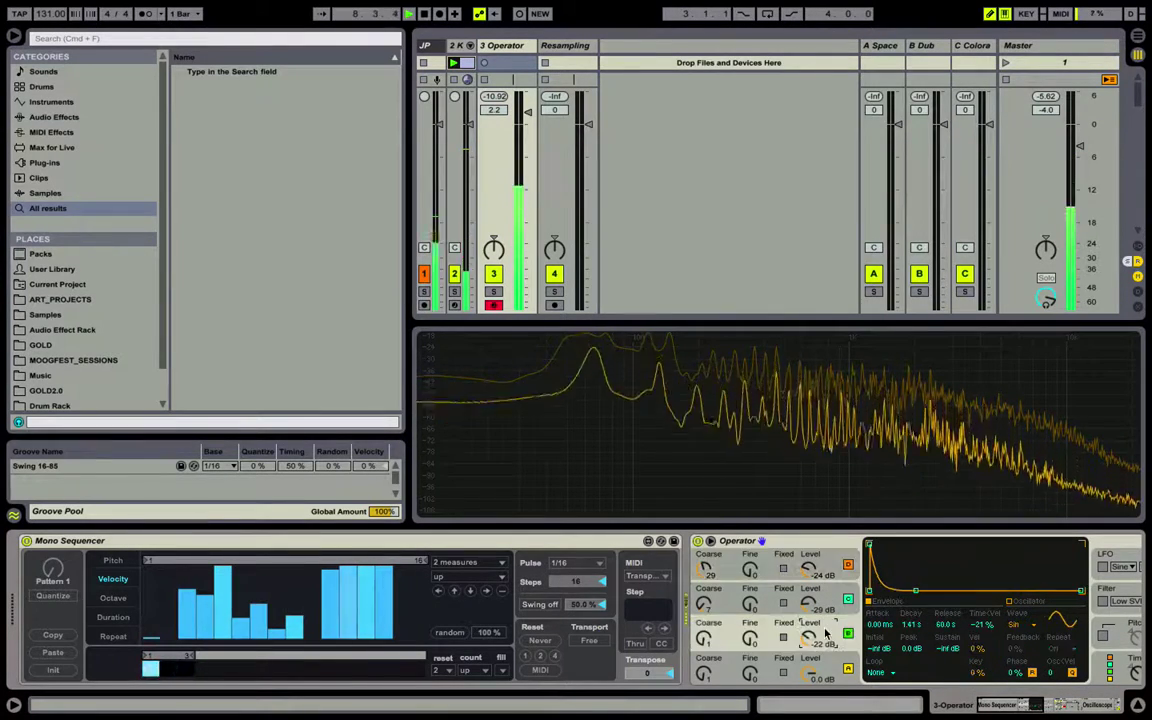
{"action": "left_click", "coordinate": [983, 626]}
{"action": "type", "text": "-45"}
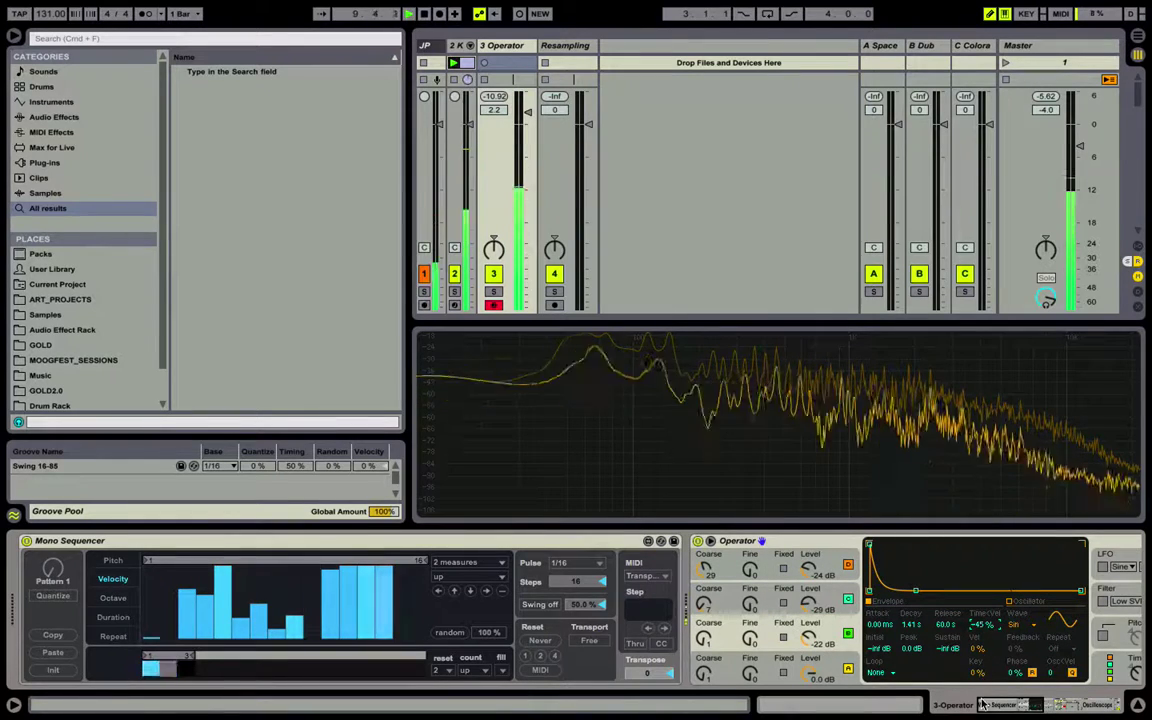
{"action": "key", "text": "Return"}
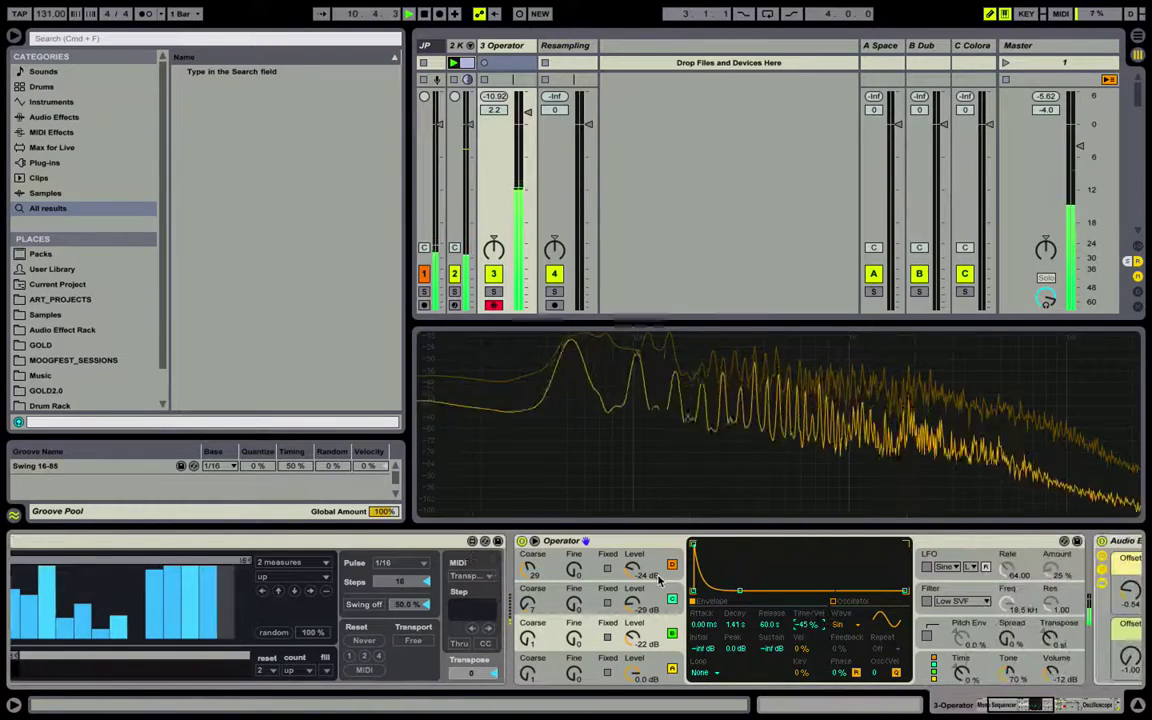
- In Operator's global settings, route Velocity to OSC Crossfade B/D with an Amount A of 100
{"action": "left_click", "coordinate": [932, 671]}
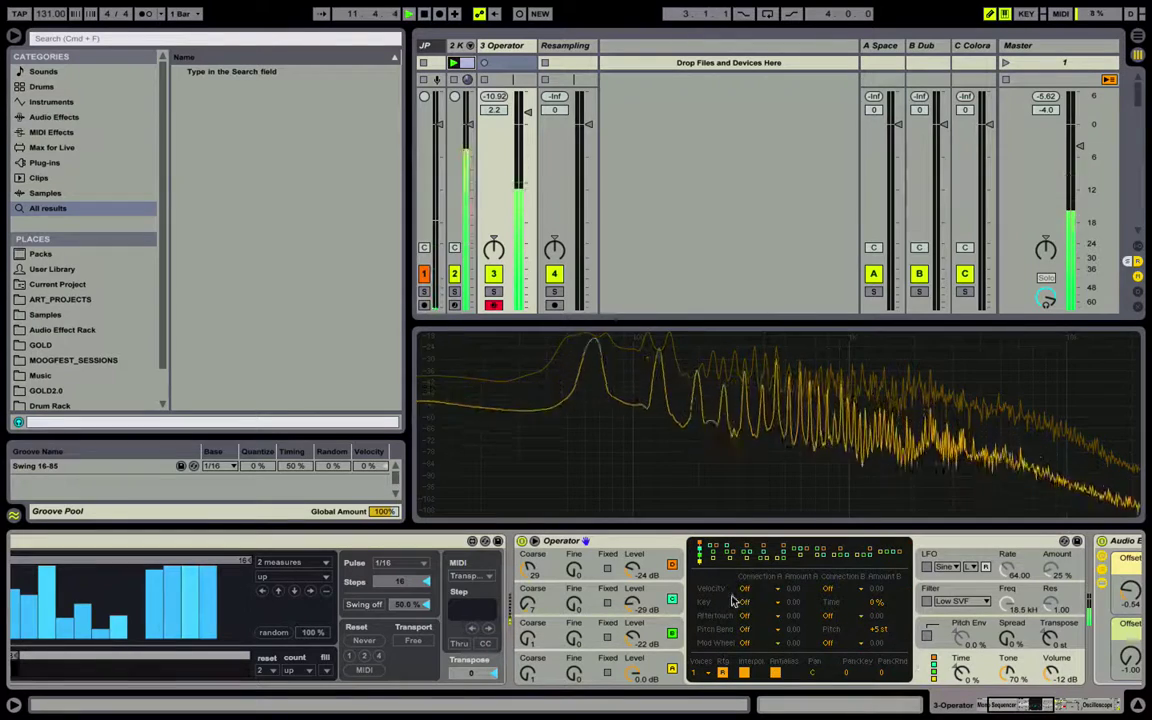
{"action": "left_click", "coordinate": [768, 591]}
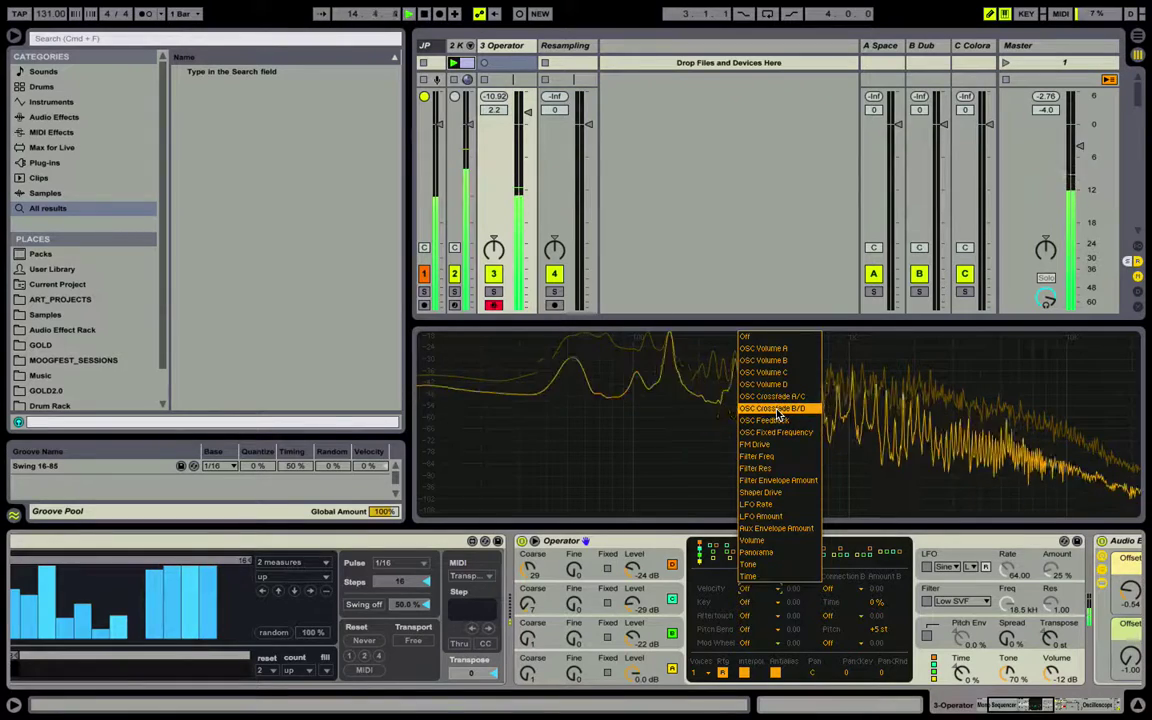
{"action": "left_click", "coordinate": [778, 411]}
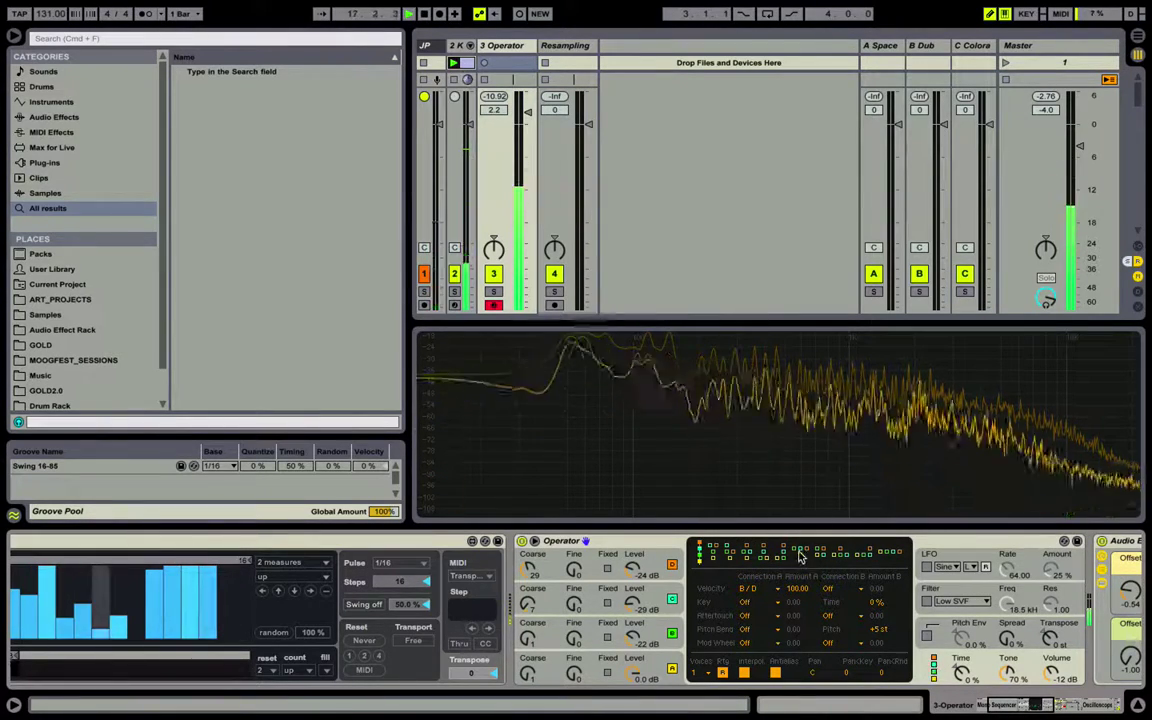
- Switch Operator to a different algorithm and set oscillator D to Level -42 dB and Coarse 22
{"action": "left_click", "coordinate": [597, 569]}
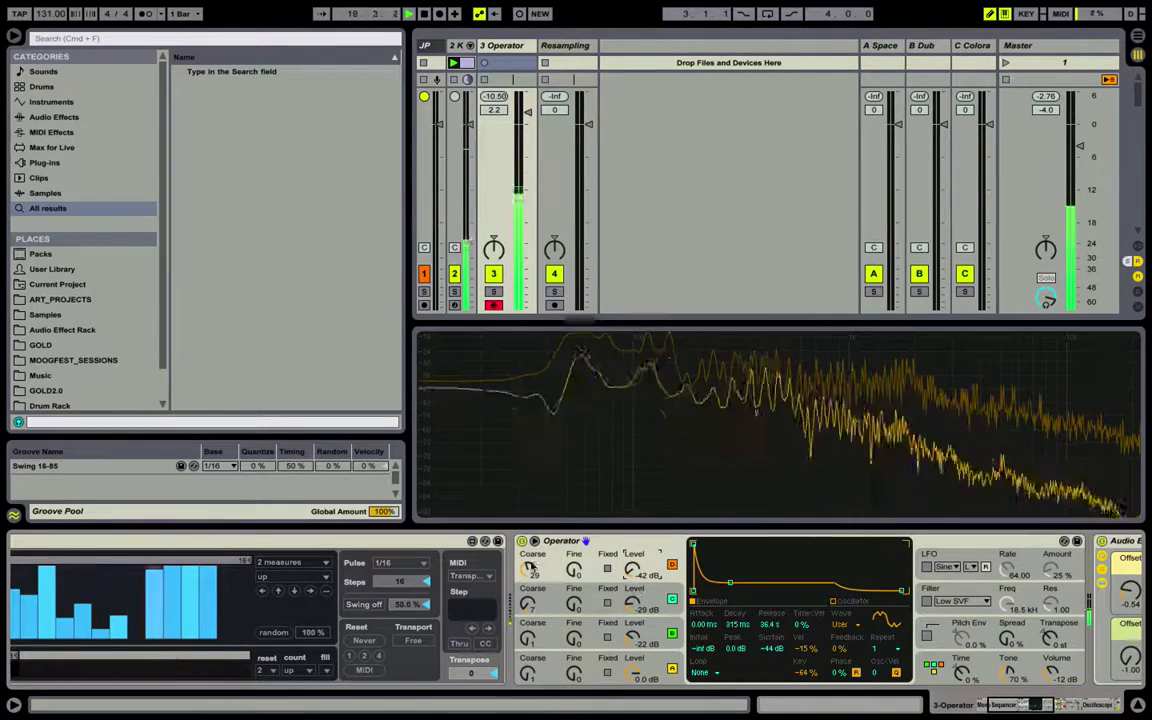
{"action": "left_click_drag", "start_coordinate": [529, 570], "coordinate": [531, 585]}
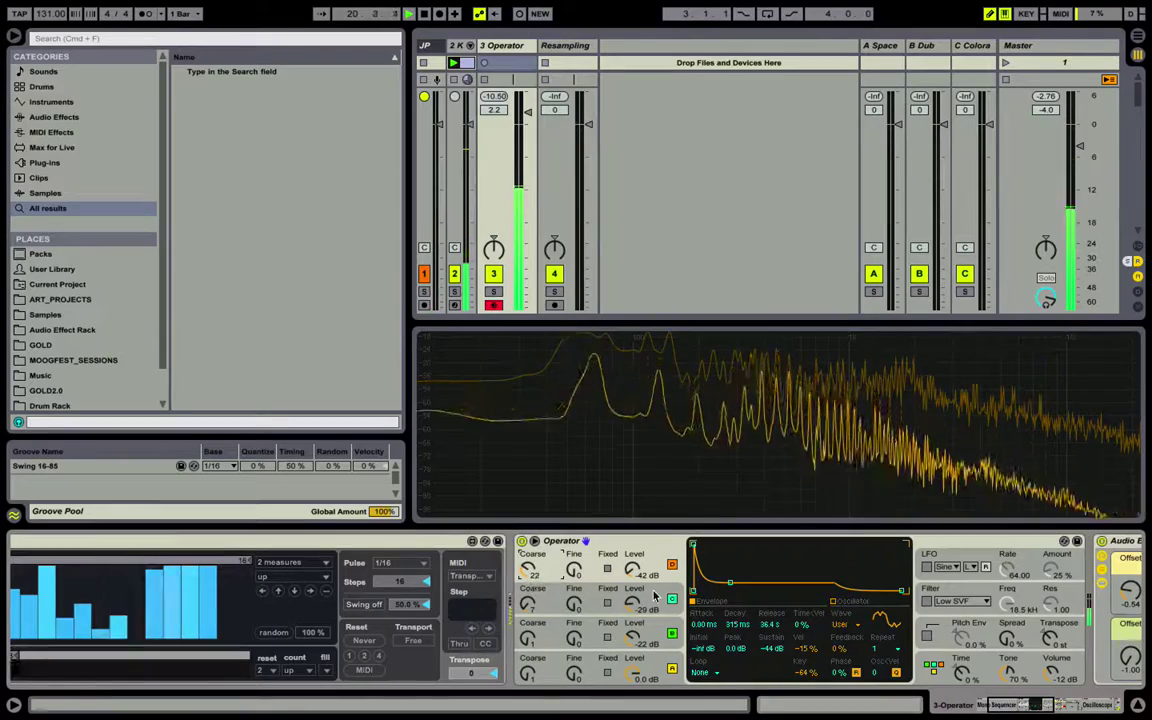
- Set the rack's upper Offset macro to -0.48, the lower Offset to -0.57 and the amount macro to 15, and unfold the Saturator
{"action": "scroll", "coordinate": [600, 600], "scroll_direction": "right", "scroll_amount": 10}
{"action": "scroll", "coordinate": [655, 597], "scroll_direction": "right", "scroll_amount": 1}
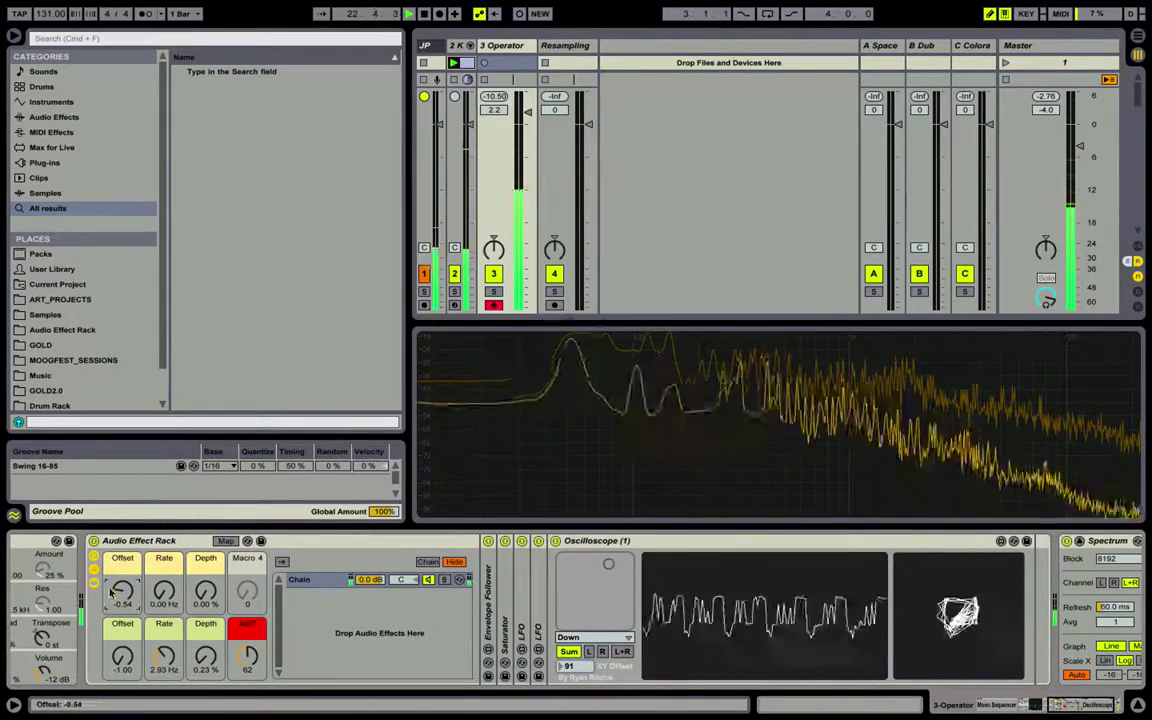
{"action": "mouse_move", "coordinate": [125, 597]}
{"action": "left_mouse_down"}
{"action": "mouse_move", "coordinate": [128, 578]}
{"action": "mouse_move", "coordinate": [127, 598]}
{"action": "left_mouse_up"}
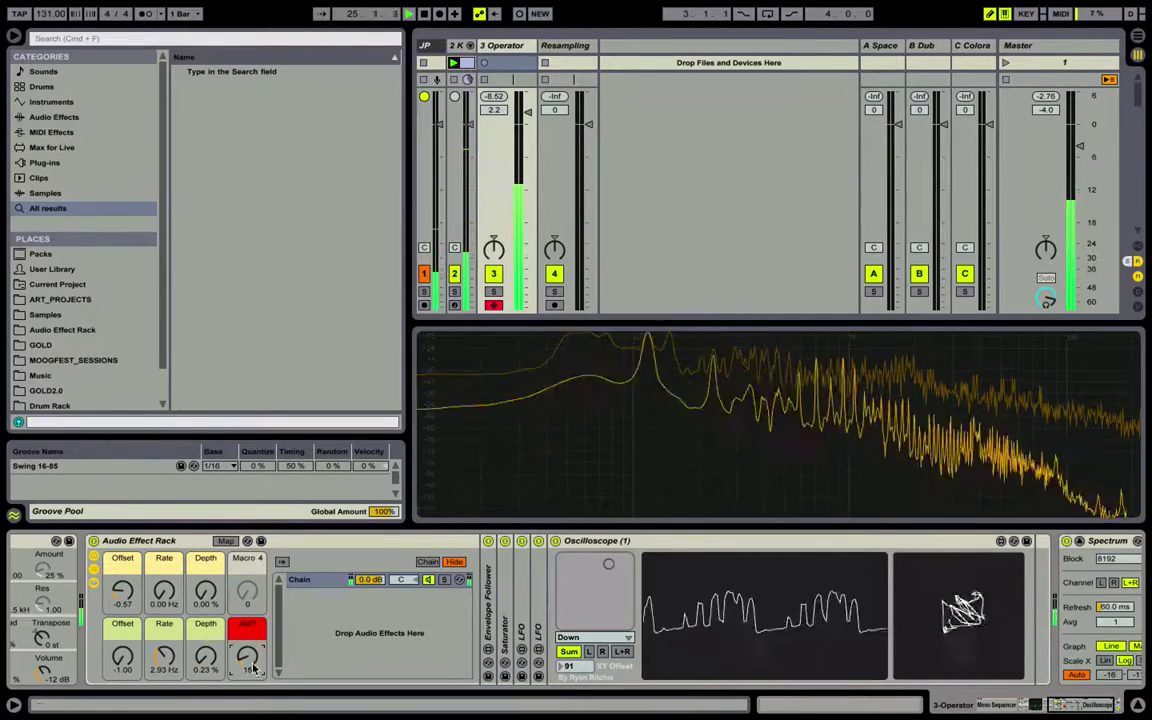
{"action": "mouse_move", "coordinate": [121, 601]}
{"action": "left_mouse_down"}
{"action": "mouse_move", "coordinate": [120, 583]}
{"action": "mouse_move", "coordinate": [122, 602]}
{"action": "left_mouse_up"}
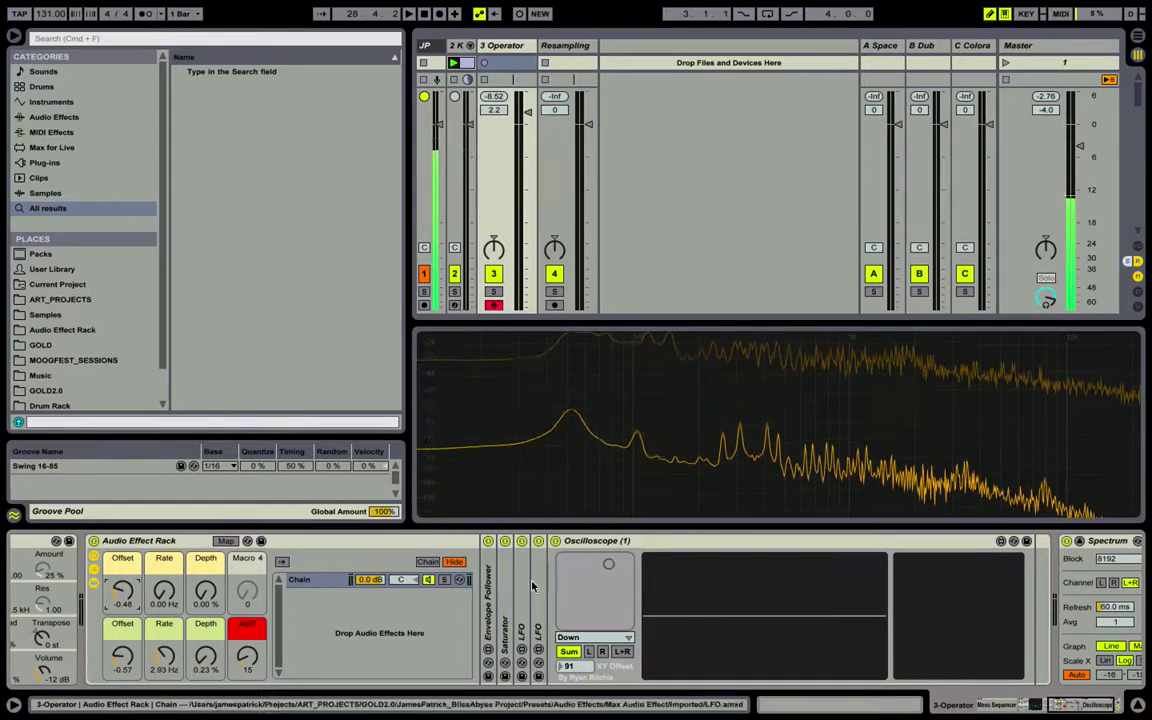
{"action": "double_click", "coordinate": [505, 600]}
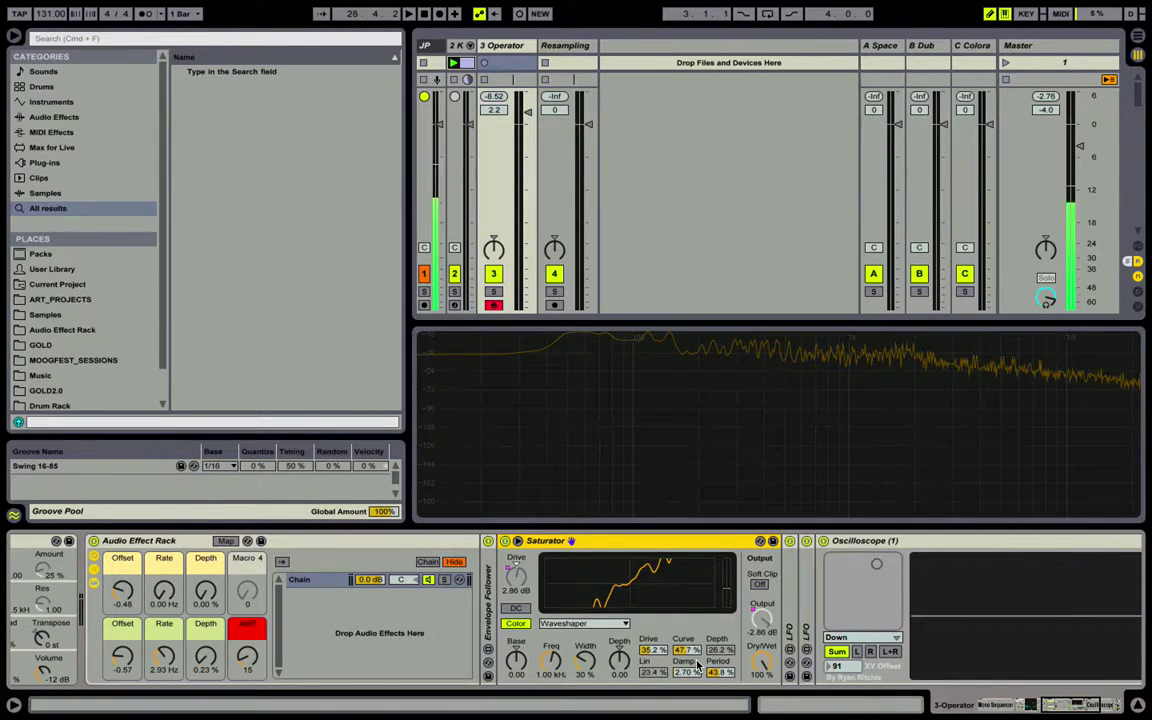
- Show the Mono Sequencer's pitch lane and redraw its steps with wider pitch jumps, auditioning the pattern
{"action": "key", "text": "space"}
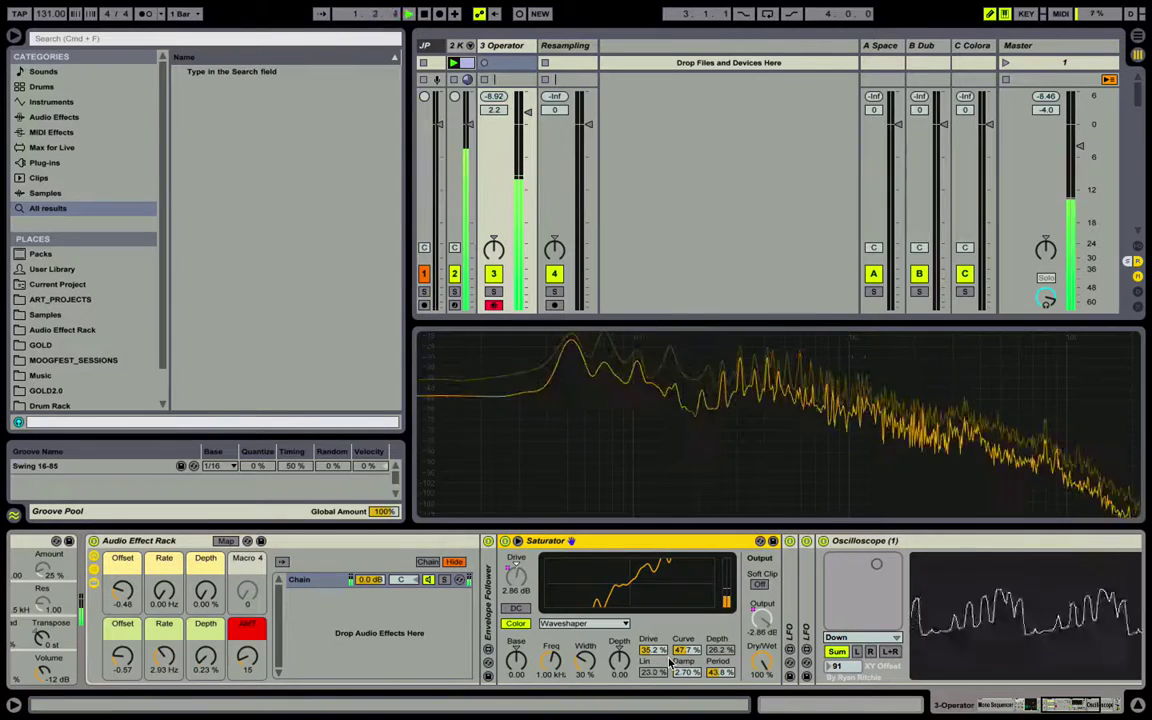
{"action": "key", "text": "space"}
{"action": "scroll", "coordinate": [492, 645], "scroll_direction": "left", "scroll_amount": 15}
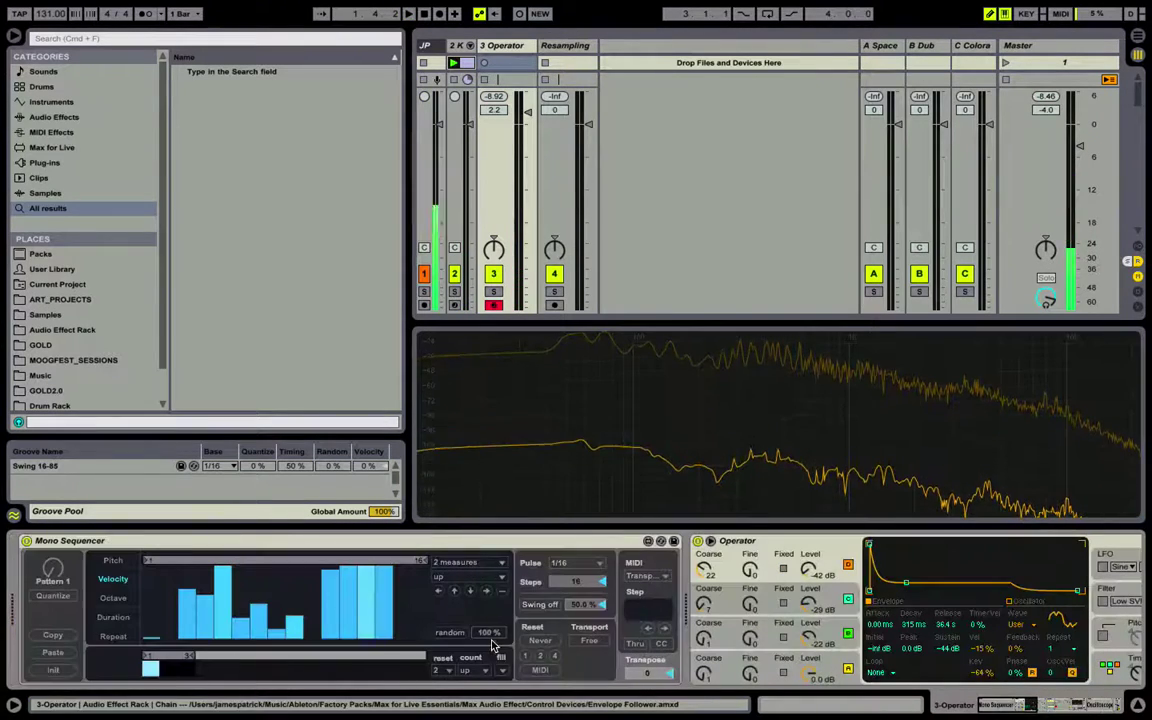
{"action": "left_click", "coordinate": [126, 564]}
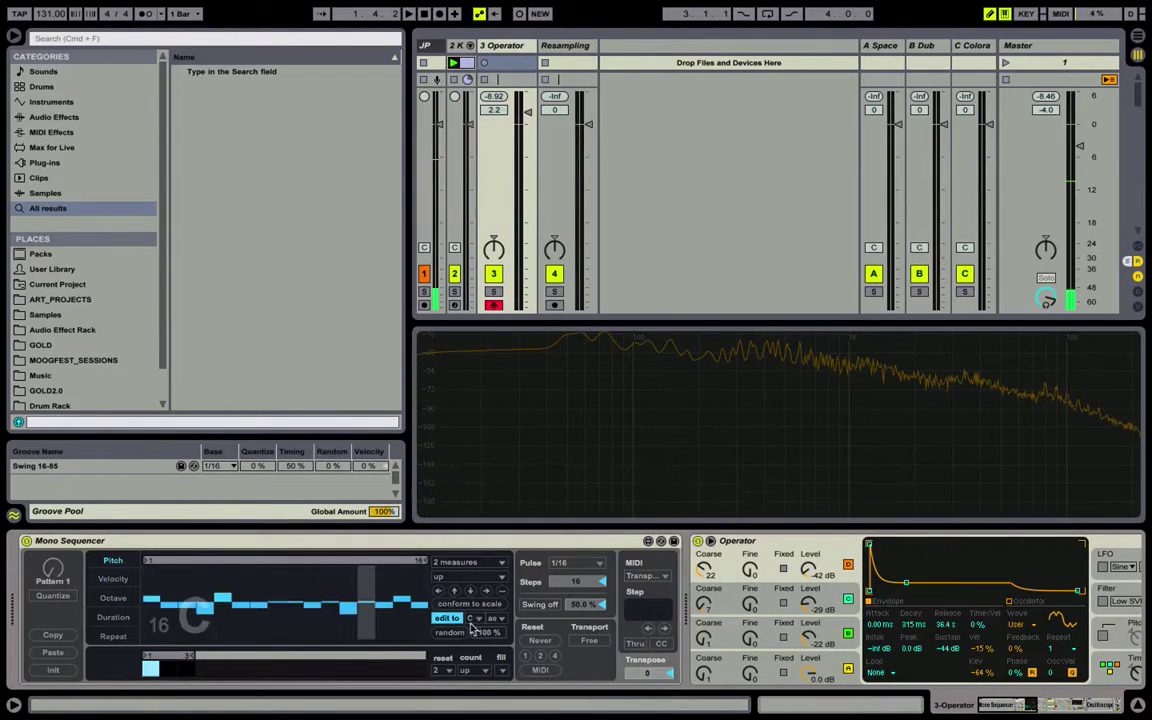
{"action": "key", "text": "space"}
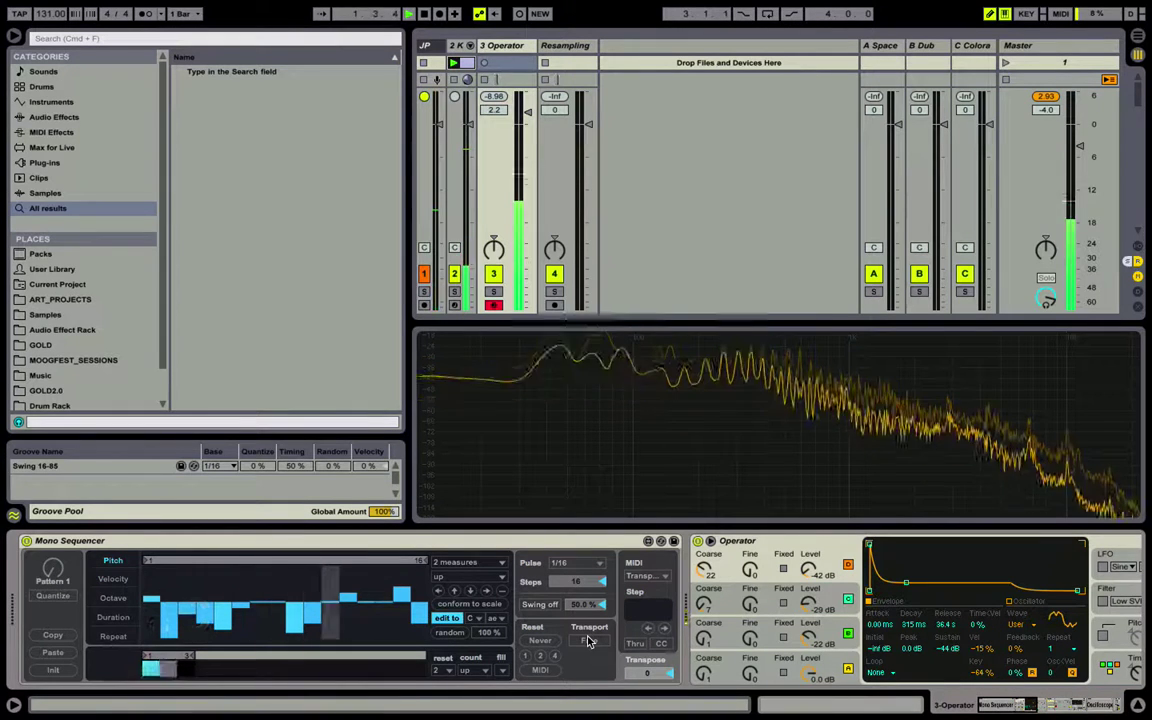
{"action": "key", "text": "space"}
- Shorten the Mono Sequencer's pitch loop to the first five steps and start playback
{"action": "left_click_drag", "start_coordinate": [416, 560], "coordinate": [210, 560]}
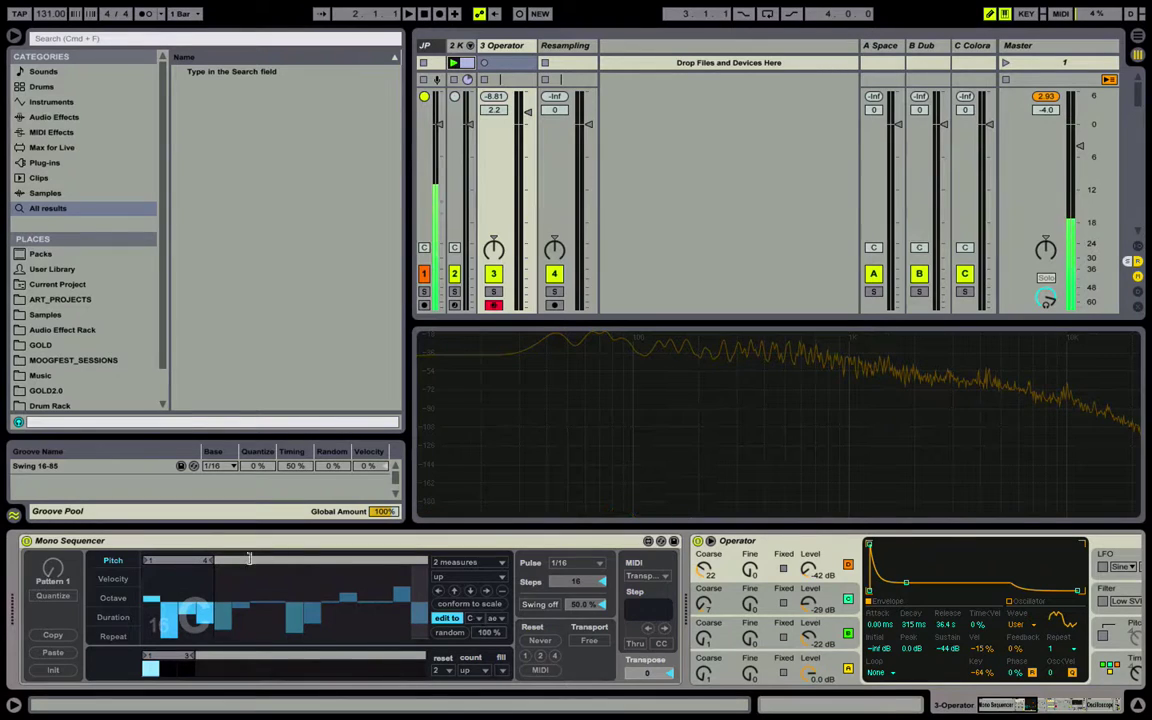
{"action": "left_click", "coordinate": [476, 565]}
{"action": "left_click", "coordinate": [468, 604]}
{"action": "key", "text": "space"}
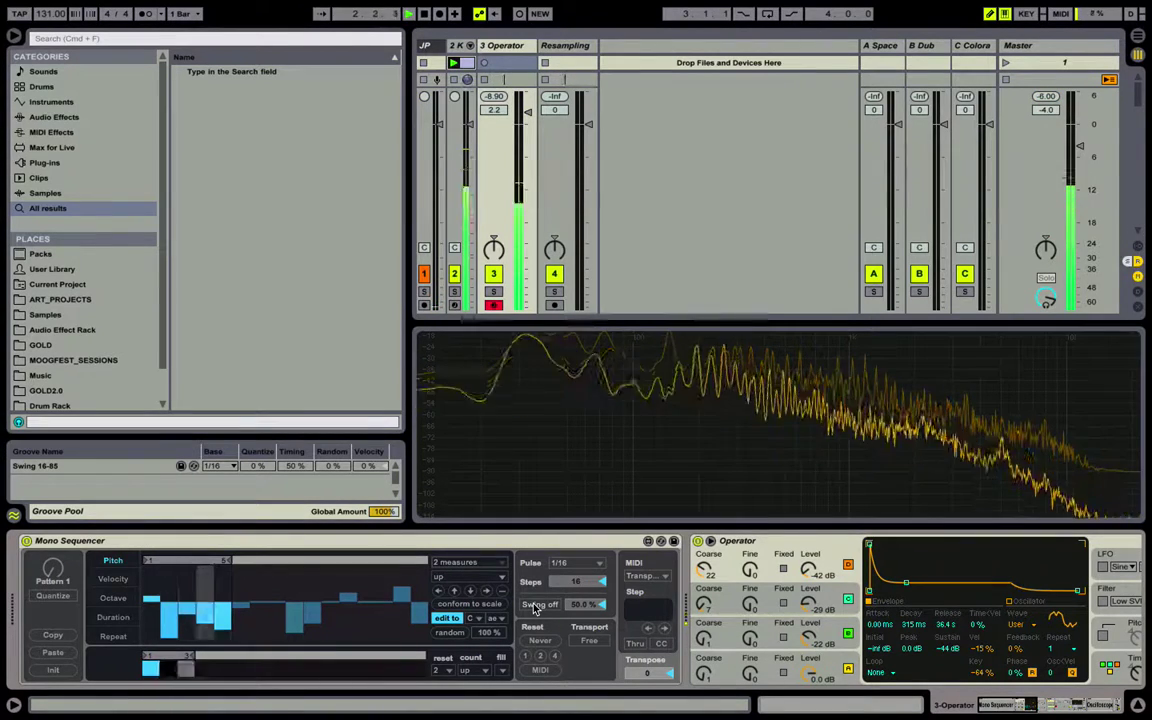
- Extend the pattern sequence loop to seven slots and raise all 16 step durations to about 400
{"action": "left_click_drag", "start_coordinate": [205, 660], "coordinate": [265, 655]}
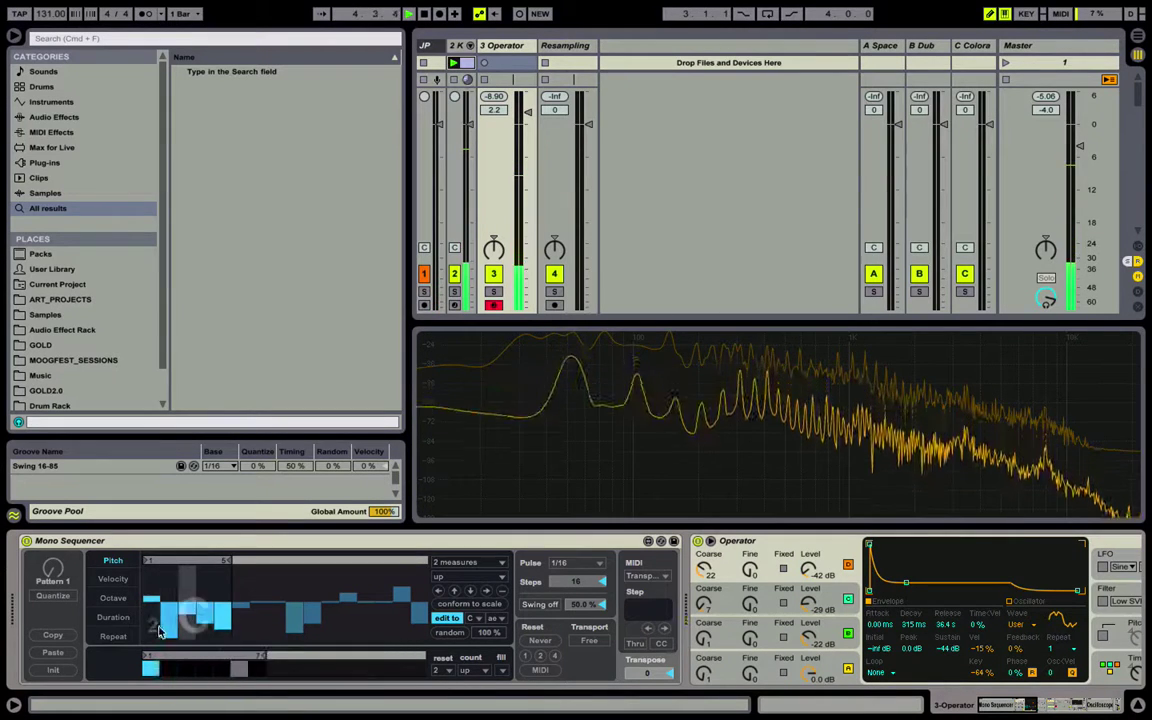
{"action": "left_click", "coordinate": [113, 617]}
{"action": "left_click_drag", "start_coordinate": [152, 572], "coordinate": [424, 570]}
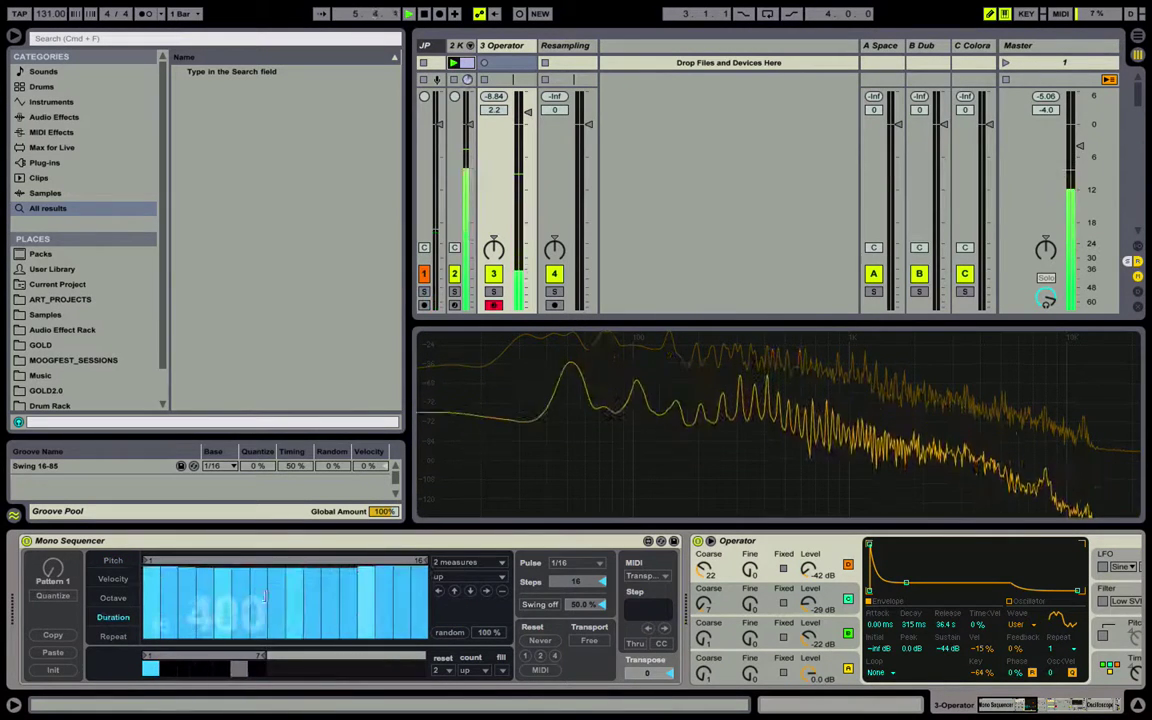
- Draw the Mono Sequencer's repeat steps down to their minimum and limit the pattern sequence loop to three slots
{"action": "left_click", "coordinate": [105, 637]}
{"action": "mouse_move", "coordinate": [194, 616]}
{"action": "left_mouse_down"}
{"action": "mouse_move", "coordinate": [185, 625]}
{"action": "mouse_move", "coordinate": [424, 636]}
{"action": "mouse_move", "coordinate": [416, 612]}
{"action": "mouse_move", "coordinate": [175, 616]}
{"action": "mouse_move", "coordinate": [406, 595]}
{"action": "mouse_move", "coordinate": [454, 614]}
{"action": "mouse_move", "coordinate": [133, 619]}
{"action": "mouse_move", "coordinate": [510, 702]}
{"action": "left_mouse_up"}
{"action": "left_click_drag", "start_coordinate": [261, 656], "coordinate": [195, 657]}
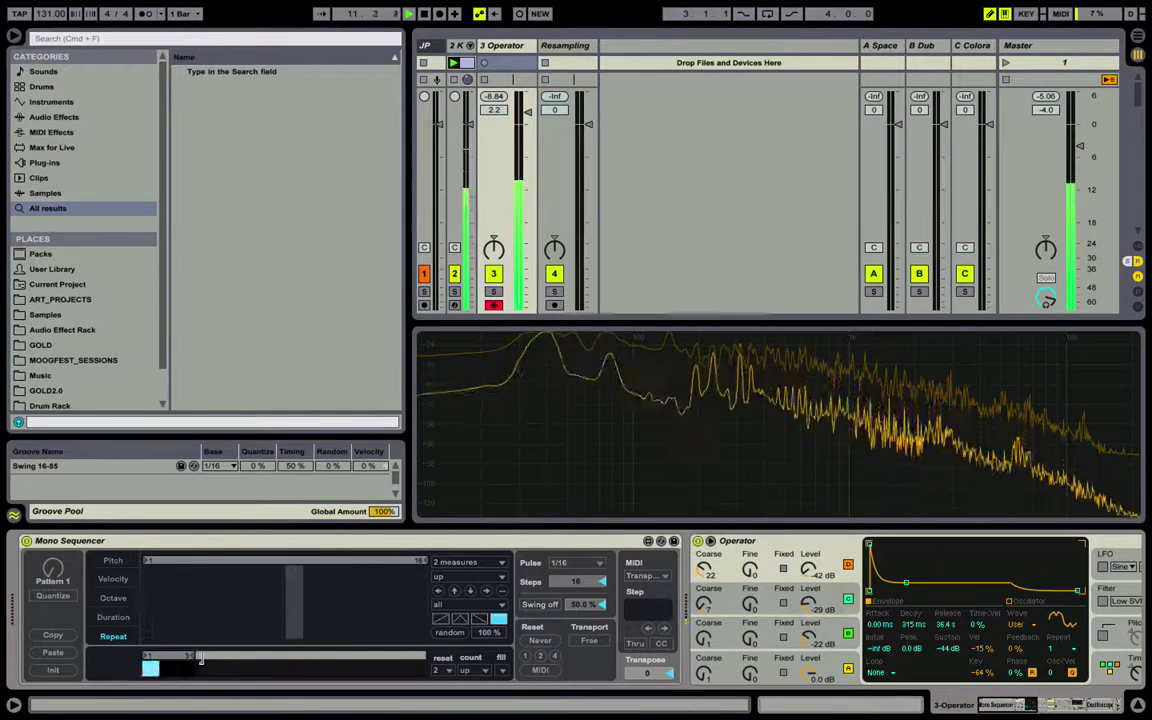
- Redraw the step durations after the first at varied lengths, rising to their longest around steps 13 to 15
{"action": "left_click", "coordinate": [113, 617]}
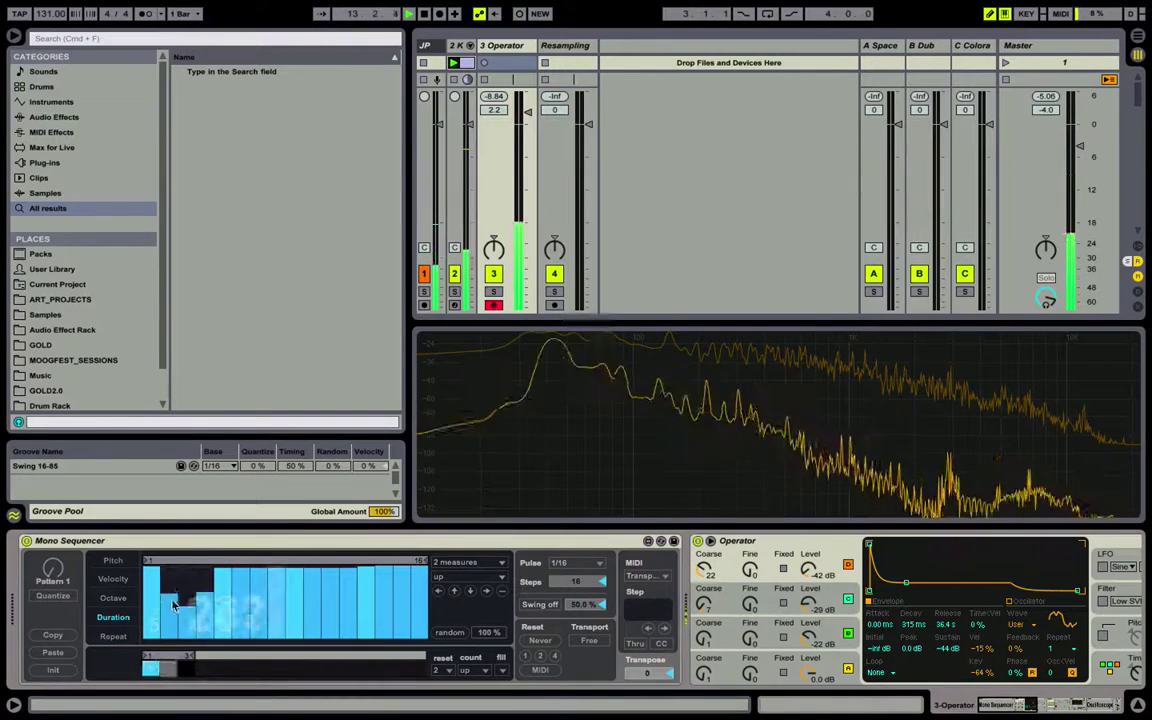
{"action": "left_click_drag", "start_coordinate": [173, 605], "coordinate": [479, 598]}
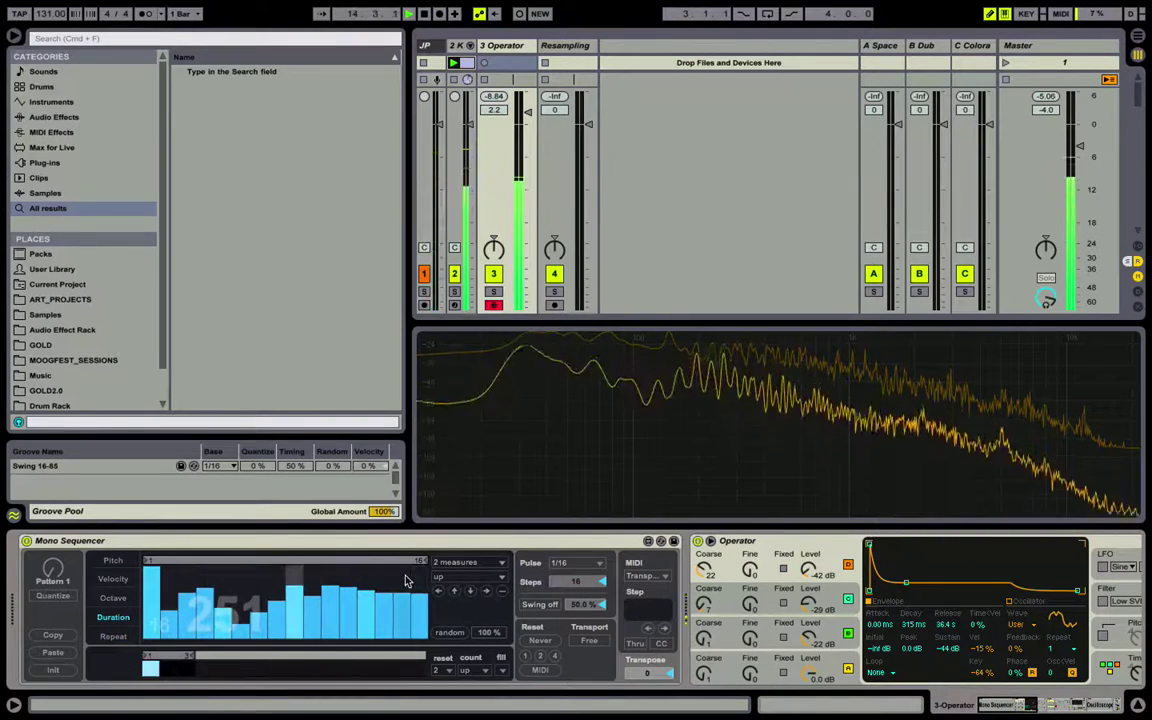
{"action": "left_click_drag", "start_coordinate": [404, 574], "coordinate": [363, 568]}
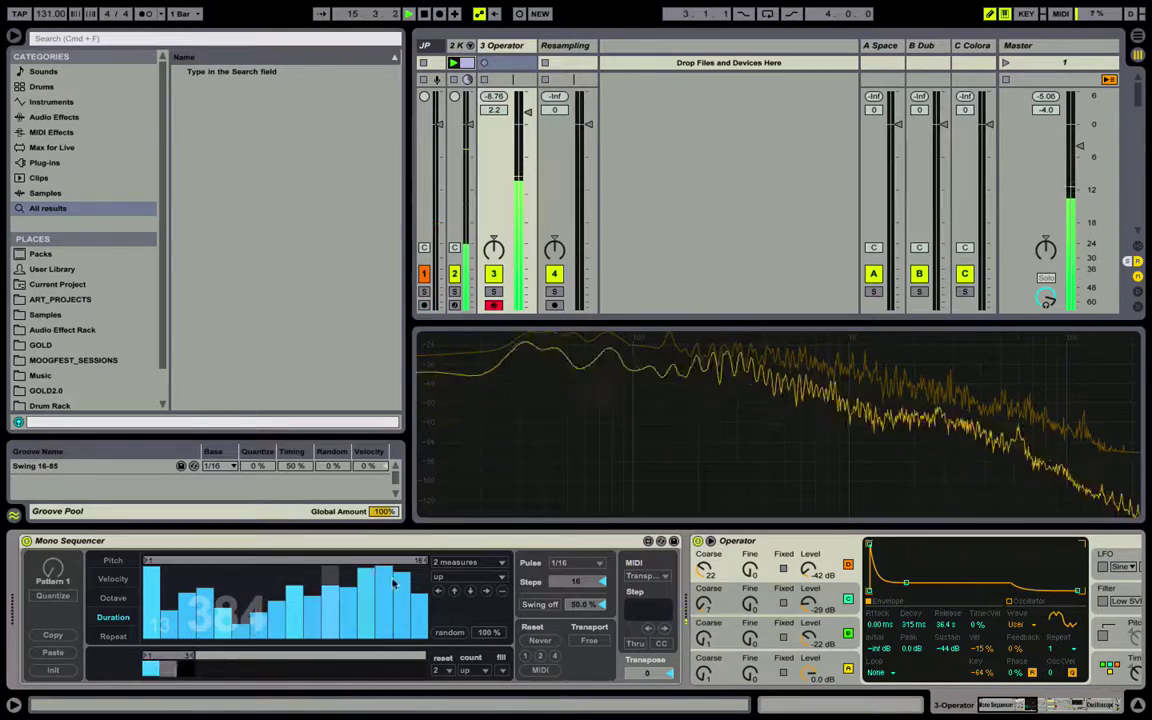
- Adjust Operator's glide time and set the oscillator levels to -20 dB for C and -41 dB for D
{"action": "scroll", "coordinate": [700, 578], "scroll_direction": "right", "scroll_amount": 10}
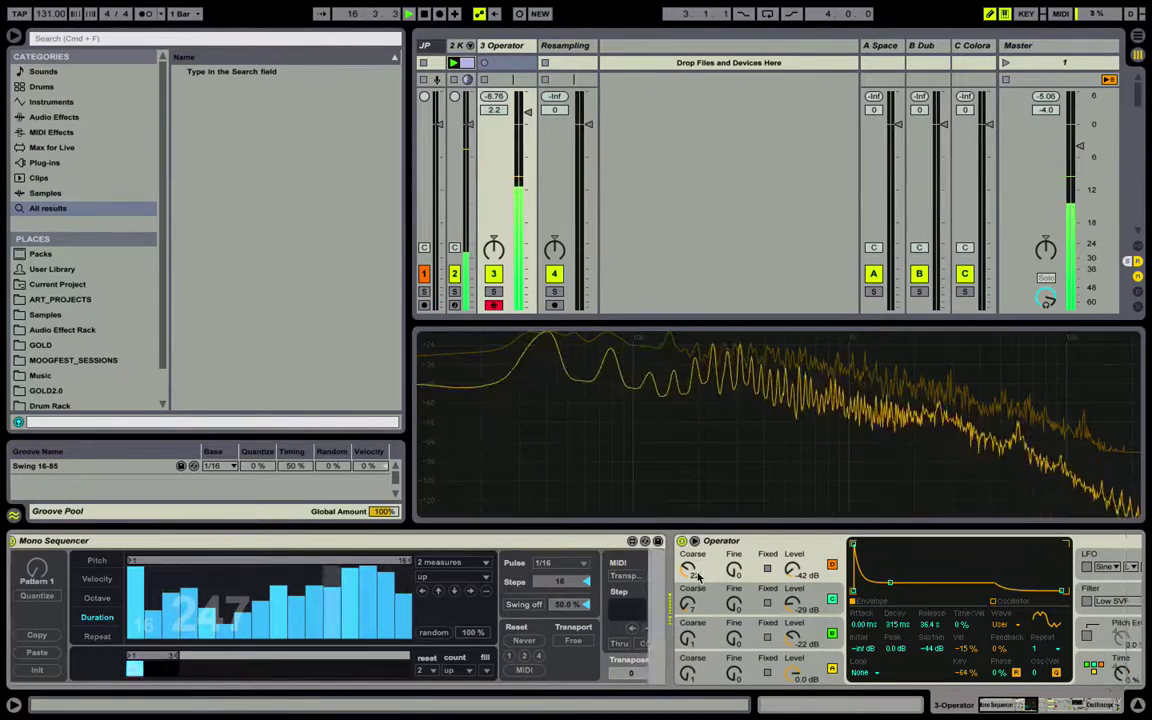
{"action": "scroll", "coordinate": [700, 578], "scroll_direction": "left", "scroll_amount": 10}
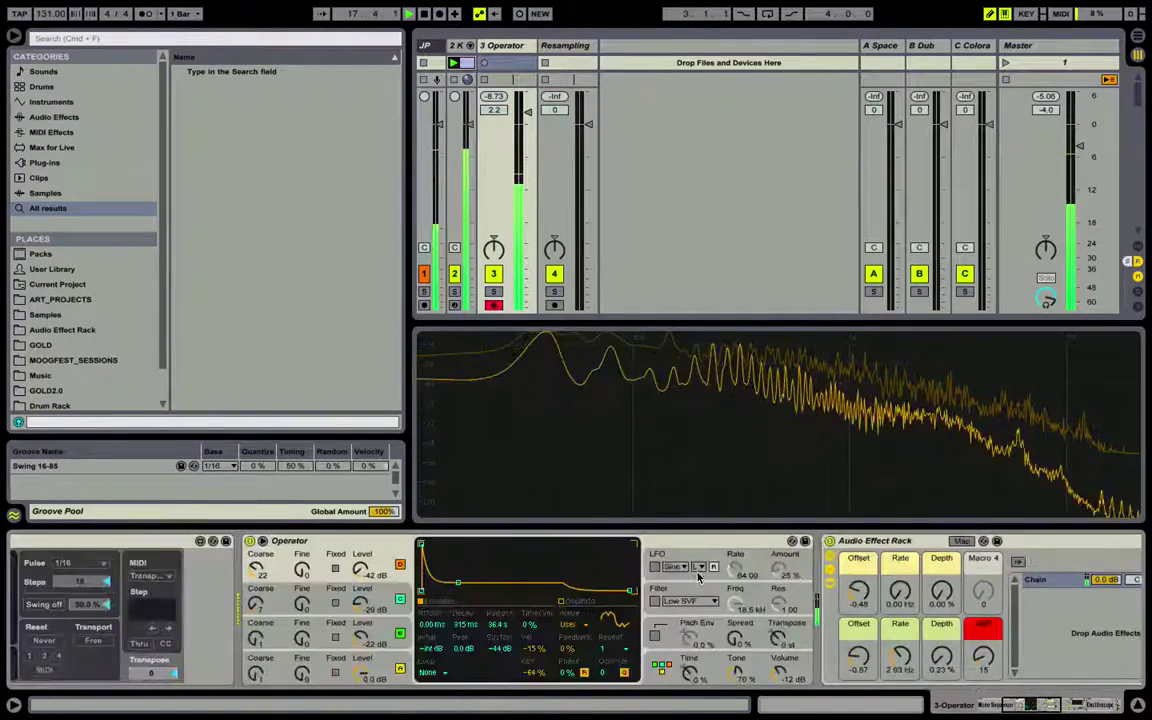
{"action": "left_click_drag", "start_coordinate": [705, 673], "coordinate": [705, 669]}
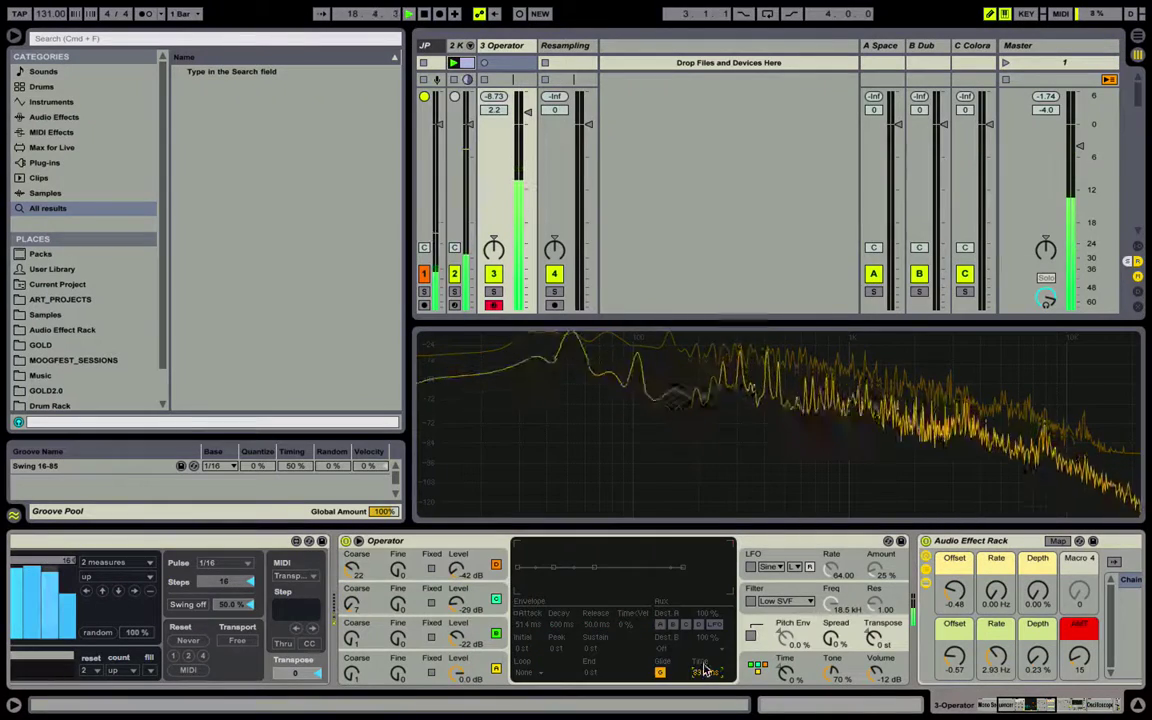
{"action": "left_click", "coordinate": [456, 596]}
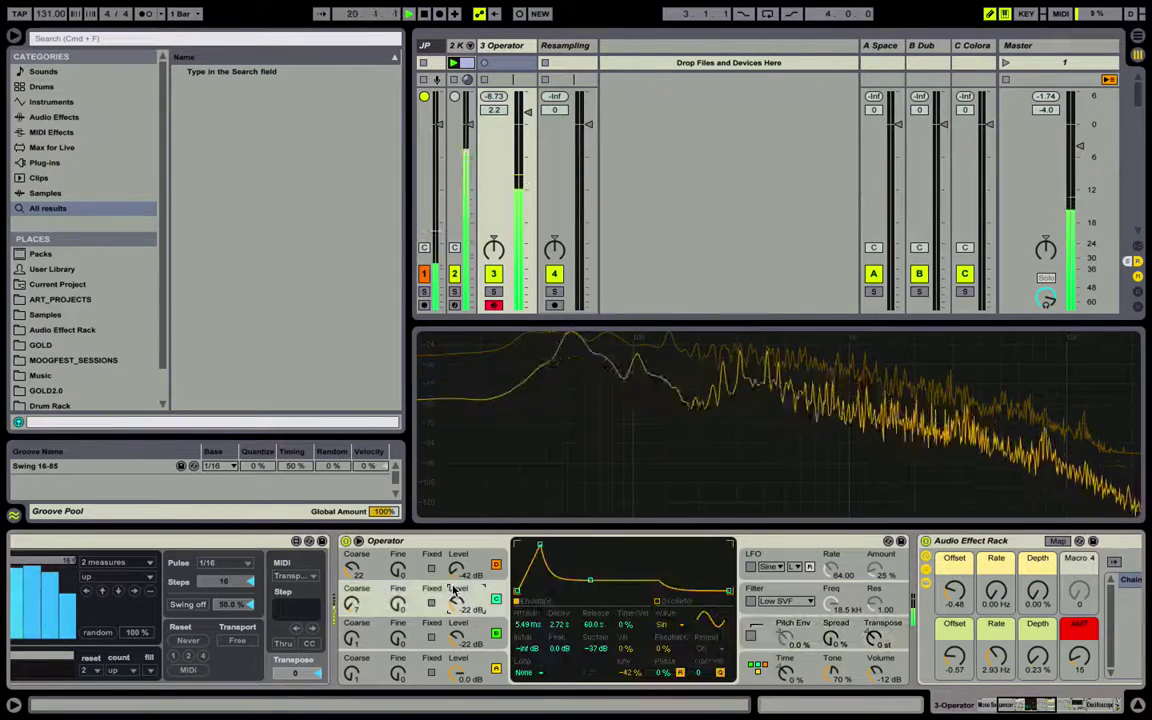
{"action": "left_click", "coordinate": [455, 568]}
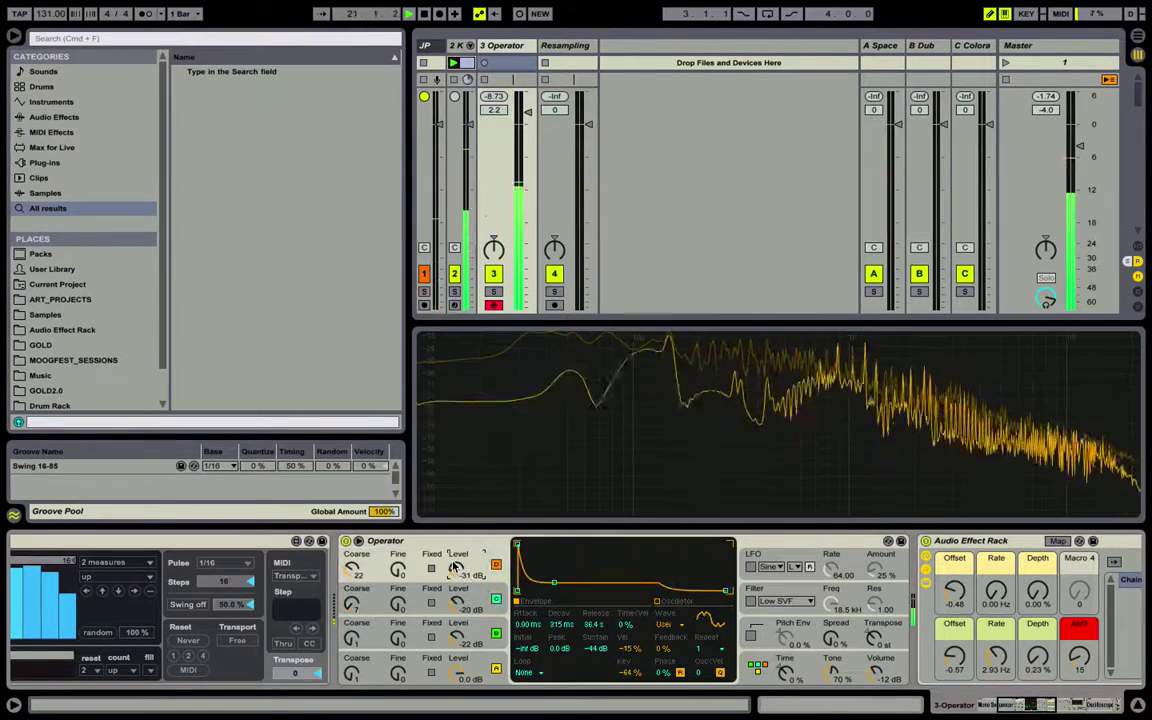
- Switch off Operator's oscillators D, C and B and play the pattern with only oscillator A
{"action": "scroll", "coordinate": [560, 586], "scroll_direction": "right", "scroll_amount": 10}
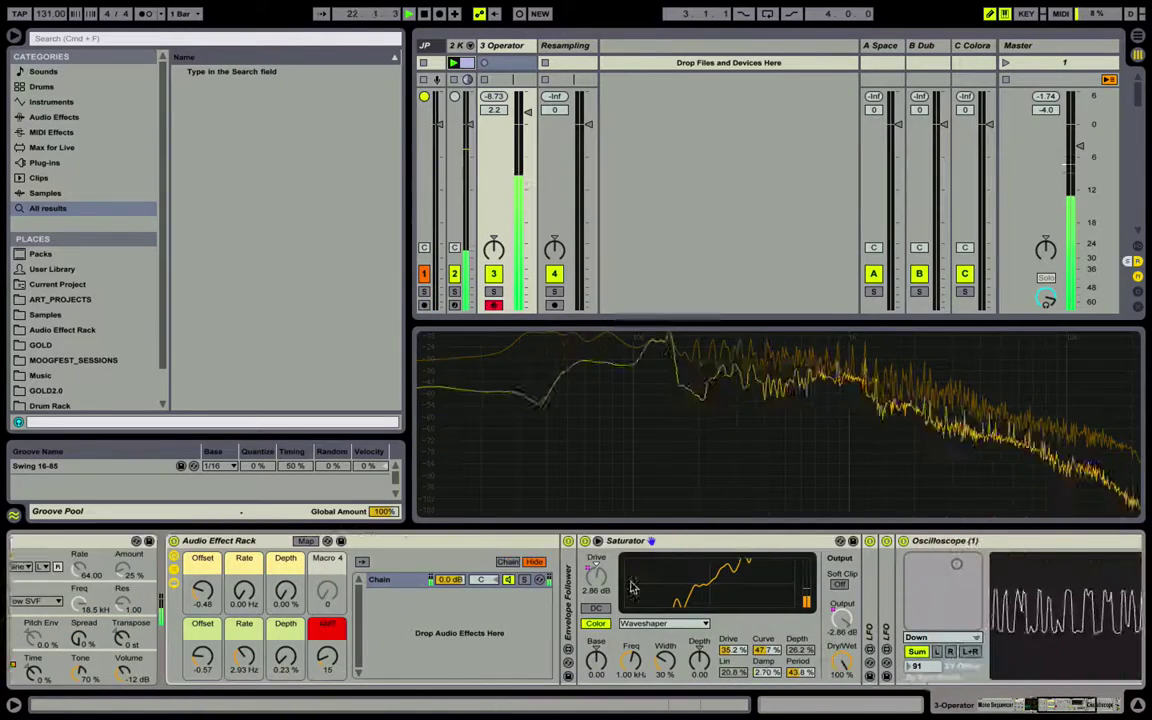
{"action": "key", "text": "space"}
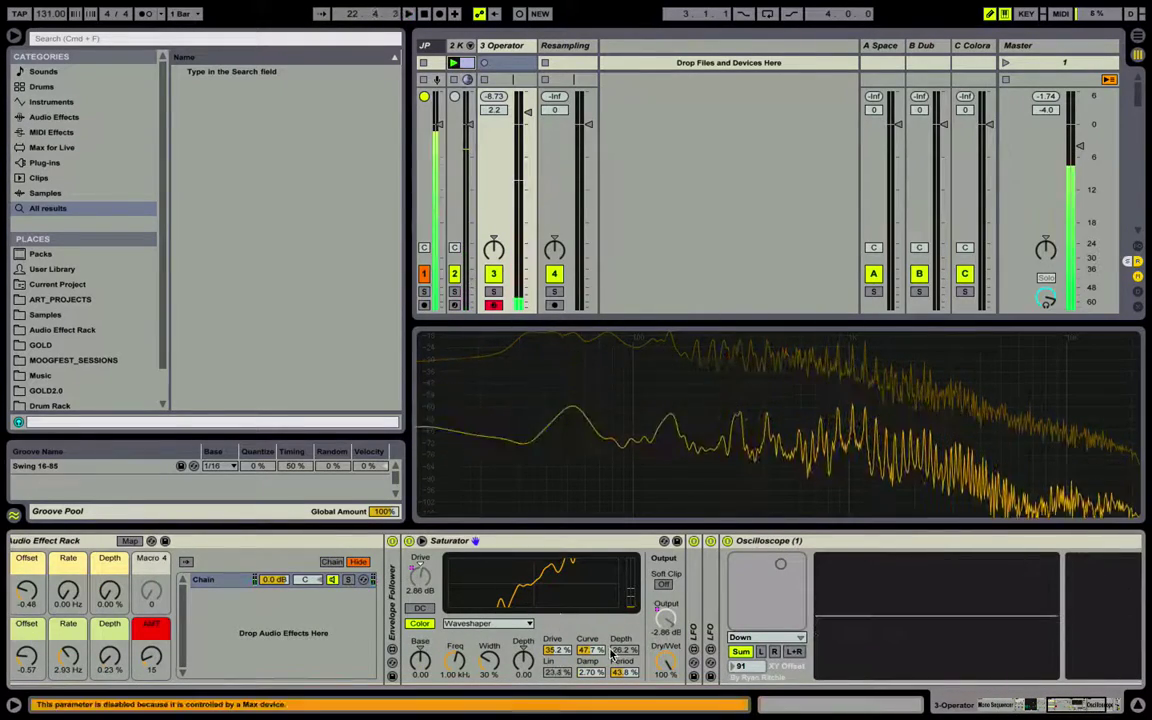
{"action": "scroll", "coordinate": [478, 662], "scroll_direction": "left", "scroll_amount": 3}
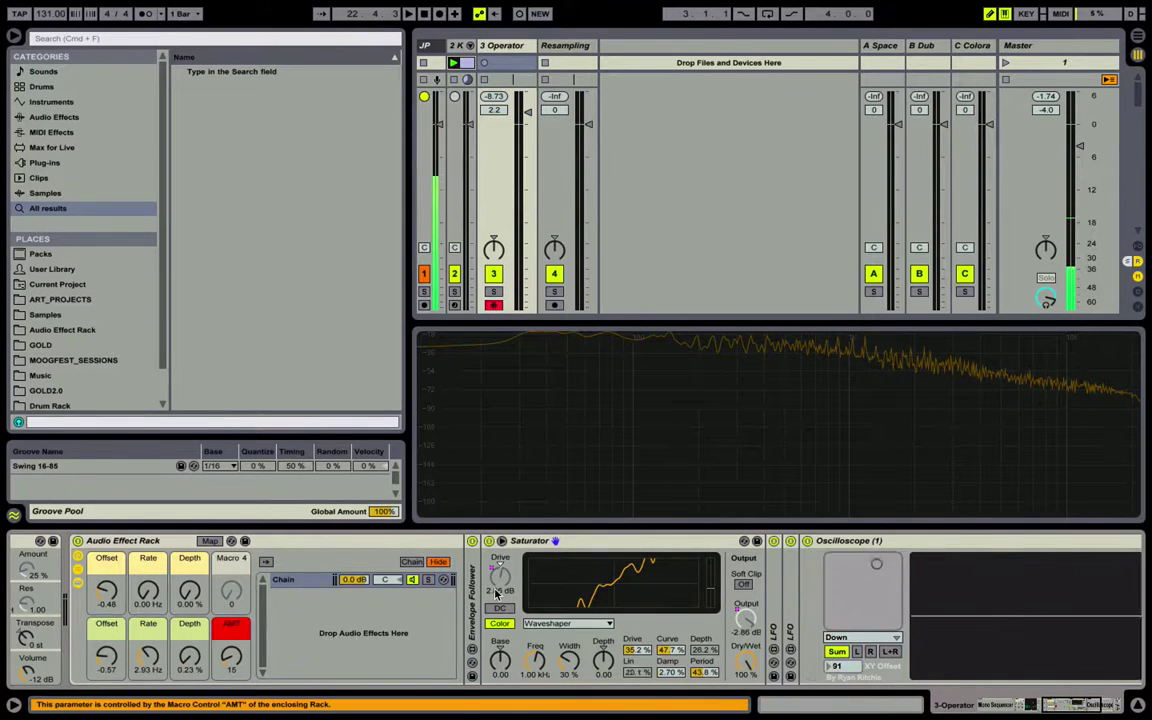
{"action": "scroll", "coordinate": [497, 594], "scroll_direction": "left", "scroll_amount": 10}
{"action": "left_click", "coordinate": [848, 565]}
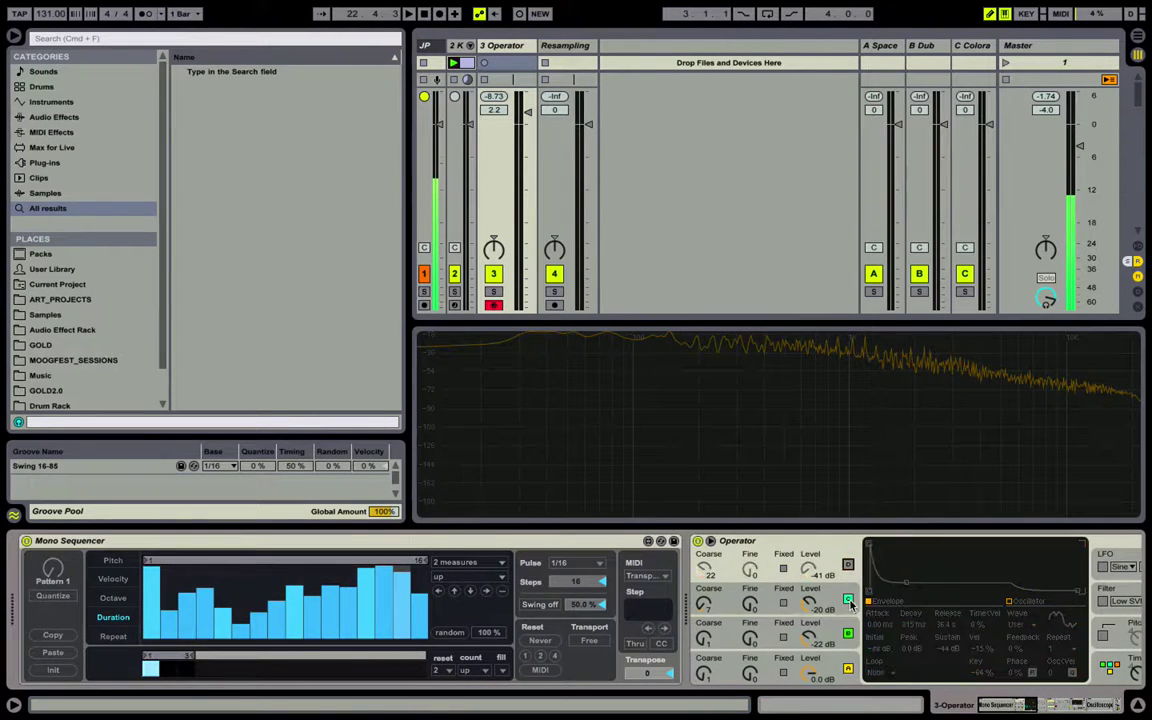
{"action": "left_click", "coordinate": [848, 600]}
{"action": "left_click", "coordinate": [852, 640]}
{"action": "key", "text": "space"}
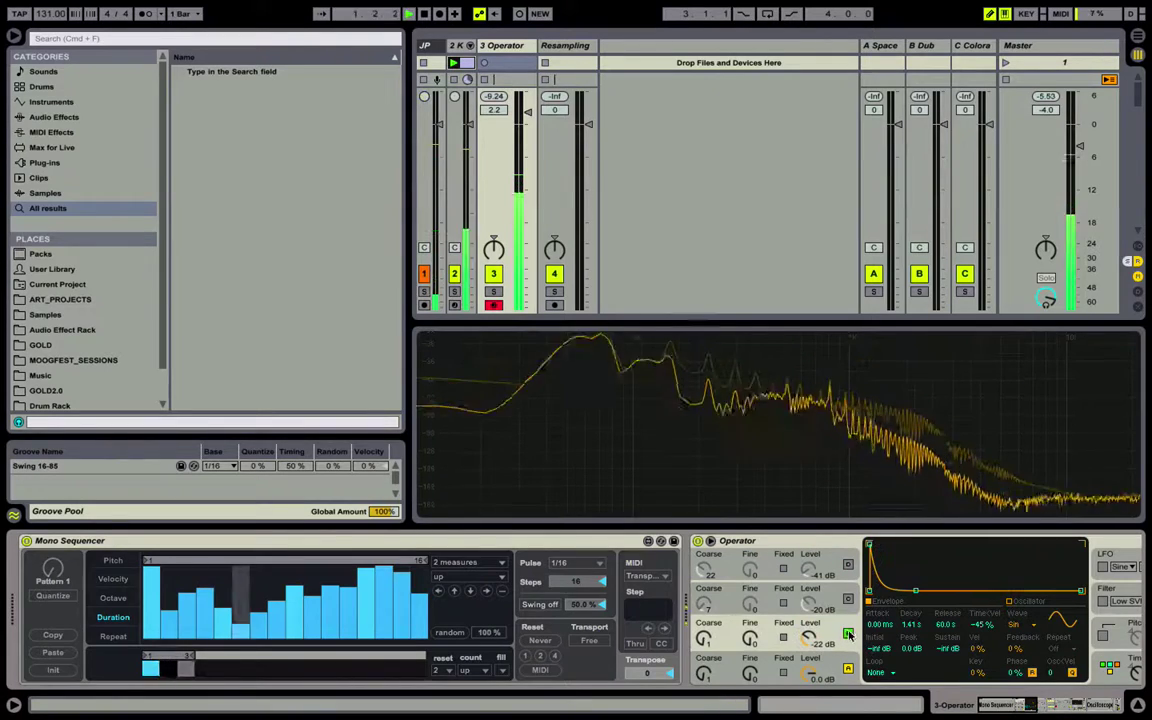
- Set the rack's upper Offset macro to -0.13 and AMT to 61, and the Saturator's Damp to 0.00 % and Period to 46.9 %
{"action": "scroll", "coordinate": [868, 648], "scroll_direction": "right", "scroll_amount": 6}
{"action": "scroll", "coordinate": [875, 645], "scroll_direction": "right", "scroll_amount": 8}
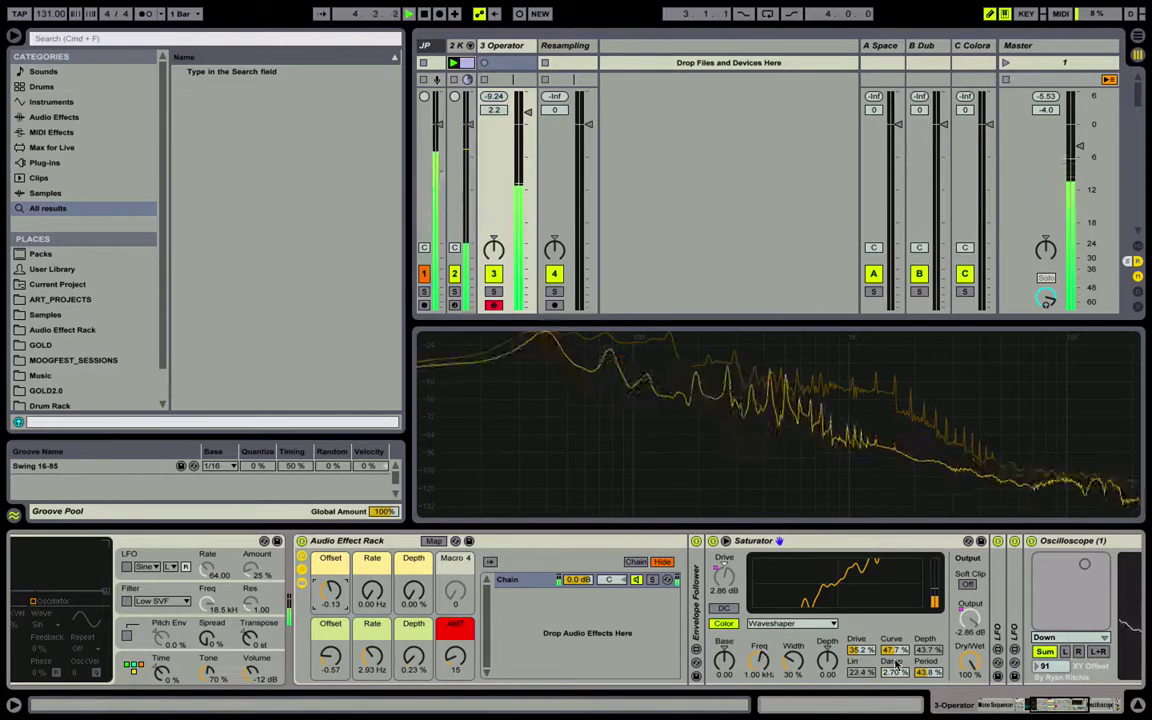
{"action": "left_click_drag", "start_coordinate": [455, 657], "coordinate": [455, 628]}
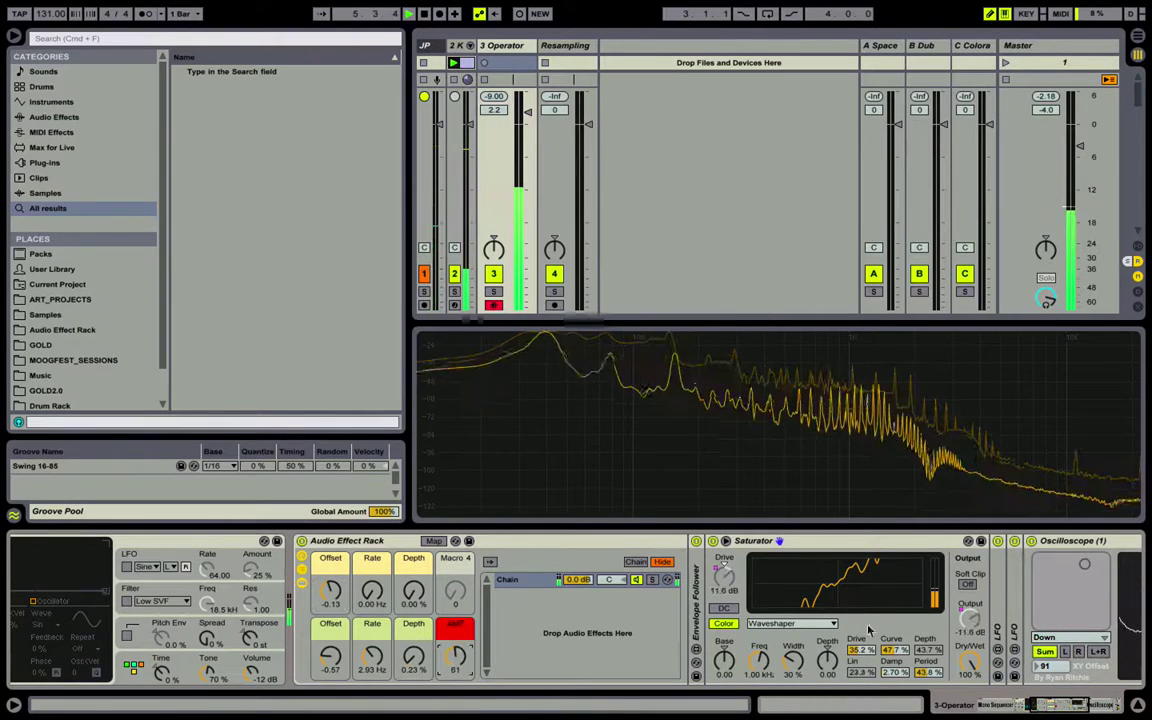
{"action": "mouse_move", "coordinate": [896, 673]}
{"action": "left_mouse_down"}
{"action": "mouse_move", "coordinate": [897, 607]}
{"action": "mouse_move", "coordinate": [897, 679]}
{"action": "mouse_move", "coordinate": [925, 648]}
{"action": "mouse_move", "coordinate": [917, 682]}
{"action": "left_mouse_up"}
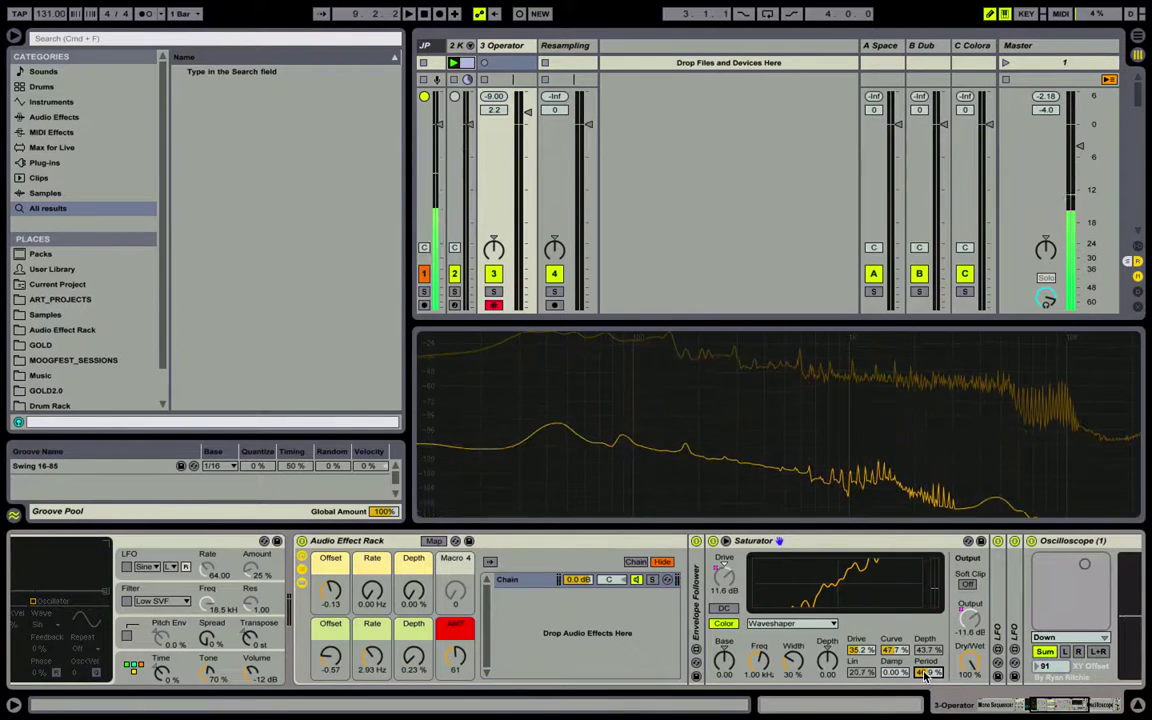
- Delete the rack's Envelope Follower, search the browser for "envelope" and load Envelope.amxd onto the track
{"action": "double_click", "coordinate": [699, 608]}
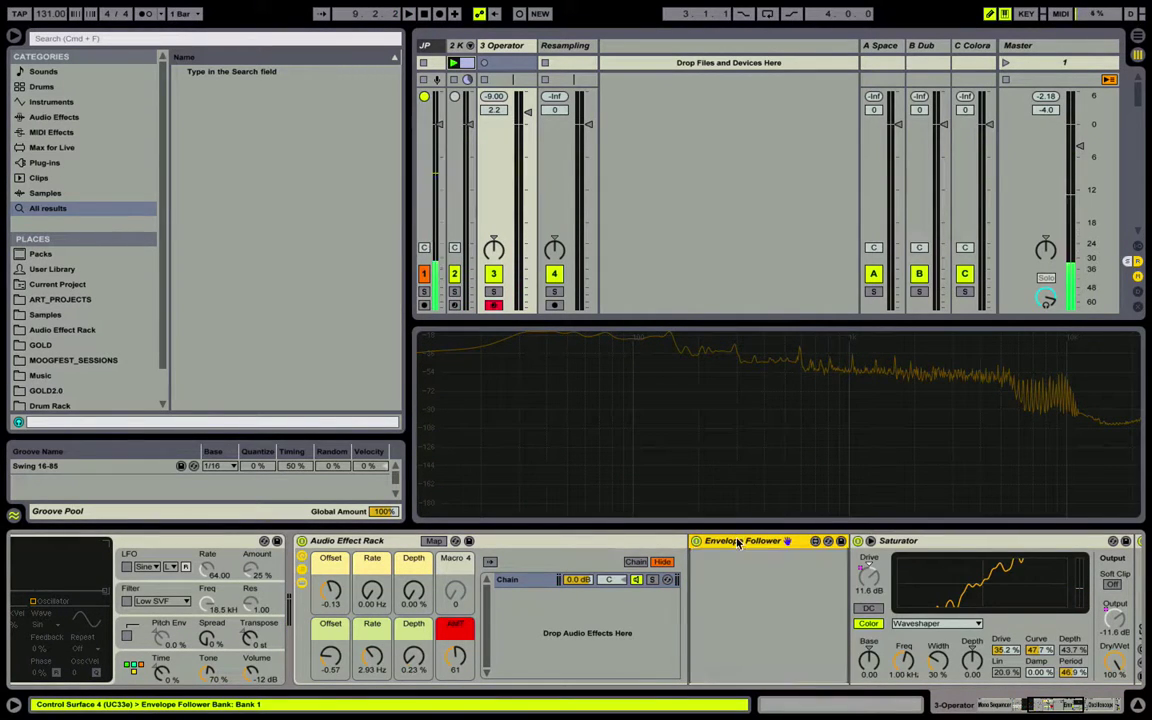
{"action": "key", "text": "Delete"}
{"action": "key", "text": "super+f"}
{"action": "type", "text": "envelope"}
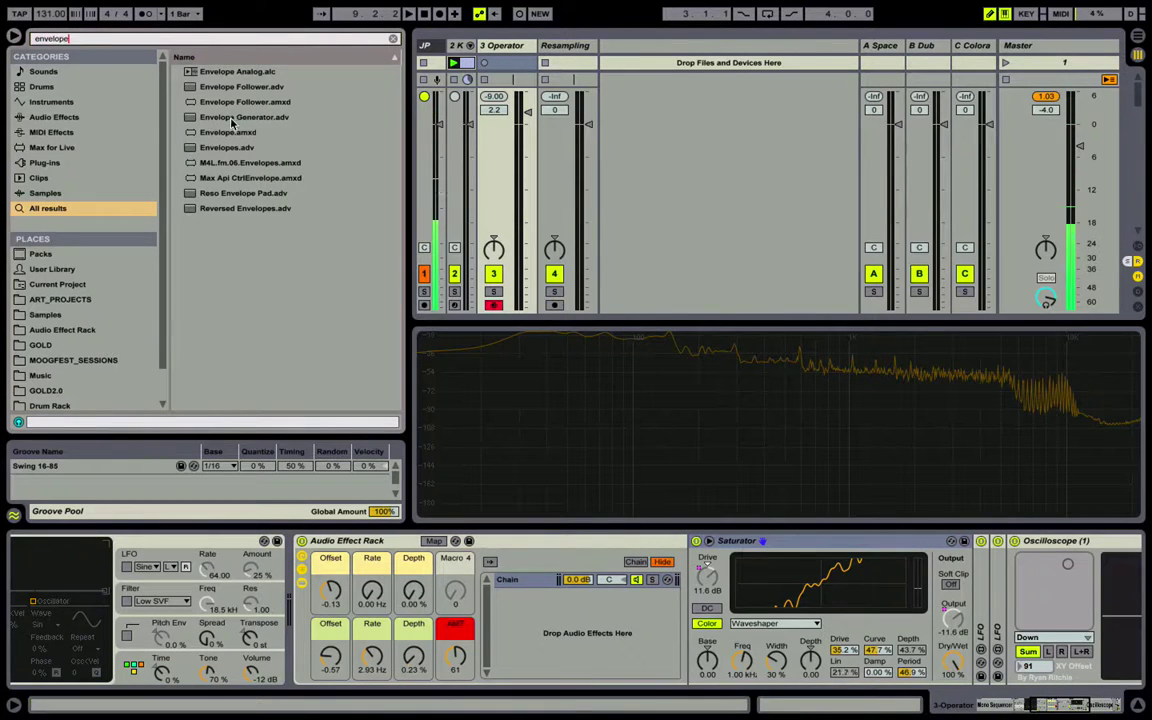
{"action": "double_click", "coordinate": [228, 133]}
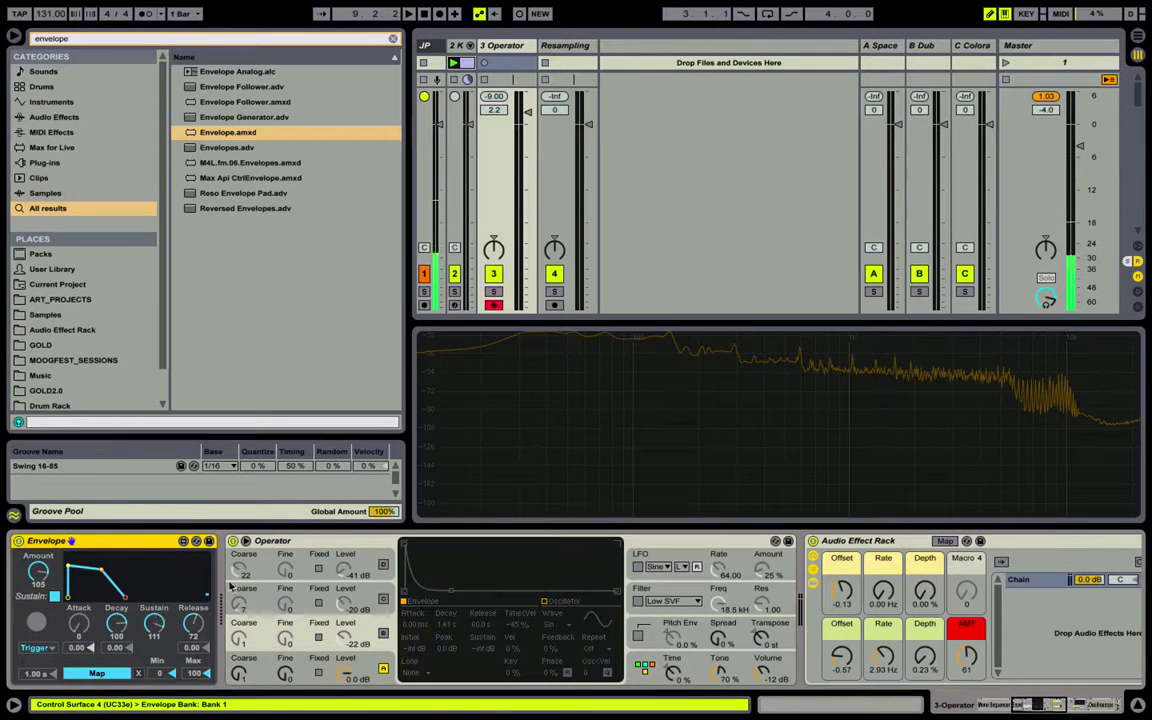
- Fold Operator, map the Envelope device to the Saturator's waveshaper Period and start playback
{"action": "scroll", "coordinate": [263, 574], "scroll_direction": "right", "scroll_amount": 5}
{"action": "scroll", "coordinate": [263, 575], "scroll_direction": "left", "scroll_amount": 8}
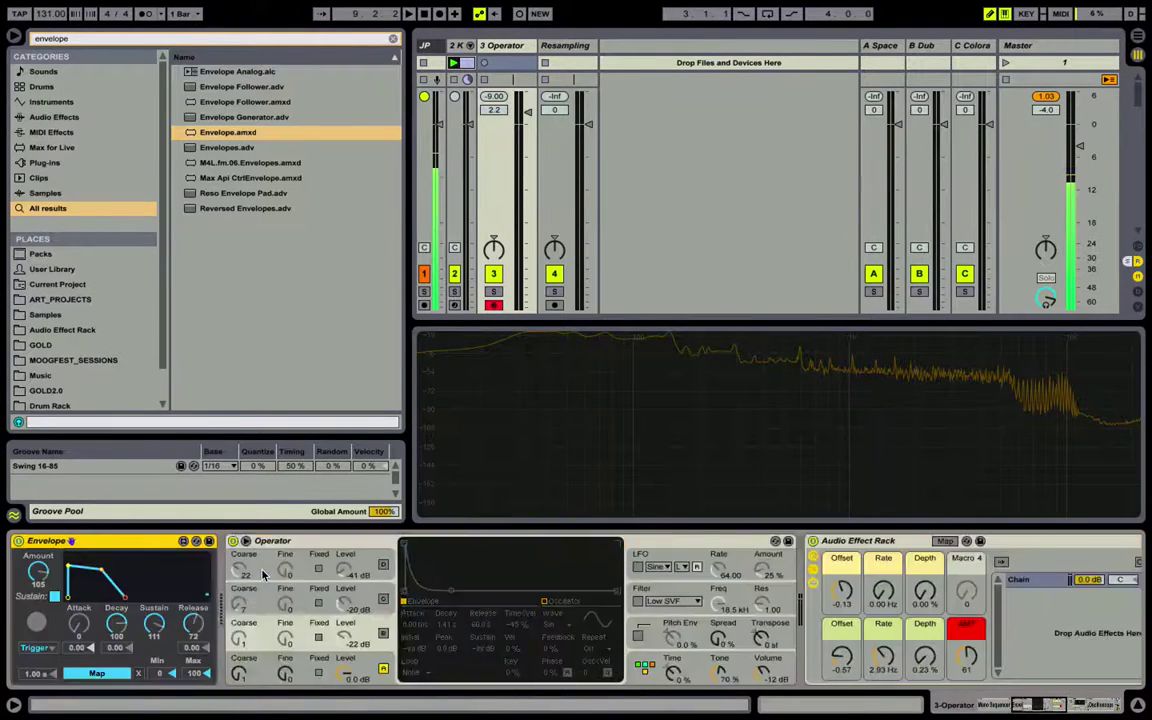
{"action": "scroll", "coordinate": [729, 556], "scroll_direction": "right", "scroll_amount": 3}
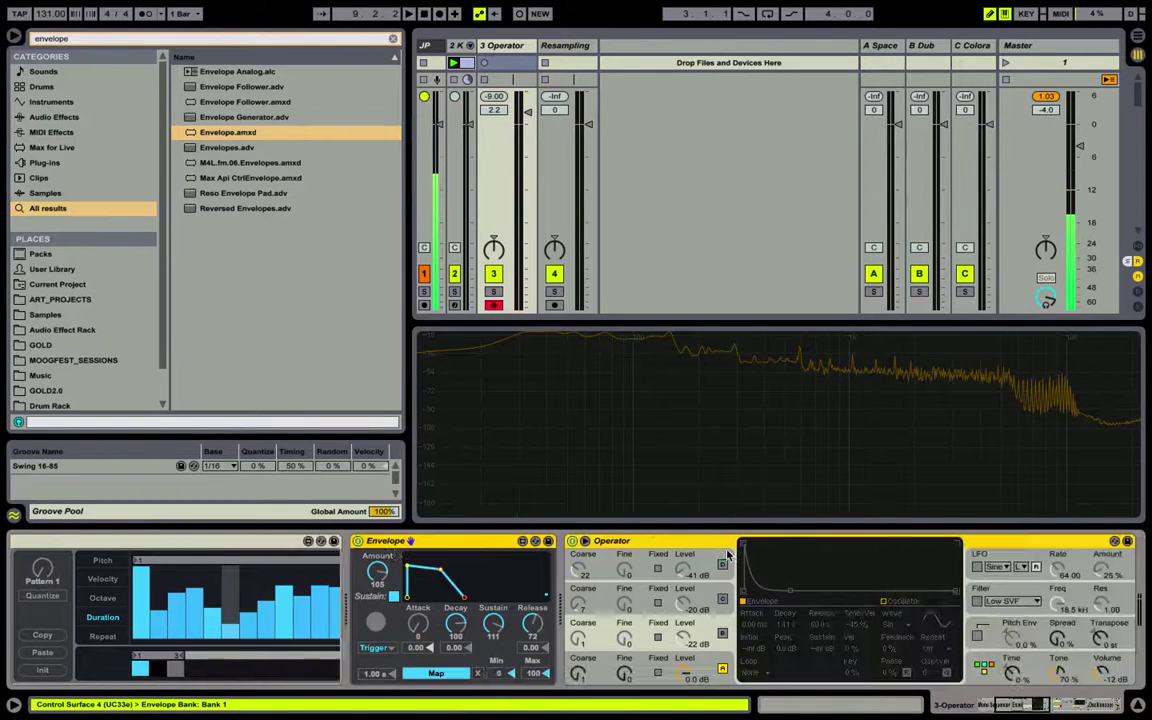
{"action": "double_click", "coordinate": [646, 541]}
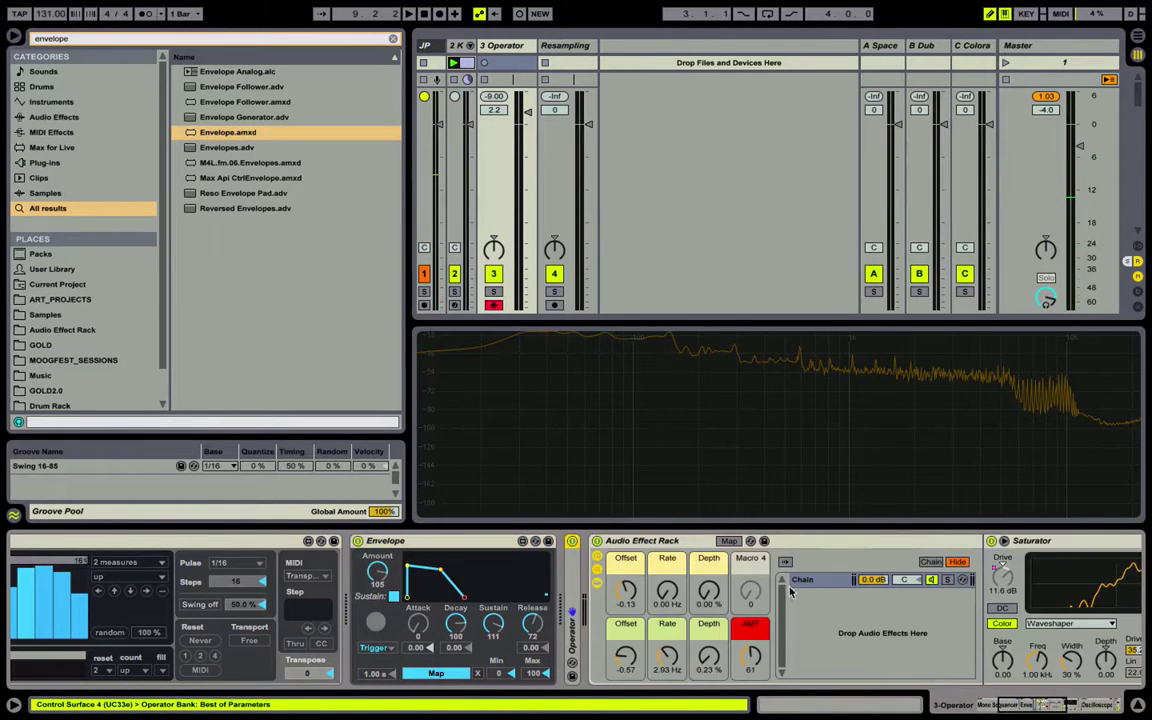
{"action": "scroll", "coordinate": [990, 595], "scroll_direction": "right", "scroll_amount": 2}
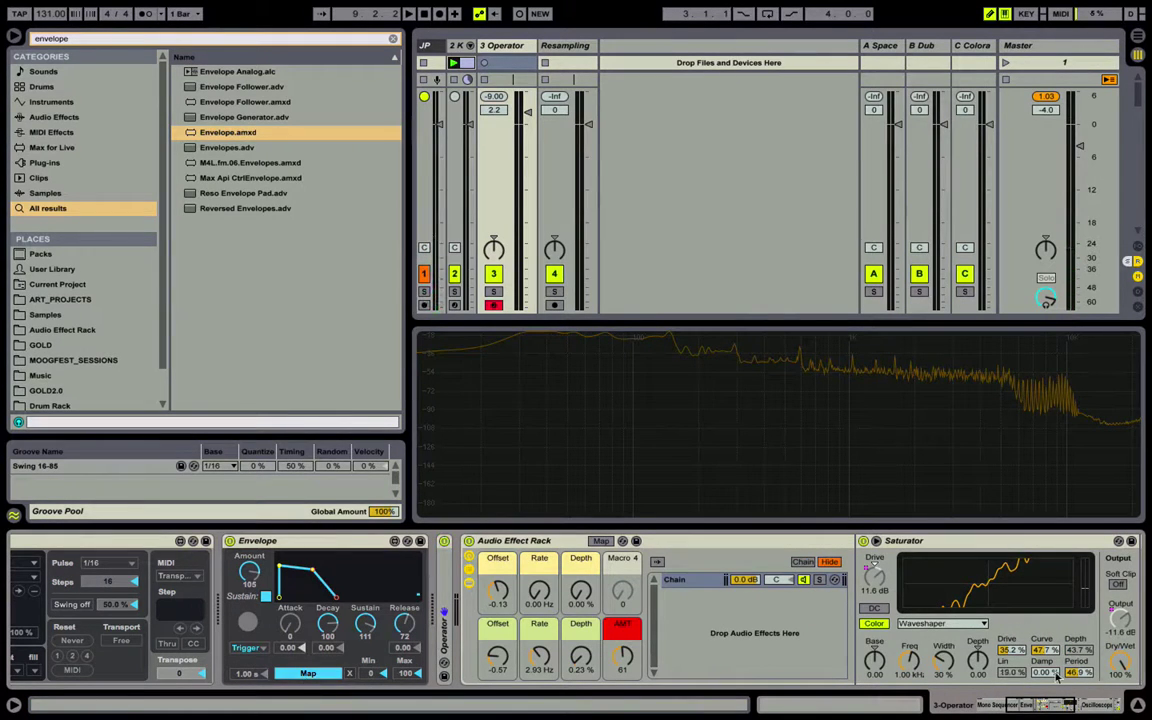
{"action": "key", "text": "space"}
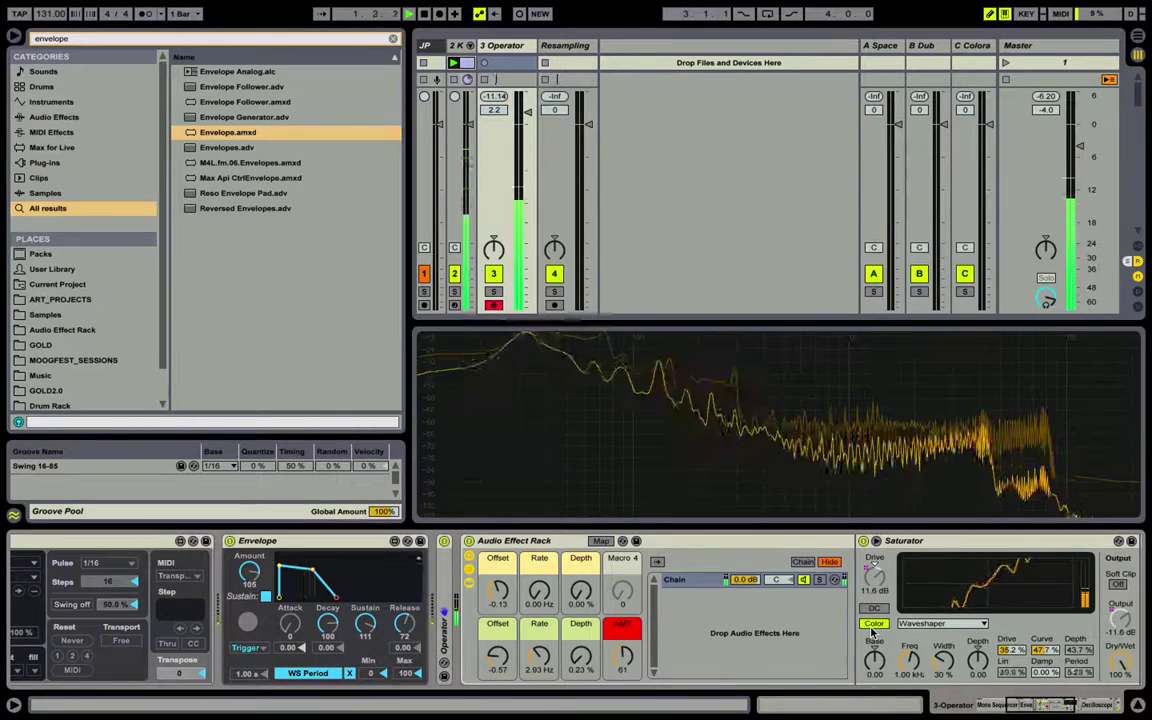
- Shape the Envelope with Attack 84, Decay 67, Sustain 46 and Release 127
{"action": "left_click_drag", "start_coordinate": [328, 624], "coordinate": [328, 669]}
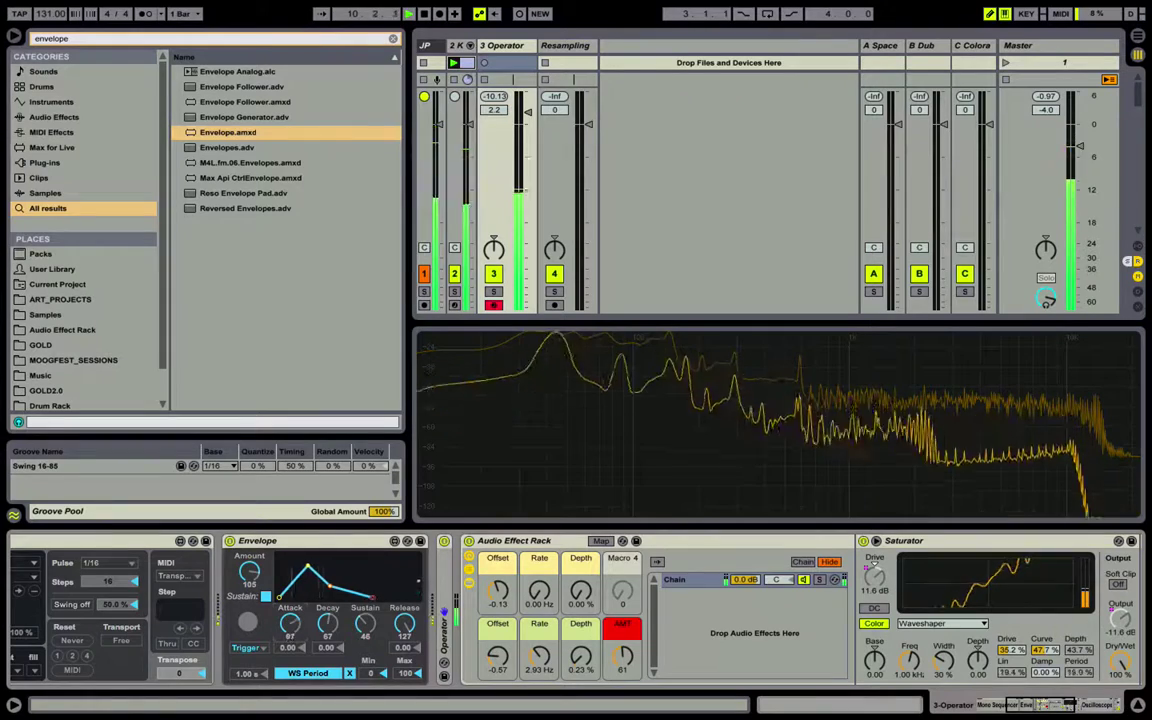
{"action": "scroll", "coordinate": [1035, 641], "scroll_direction": "right", "scroll_amount": 2}
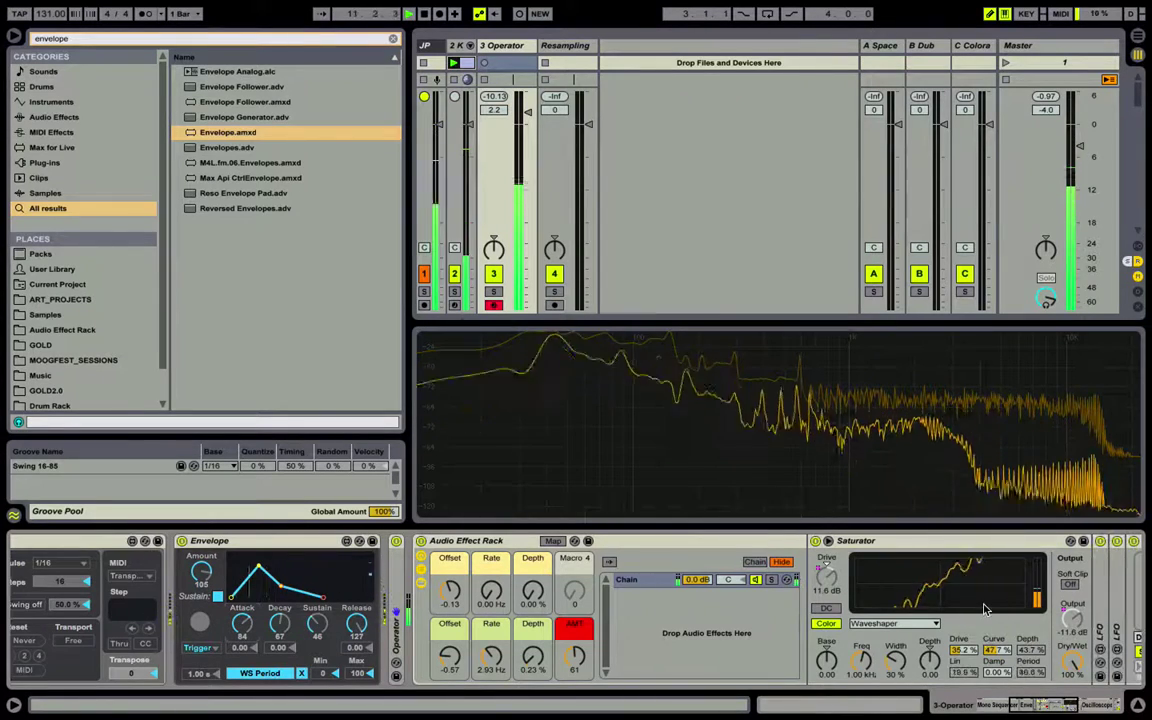
- Set the rack's upper Offset, Rate, Depth to 0.41, 0.06 Hz, 18.4 %, the lower set to 0.35, 0.26 Hz, 35.4 %, and AMT to 101
{"action": "scroll", "coordinate": [985, 609], "scroll_direction": "right", "scroll_amount": 1}
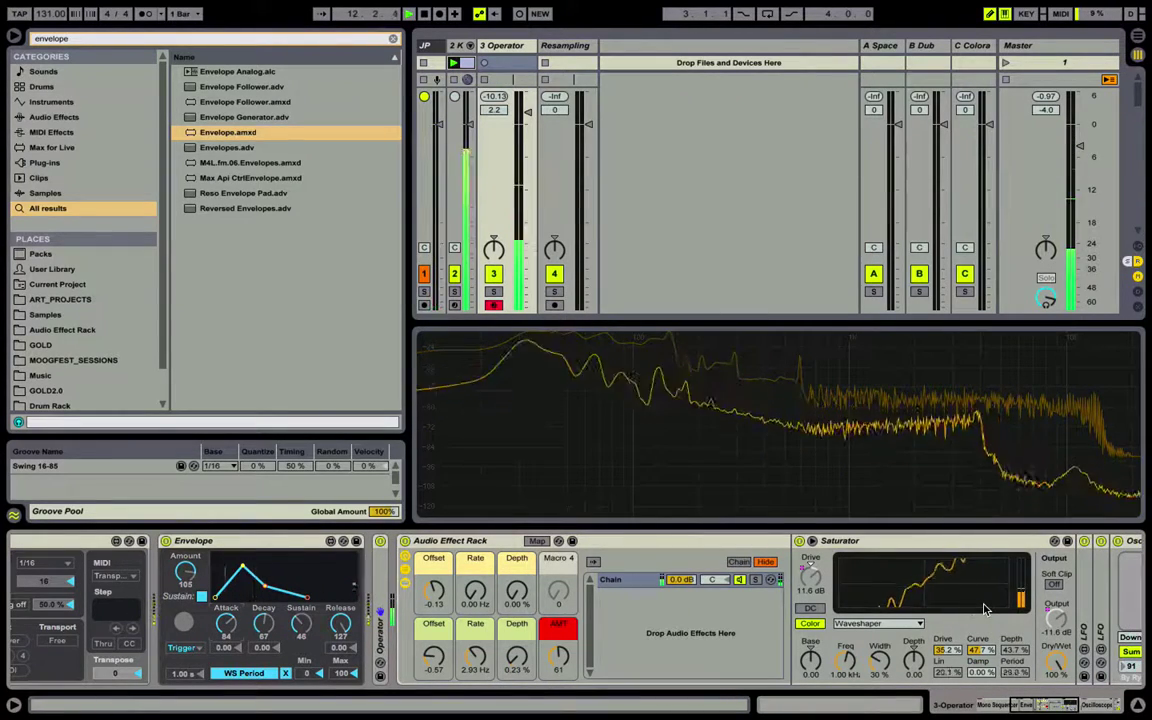
{"action": "scroll", "coordinate": [693, 655], "scroll_direction": "left", "scroll_amount": 4}
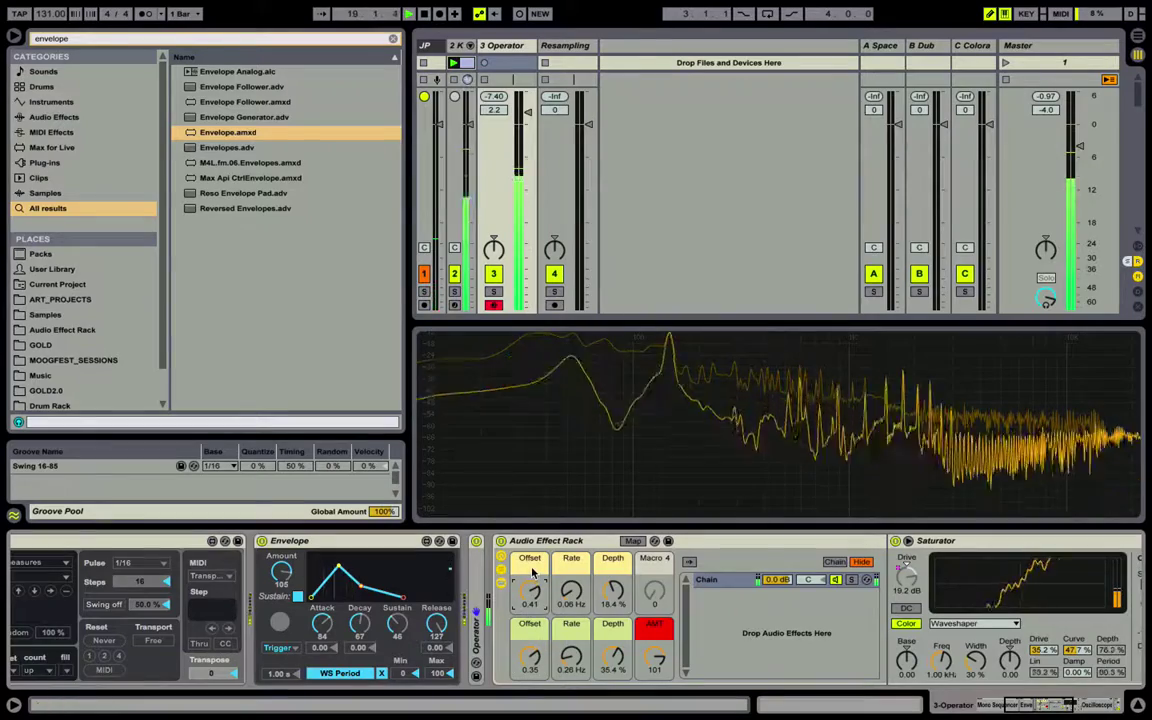
{"action": "scroll", "coordinate": [533, 572], "scroll_direction": "right", "scroll_amount": 10}
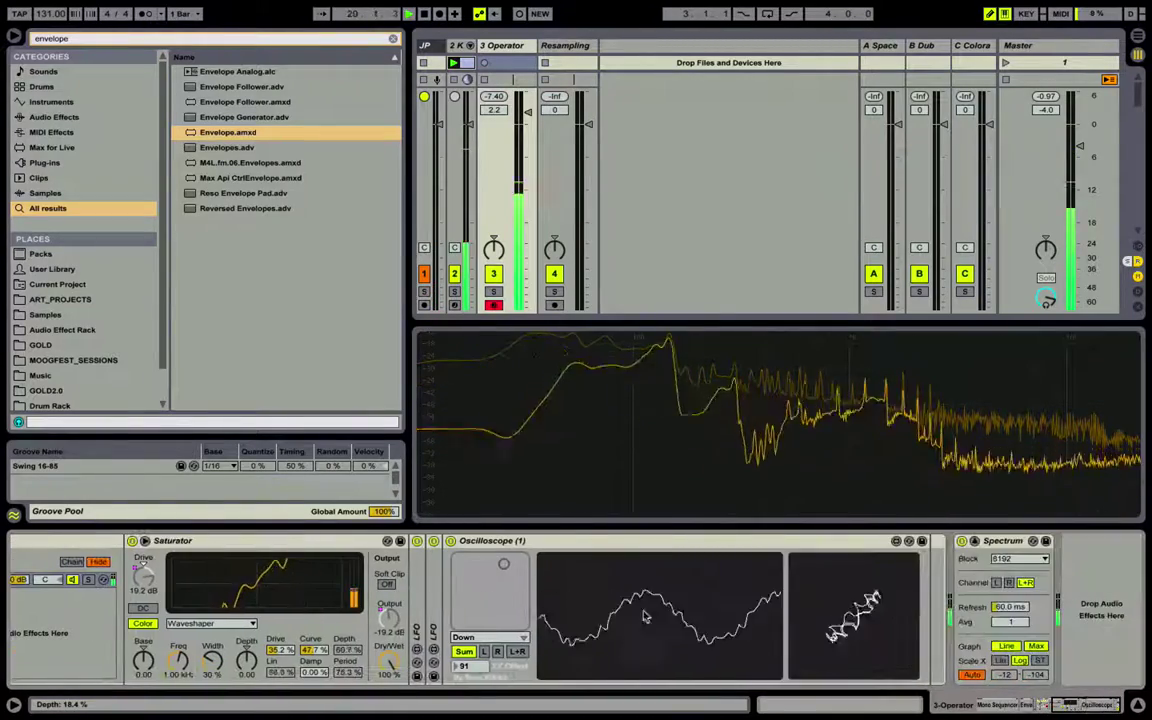
{"action": "scroll", "coordinate": [650, 622], "scroll_direction": "left", "scroll_amount": 2}
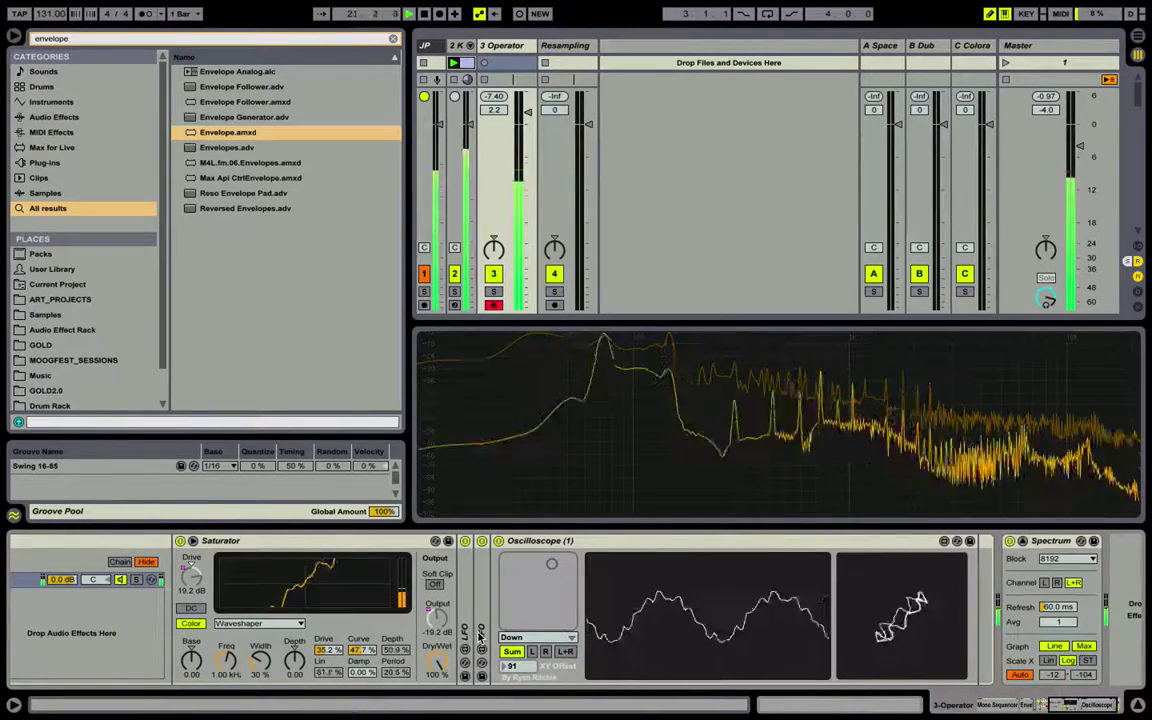
- Level the Mono Sequencer's Octave lane at 2 and enable the first three steps of its on/off row
{"action": "scroll", "coordinate": [480, 636], "scroll_direction": "left", "scroll_amount": 10}
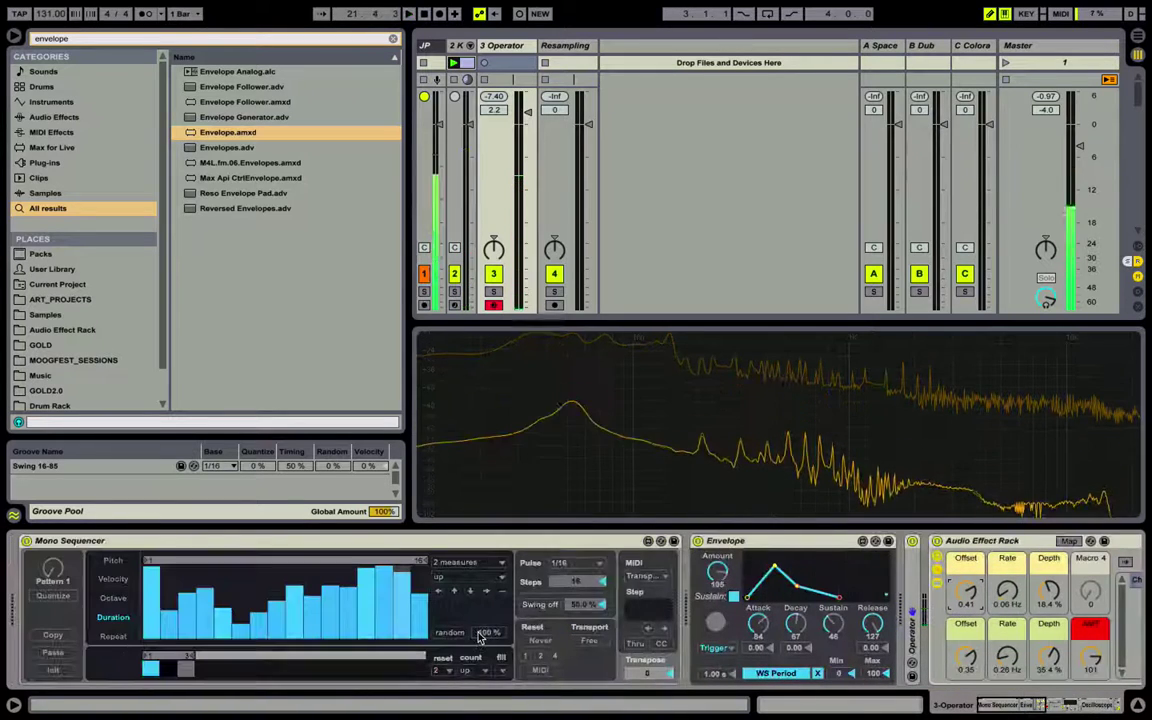
{"action": "left_click", "coordinate": [113, 598]}
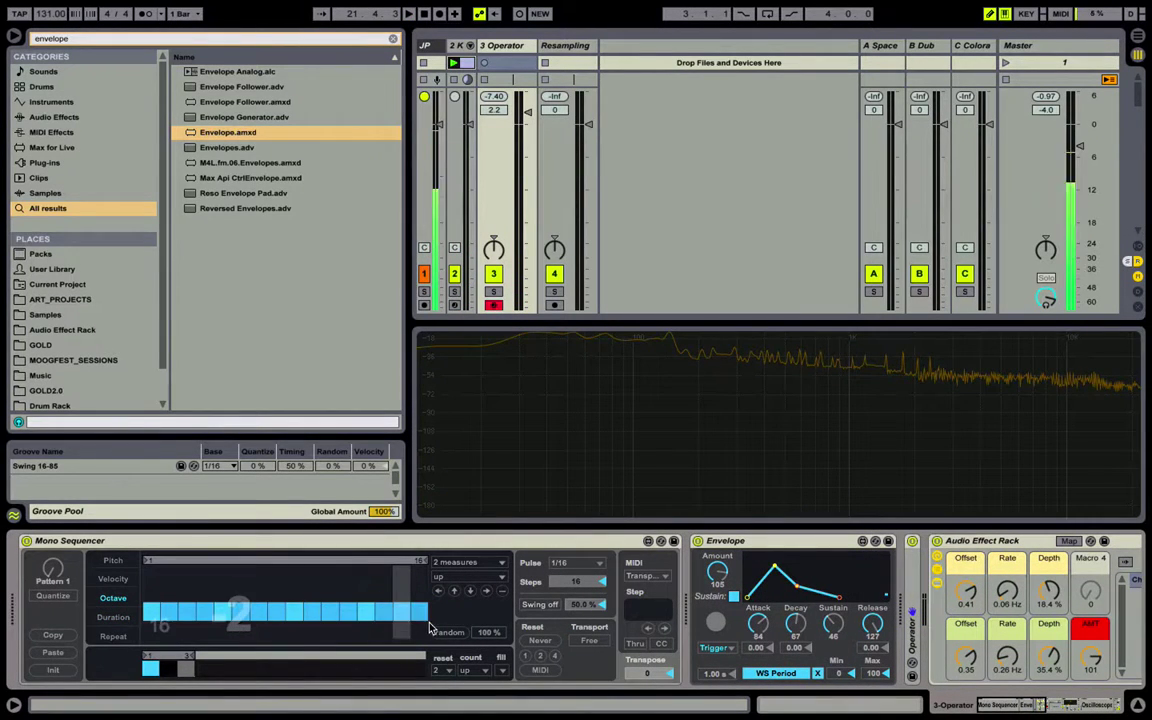
{"action": "left_click", "coordinate": [170, 668]}
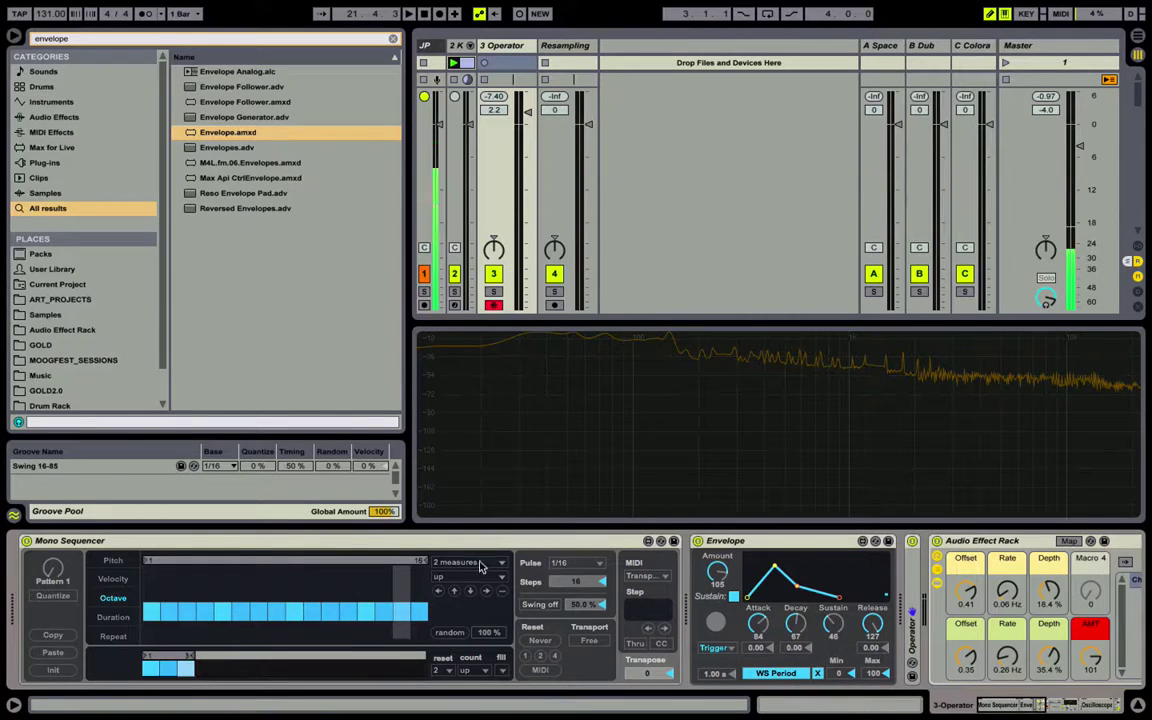
- Set the Mono Sequencer's Pulse to whole and start playback
{"action": "left_click", "coordinate": [566, 567]}
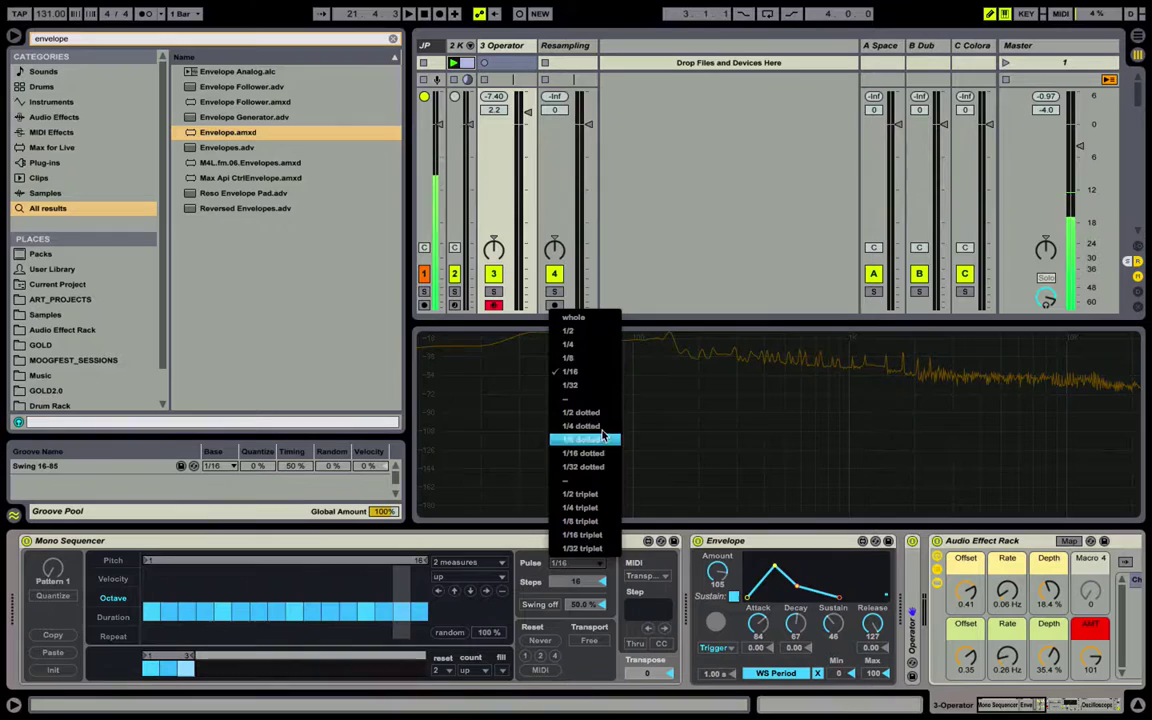
{"action": "left_click", "coordinate": [593, 328]}
{"action": "key", "text": "space"}
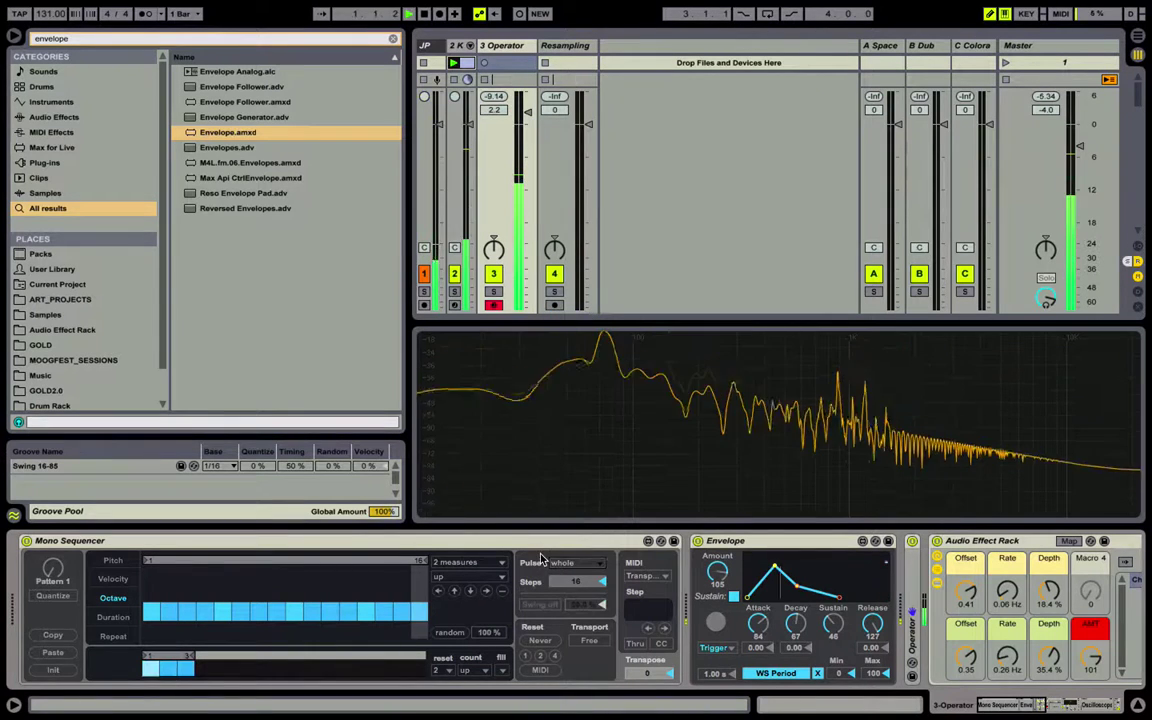
- Draw a rising ramp across all 16 steps of the Mono Sequencer's Repeat lane, ending at 15, and lower its third step
{"action": "left_click", "coordinate": [113, 637]}
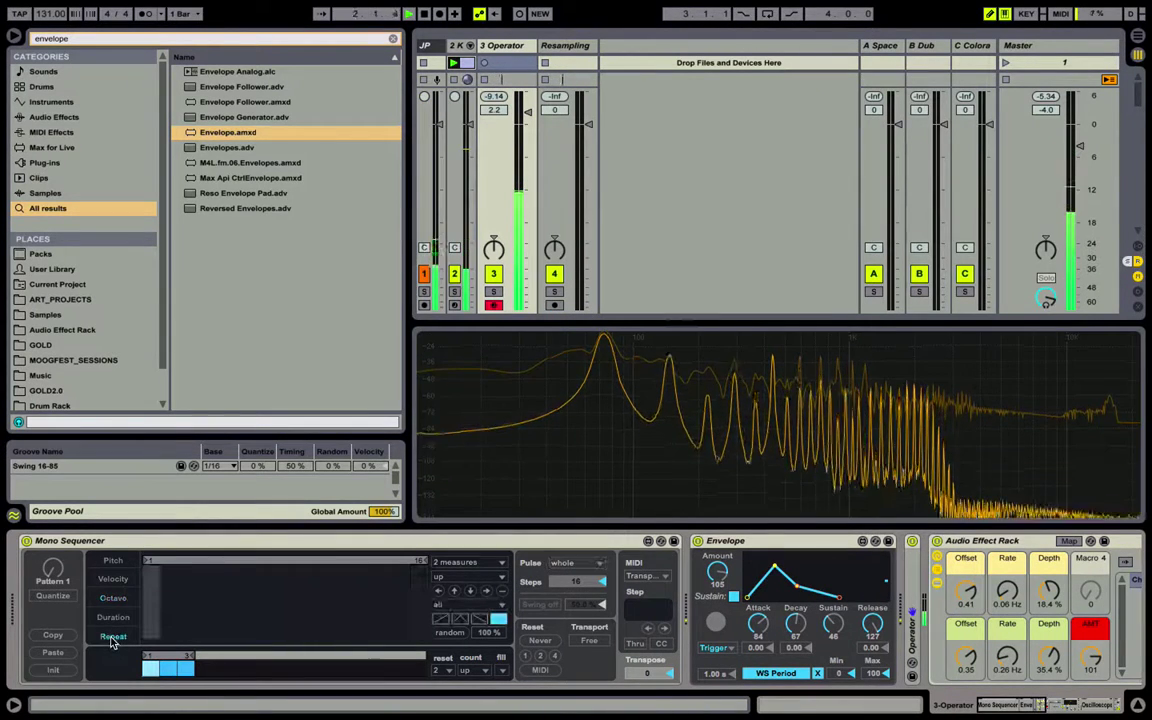
{"action": "mouse_move", "coordinate": [197, 637]}
{"action": "left_mouse_down"}
{"action": "mouse_move", "coordinate": [290, 595]}
{"action": "mouse_move", "coordinate": [430, 572]}
{"action": "left_mouse_up"}
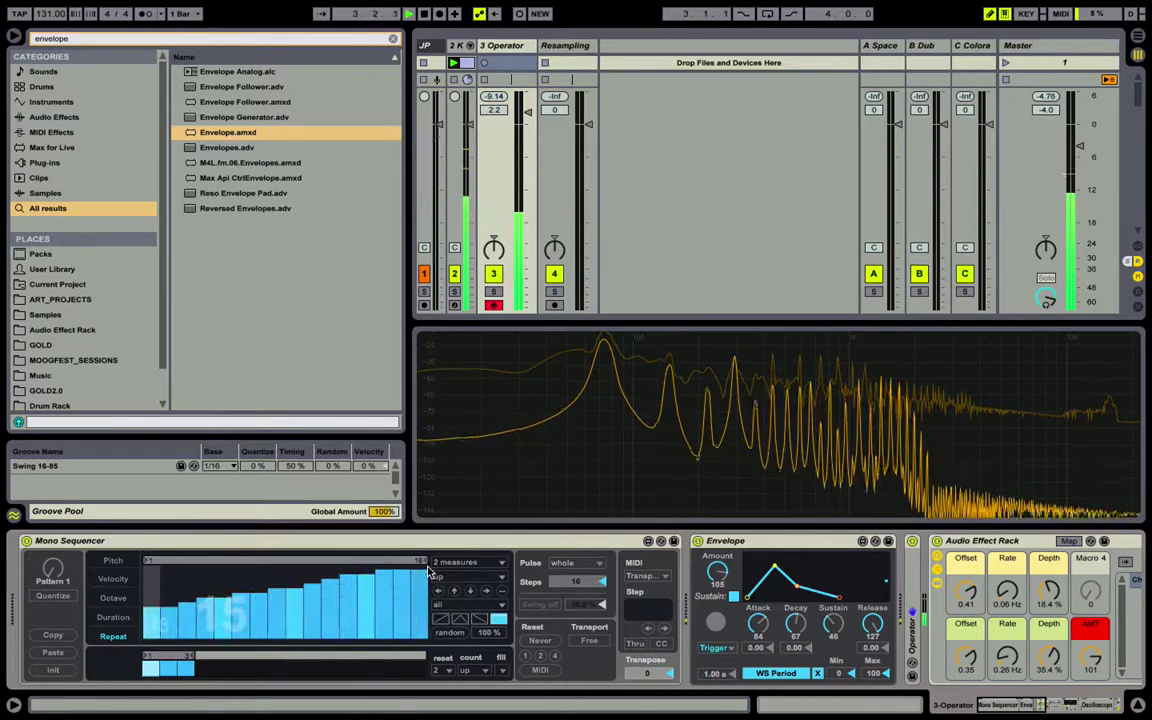
{"action": "left_click", "coordinate": [189, 622]}
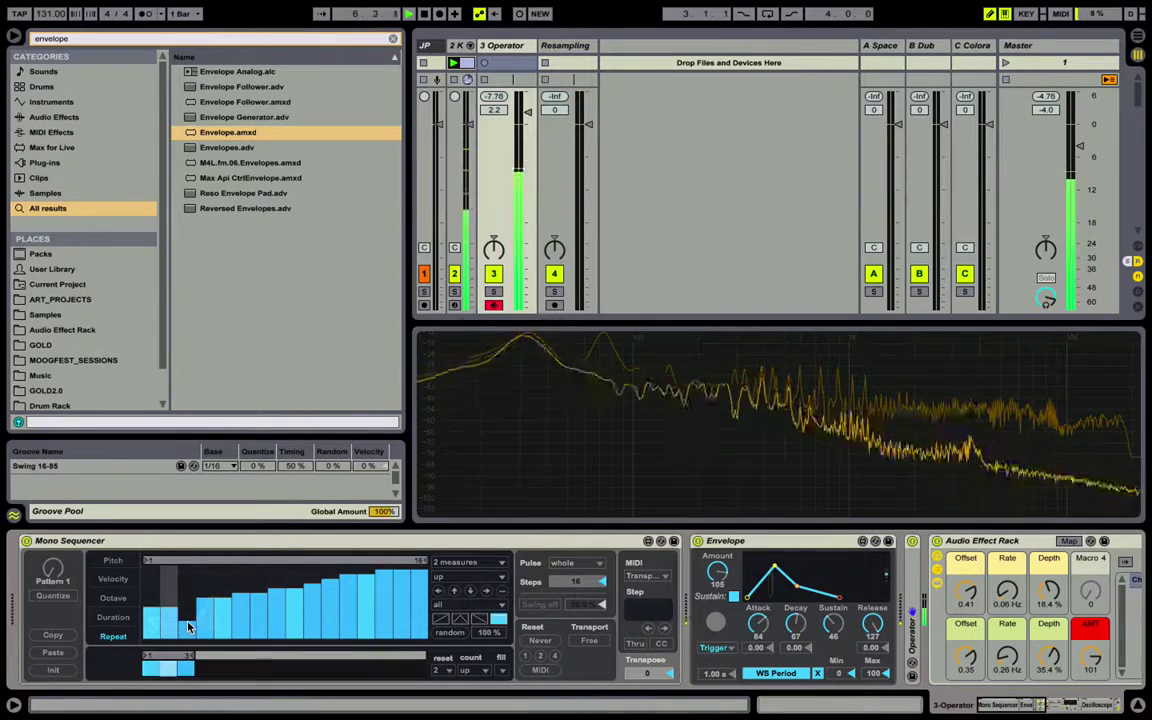
- Set the Repeat lane's reset to 4 measures and the on/off row's reset to 4
{"action": "scroll", "coordinate": [540, 625], "scroll_direction": "right", "scroll_amount": 10}
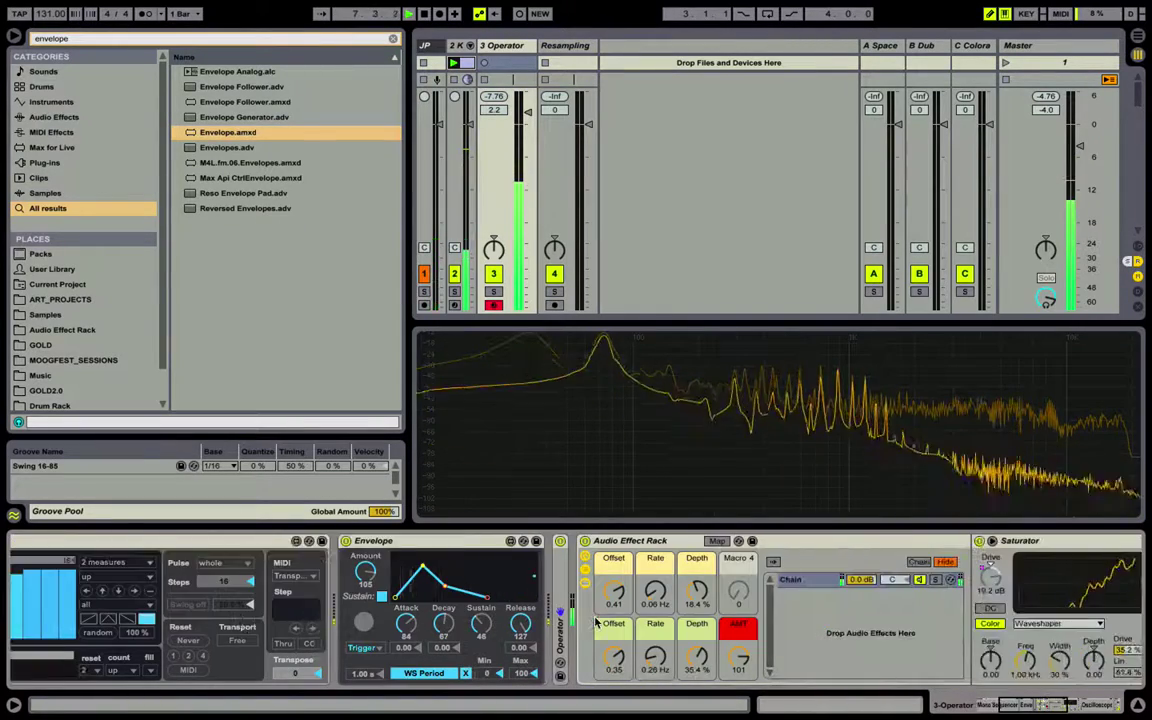
{"action": "scroll", "coordinate": [595, 623], "scroll_direction": "right", "scroll_amount": 8}
{"action": "scroll", "coordinate": [595, 623], "scroll_direction": "left", "scroll_amount": 10}
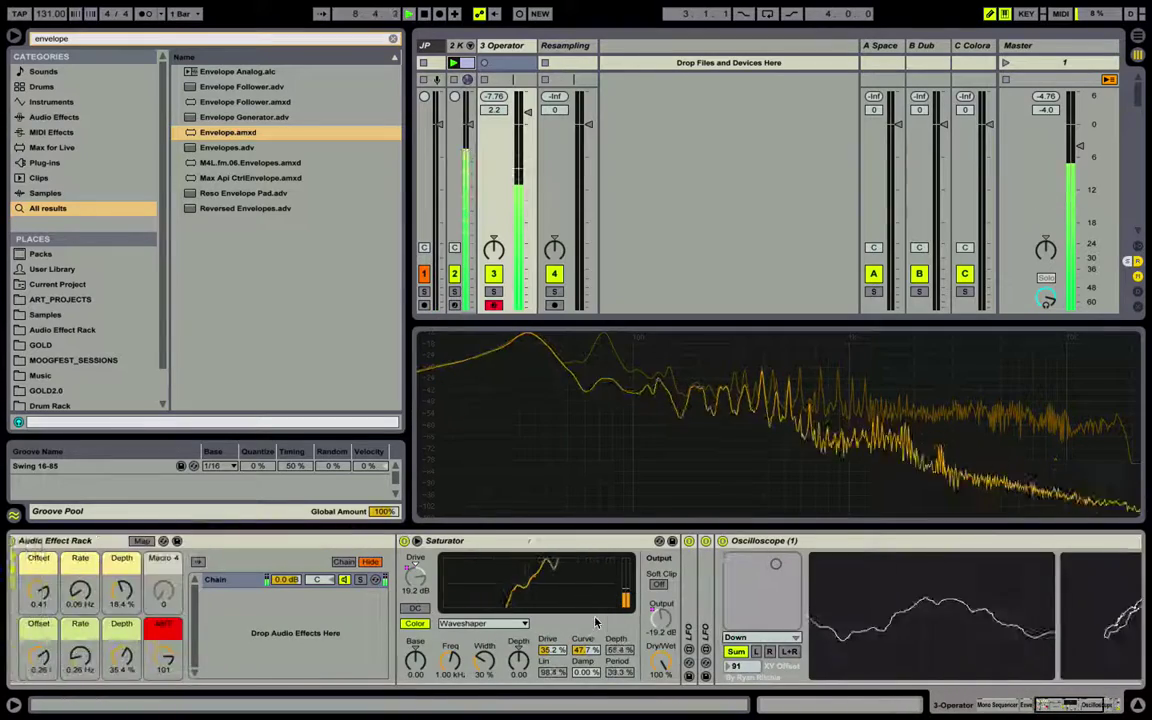
{"action": "scroll", "coordinate": [595, 623], "scroll_direction": "left", "scroll_amount": 6}
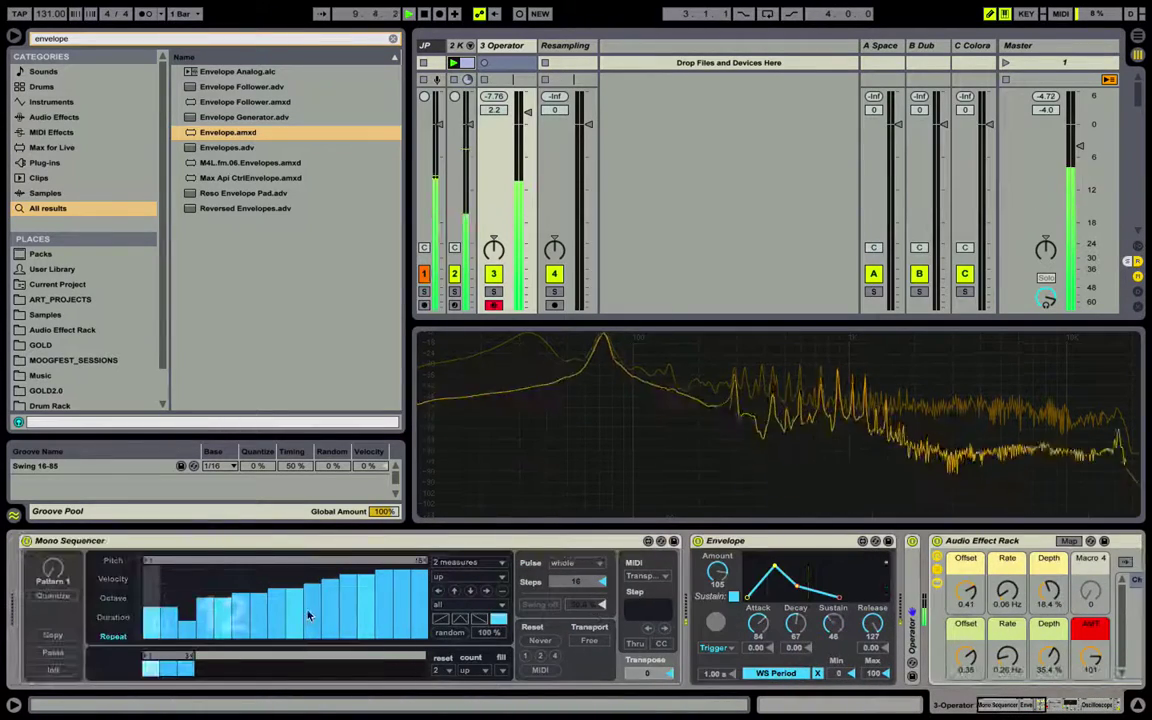
{"action": "left_click", "coordinate": [468, 562]}
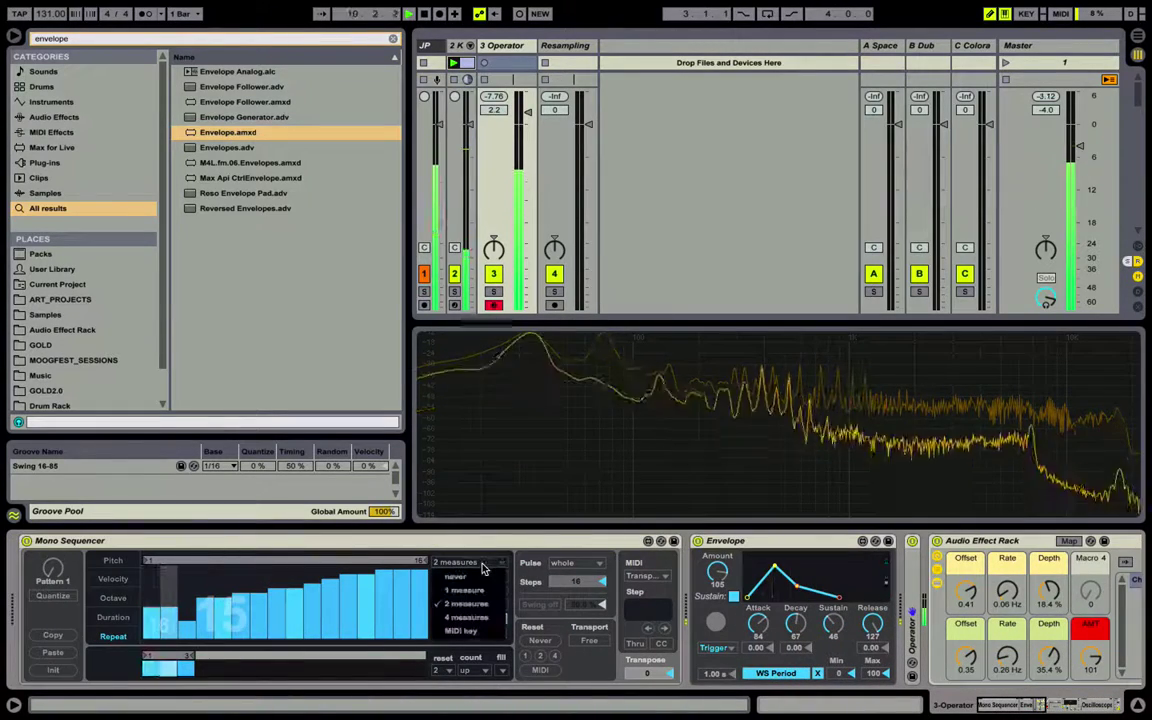
{"action": "left_click", "coordinate": [480, 620]}
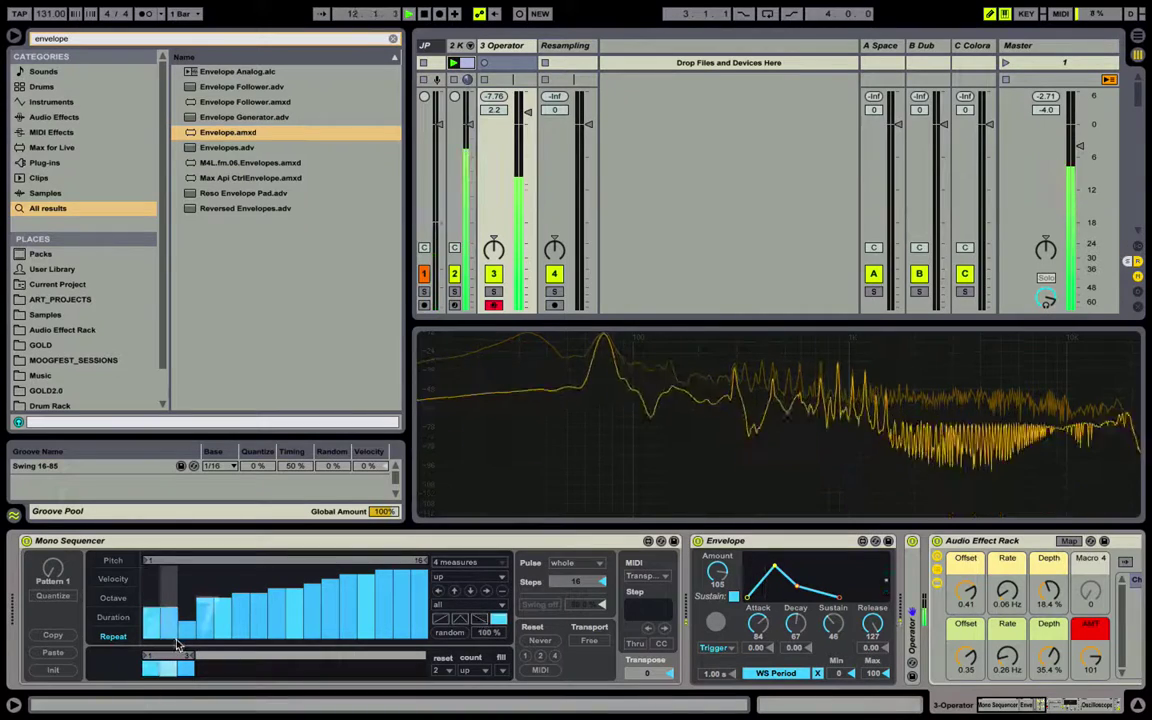
{"action": "left_click", "coordinate": [448, 671]}
{"action": "left_click", "coordinate": [458, 641]}
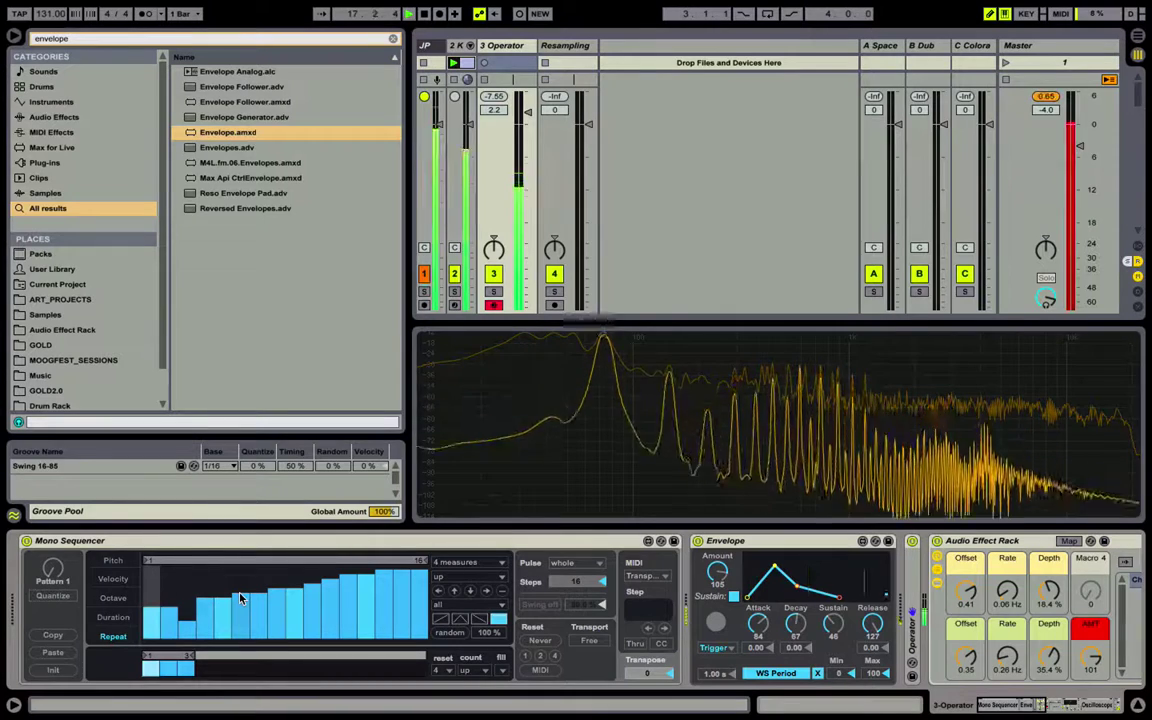
- Switch the Mono Sequencer's global Reset to Never and restart playback from the beginning
{"action": "left_click", "coordinate": [531, 642]}
{"action": "key", "text": "space"}
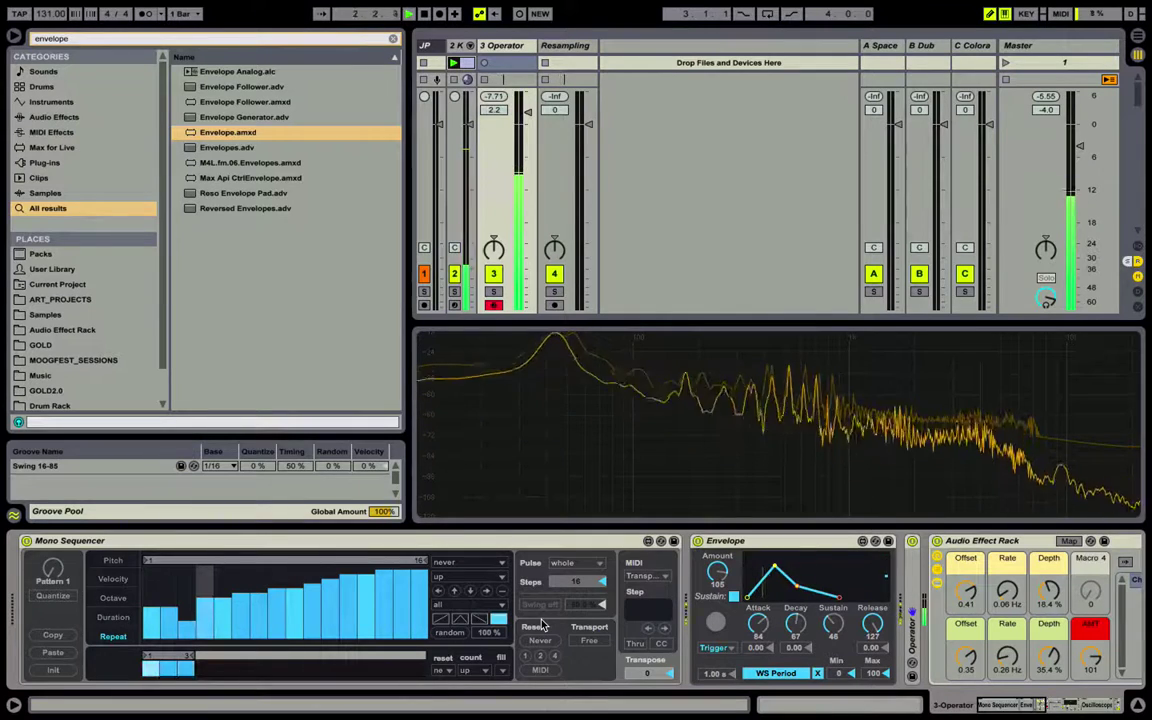
- Set the sixth step of the Pitch lane to C and extend the lane's loop to all 16 steps
{"action": "left_click", "coordinate": [113, 561]}
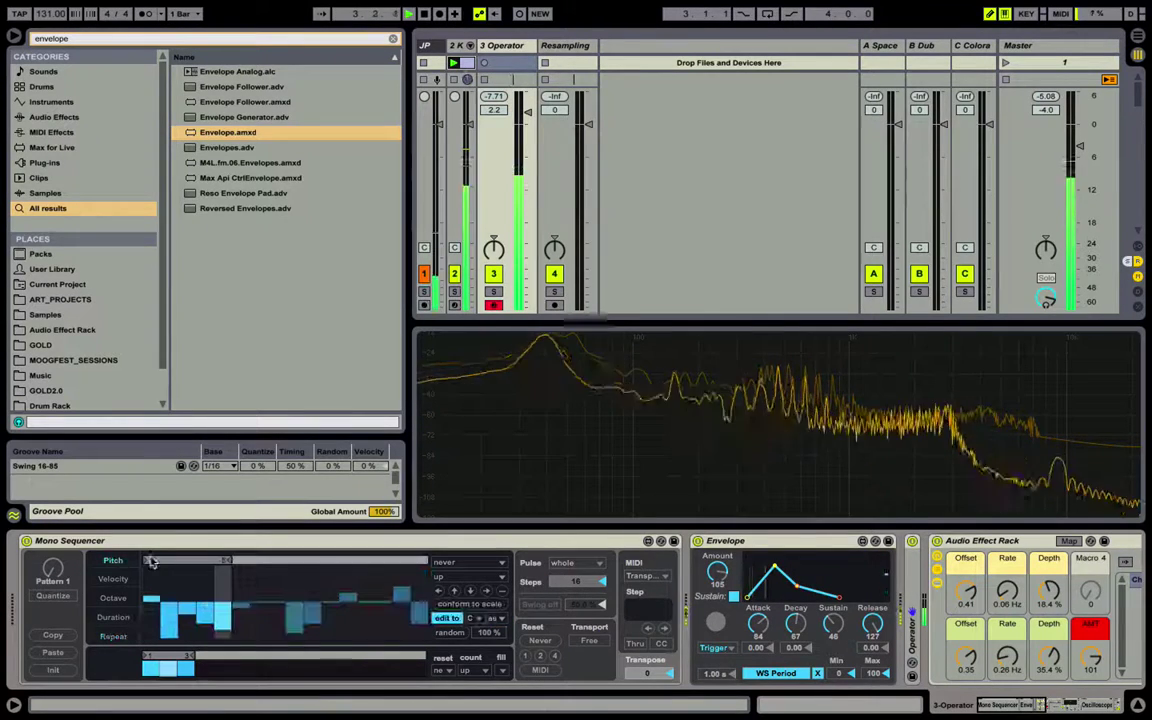
{"action": "mouse_move", "coordinate": [239, 624]}
{"action": "left_mouse_down"}
{"action": "mouse_move", "coordinate": [239, 645]}
{"action": "mouse_move", "coordinate": [239, 605]}
{"action": "left_mouse_up"}
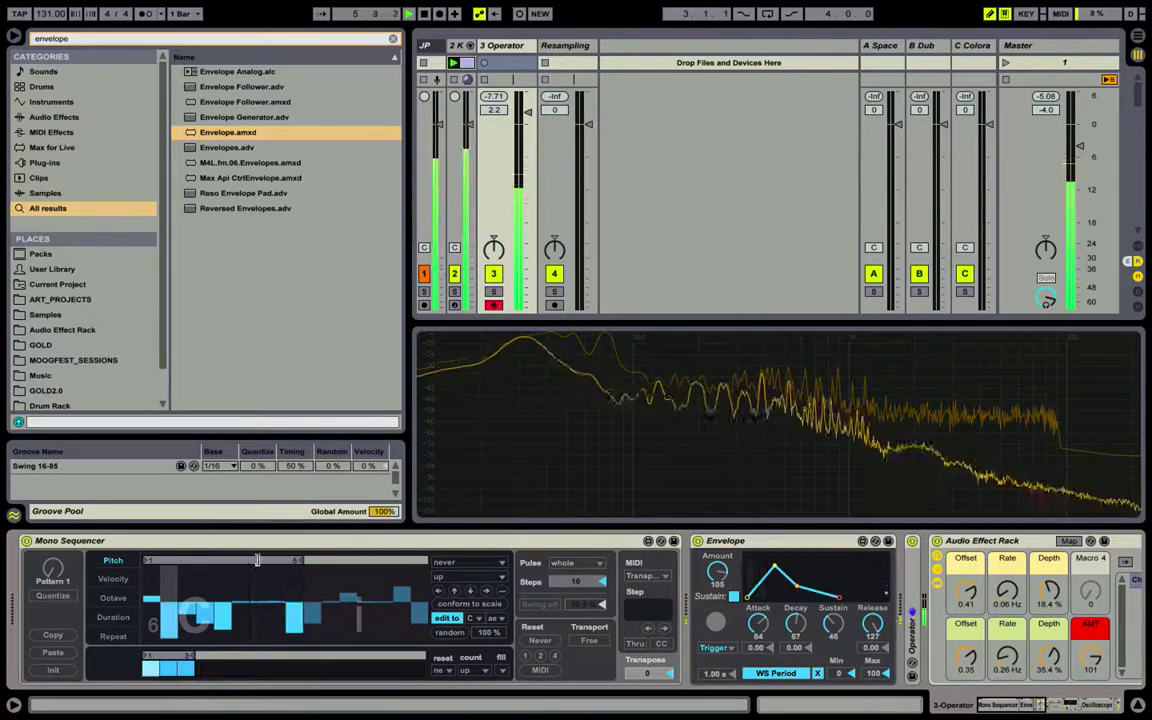
{"action": "mouse_move", "coordinate": [257, 560]}
{"action": "left_mouse_down"}
{"action": "mouse_move", "coordinate": [194, 559]}
{"action": "mouse_move", "coordinate": [350, 566]}
{"action": "left_mouse_up"}
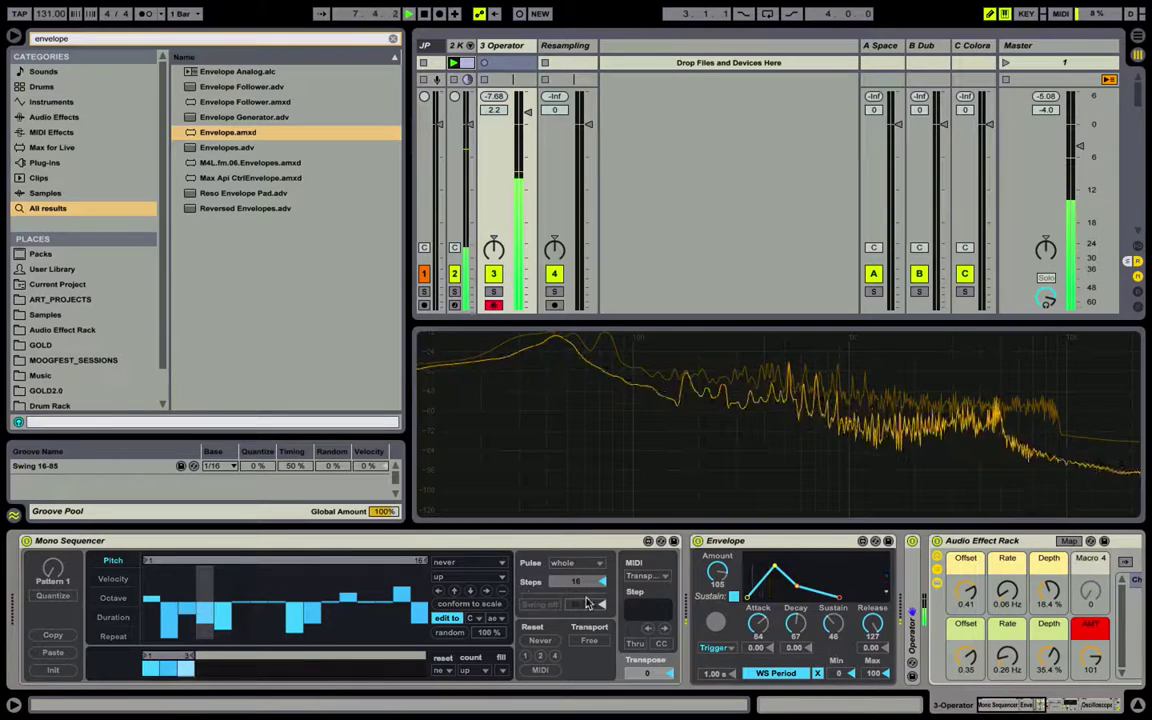
- Stop playback and review the device chain from the Mono Sequencer and Envelope through the rack and Saturator to the Oscilloscope
{"action": "scroll", "coordinate": [600, 605], "scroll_direction": "right", "scroll_amount": 5}
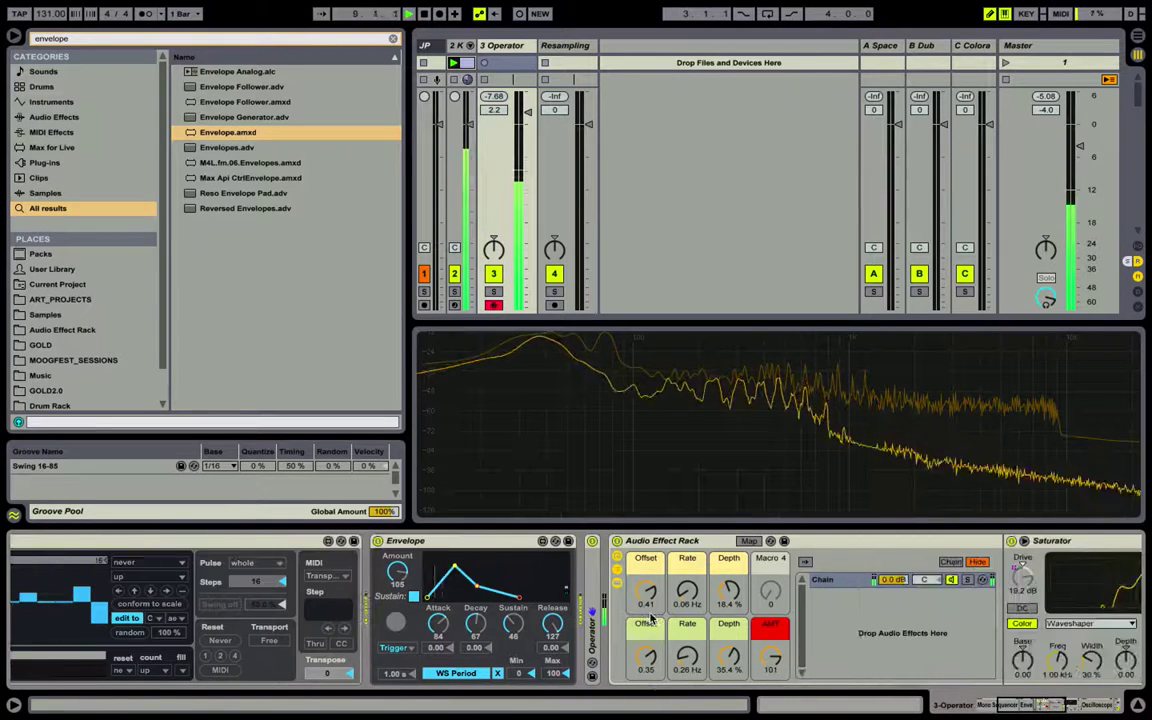
{"action": "scroll", "coordinate": [650, 620], "scroll_direction": "left", "scroll_amount": 5}
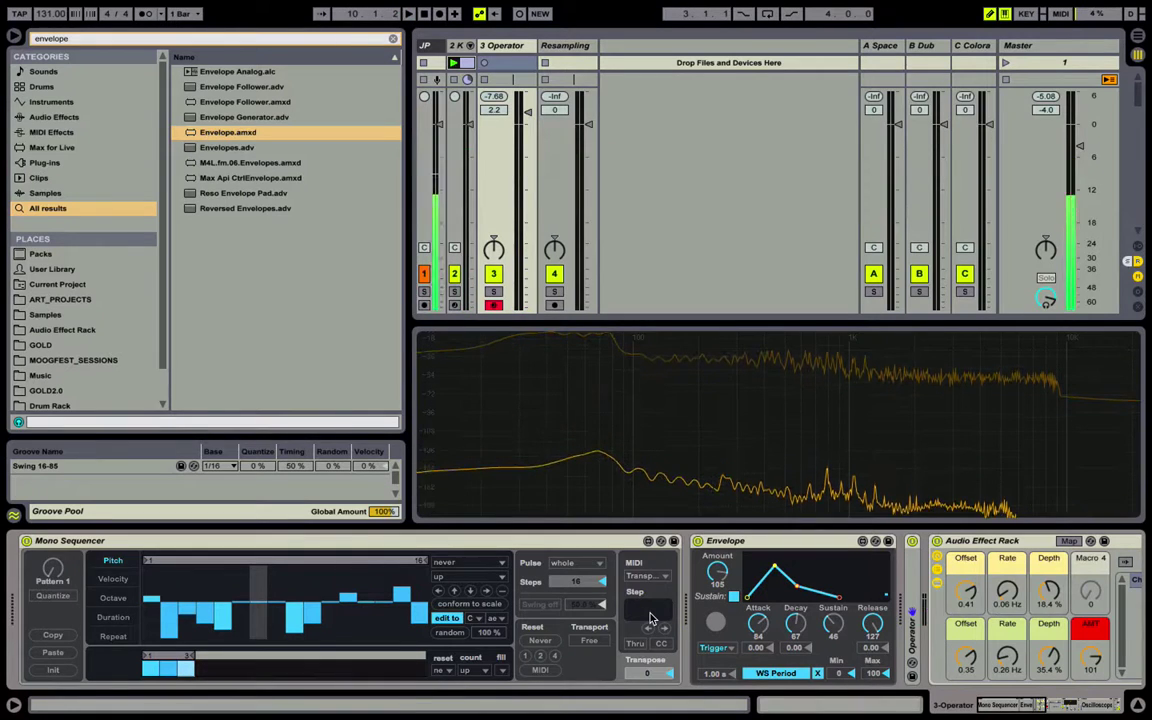
{"action": "scroll", "coordinate": [650, 617], "scroll_direction": "right", "scroll_amount": 8}
{"action": "scroll", "coordinate": [650, 617], "scroll_direction": "left", "scroll_amount": 3}
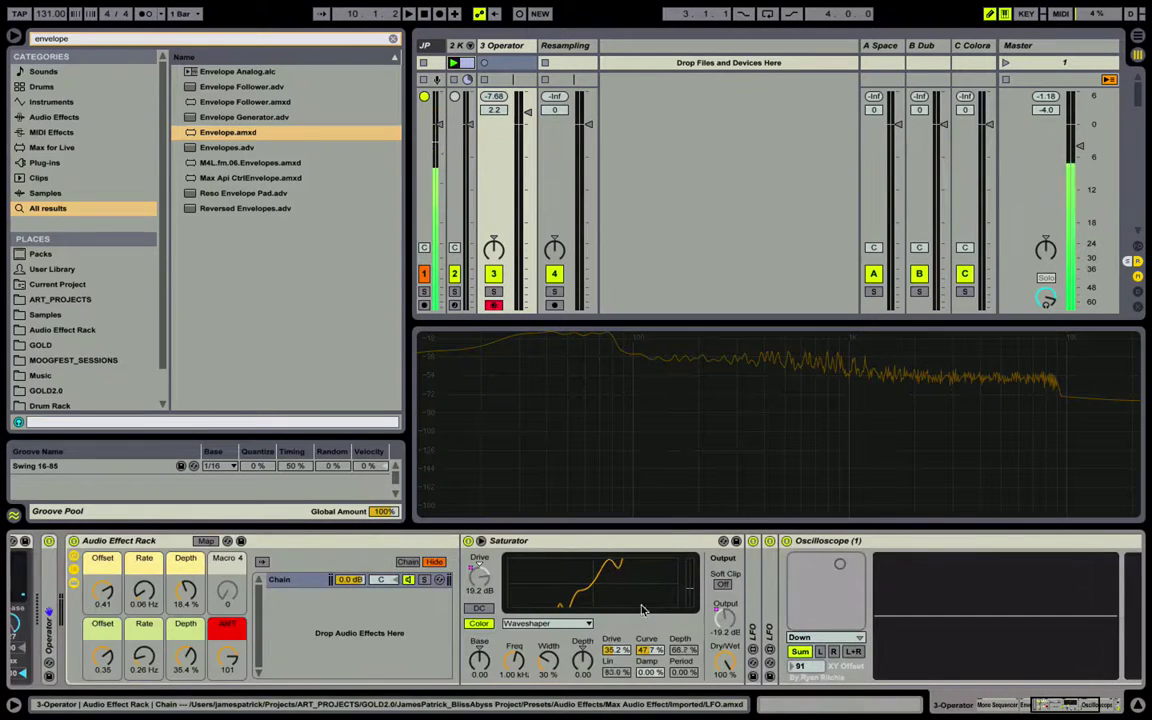
{"action": "left_click", "coordinate": [598, 541]}
{"action": "scroll", "coordinate": [361, 661], "scroll_direction": "left", "scroll_amount": 6}
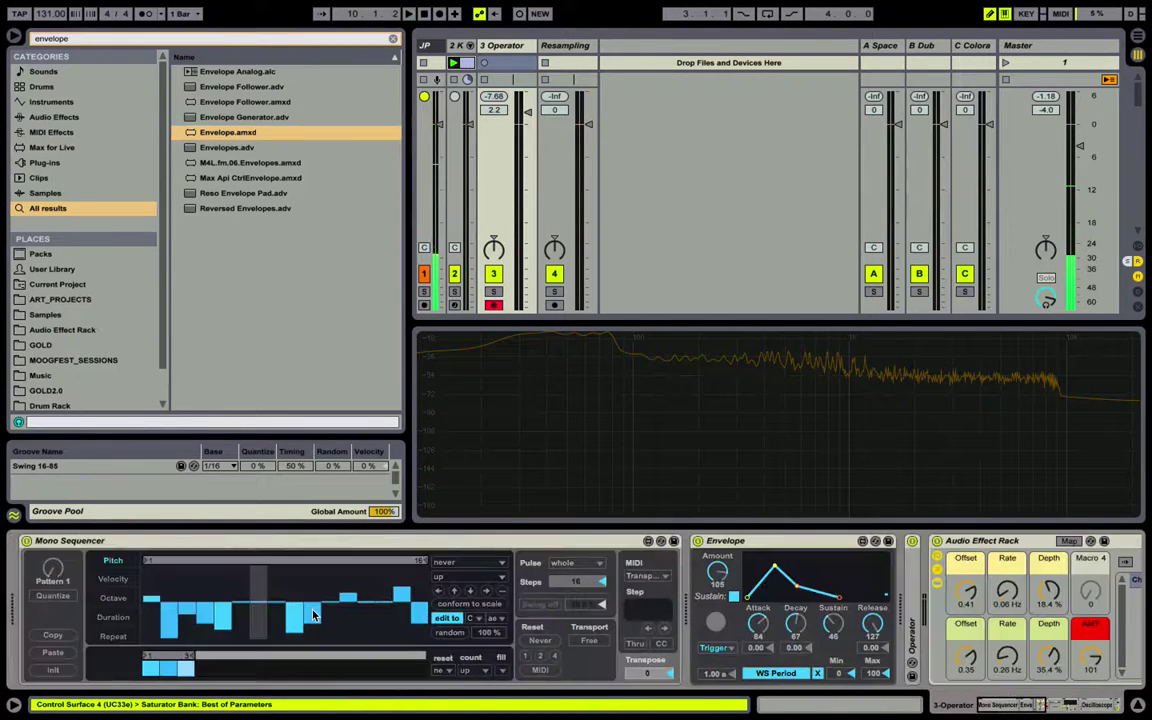
{"action": "scroll", "coordinate": [314, 613], "scroll_direction": "right", "scroll_amount": 4}
{"action": "scroll", "coordinate": [314, 613], "scroll_direction": "right", "scroll_amount": 3}
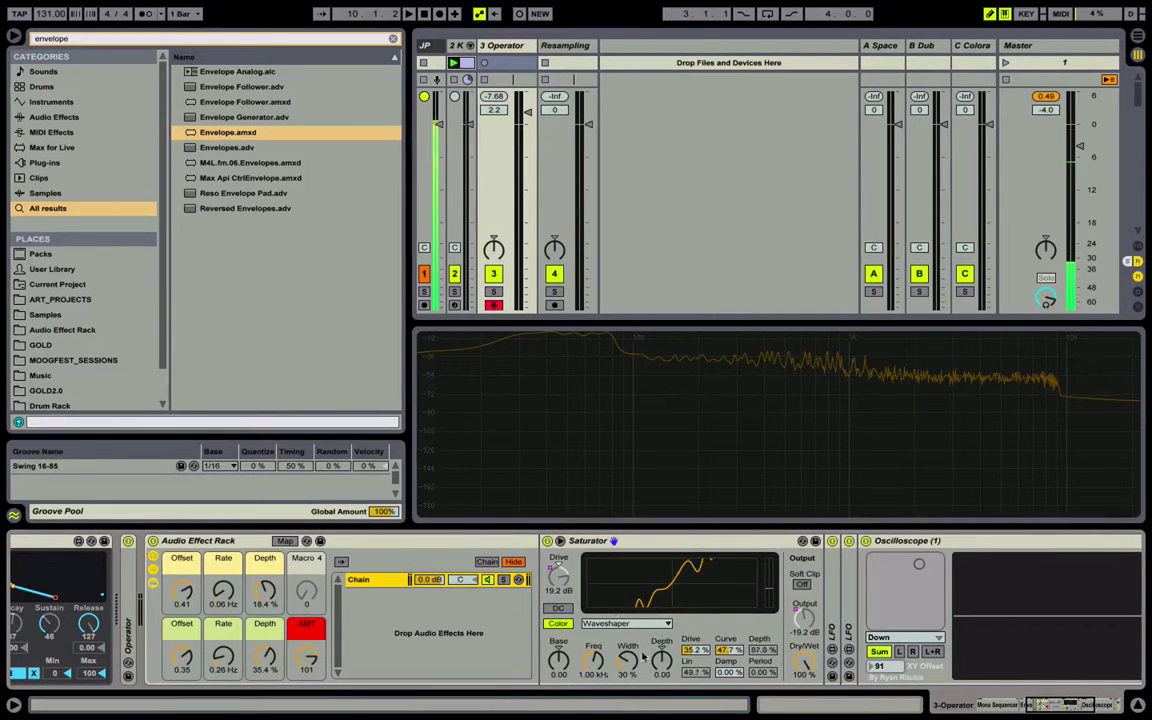
{"action": "scroll", "coordinate": [432, 622], "scroll_direction": "right", "scroll_amount": 10}
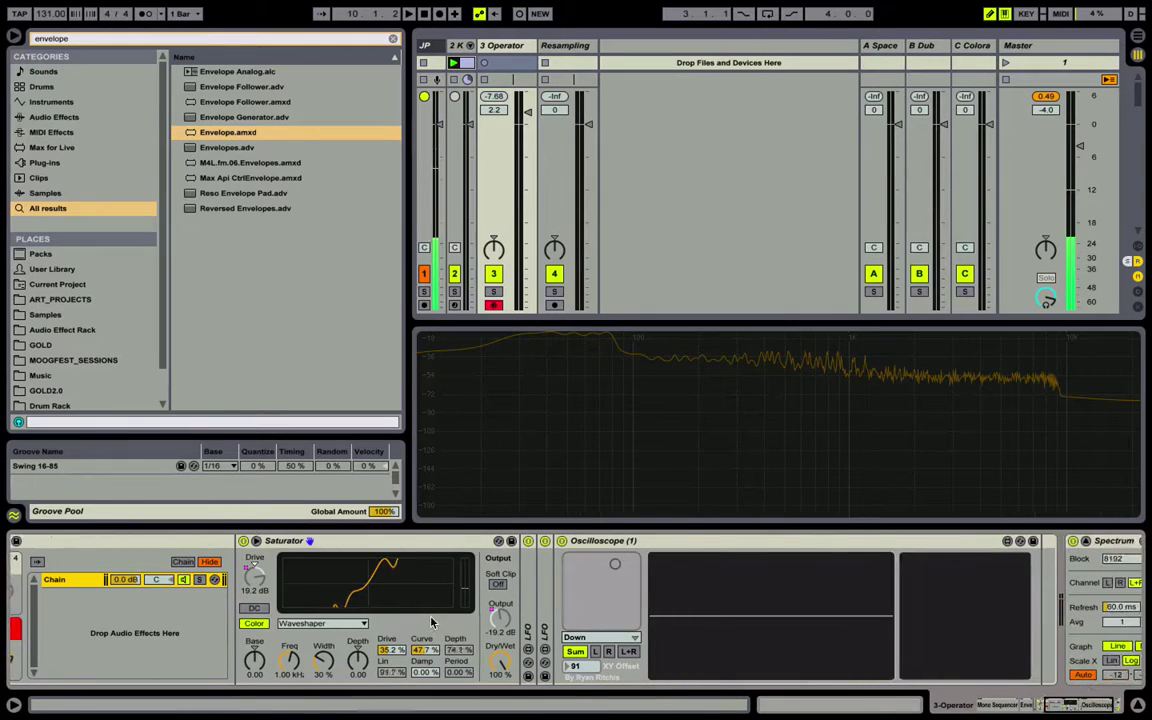
{"action": "scroll", "coordinate": [432, 622], "scroll_direction": "left", "scroll_amount": 20}
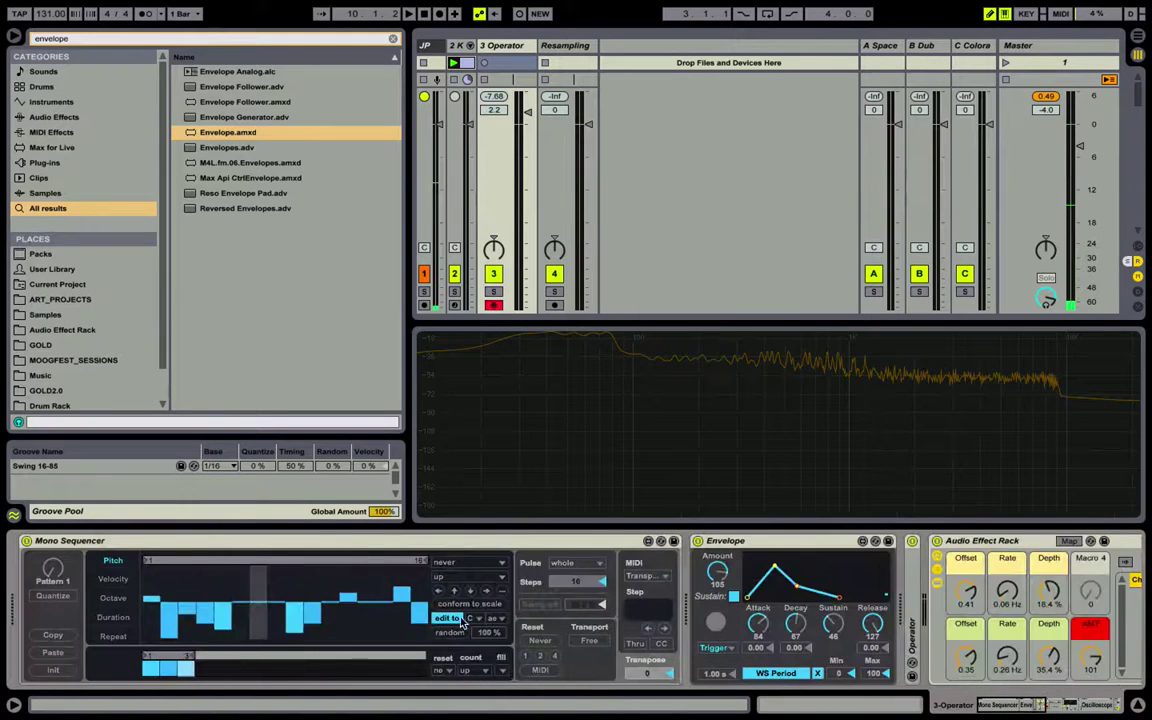
- Unfold the Operator device between the Envelope and the Audio Effect Rack and look over its settings
{"action": "scroll", "coordinate": [911, 596], "scroll_direction": "right", "scroll_amount": 10}
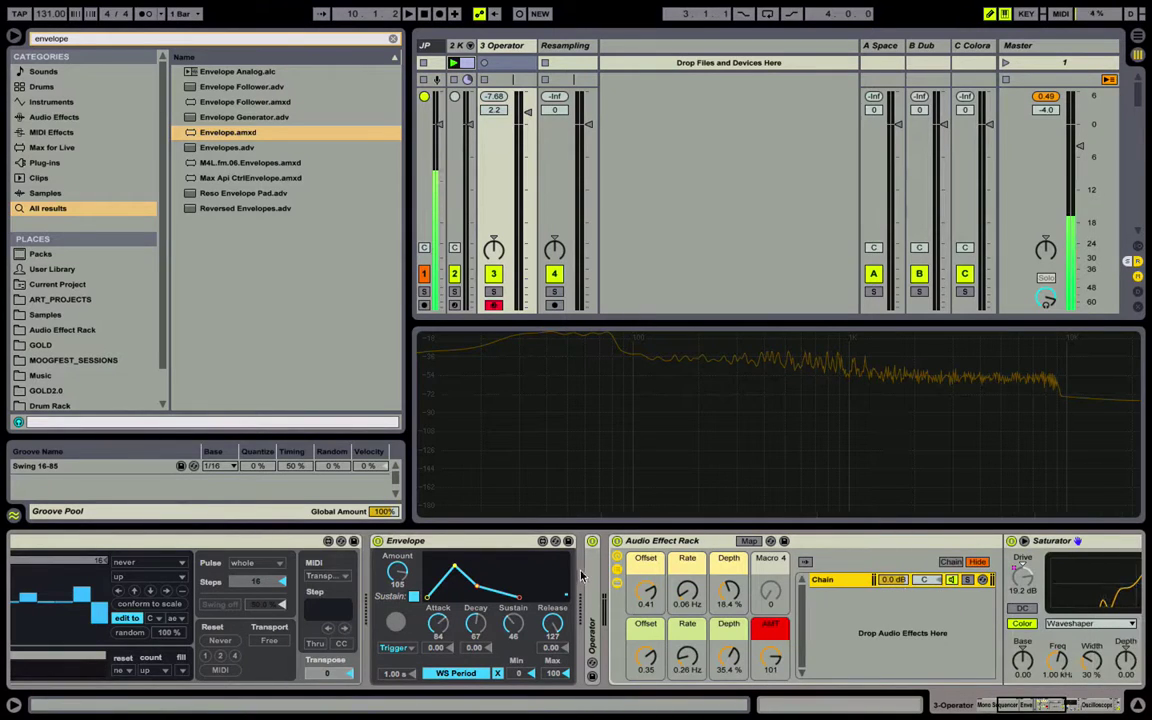
{"action": "double_click", "coordinate": [591, 577]}
{"action": "left_click_drag", "start_coordinate": [774, 627], "coordinate": [511, 627]}
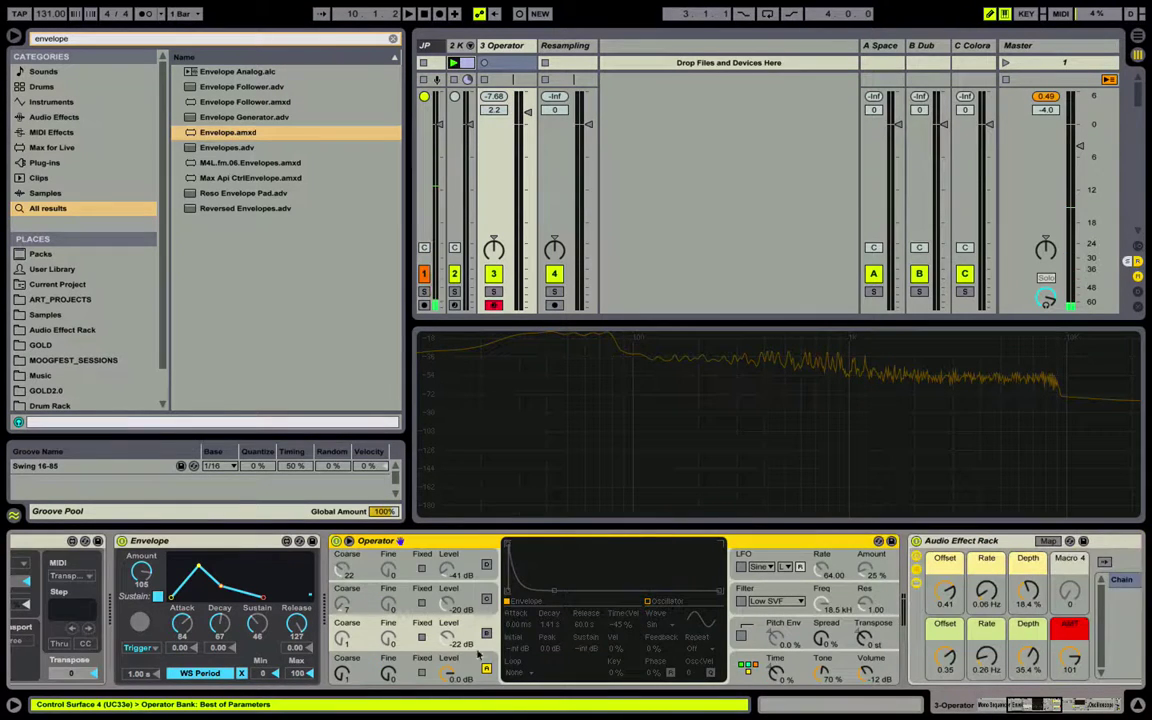
{"action": "scroll", "coordinate": [740, 633], "scroll_direction": "right", "scroll_amount": 15}
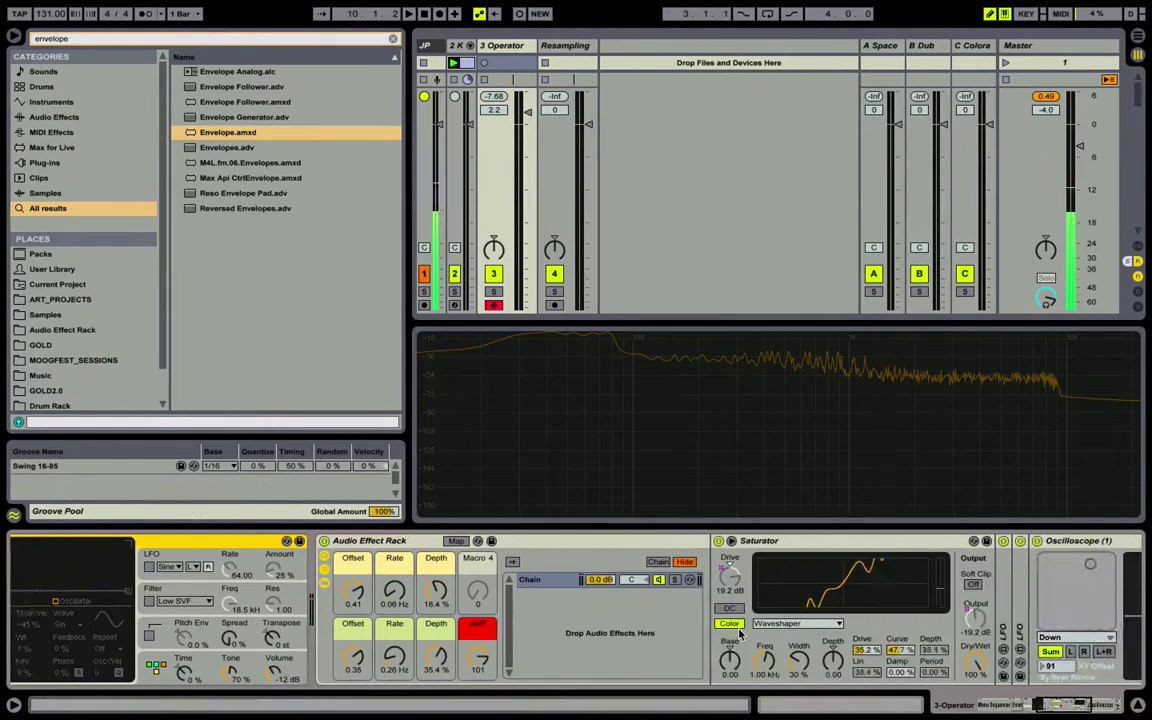